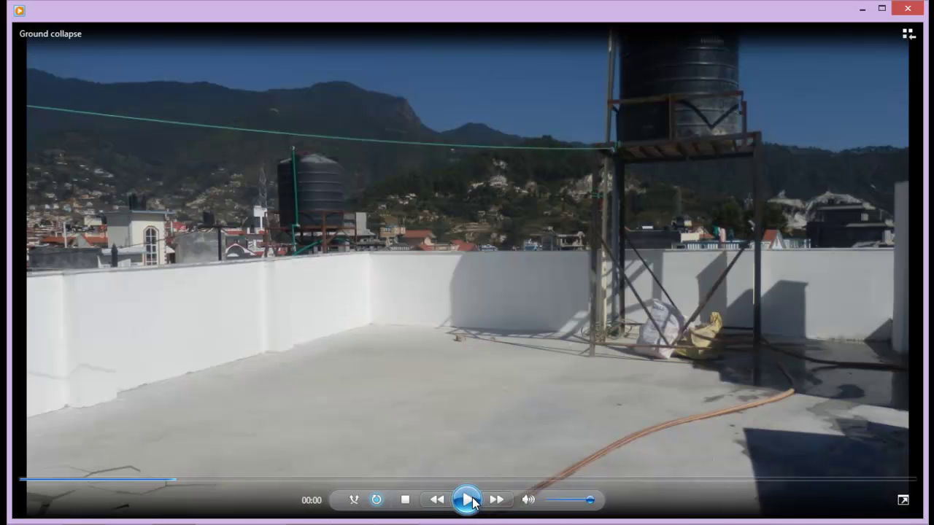
- Play the Ground collapse and Final Render videos to review the floor collapse effect, and switch to 3ds Max
{"action": "left_click", "coordinate": [469, 500]}
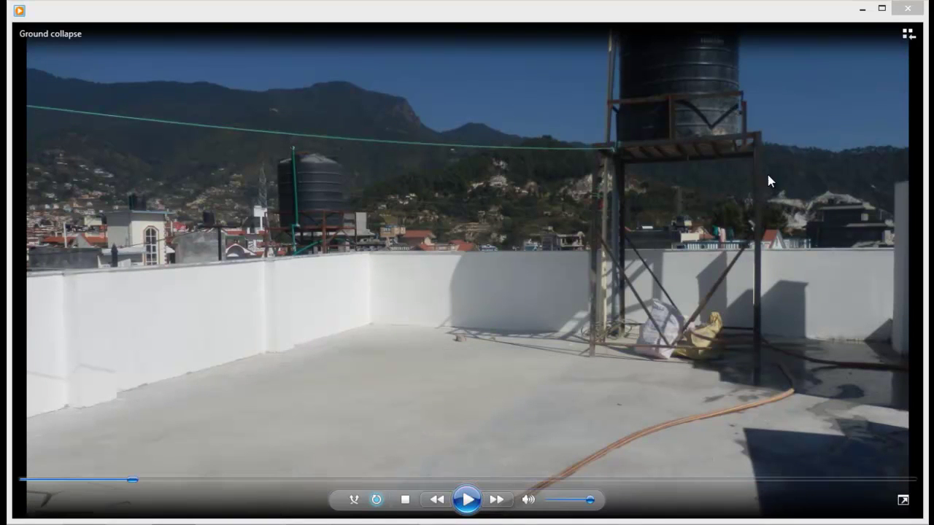
{"action": "left_click", "coordinate": [908, 8]}
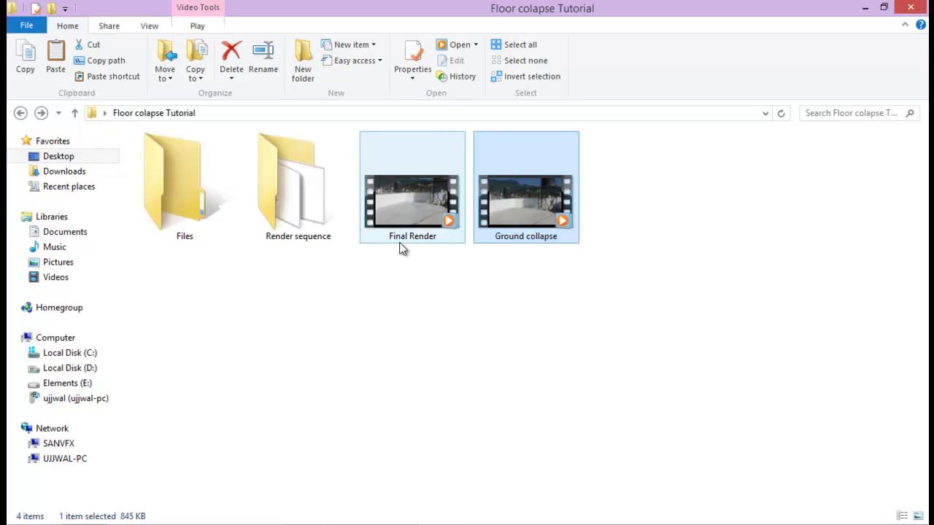
{"action": "double_click", "coordinate": [410, 219]}
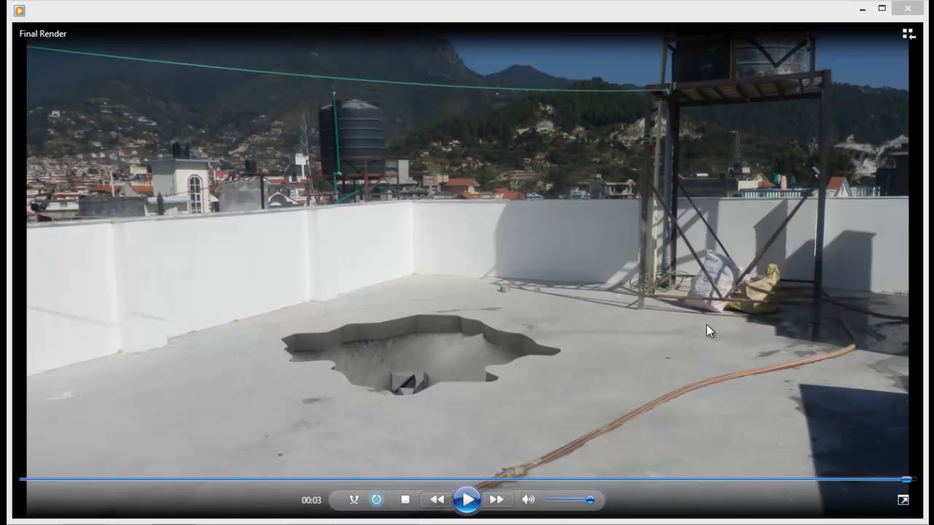
{"action": "left_click", "coordinate": [467, 499]}
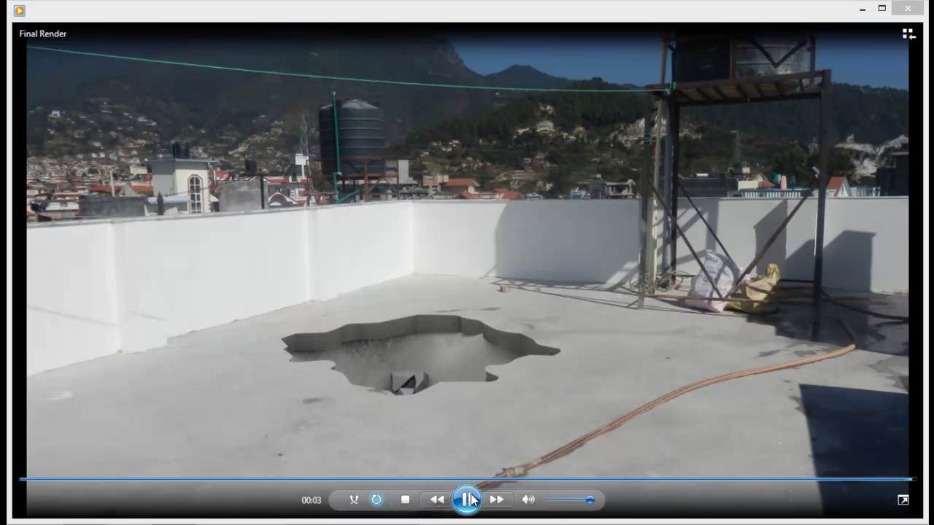
{"action": "left_click", "coordinate": [467, 499]}
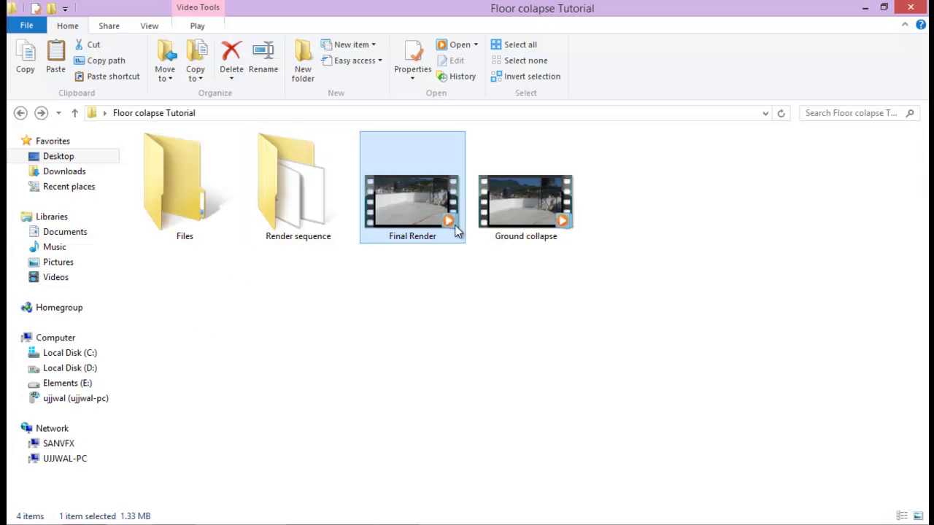
{"action": "double_click", "coordinate": [529, 208]}
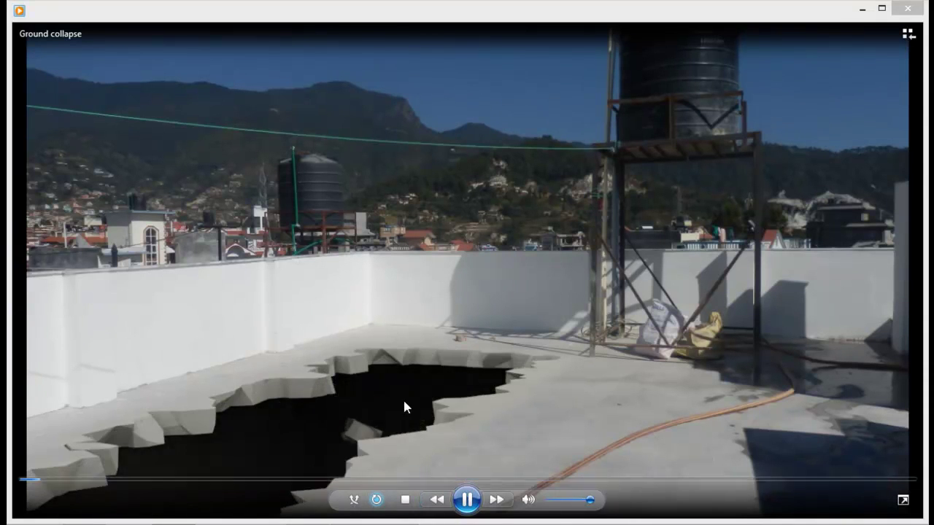
{"action": "left_click", "coordinate": [908, 8]}
{"action": "left_click", "coordinate": [683, 251]}
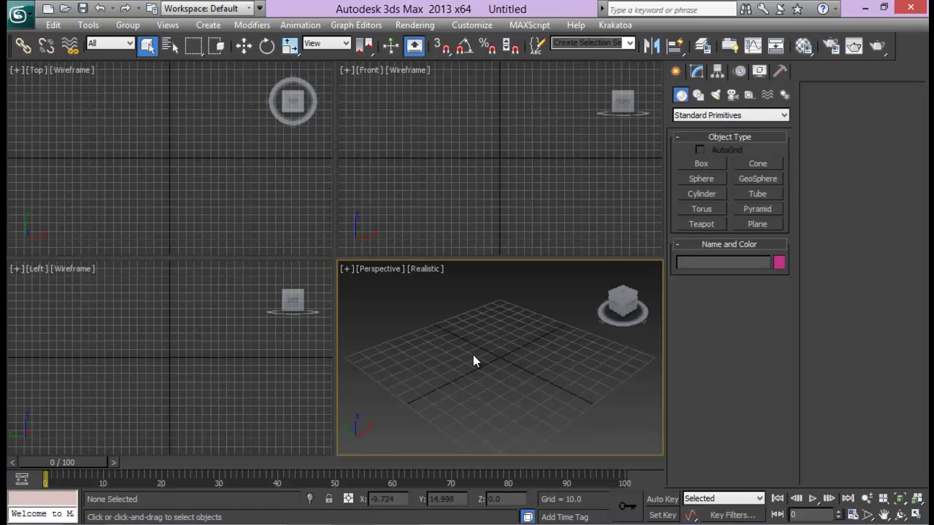
- Set Terrace.JPG from the Floor colapse Tutorial Files folder as the perspective viewport background, with the aspect ratio matching the bitmap
{"action": "key", "text": "alt+b"}
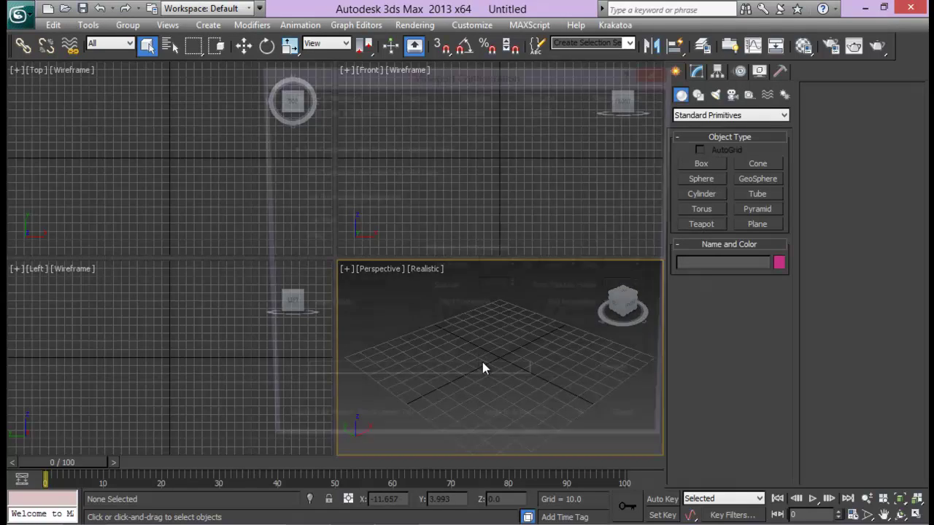
{"action": "left_click", "coordinate": [318, 223]}
{"action": "left_click", "coordinate": [330, 339]}
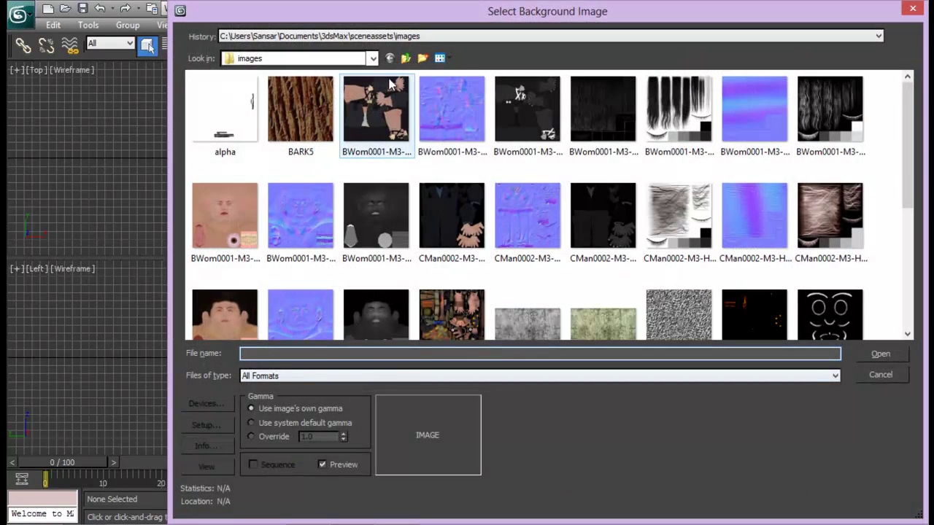
{"action": "left_click", "coordinate": [372, 58]}
{"action": "scroll", "coordinate": [264, 97], "scroll_direction": "up", "scroll_amount": 2}
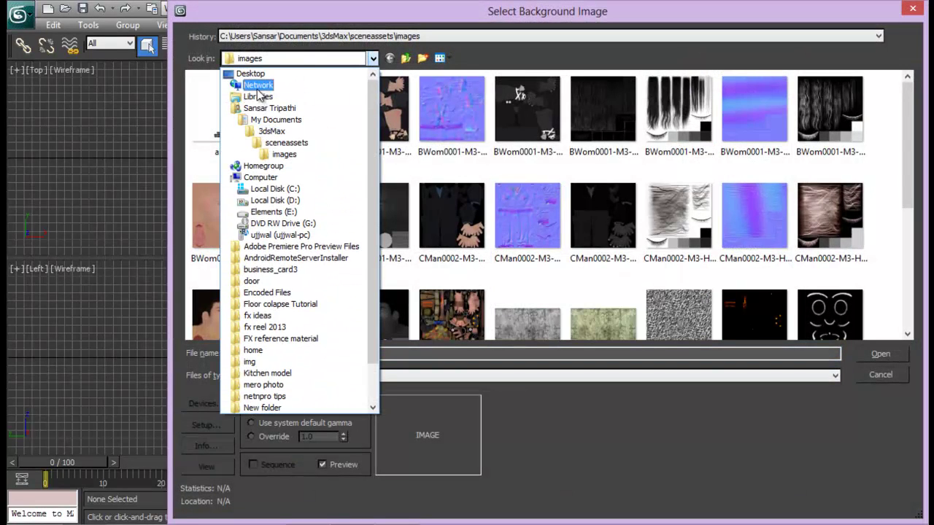
{"action": "left_click", "coordinate": [250, 74]}
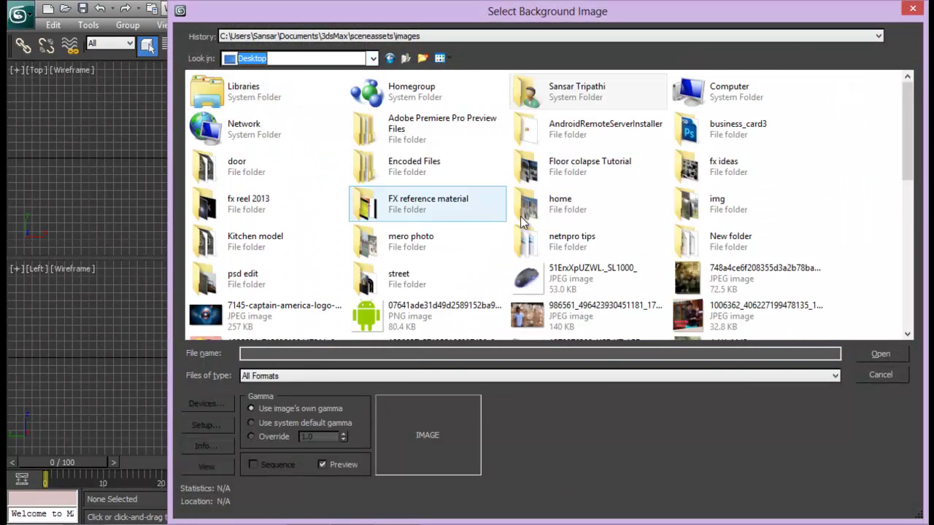
{"action": "double_click", "coordinate": [613, 172]}
{"action": "double_click", "coordinate": [213, 94]}
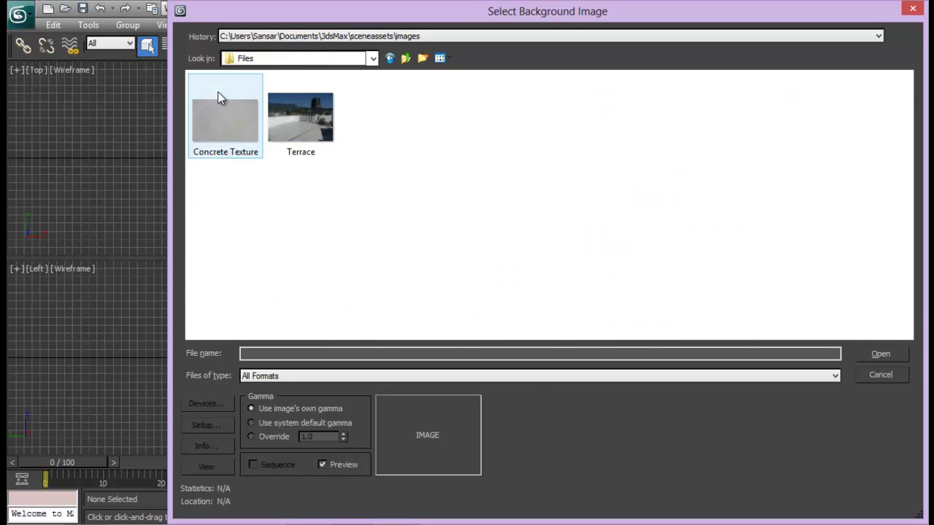
{"action": "left_click", "coordinate": [326, 131]}
{"action": "left_click", "coordinate": [880, 353]}
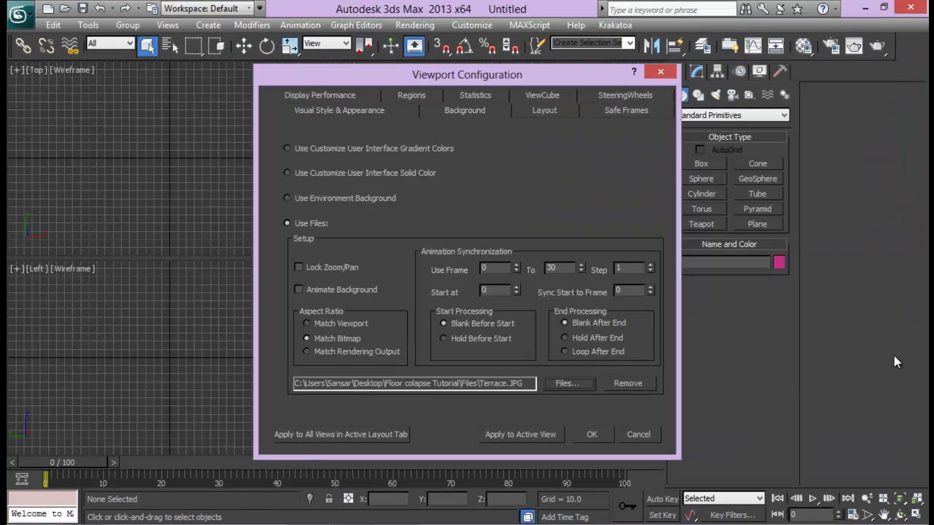
{"action": "left_click", "coordinate": [593, 435]}
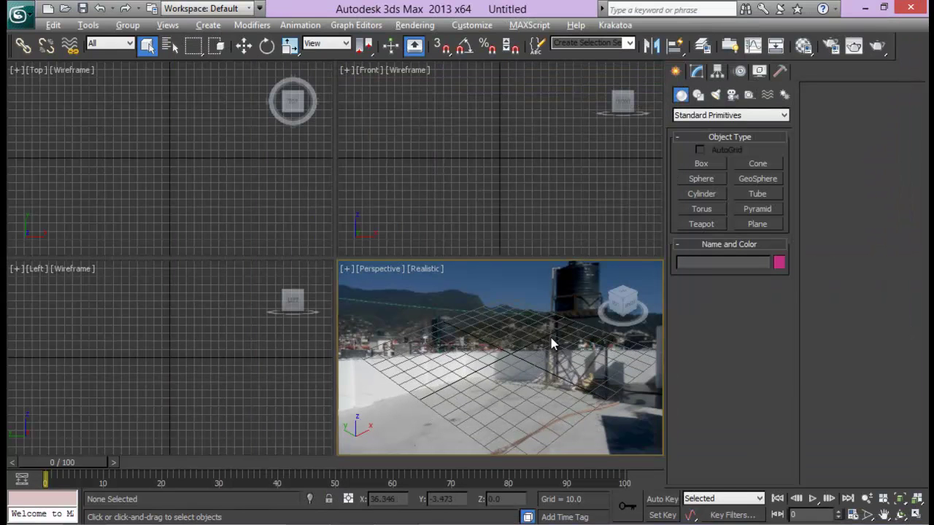
- Maximize the perspective viewport and align its grid with the terrace floor and walls in the background photo
{"action": "middle_click_drag", "start_coordinate": [572, 301], "coordinate": [567, 308]}
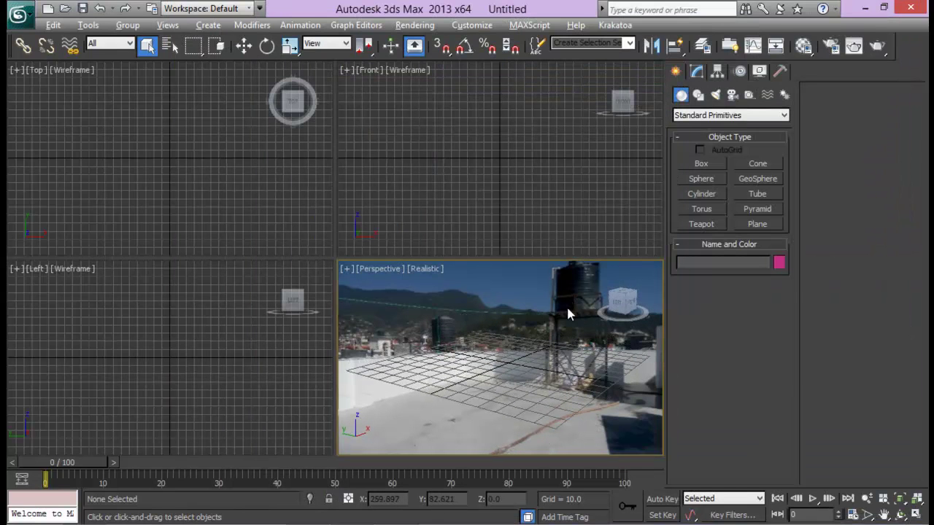
{"action": "key", "text": "alt+w"}
{"action": "middle_click_drag", "start_coordinate": [475, 333], "coordinate": [390, 324], "text": "alt"}
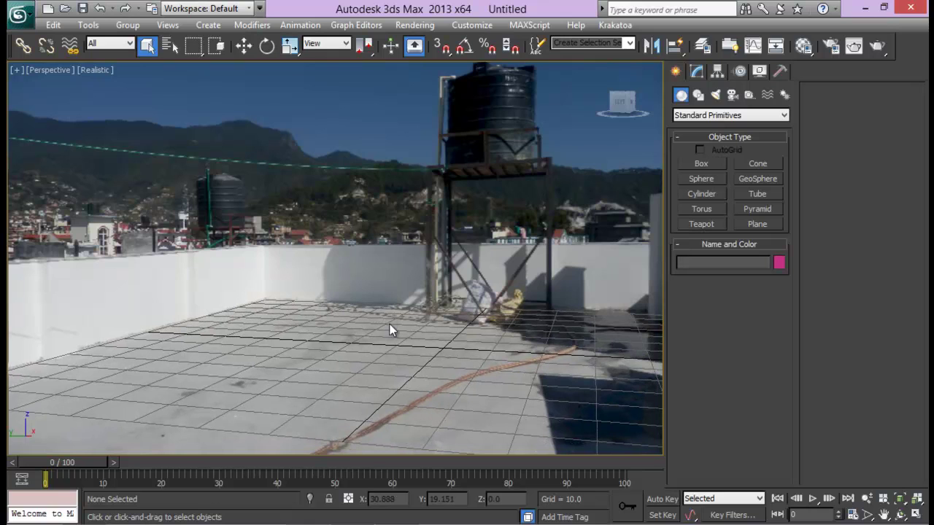
{"action": "middle_click_drag", "start_coordinate": [161, 336], "coordinate": [168, 336]}
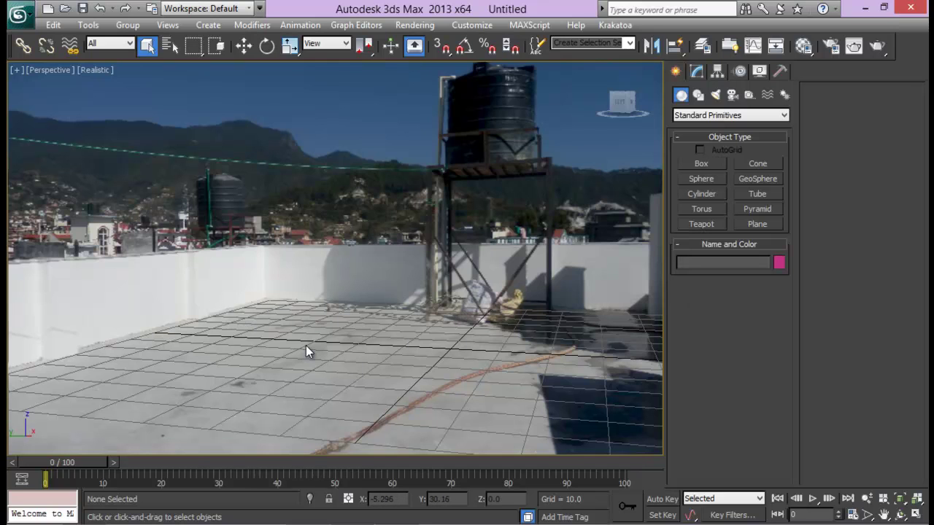
{"action": "middle_click_drag", "start_coordinate": [323, 340], "coordinate": [356, 331]}
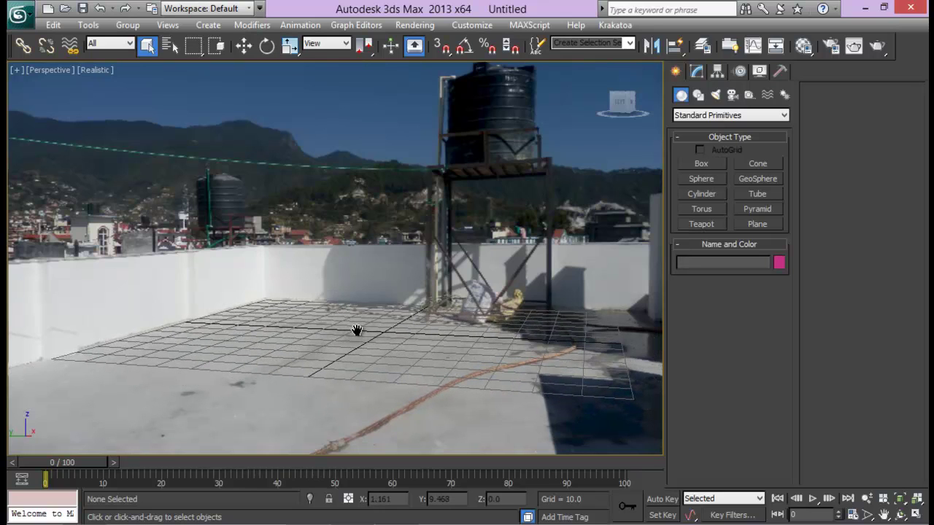
{"action": "middle_click_drag", "start_coordinate": [458, 244], "coordinate": [458, 249]}
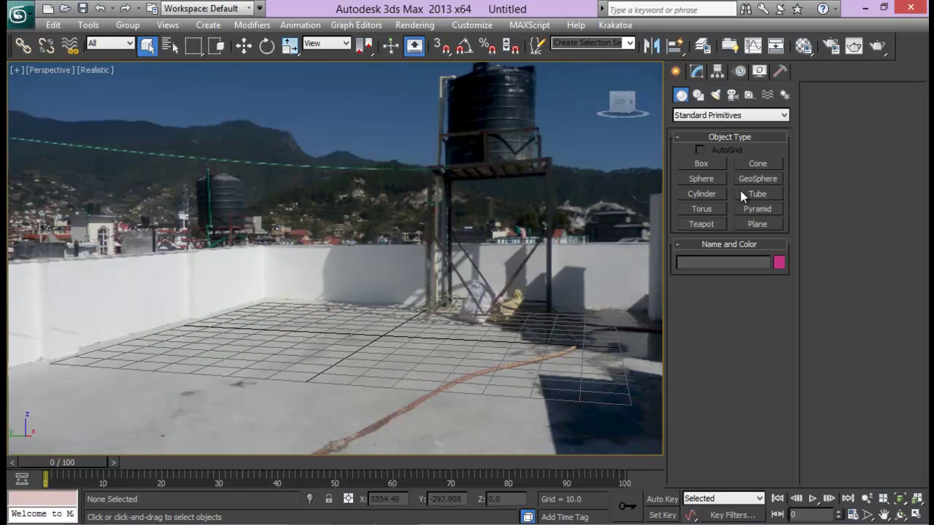
- Draw a box about 71 long and 216 wide over the terrace floor along the white wall, and set its height to -4
{"action": "left_click", "coordinate": [710, 164]}
{"action": "left_click_drag", "start_coordinate": [264, 302], "coordinate": [124, 488]}
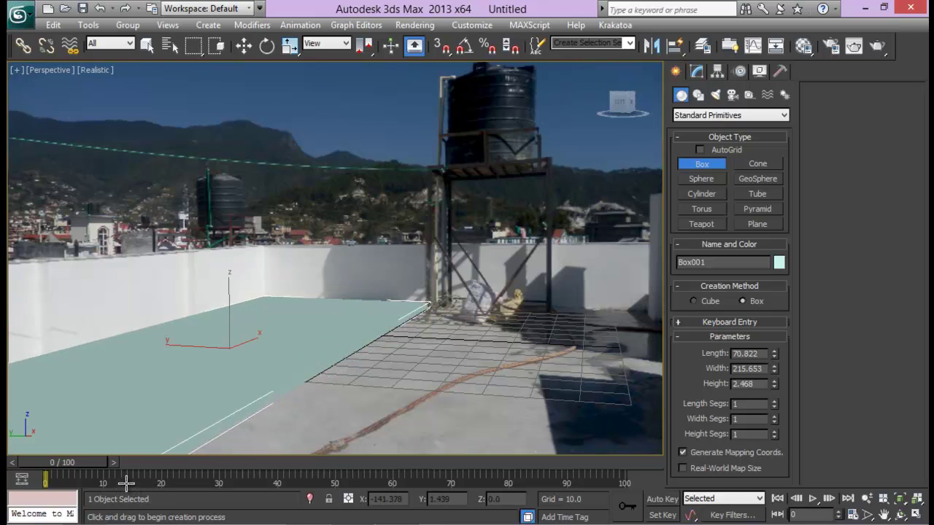
{"action": "left_click", "coordinate": [132, 505]}
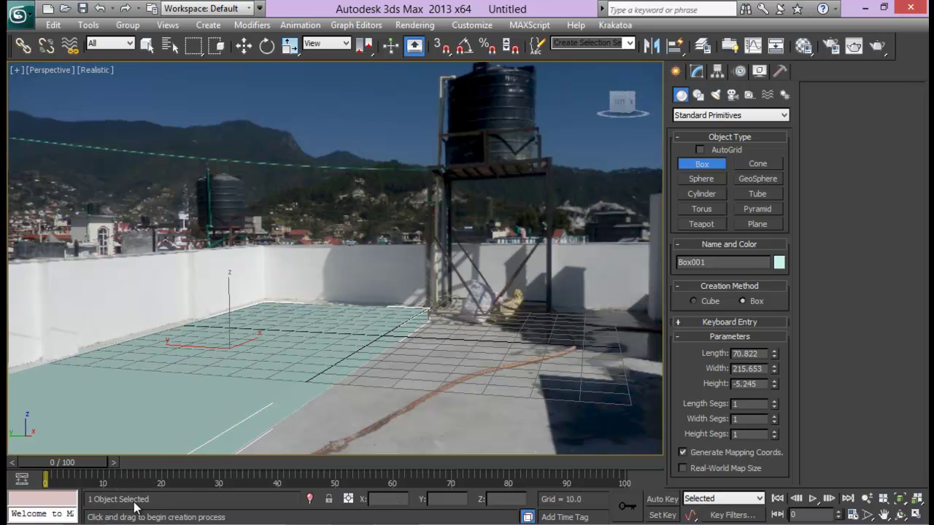
{"action": "left_click", "coordinate": [699, 74]}
{"action": "left_click_drag", "start_coordinate": [762, 305], "coordinate": [589, 304]}
{"action": "type", "text": "-4"}
{"action": "key", "text": "Return"}
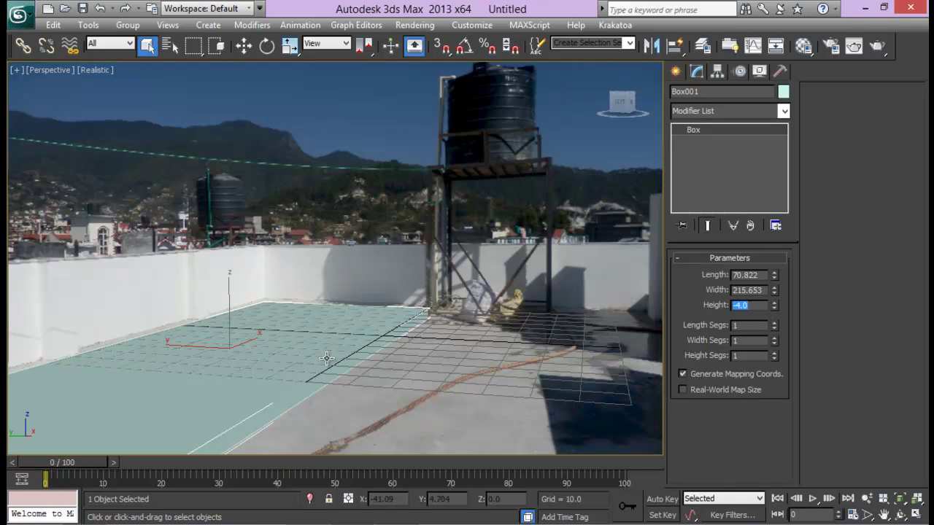
- Realign the perspective view so the box fits the terrace floor, and create a camera from that view
{"action": "right_click", "coordinate": [261, 339]}
{"action": "left_click", "coordinate": [483, 354]}
{"action": "key", "text": "alt+w"}
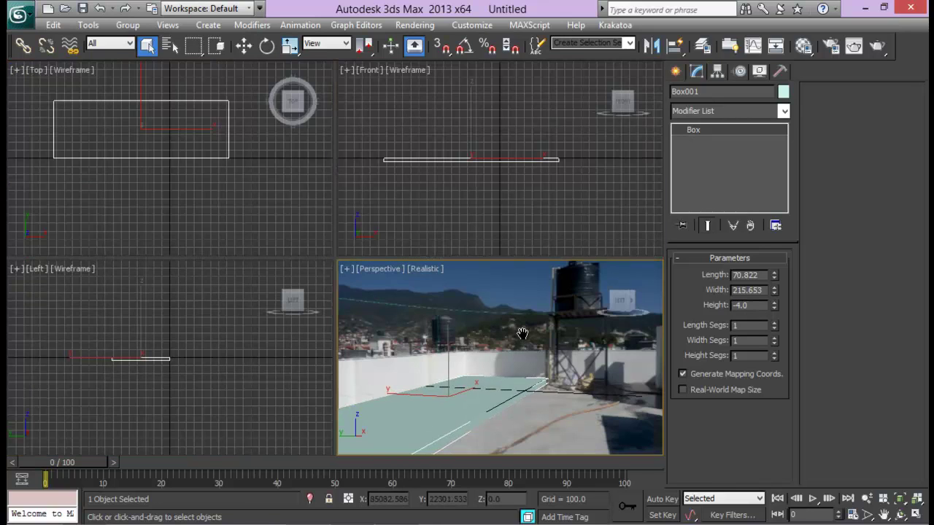
{"action": "key", "text": "g"}
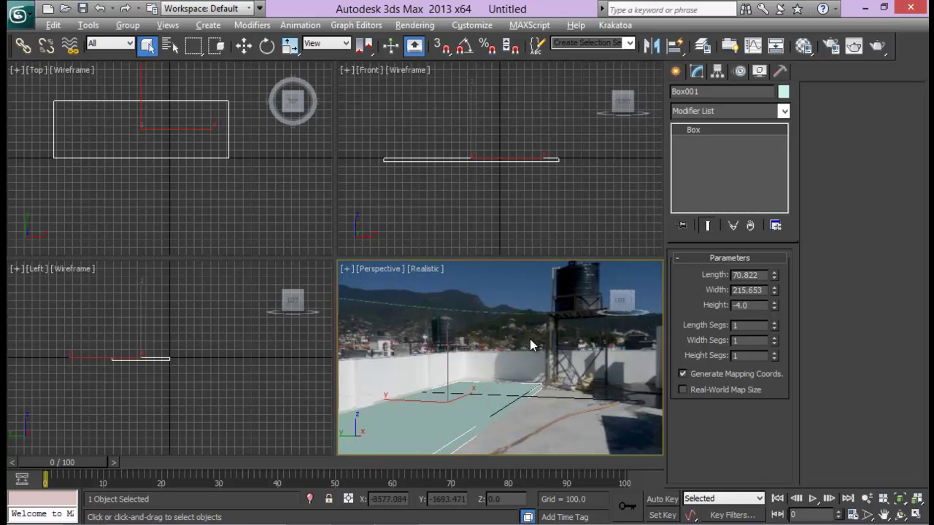
{"action": "key", "text": "alt+w"}
{"action": "middle_click_drag", "start_coordinate": [462, 325], "coordinate": [474, 314]}
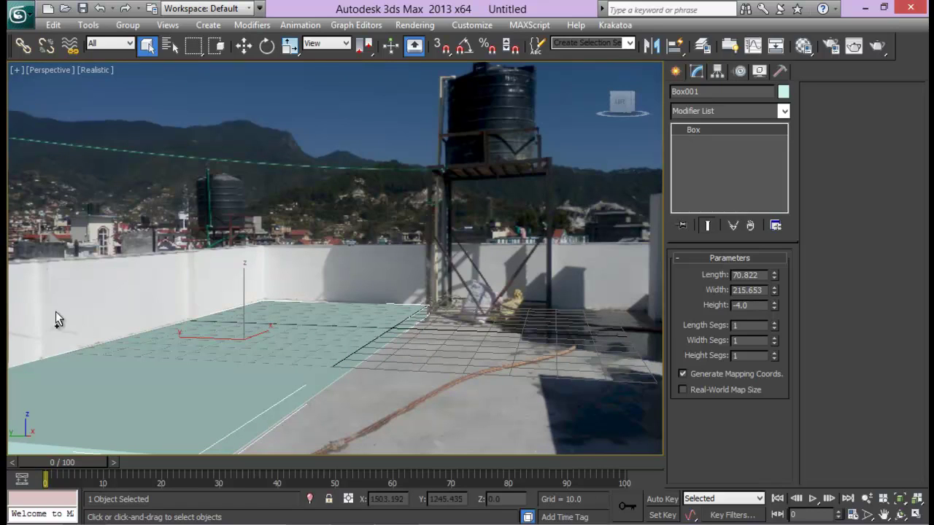
{"action": "key", "text": "ctrl+c"}
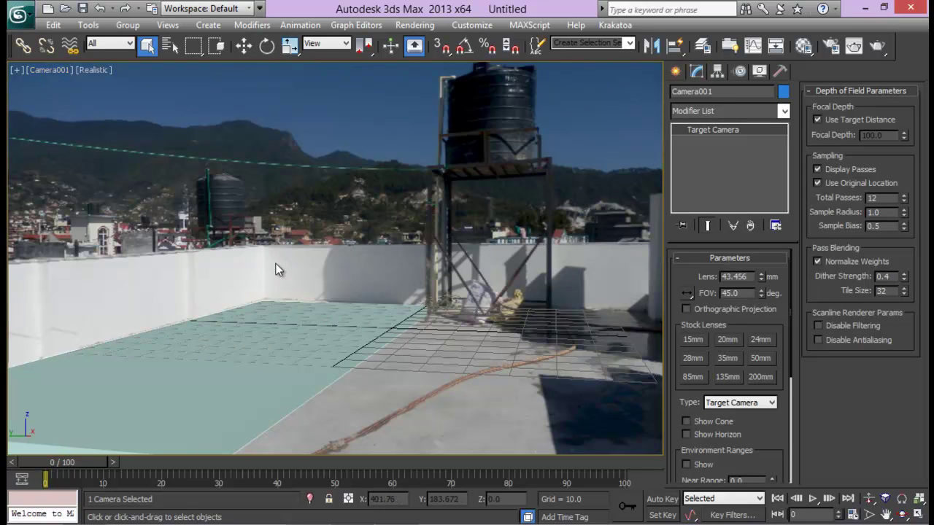
{"action": "key", "text": "p"}
{"action": "middle_click_drag", "start_coordinate": [277, 270], "coordinate": [501, 307], "text": "alt"}
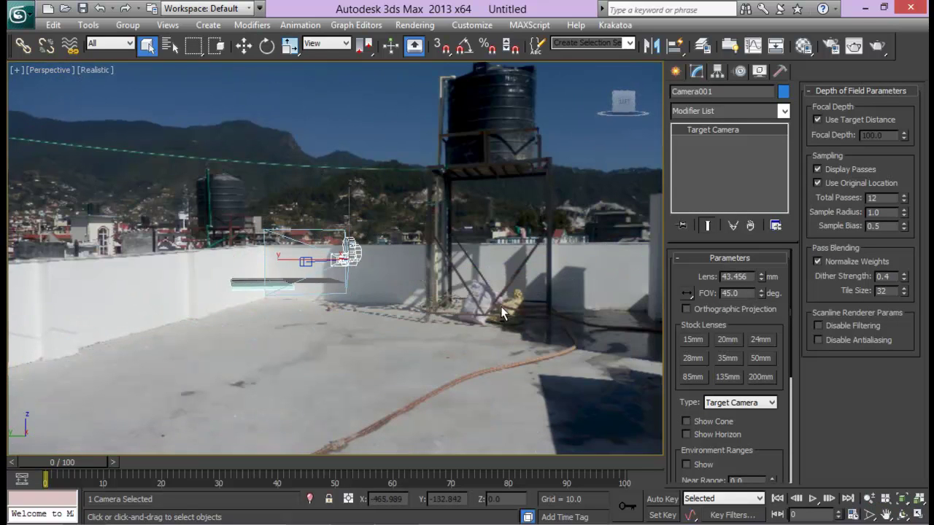
{"action": "key", "text": "c"}
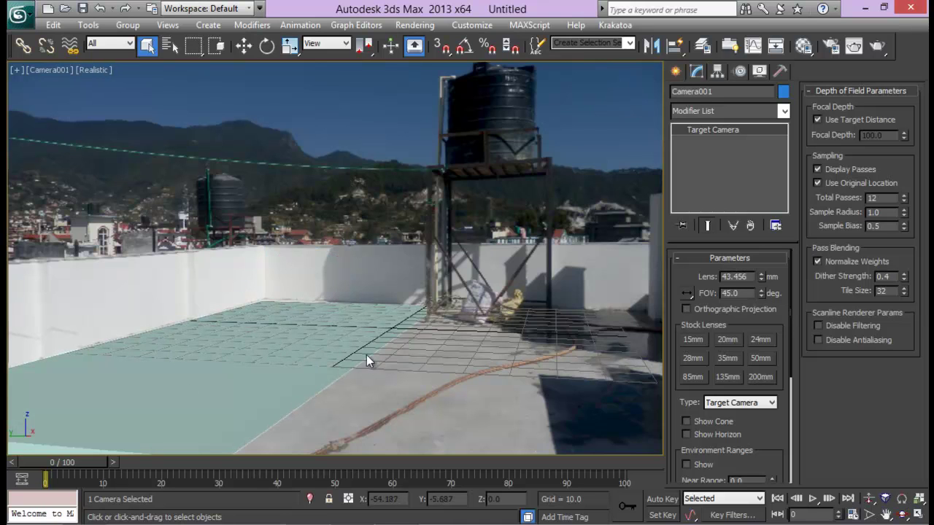
- Change the viewport to Perspective and replace its photo background with the customized user interface solid color
{"action": "left_click", "coordinate": [46, 71]}
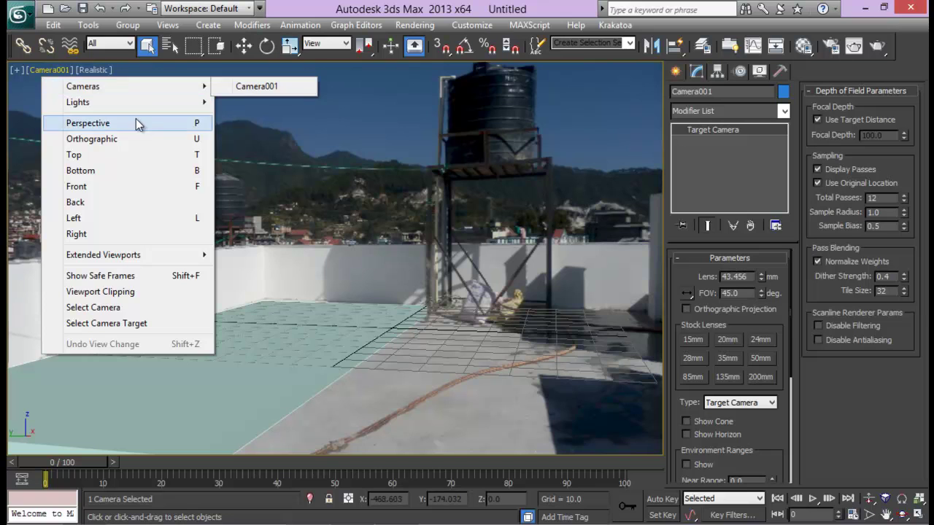
{"action": "left_click", "coordinate": [137, 124]}
{"action": "scroll", "coordinate": [478, 264], "scroll_direction": "down", "scroll_amount": 10}
{"action": "middle_click_drag", "start_coordinate": [478, 264], "coordinate": [371, 278], "text": "alt"}
{"action": "scroll", "coordinate": [390, 396], "scroll_direction": "up", "scroll_amount": 2}
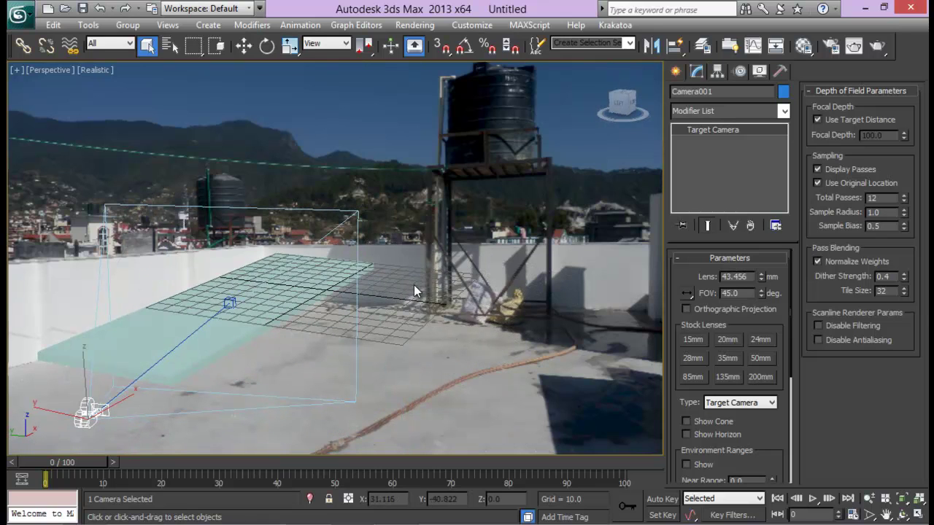
{"action": "key", "text": "alt+b"}
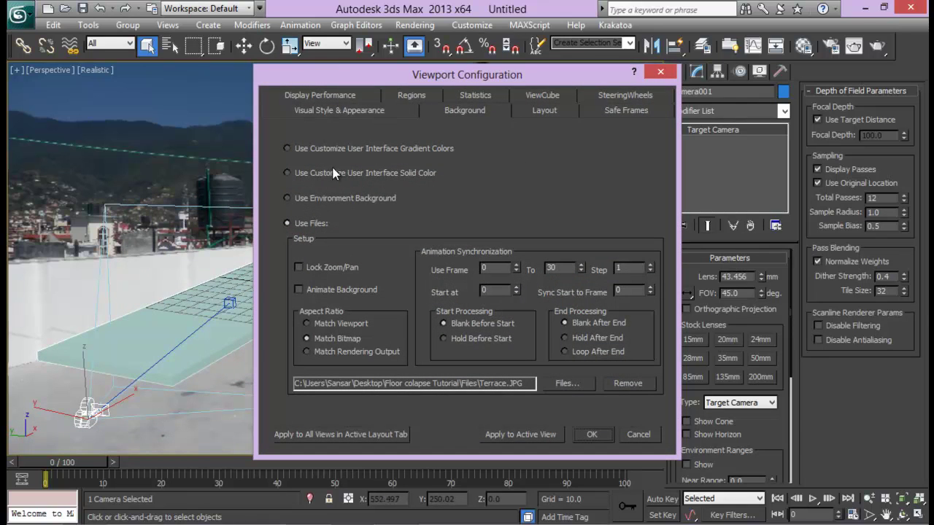
{"action": "left_click", "coordinate": [334, 173]}
{"action": "left_click", "coordinate": [592, 434]}
- Select the floor box and toggle the edged faces display in the perspective view
{"action": "middle_click_drag", "start_coordinate": [327, 272], "coordinate": [463, 251]}
{"action": "middle_click_drag", "start_coordinate": [352, 334], "coordinate": [368, 330], "text": "alt"}
{"action": "middle_click_drag", "start_coordinate": [250, 340], "coordinate": [387, 243], "text": "alt"}
{"action": "scroll", "coordinate": [450, 303], "scroll_direction": "up", "scroll_amount": 3}
{"action": "left_click", "coordinate": [348, 303]}
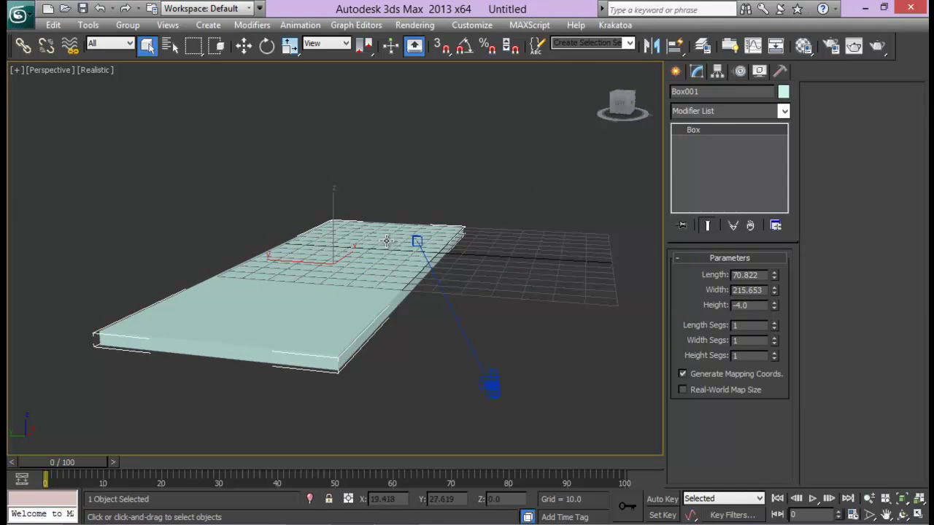
{"action": "middle_click_drag", "start_coordinate": [369, 279], "coordinate": [450, 235], "text": "alt"}
{"action": "key", "text": "F4"}
{"action": "middle_click_drag", "start_coordinate": [450, 281], "coordinate": [424, 272], "text": "alt"}
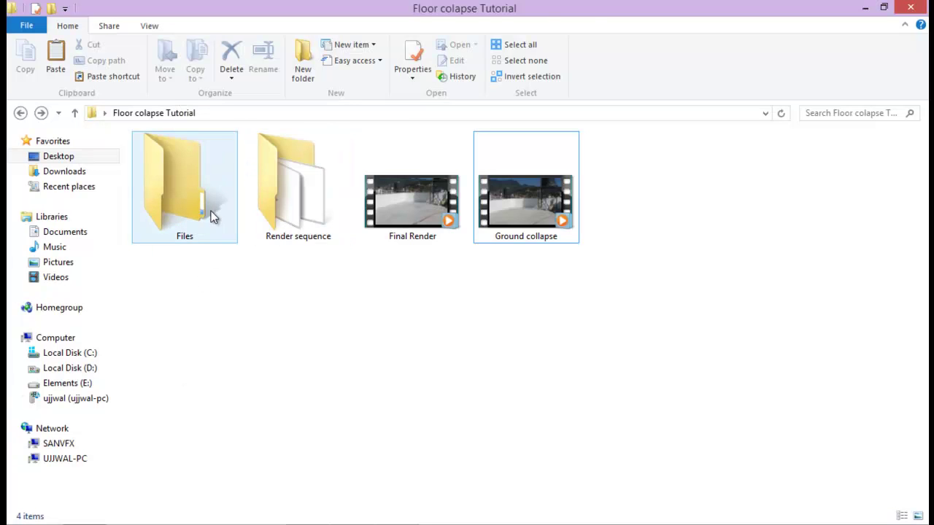
- Switch to File Explorer and open the Terrace photo from the Files folder to examine the floor
{"action": "double_click", "coordinate": [211, 215]}
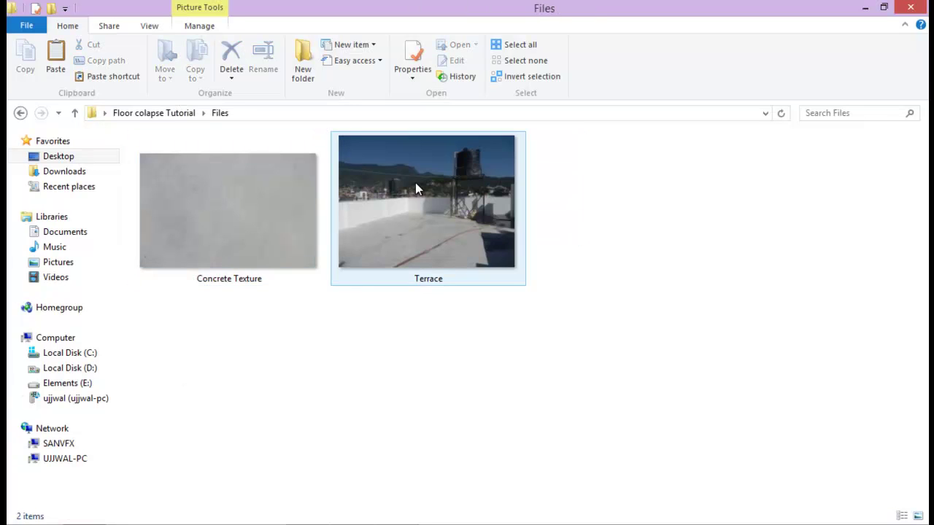
{"action": "double_click", "coordinate": [417, 183]}
{"action": "left_click", "coordinate": [875, 136]}
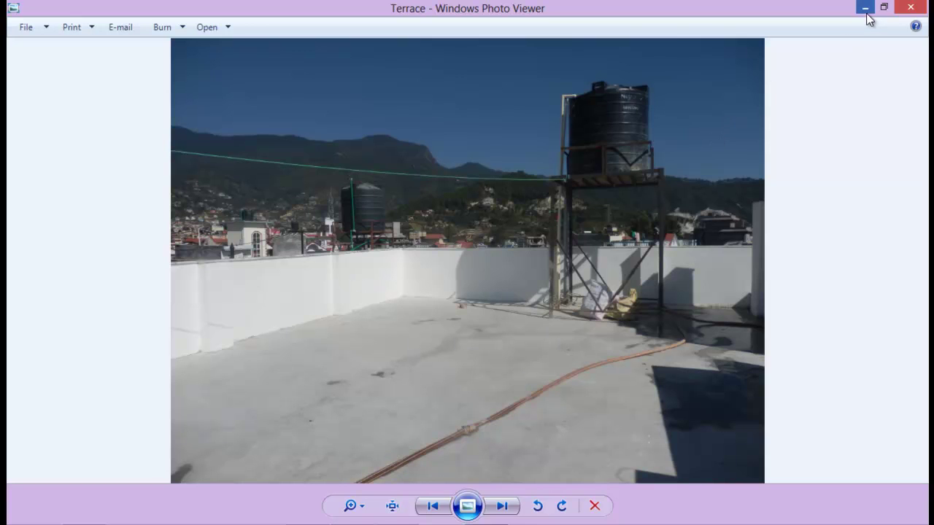
- Close the Terrace photo, open the Concrete Texture image to examine it, and switch back to 3ds Max
{"action": "left_click", "coordinate": [895, 11]}
{"action": "double_click", "coordinate": [238, 238]}
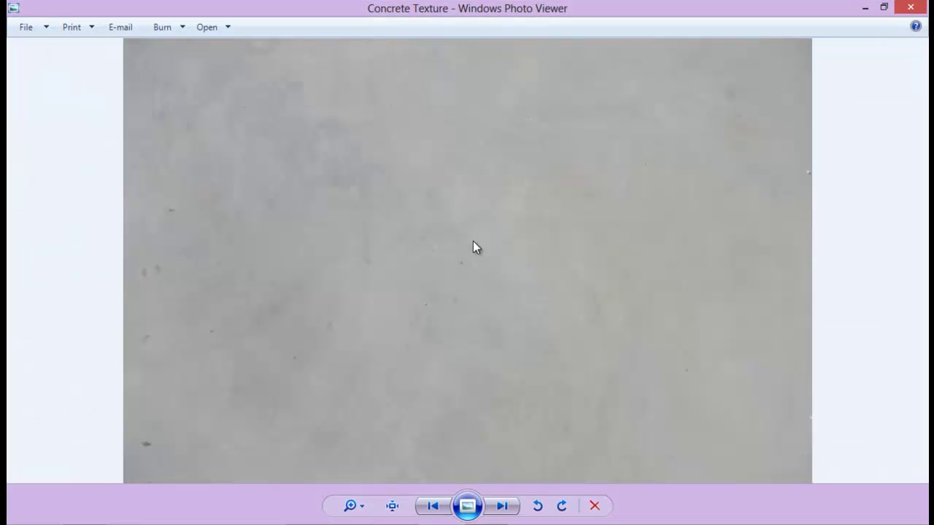
{"action": "left_click", "coordinate": [924, 7]}
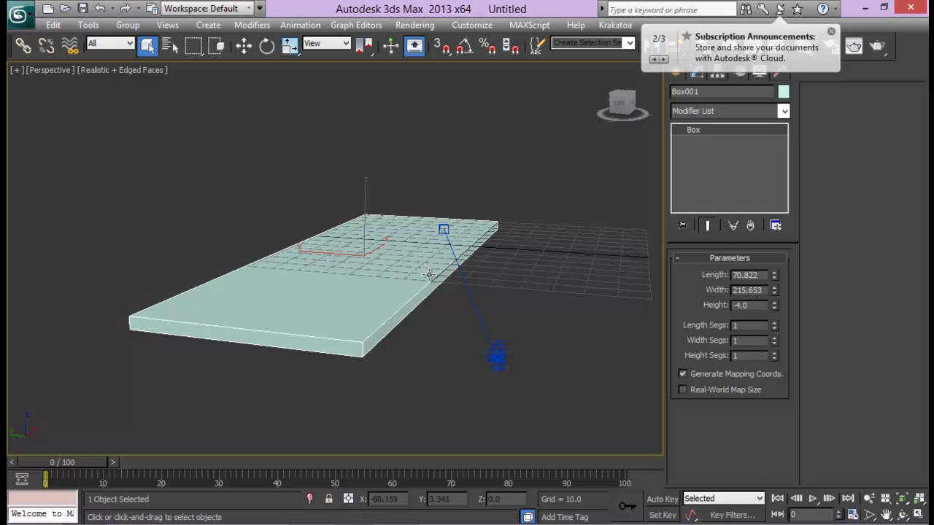
- Load the Concrete Texture bitmap from the Floor colapse Tutorial's Files folder as the first material's diffuse map
{"action": "key", "text": "m"}
{"action": "left_click_drag", "start_coordinate": [229, 94], "coordinate": [776, 58]}
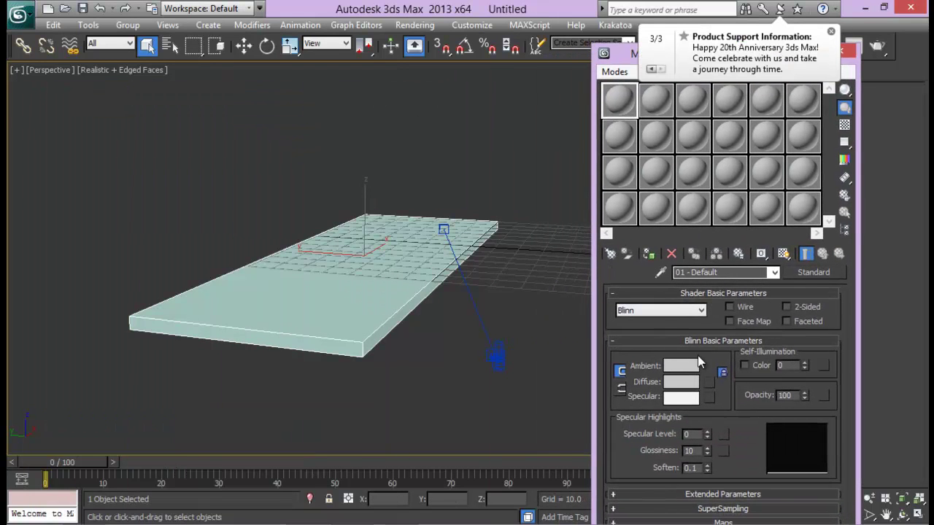
{"action": "left_click", "coordinate": [708, 382]}
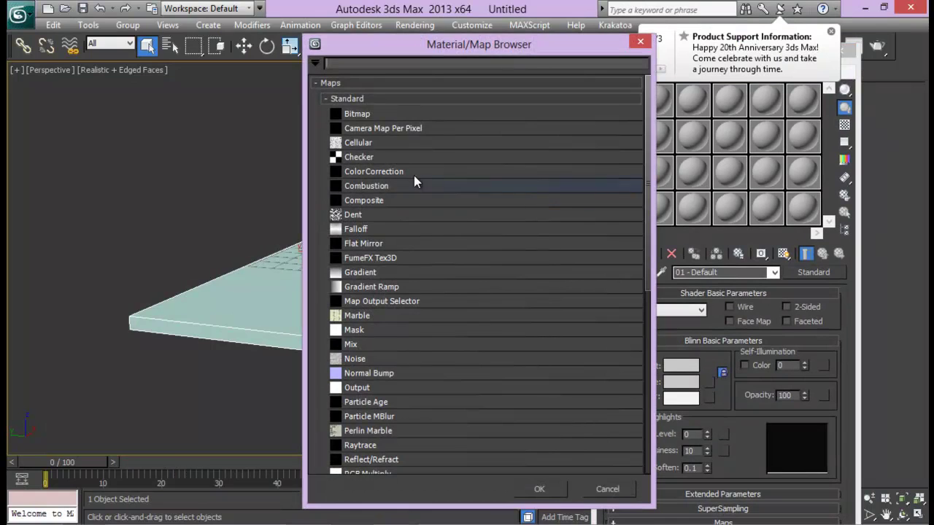
{"action": "double_click", "coordinate": [365, 115]}
{"action": "left_click", "coordinate": [165, 60]}
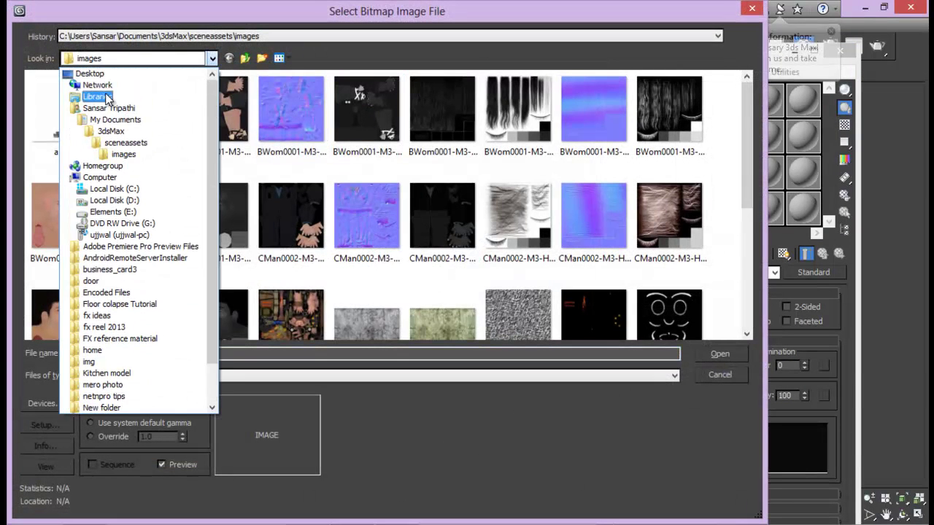
{"action": "left_click", "coordinate": [89, 74]}
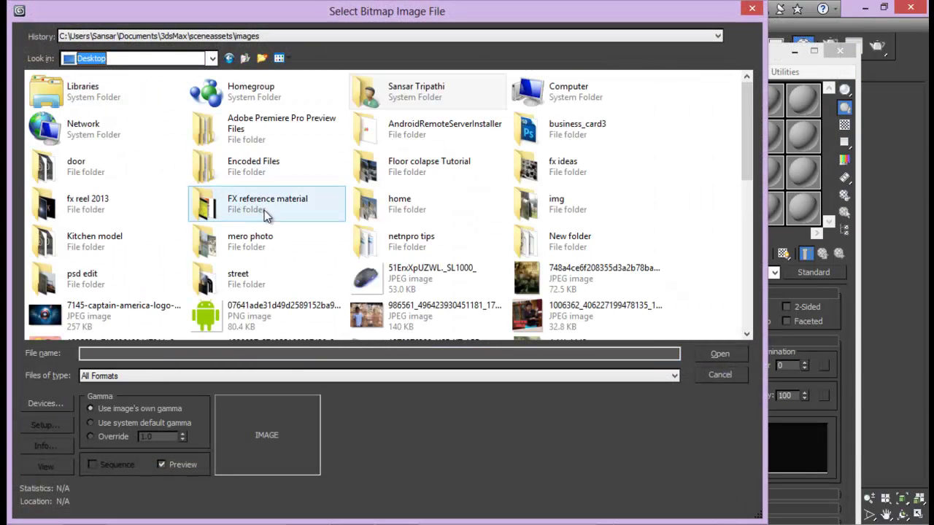
{"action": "double_click", "coordinate": [424, 175]}
{"action": "double_click", "coordinate": [81, 95]}
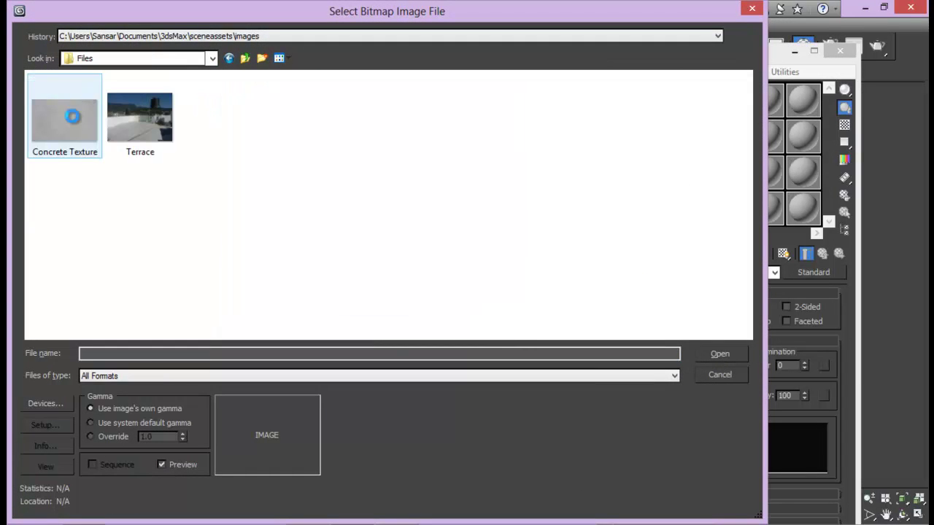
{"action": "left_click", "coordinate": [73, 116]}
{"action": "left_click", "coordinate": [719, 353]}
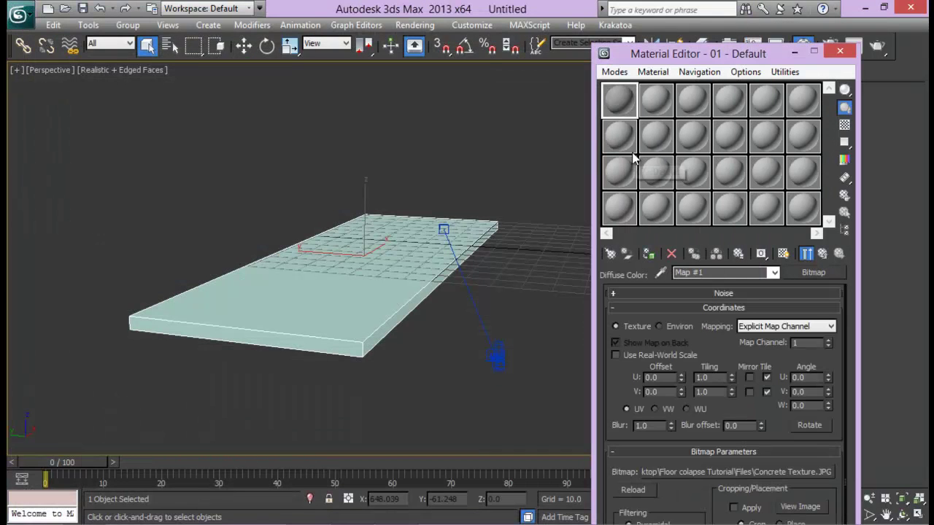
- Assign the concrete material to the floor box and show its texture in the viewport
{"action": "left_click_drag", "start_coordinate": [619, 99], "coordinate": [374, 262]}
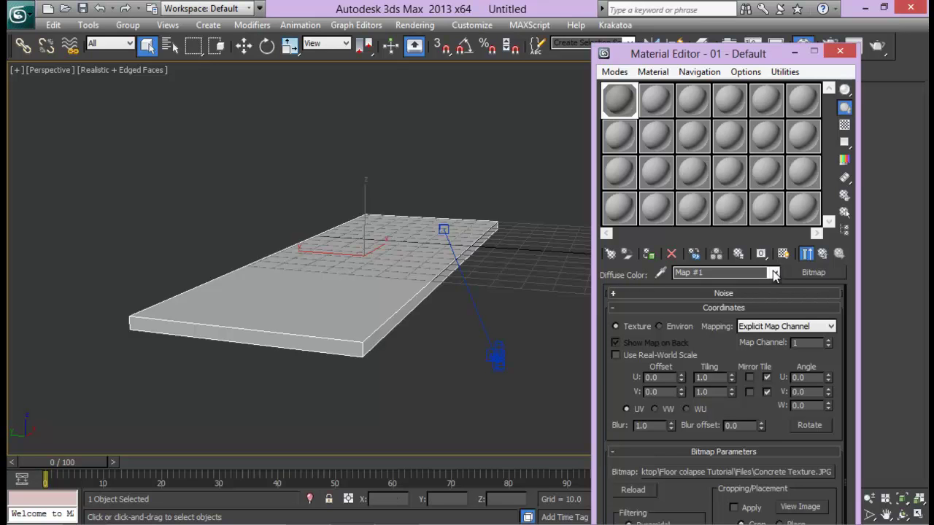
{"action": "mouse_move", "coordinate": [378, 276]}
{"action": "middle_mouse_down", "text": "alt"}
{"action": "mouse_move", "coordinate": [358, 321]}
{"action": "mouse_move", "coordinate": [380, 273]}
{"action": "mouse_move", "coordinate": [375, 234]}
{"action": "mouse_move", "coordinate": [435, 267]}
{"action": "mouse_move", "coordinate": [385, 276]}
{"action": "middle_mouse_up", "text": "alt"}
{"action": "scroll", "coordinate": [379, 271], "scroll_direction": "up", "scroll_amount": 2}
{"action": "scroll", "coordinate": [381, 245], "scroll_direction": "down", "scroll_amount": 3}
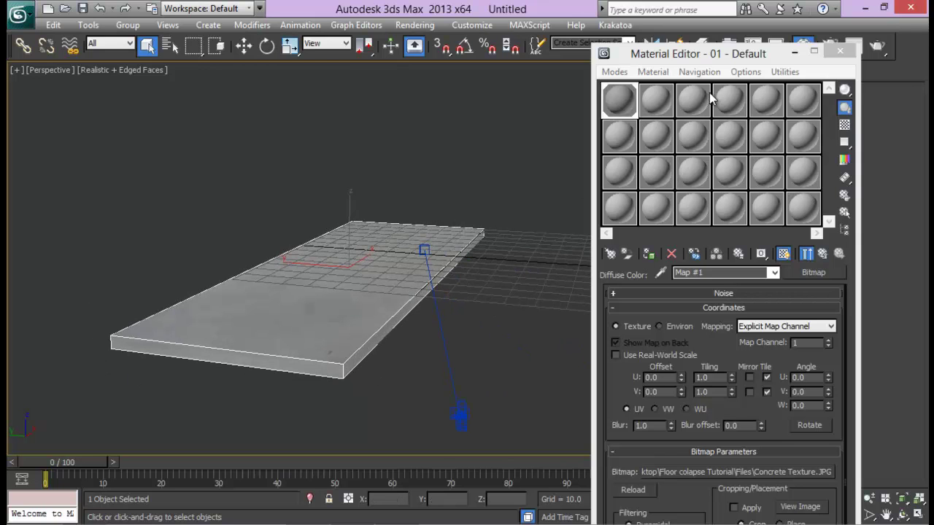
{"action": "left_click_drag", "start_coordinate": [726, 58], "coordinate": [598, 108]}
{"action": "middle_click_drag", "start_coordinate": [327, 267], "coordinate": [288, 278]}
{"action": "left_click_drag", "start_coordinate": [590, 103], "coordinate": [641, 70]}
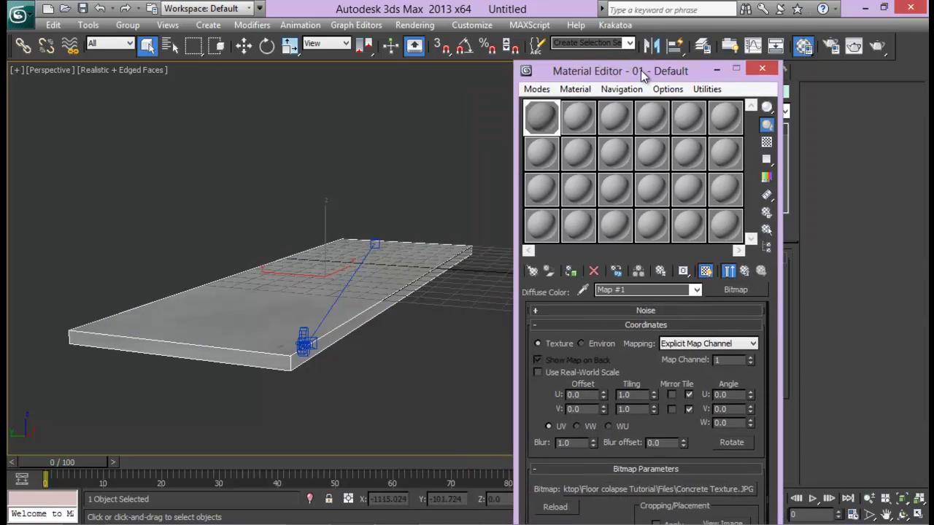
- Change the second material to a Multi/Sub-Object material, discarding the old material
{"action": "left_click", "coordinate": [581, 113]}
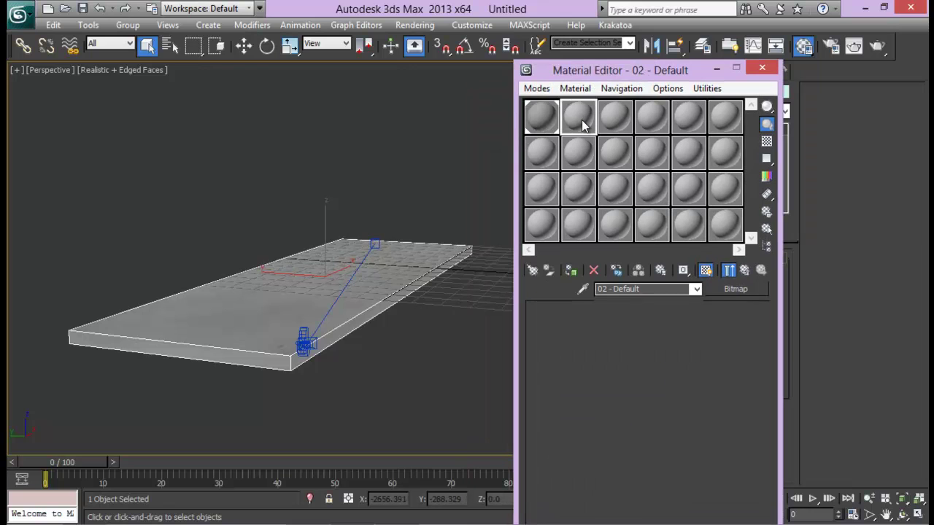
{"action": "left_click", "coordinate": [535, 273]}
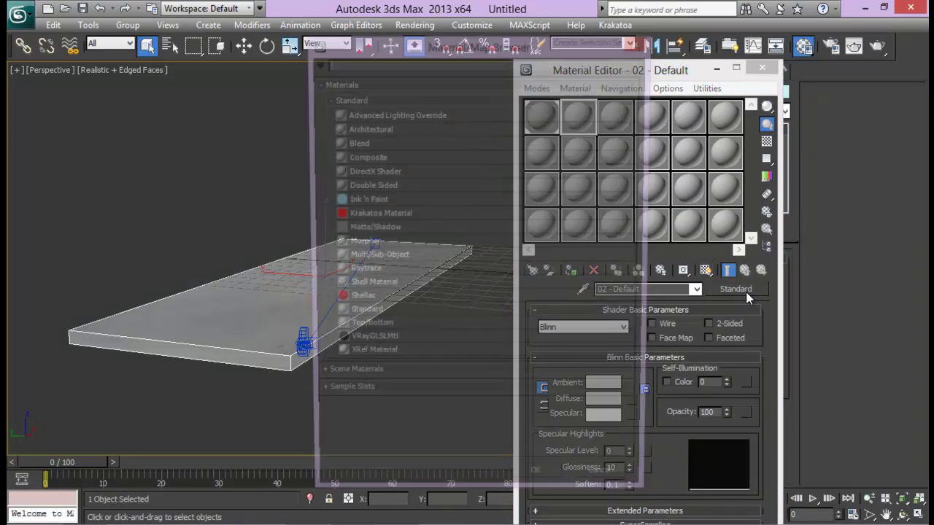
{"action": "double_click", "coordinate": [392, 258]}
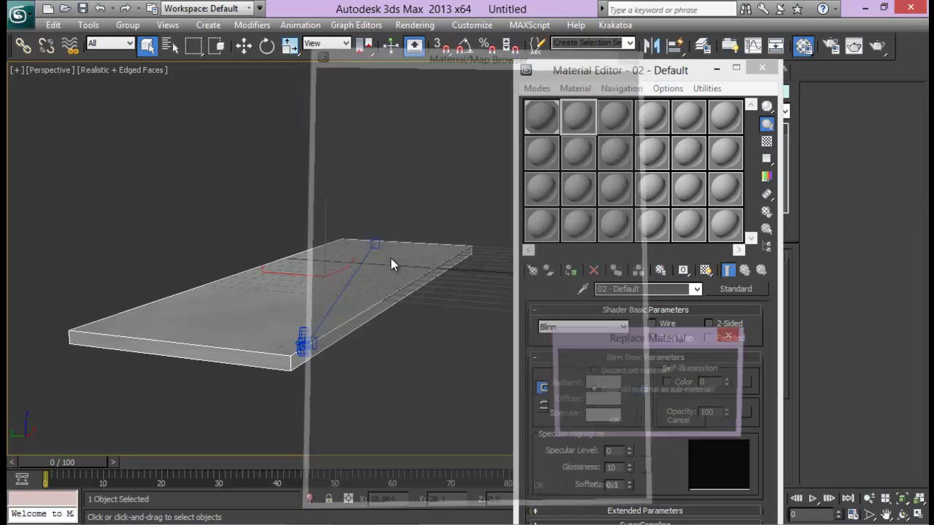
{"action": "left_click", "coordinate": [623, 427]}
{"action": "middle_click_drag", "start_coordinate": [365, 261], "coordinate": [311, 275]}
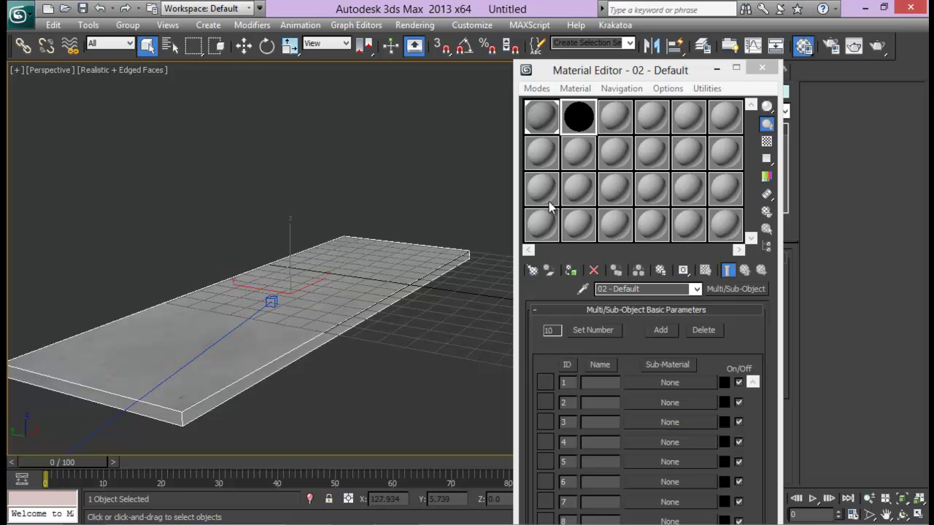
- Convert the floor box to an Editable Poly
{"action": "left_click_drag", "start_coordinate": [655, 72], "coordinate": [687, 329]}
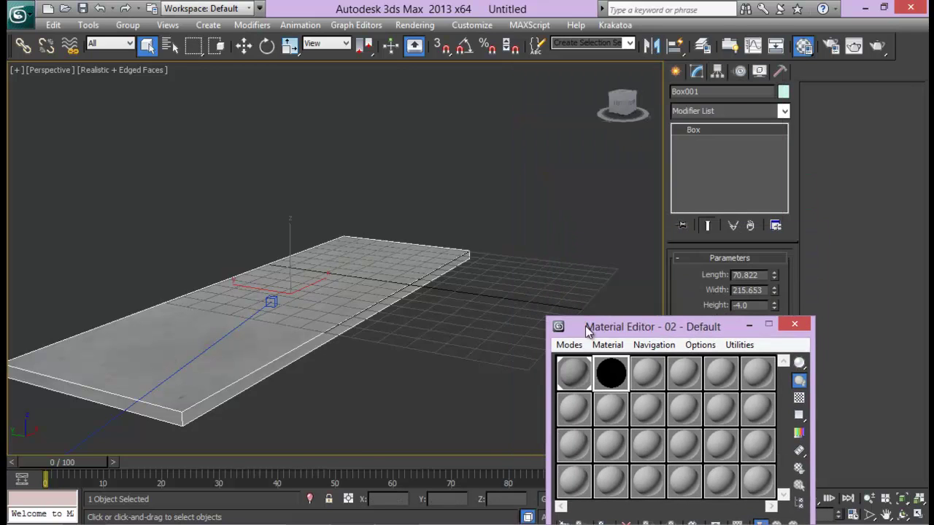
{"action": "right_click", "coordinate": [389, 289]}
{"action": "mouse_move", "coordinate": [467, 406]}
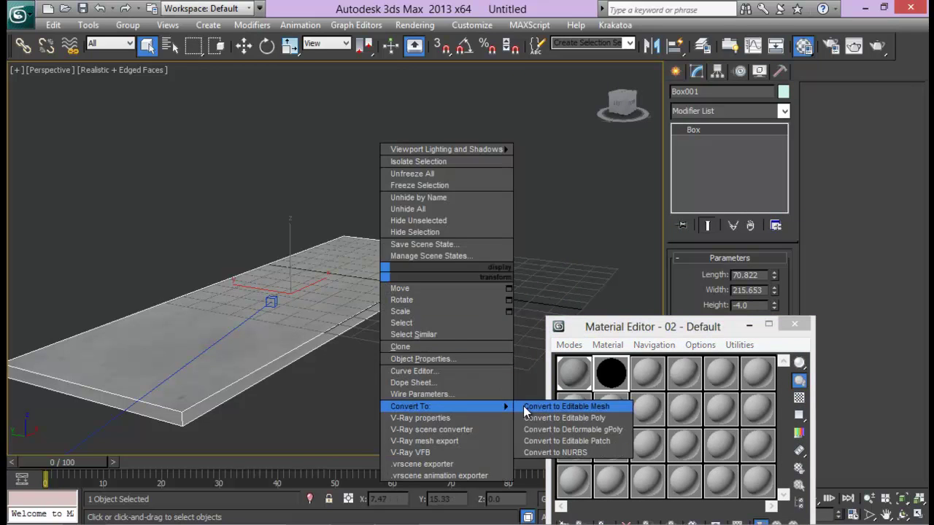
{"action": "left_click", "coordinate": [544, 418]}
{"action": "left_click_drag", "start_coordinate": [716, 331], "coordinate": [734, 483]}
- Select the box's top polygon at polygon level and check its material ID
{"action": "left_click", "coordinate": [744, 275]}
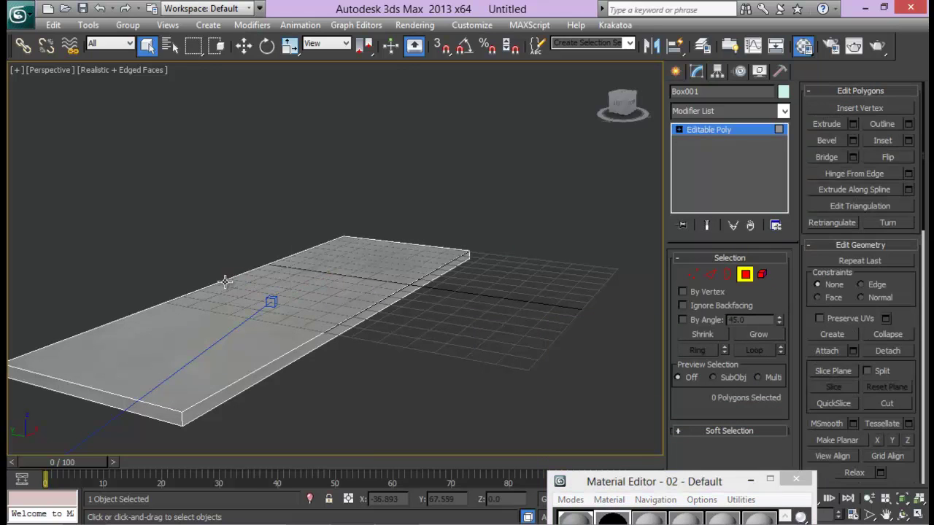
{"action": "left_click", "coordinate": [333, 275]}
{"action": "left_click", "coordinate": [866, 318]}
{"action": "scroll", "coordinate": [903, 308], "scroll_direction": "down", "scroll_amount": 6}
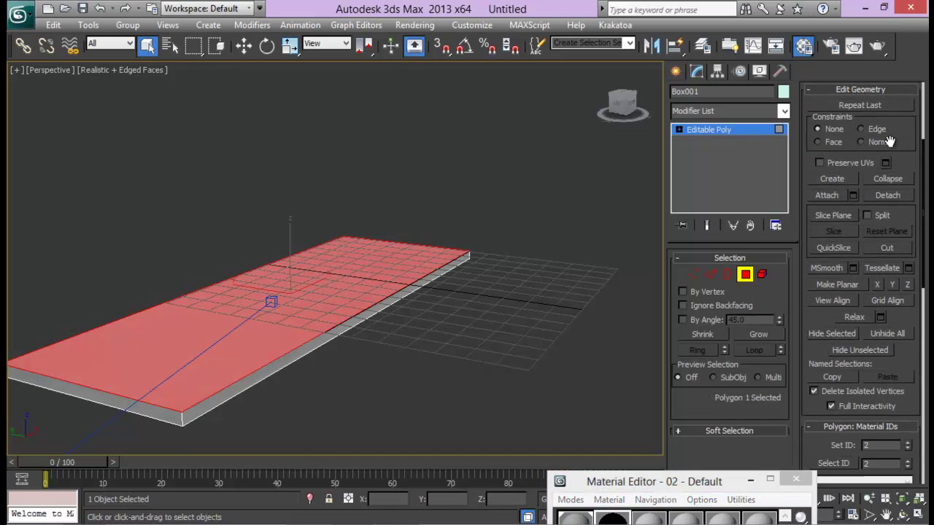
- Select only the four side polygons of the box and set their material ID to 4
{"action": "middle_click_drag", "start_coordinate": [357, 335], "coordinate": [520, 263]}
{"action": "left_click", "coordinate": [371, 296]}
{"action": "left_click", "coordinate": [450, 325], "text": "ctrl"}
{"action": "middle_click_drag", "start_coordinate": [286, 290], "coordinate": [381, 291], "text": "alt"}
{"action": "left_click", "coordinate": [358, 317], "text": "ctrl"}
{"action": "middle_click_drag", "start_coordinate": [148, 260], "coordinate": [450, 305], "text": "alt"}
{"action": "left_click", "coordinate": [199, 396], "text": "ctrl"}
{"action": "left_click", "coordinate": [359, 236], "text": "ctrl"}
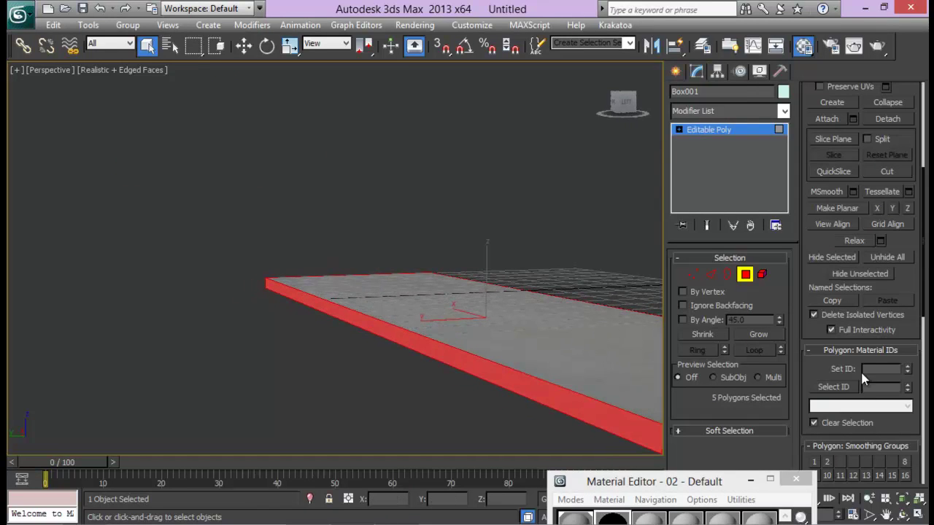
{"action": "middle_click_drag", "start_coordinate": [458, 357], "coordinate": [406, 256], "text": "alt"}
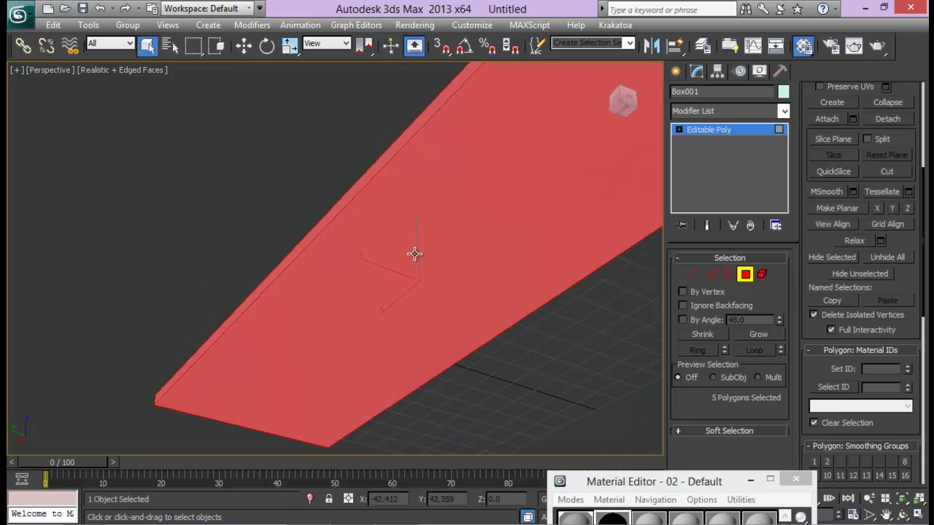
{"action": "left_click", "coordinate": [415, 261], "text": "alt"}
{"action": "middle_click_drag", "start_coordinate": [478, 219], "coordinate": [484, 272], "text": "alt"}
{"action": "middle_click_drag", "start_coordinate": [405, 276], "coordinate": [321, 298]}
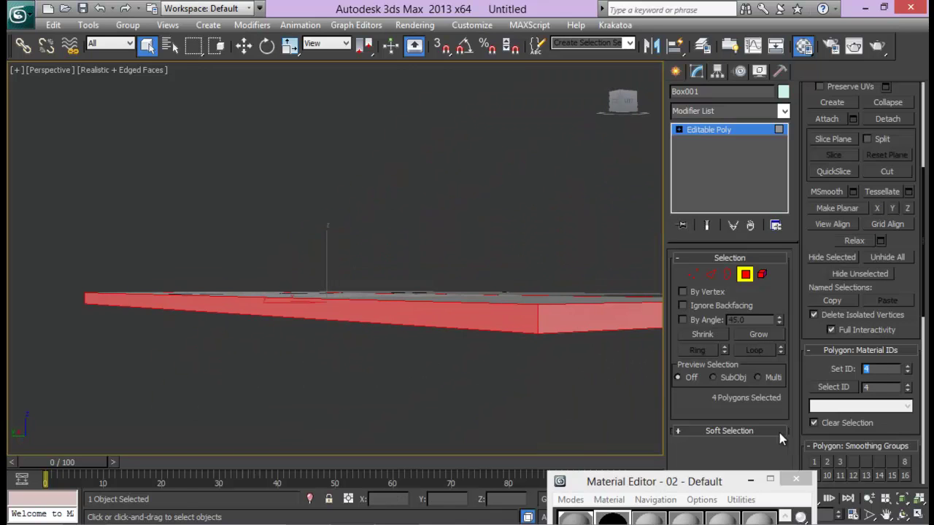
- Set the material ID of the box's bottom polygon to 2 and leave polygon level
{"action": "middle_click_drag", "start_coordinate": [548, 336], "coordinate": [503, 328], "text": "alt"}
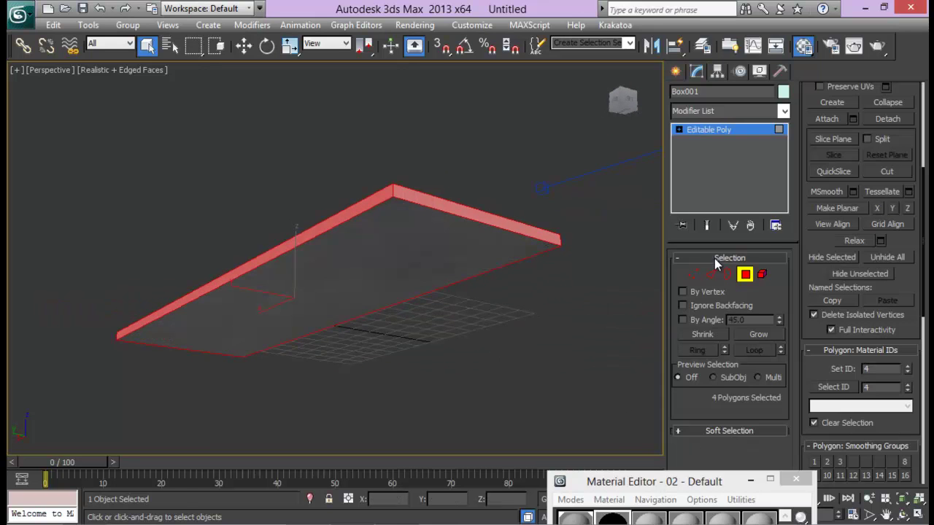
{"action": "left_click", "coordinate": [440, 254]}
{"action": "middle_click_drag", "start_coordinate": [440, 253], "coordinate": [538, 261], "text": "alt"}
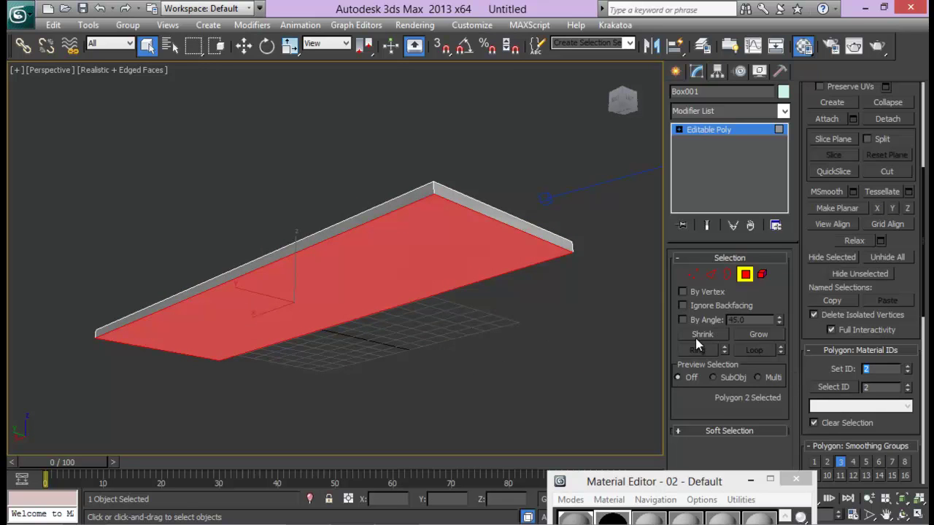
{"action": "left_click", "coordinate": [745, 275]}
- Check the material IDs of the box's top and side polygons by selecting them individually
{"action": "left_click", "coordinate": [429, 331]}
{"action": "middle_click_drag", "start_coordinate": [428, 331], "coordinate": [359, 384], "text": "alt"}
{"action": "left_click", "coordinate": [358, 385]}
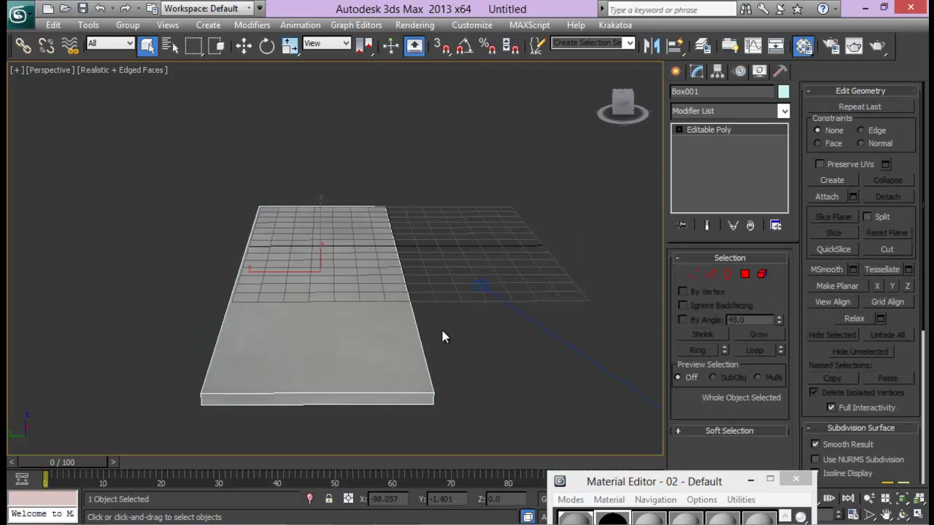
{"action": "middle_click_drag", "start_coordinate": [442, 328], "coordinate": [518, 319], "text": "alt"}
{"action": "left_click", "coordinate": [745, 275]}
{"action": "left_click", "coordinate": [340, 270]}
{"action": "middle_click_drag", "start_coordinate": [340, 270], "coordinate": [448, 262], "text": "alt"}
{"action": "left_click_drag", "start_coordinate": [912, 303], "coordinate": [892, 136]}
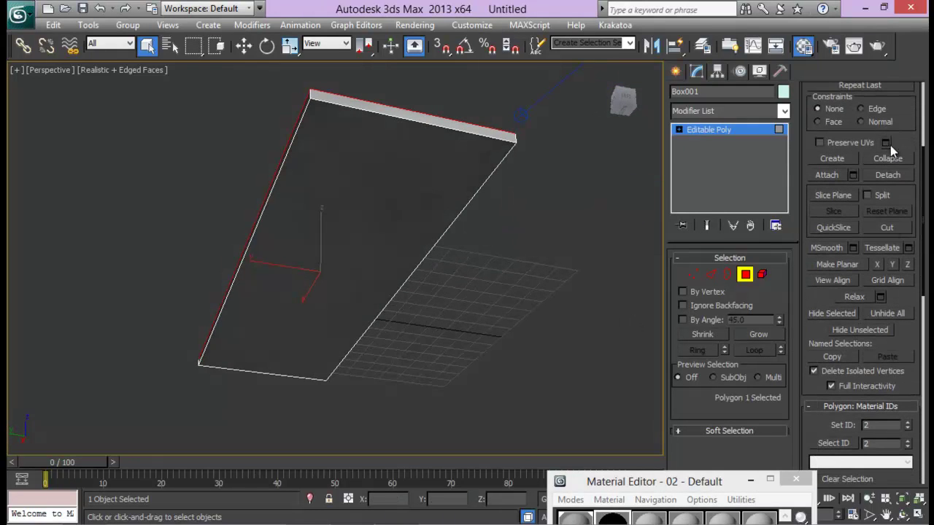
{"action": "left_click", "coordinate": [333, 247]}
{"action": "middle_click_drag", "start_coordinate": [407, 250], "coordinate": [531, 263], "text": "alt"}
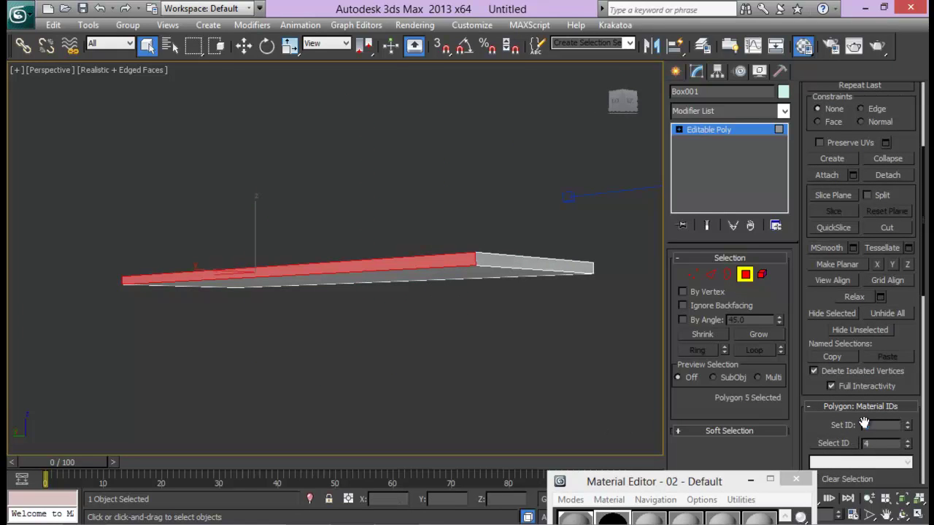
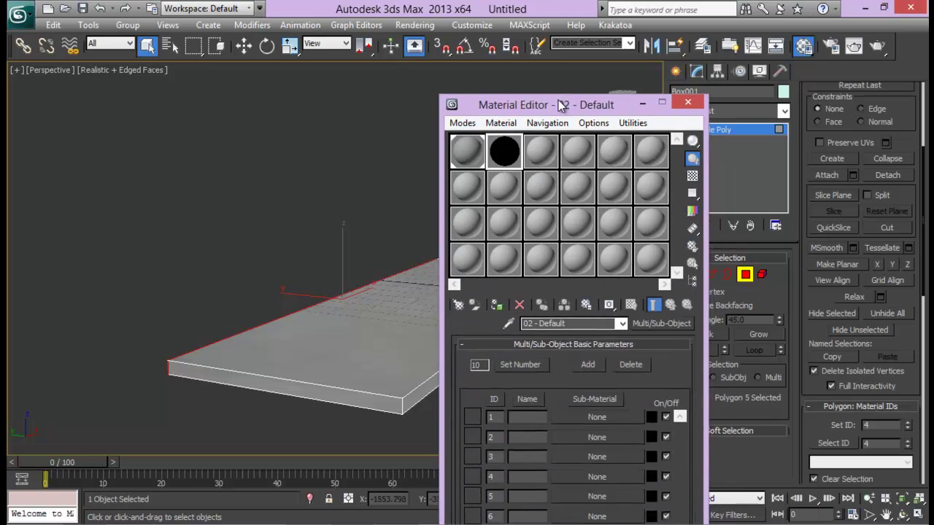
- Rename the first material, which holds the concrete bitmap, as Texture
{"action": "middle_click_drag", "start_coordinate": [423, 227], "coordinate": [332, 235]}
{"action": "left_click", "coordinate": [592, 135]}
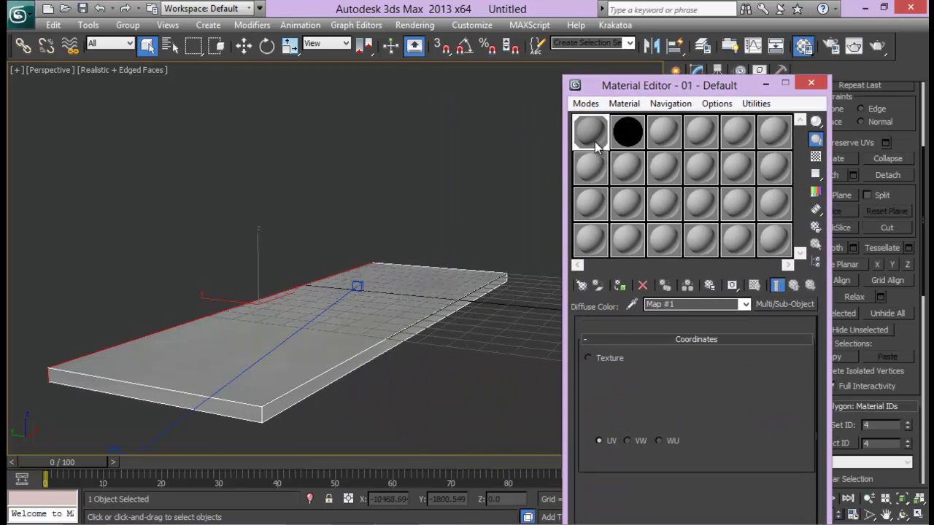
{"action": "left_click", "coordinate": [744, 305]}
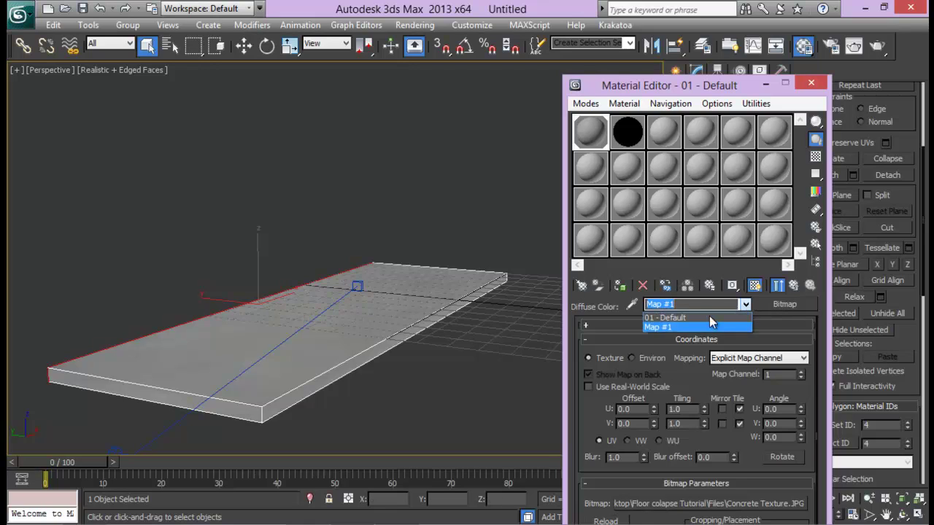
{"action": "left_click", "coordinate": [706, 316]}
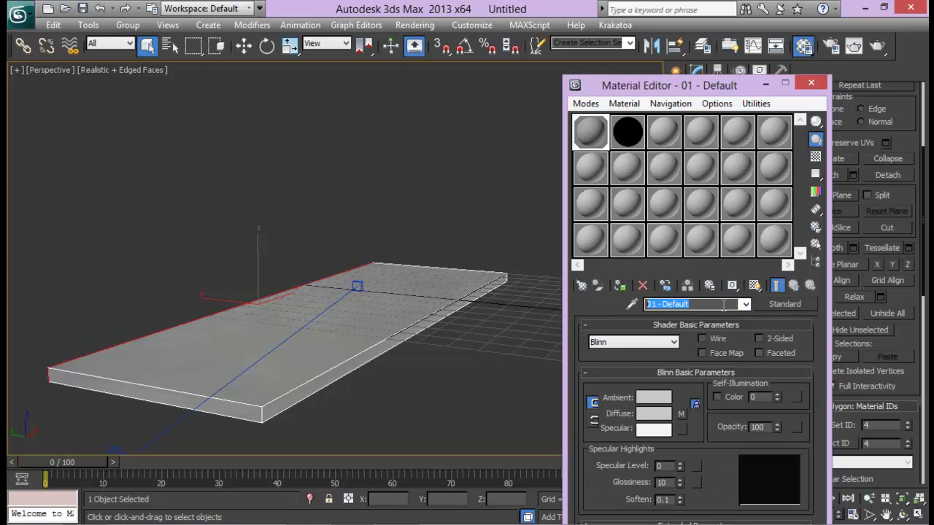
{"action": "type", "text": "Texture"}
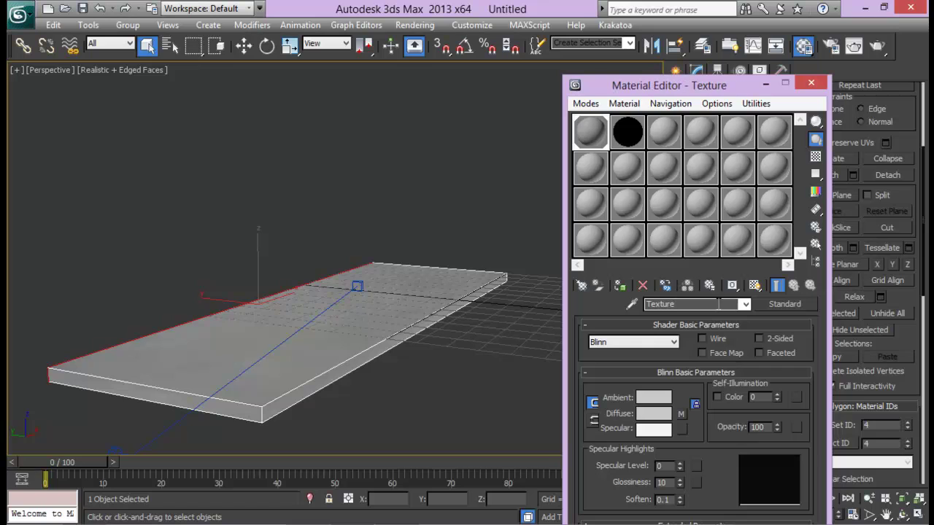
- Place the Texture material in the ID 2 slot of the Multi/Sub-Object material and deselect the box's side polygon
{"action": "left_click", "coordinate": [629, 135]}
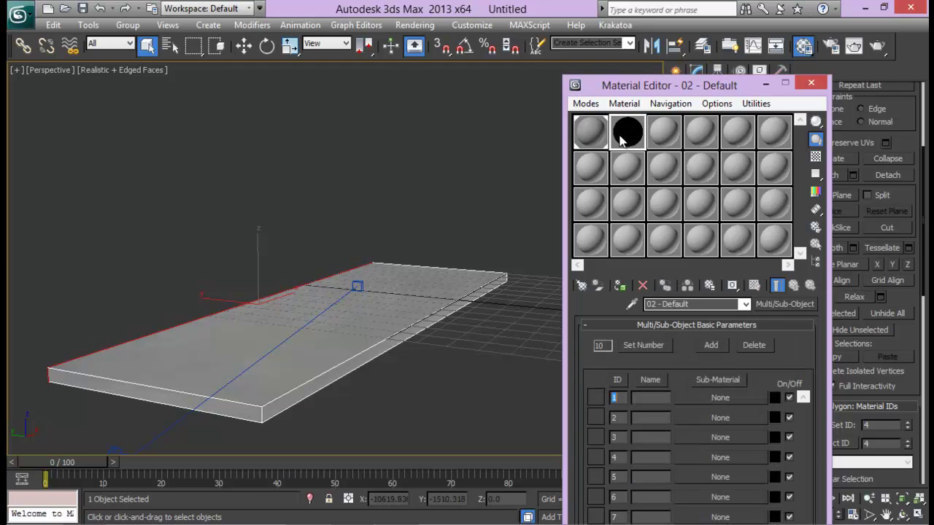
{"action": "left_click_drag", "start_coordinate": [625, 205], "coordinate": [702, 417]}
{"action": "left_click", "coordinate": [668, 405]}
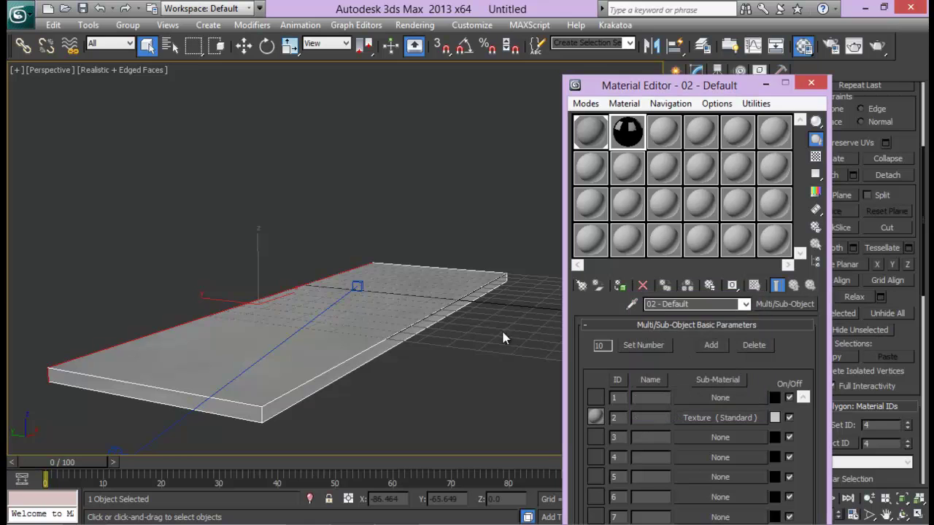
{"action": "middle_click_drag", "start_coordinate": [427, 270], "coordinate": [432, 249], "text": "alt"}
{"action": "left_click", "coordinate": [501, 284]}
{"action": "middle_click_drag", "start_coordinate": [502, 284], "coordinate": [516, 259], "text": "alt"}
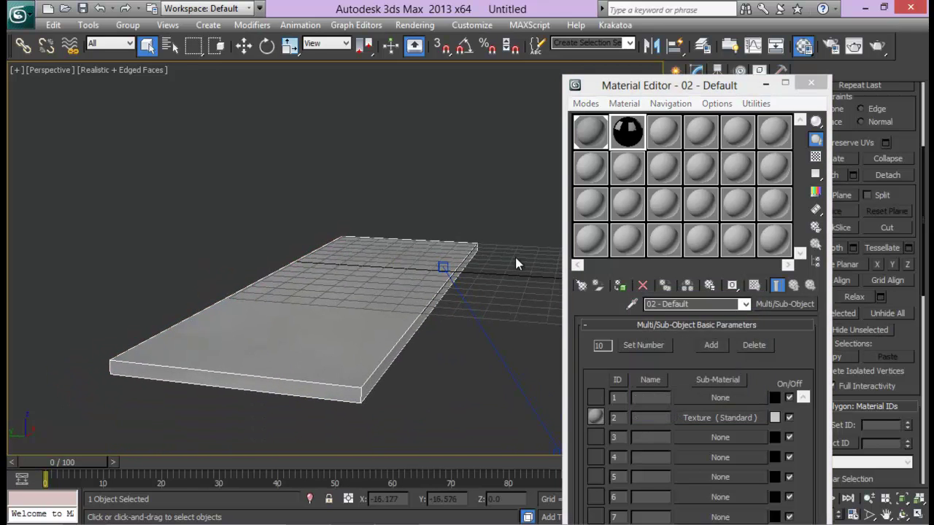
- Place a Standard material in the ID 4 slot of the Multi/Sub-Object material
{"action": "left_click", "coordinate": [766, 85]}
{"action": "left_click", "coordinate": [745, 274]}
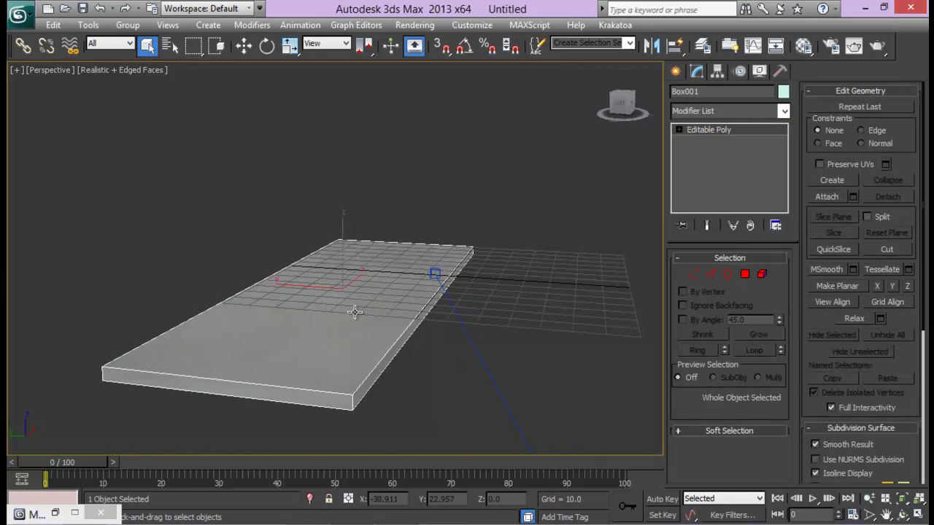
{"action": "left_click", "coordinate": [54, 514]}
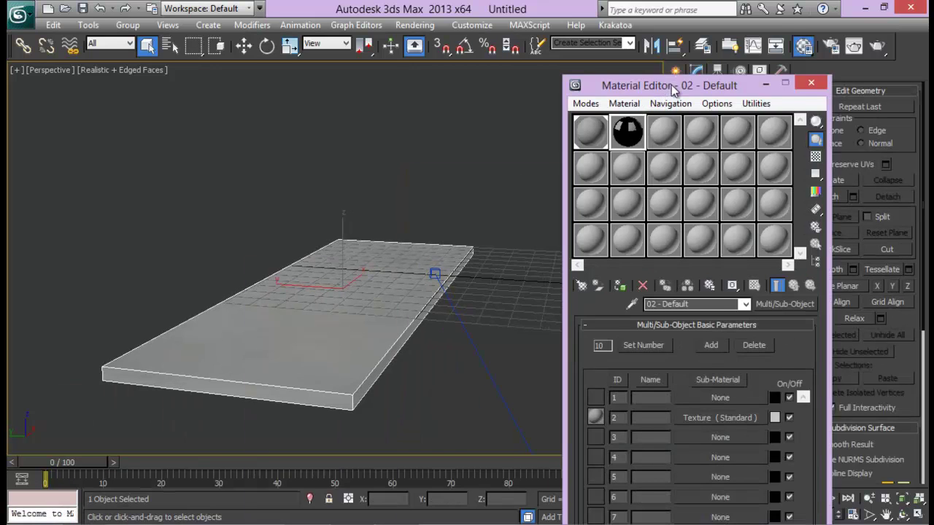
{"action": "left_click_drag", "start_coordinate": [656, 85], "coordinate": [669, 48]}
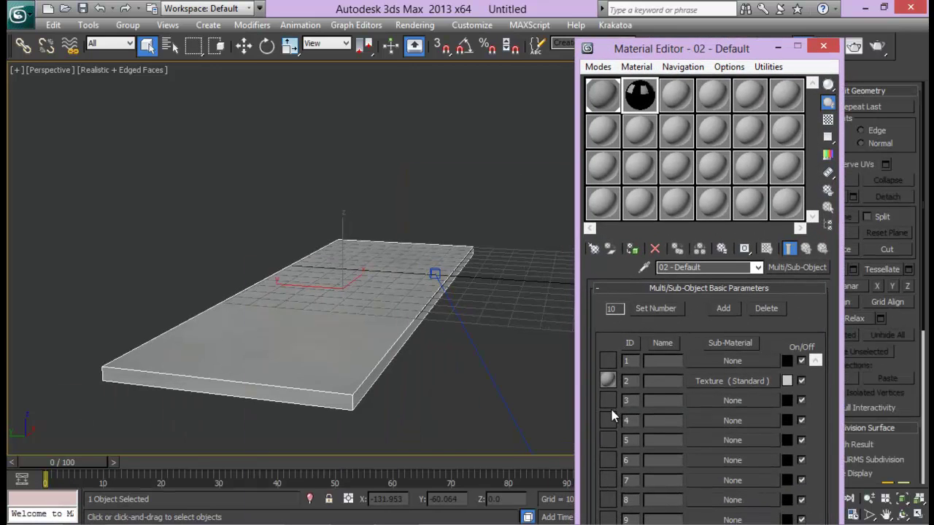
{"action": "left_click", "coordinate": [732, 421]}
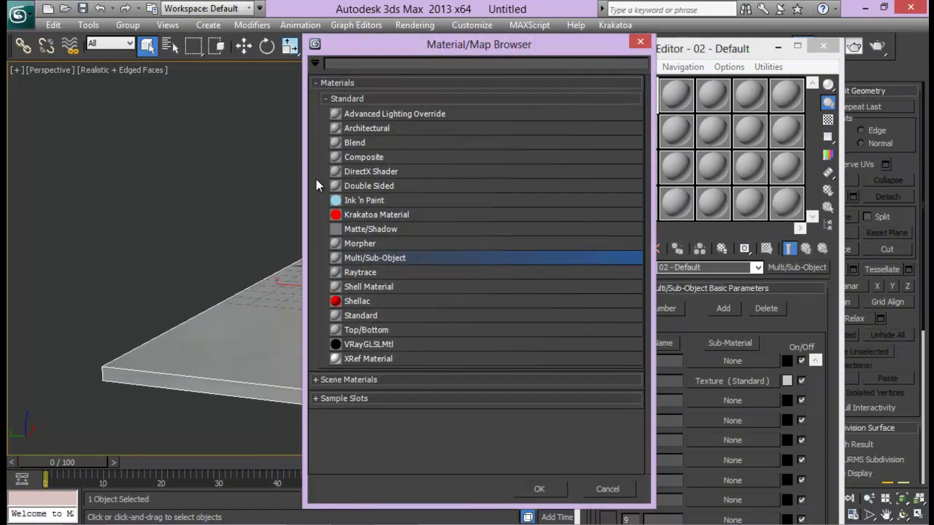
{"action": "double_click", "coordinate": [368, 315]}
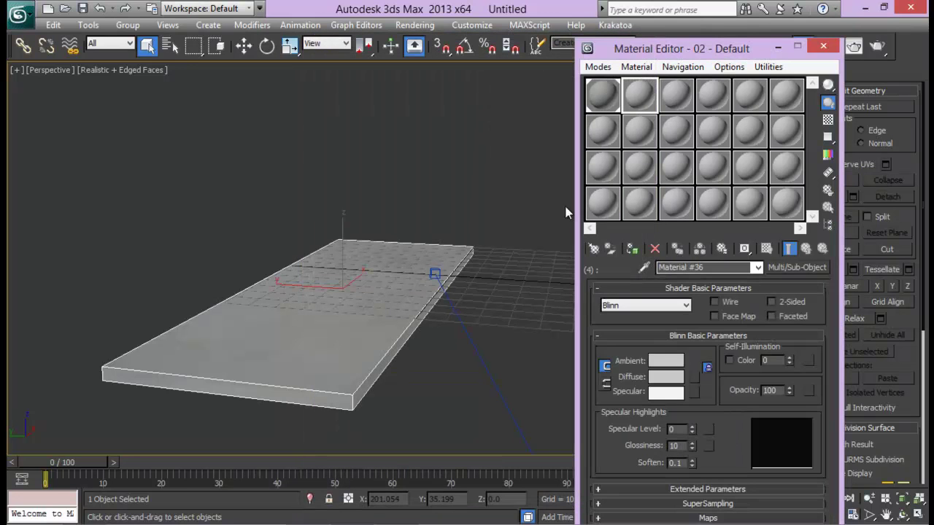
- Darken the ID 4 sub-material's diffuse color to a medium grey and return to the parent Multi/Sub-Object material
{"action": "left_click", "coordinate": [665, 380]}
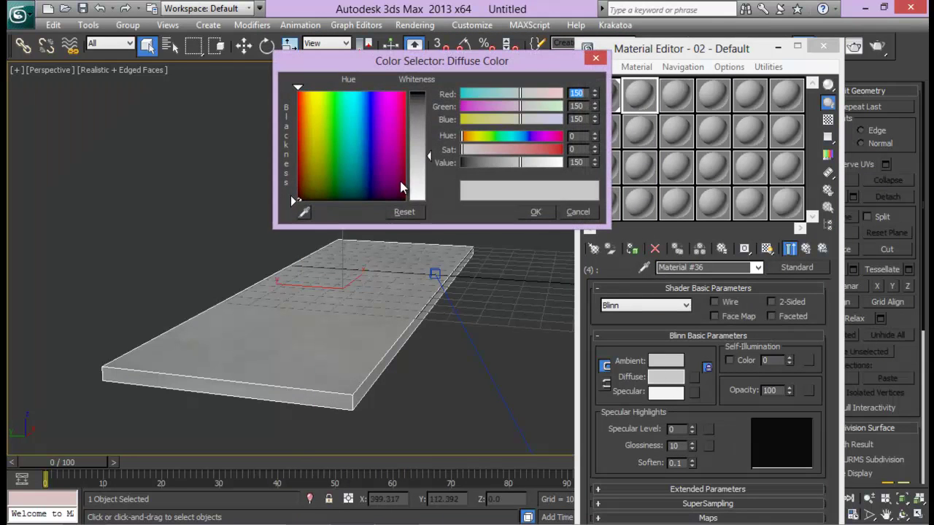
{"action": "left_click_drag", "start_coordinate": [421, 155], "coordinate": [421, 136]}
{"action": "left_click", "coordinate": [531, 211]}
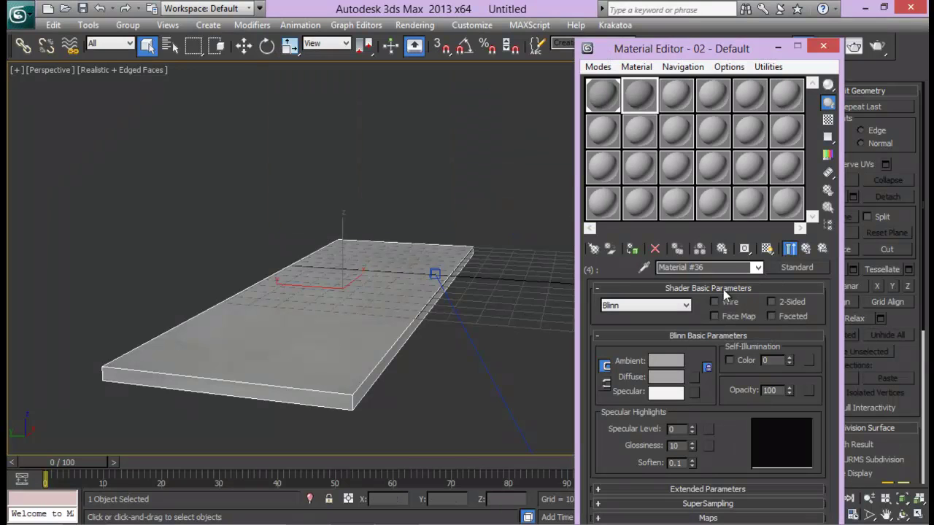
{"action": "left_click", "coordinate": [757, 268]}
{"action": "left_click", "coordinate": [679, 280]}
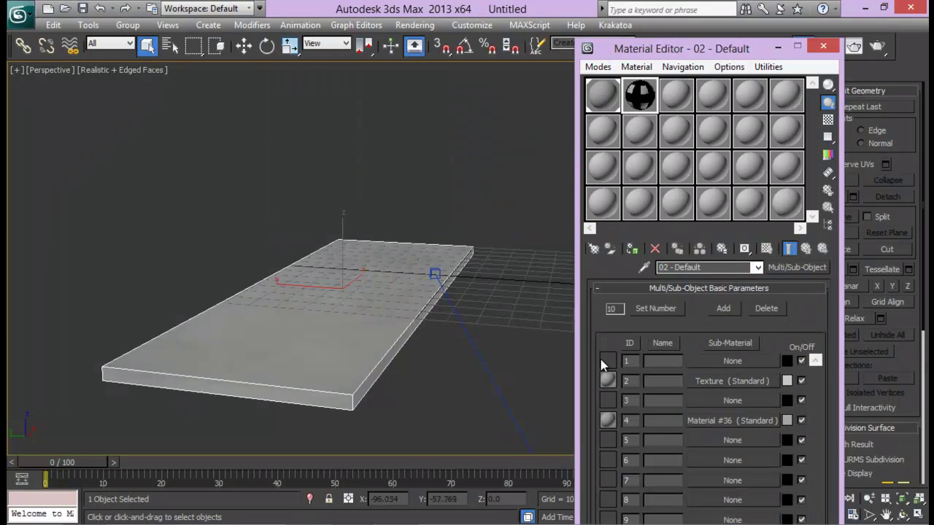
- Add a Standard material to the ID 1 slot with a dark grey diffuse color of value 55, then return to the parent material
{"action": "left_click", "coordinate": [715, 362]}
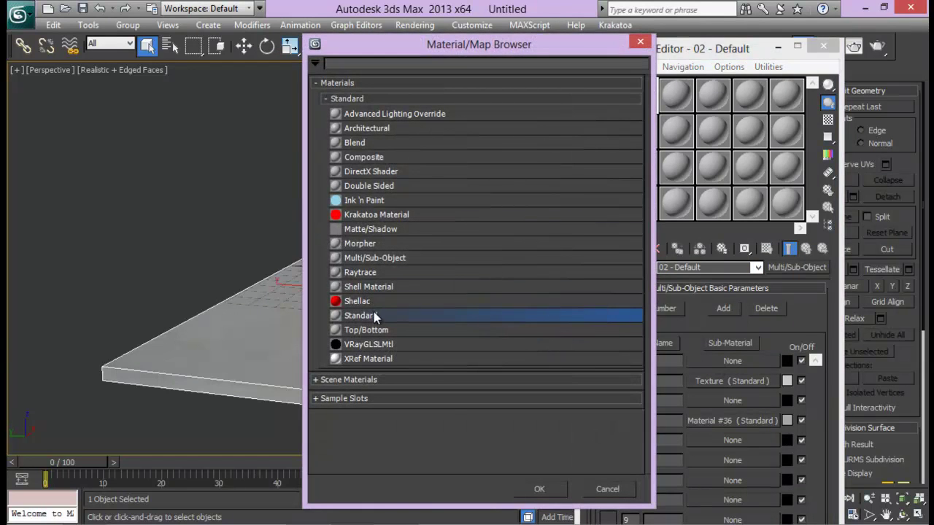
{"action": "double_click", "coordinate": [374, 315]}
{"action": "left_click", "coordinate": [667, 383]}
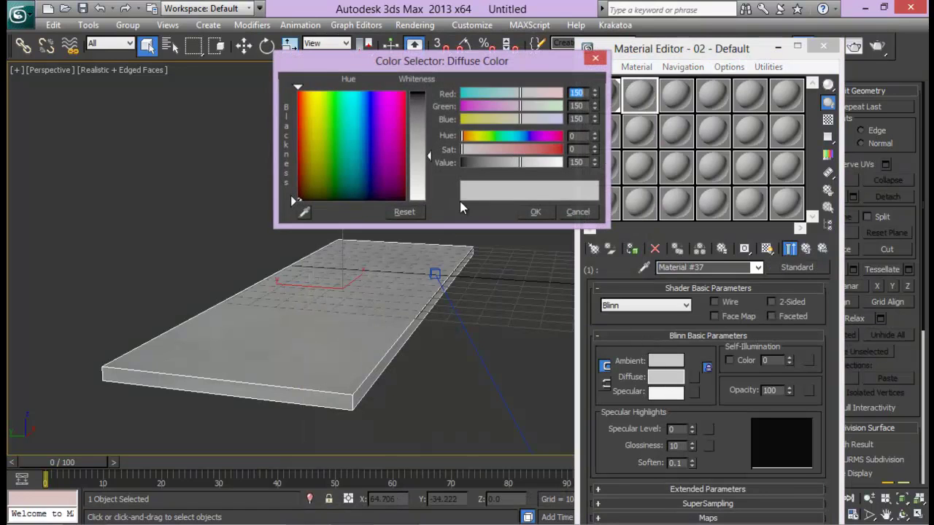
{"action": "left_click_drag", "start_coordinate": [427, 175], "coordinate": [426, 114]}
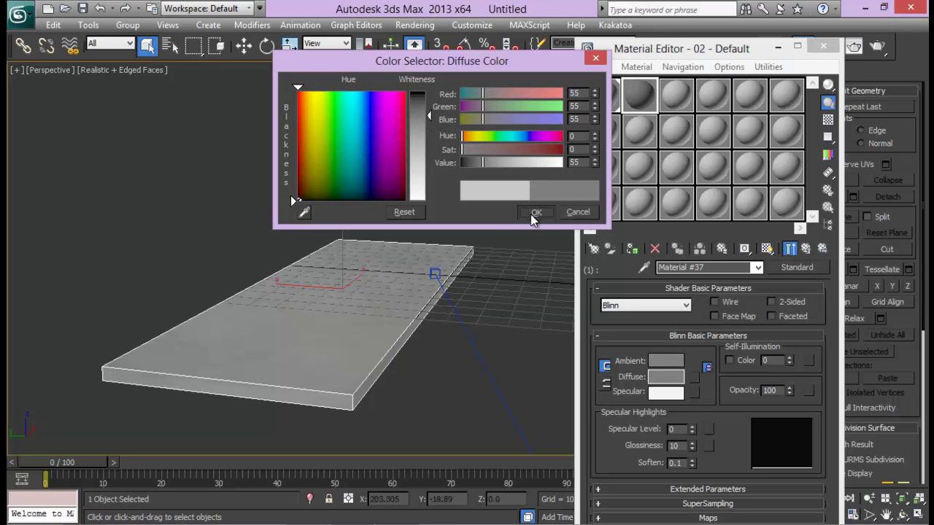
{"action": "left_click", "coordinate": [530, 214]}
{"action": "middle_click_drag", "start_coordinate": [461, 225], "coordinate": [340, 311], "text": "alt"}
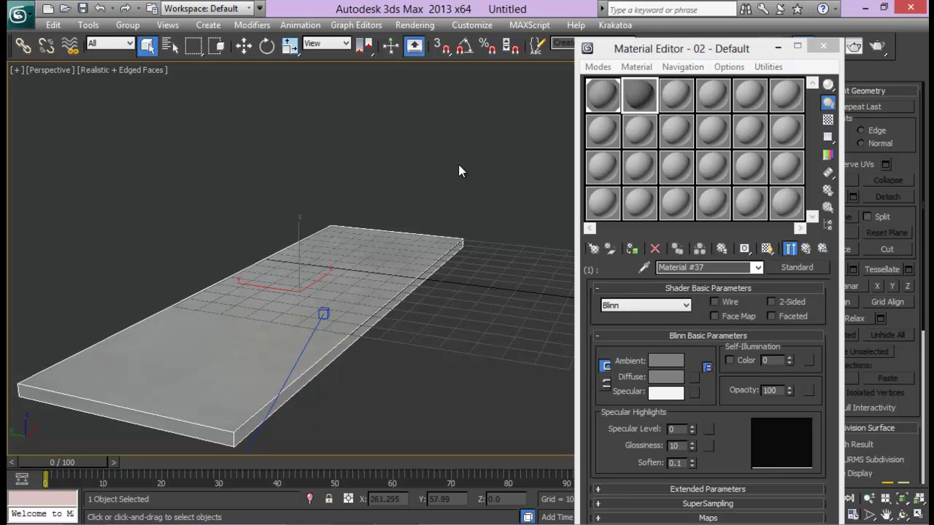
{"action": "left_click", "coordinate": [758, 267]}
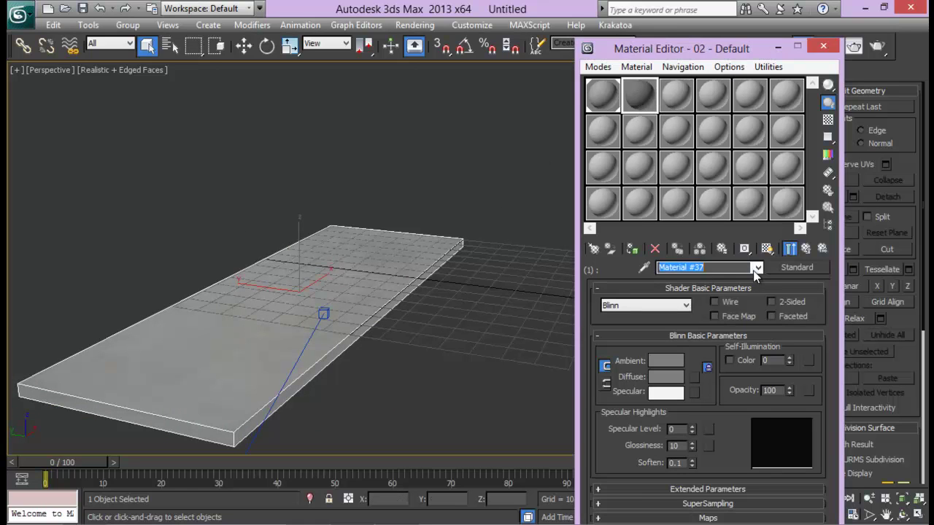
{"action": "left_click", "coordinate": [720, 282]}
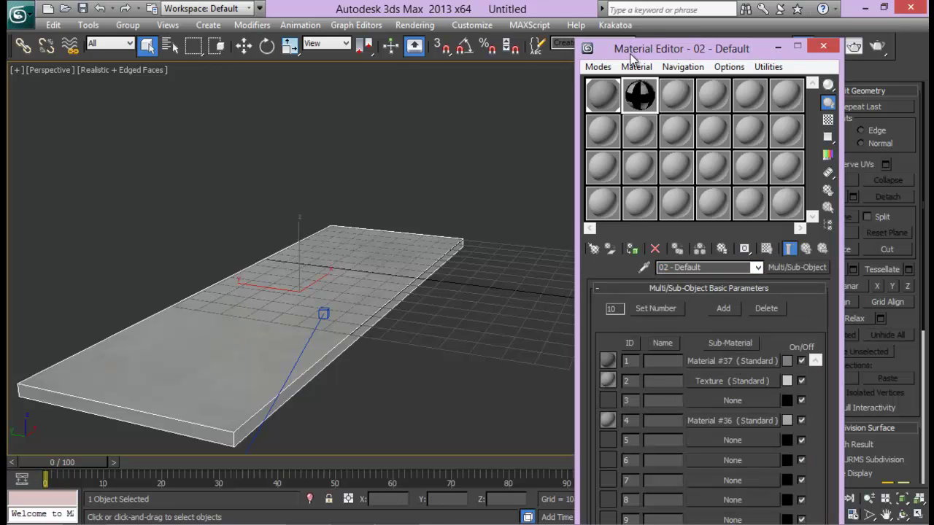
- Apply the Multi/Sub-Object material to the floor box and minimize the Material Editor
{"action": "middle_click_drag", "start_coordinate": [325, 286], "coordinate": [355, 216]}
{"action": "middle_click_drag", "start_coordinate": [382, 178], "coordinate": [382, 199]}
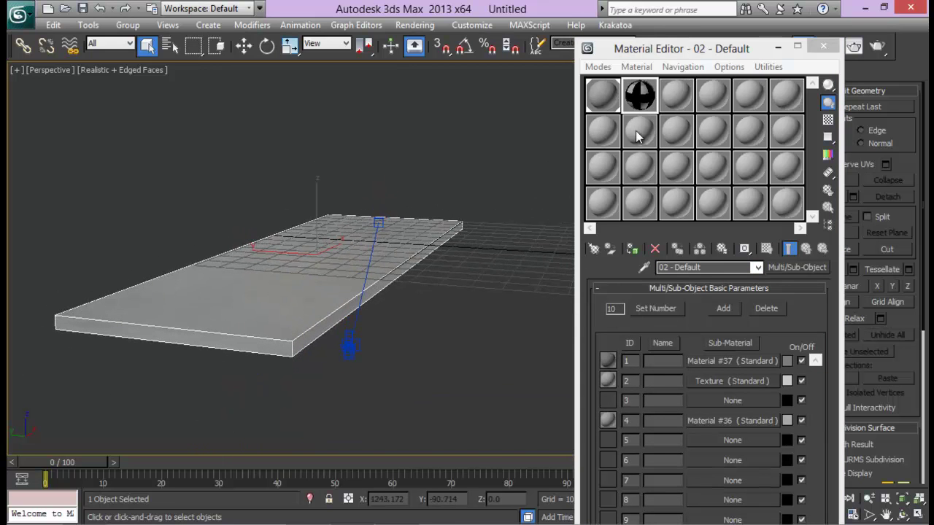
{"action": "left_click_drag", "start_coordinate": [641, 110], "coordinate": [319, 298]}
{"action": "middle_click_drag", "start_coordinate": [376, 211], "coordinate": [357, 269]}
{"action": "left_click_drag", "start_coordinate": [639, 103], "coordinate": [344, 283]}
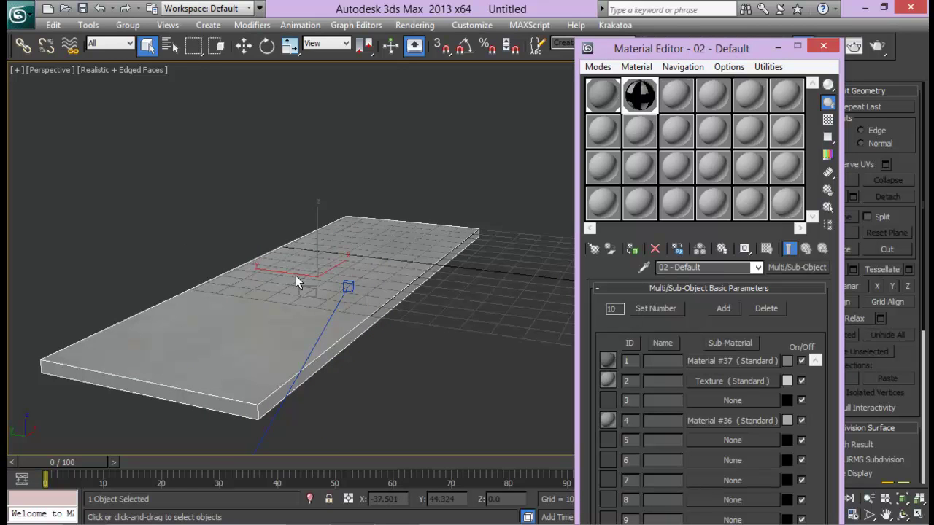
{"action": "left_click", "coordinate": [778, 46]}
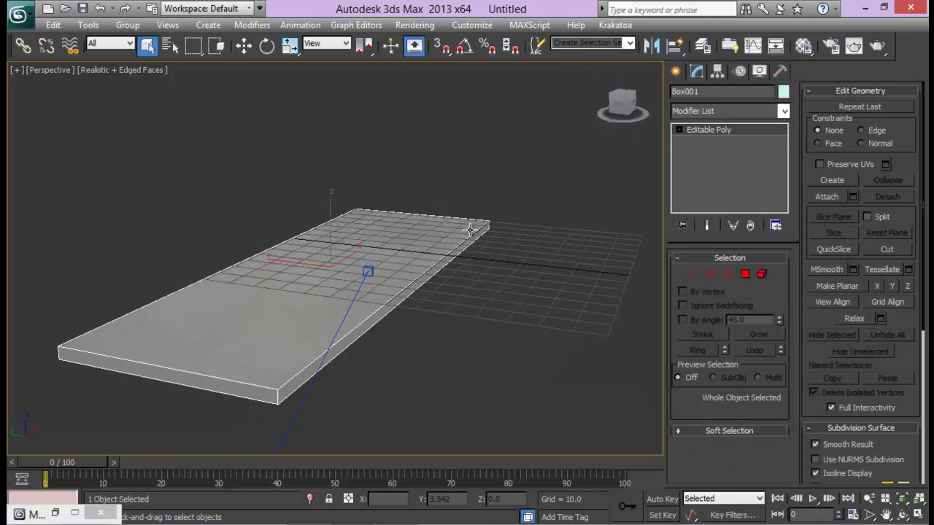
{"action": "middle_click_drag", "start_coordinate": [470, 230], "coordinate": [488, 227], "text": "alt"}
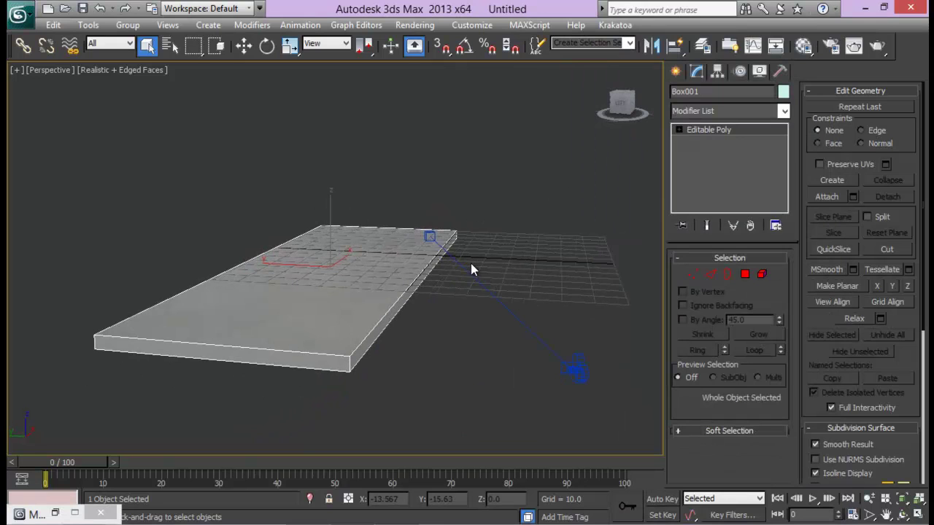
- Show the Terrace.JPG file as the viewport background and switch the view to Camera001
{"action": "key", "text": "alt+b"}
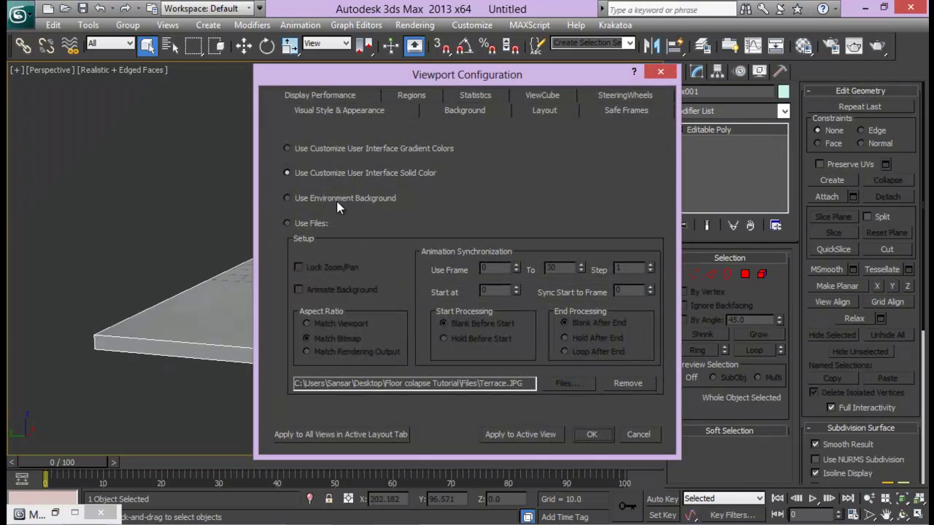
{"action": "left_click", "coordinate": [308, 223]}
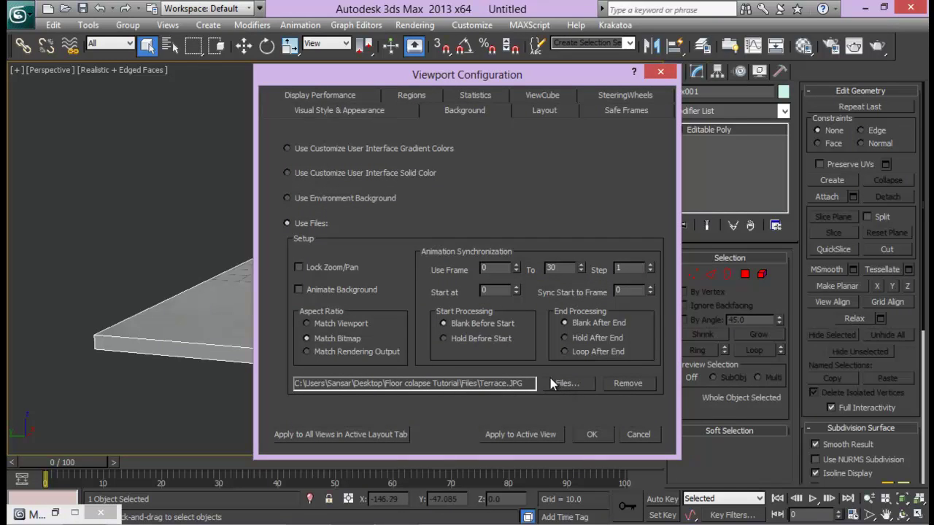
{"action": "left_click", "coordinate": [589, 433]}
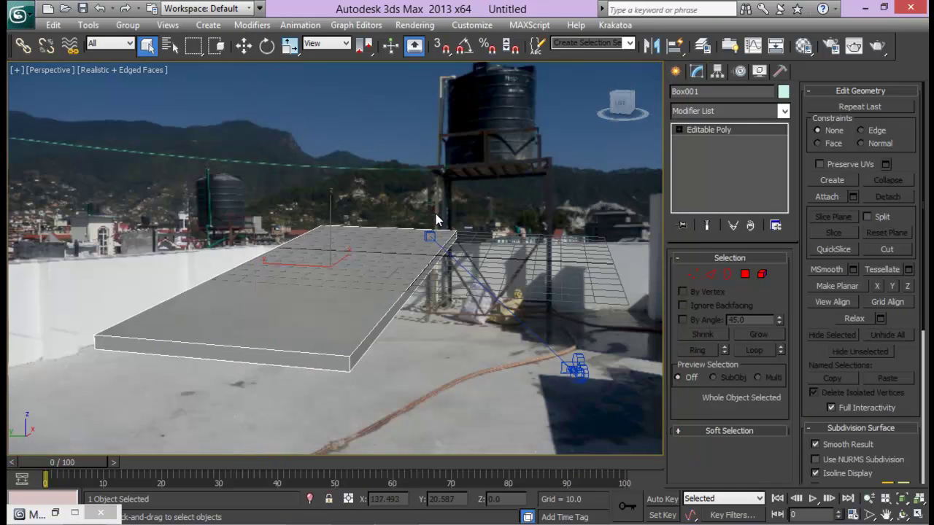
{"action": "key", "text": "c"}
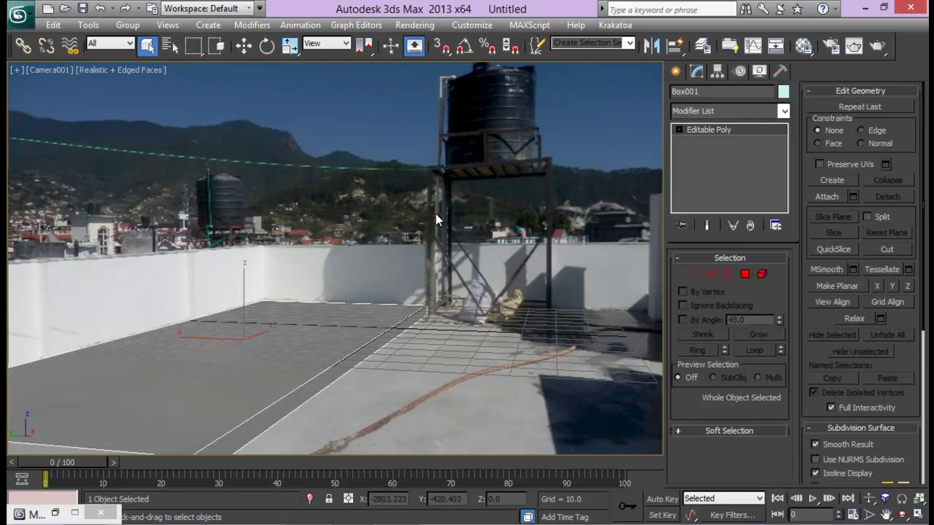
- Deselect the box, change the Front viewport to a Perspective view and maximize it
{"action": "key", "text": "alt+w"}
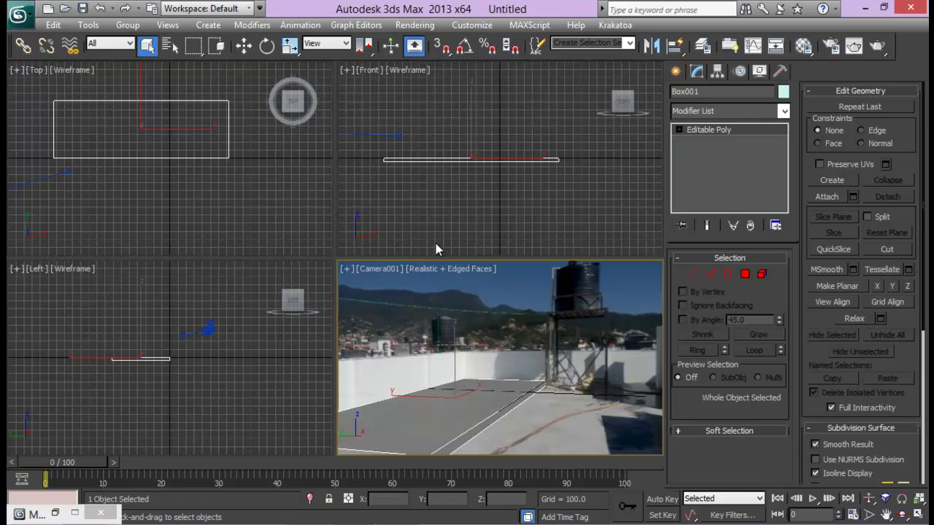
{"action": "left_click", "coordinate": [414, 189]}
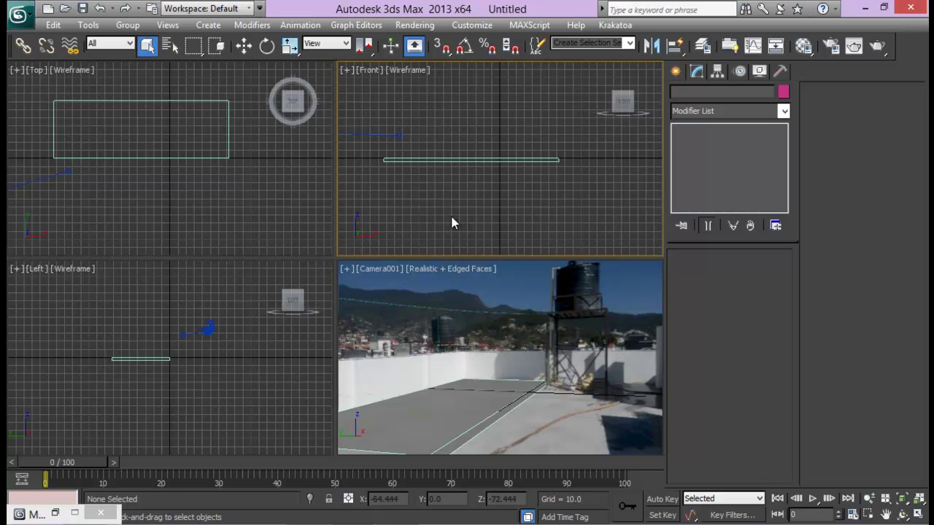
{"action": "middle_click_drag", "start_coordinate": [473, 208], "coordinate": [412, 199]}
{"action": "key", "text": "p"}
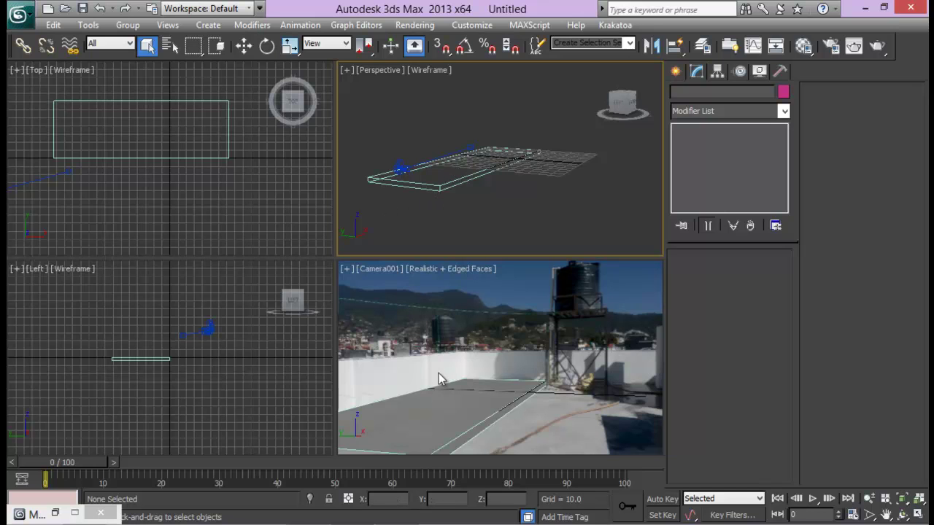
{"action": "middle_click_drag", "start_coordinate": [597, 183], "coordinate": [591, 191]}
{"action": "key", "text": "alt+w"}
{"action": "middle_click_drag", "start_coordinate": [447, 194], "coordinate": [500, 213]}
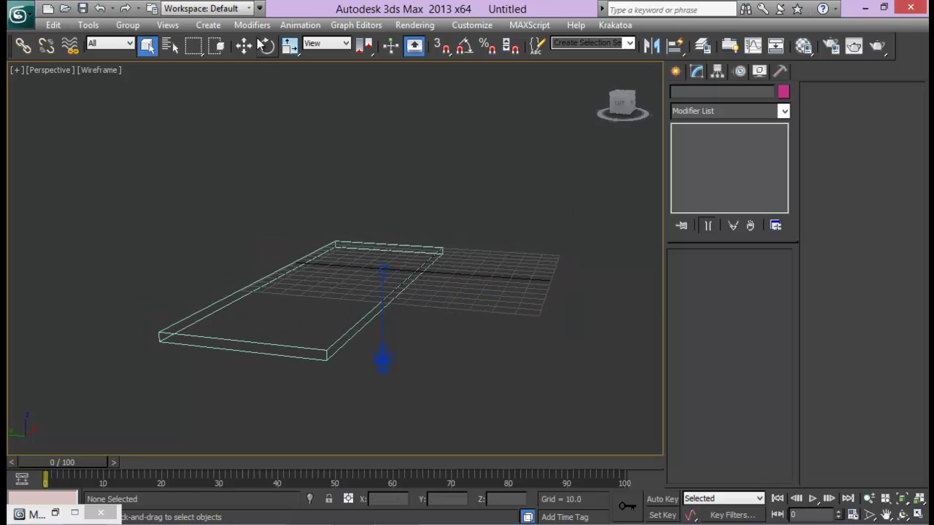
- Load the Terrace image as a Bitmap environment map and close the environment settings
{"action": "left_click", "coordinate": [414, 25]}
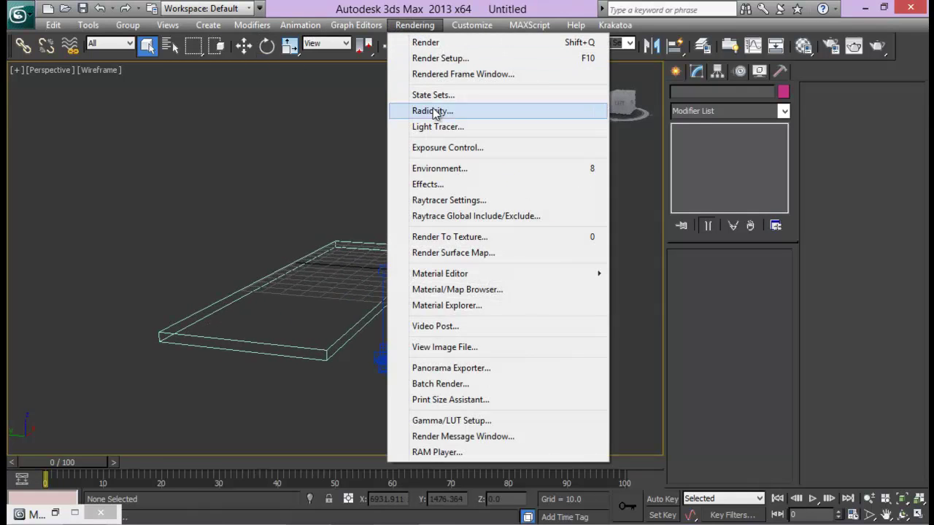
{"action": "left_click", "coordinate": [430, 169]}
{"action": "left_click", "coordinate": [623, 169]}
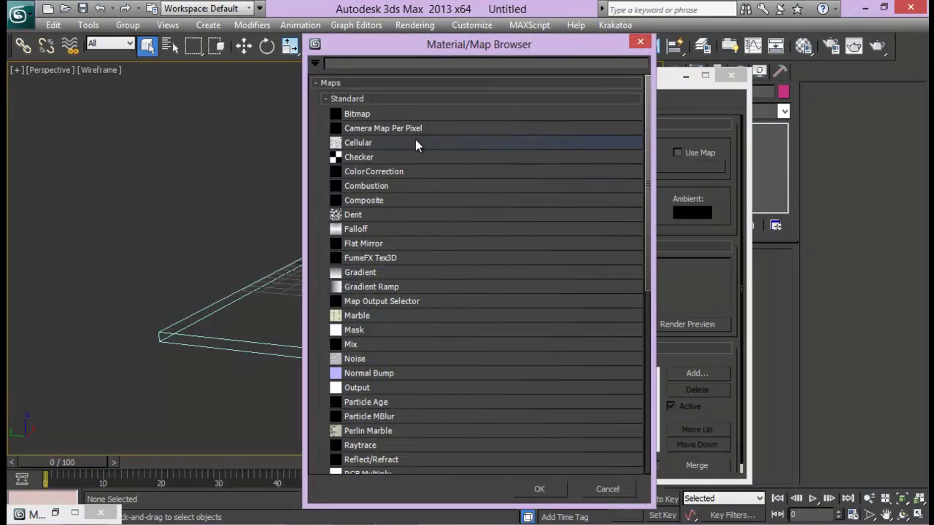
{"action": "double_click", "coordinate": [367, 114]}
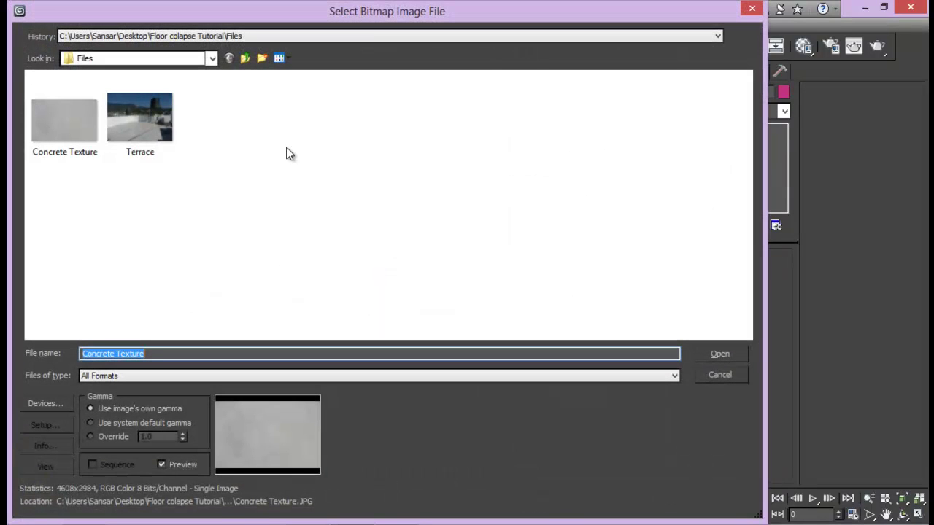
{"action": "left_click", "coordinate": [139, 120]}
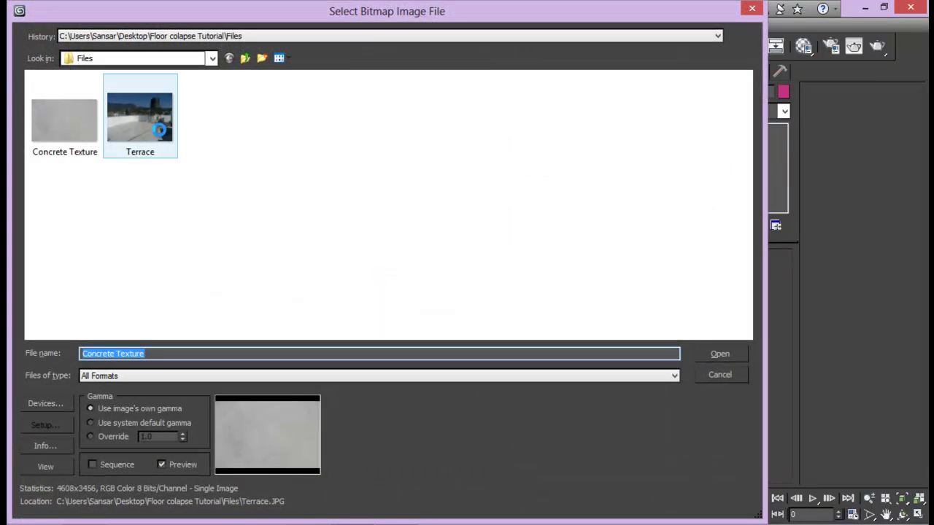
{"action": "left_click", "coordinate": [719, 353]}
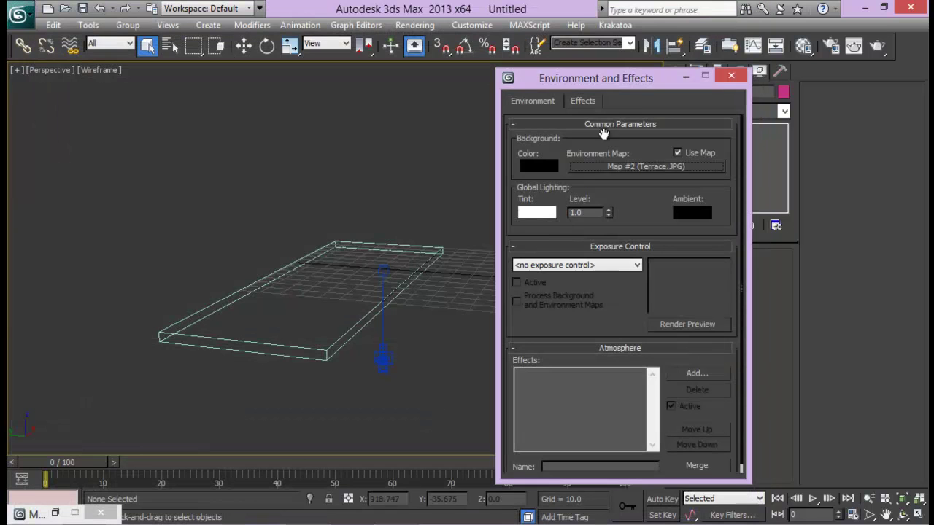
{"action": "left_click_drag", "start_coordinate": [715, 80], "coordinate": [591, 82]}
{"action": "left_click", "coordinate": [607, 69]}
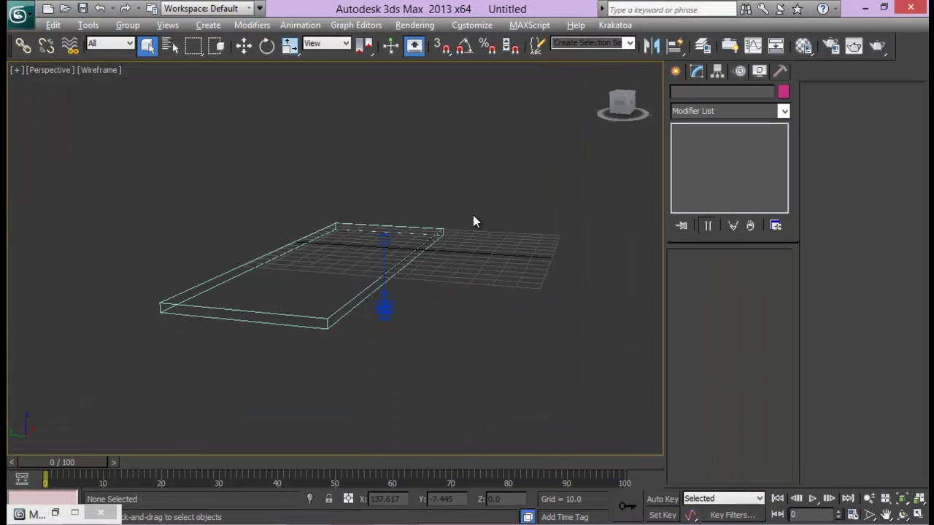
- Maximize the Camera001 viewport, render it to check the floor box against the terrace photo, and close the render
{"action": "key", "text": "alt+w"}
{"action": "left_click", "coordinate": [526, 368]}
{"action": "key", "text": "alt+w"}
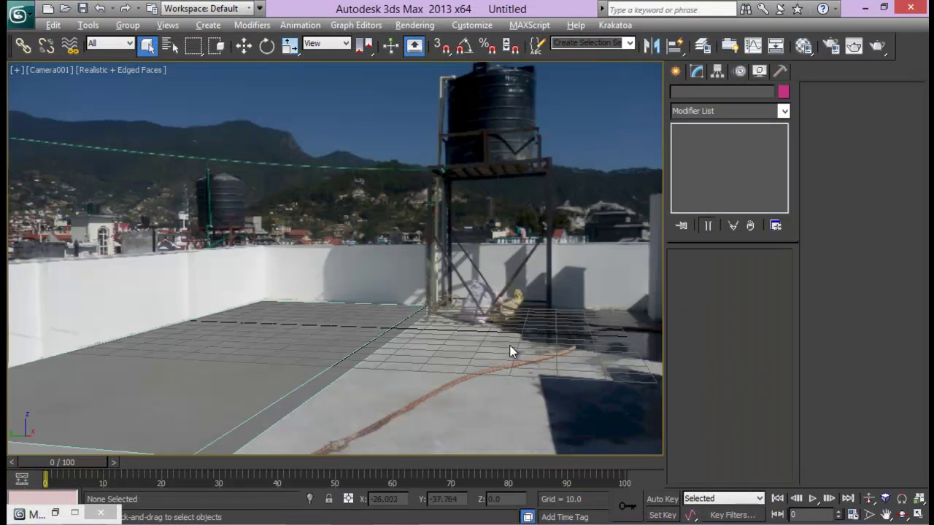
{"action": "left_click", "coordinate": [854, 46]}
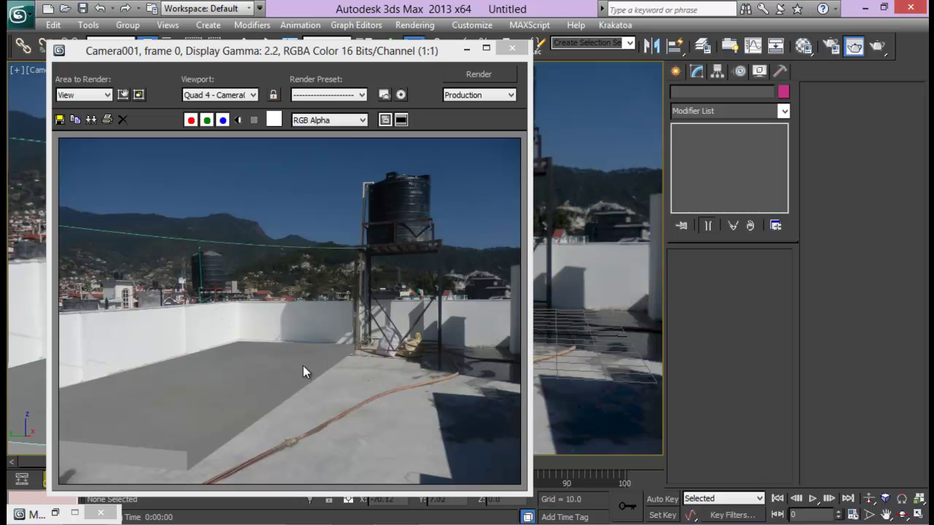
{"action": "left_click", "coordinate": [512, 48]}
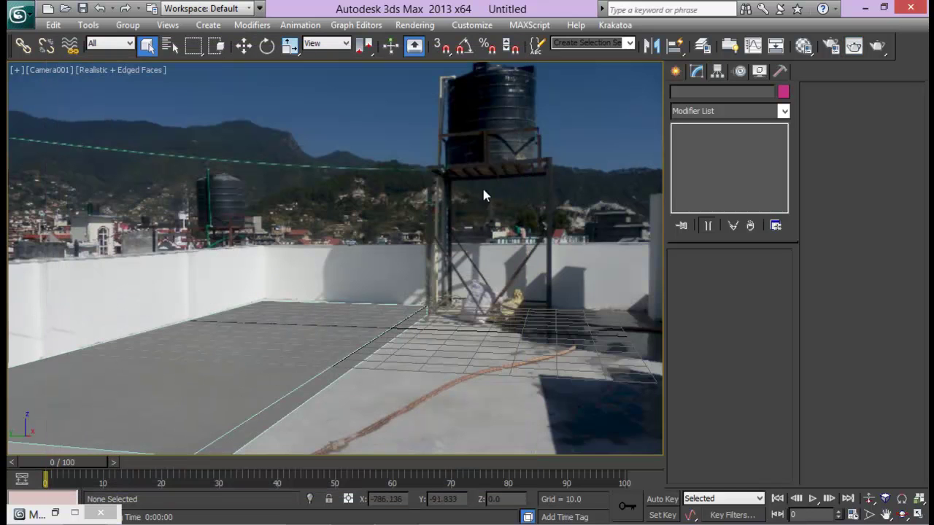
- Create a standard Skylight on the terrace floor beside the box in the Camera001 view
{"action": "left_click", "coordinate": [674, 72]}
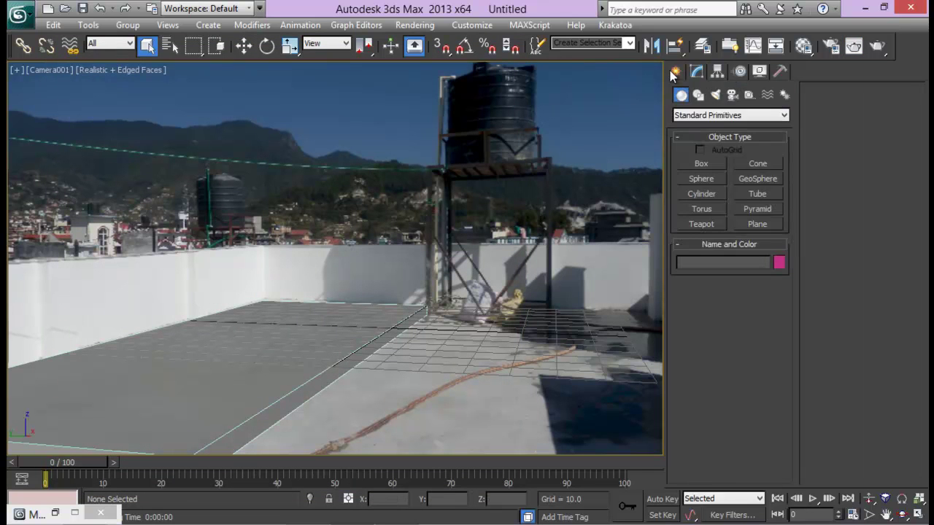
{"action": "left_click", "coordinate": [718, 95]}
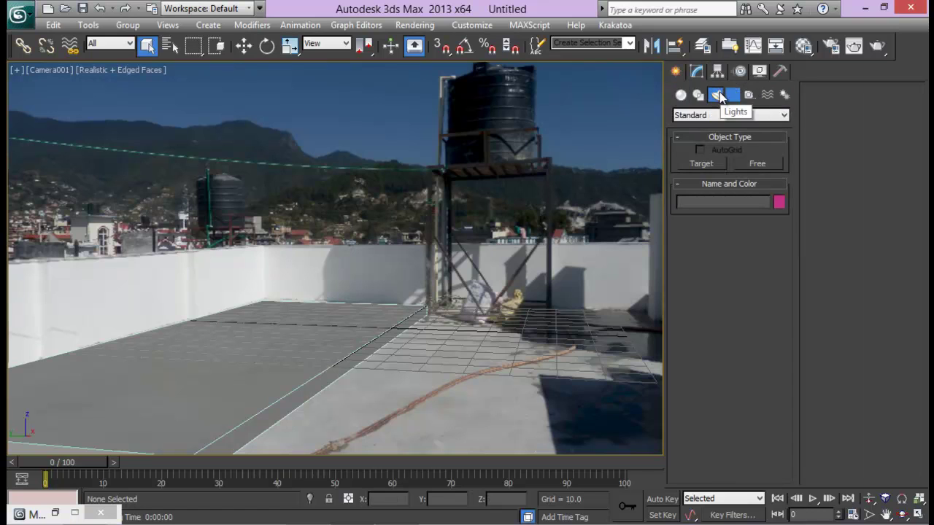
{"action": "left_click", "coordinate": [729, 115]}
{"action": "left_click", "coordinate": [725, 137]}
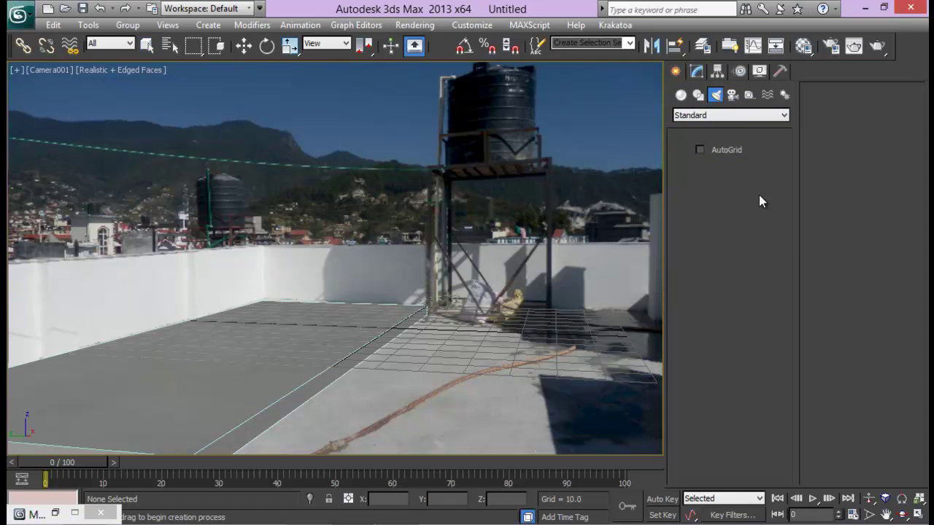
{"action": "left_click", "coordinate": [759, 194]}
{"action": "left_click", "coordinate": [496, 356]}
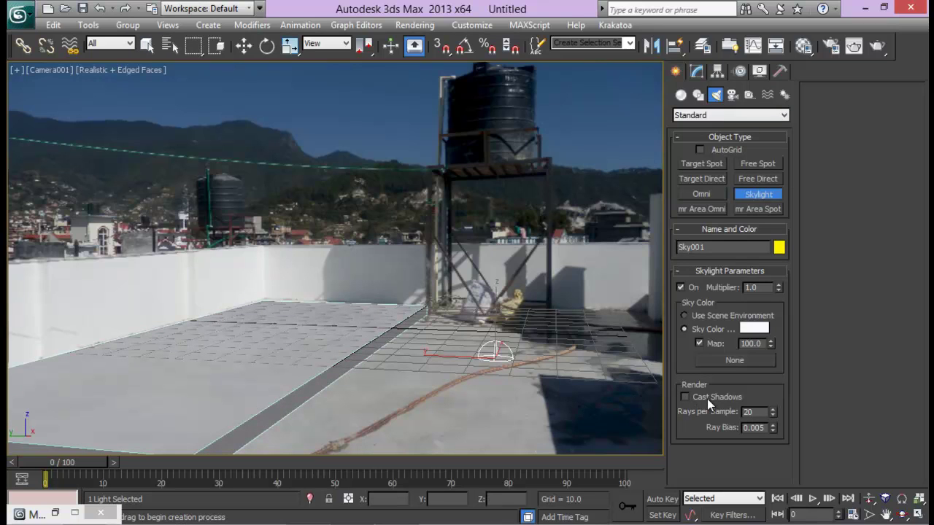
{"action": "right_click", "coordinate": [532, 359]}
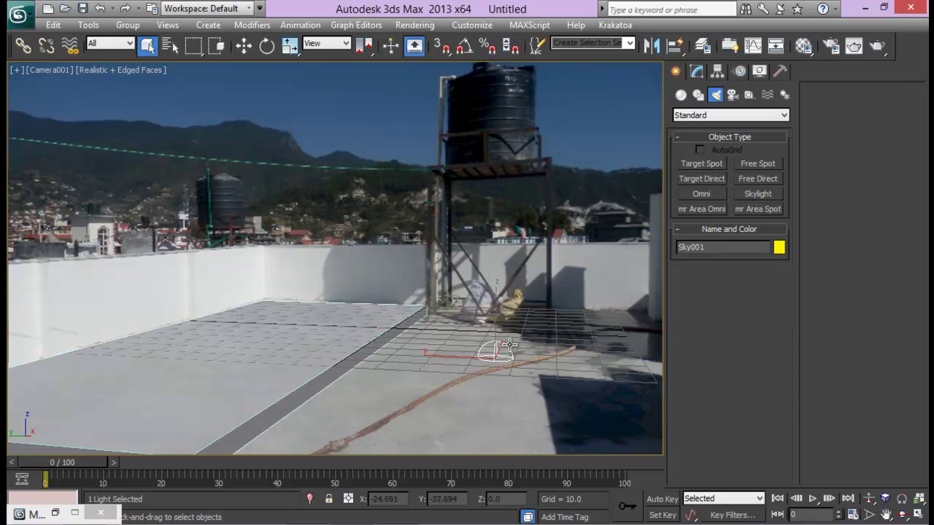
- Turn on Cast Shadows for the skylight with 5 rays per sample and test-render the Camera001 view
{"action": "left_click", "coordinate": [697, 72]}
{"action": "left_click", "coordinate": [685, 383]}
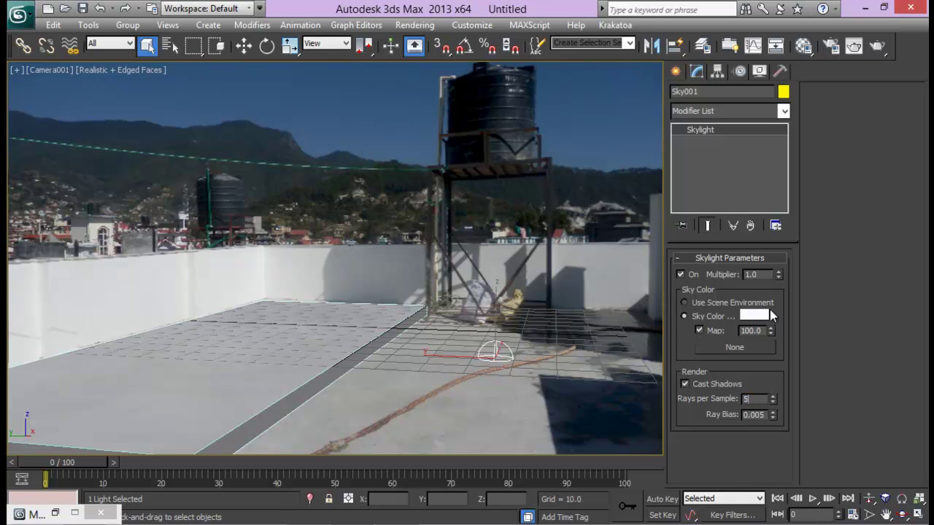
{"action": "right_click", "coordinate": [459, 314]}
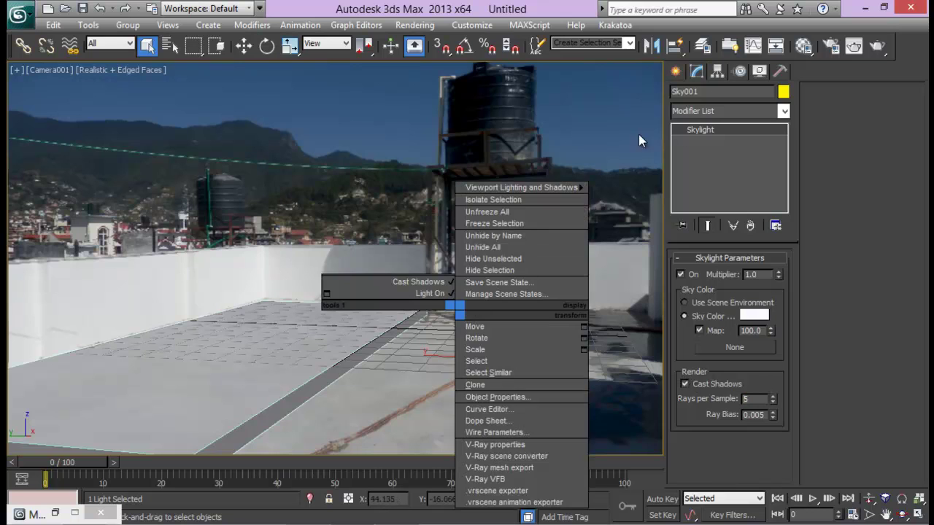
{"action": "left_click", "coordinate": [854, 46]}
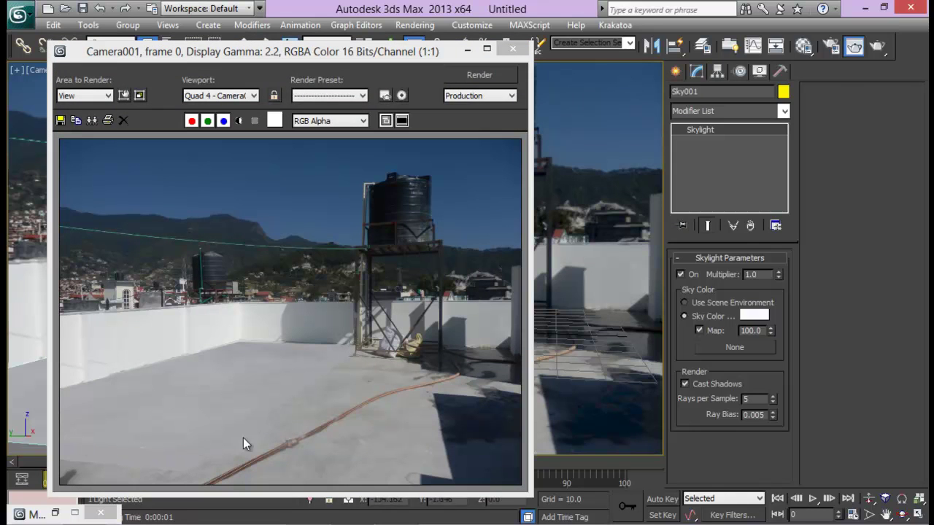
{"action": "left_click", "coordinate": [513, 49]}
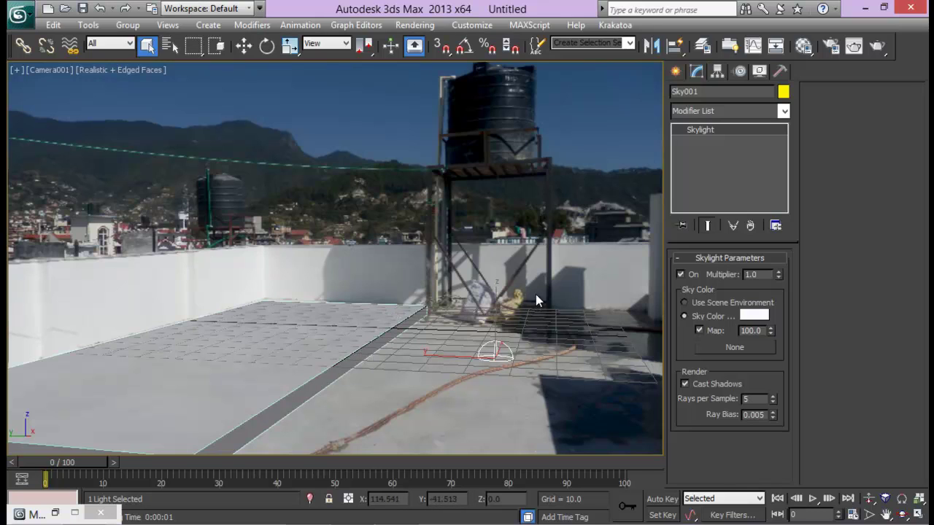
- Draw a plane in the maximized Top view that surrounds the floor box with a wide margin on all sides
{"action": "key", "text": "alt+w"}
{"action": "right_click", "coordinate": [233, 174]}
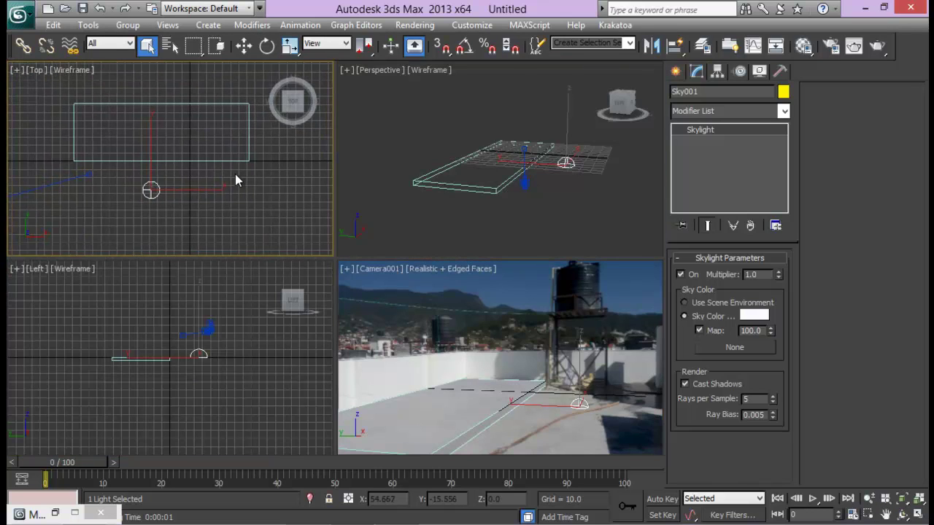
{"action": "key", "text": "alt+w"}
{"action": "scroll", "coordinate": [289, 187], "scroll_direction": "down", "scroll_amount": 2}
{"action": "middle_click_drag", "start_coordinate": [289, 187], "coordinate": [380, 208]}
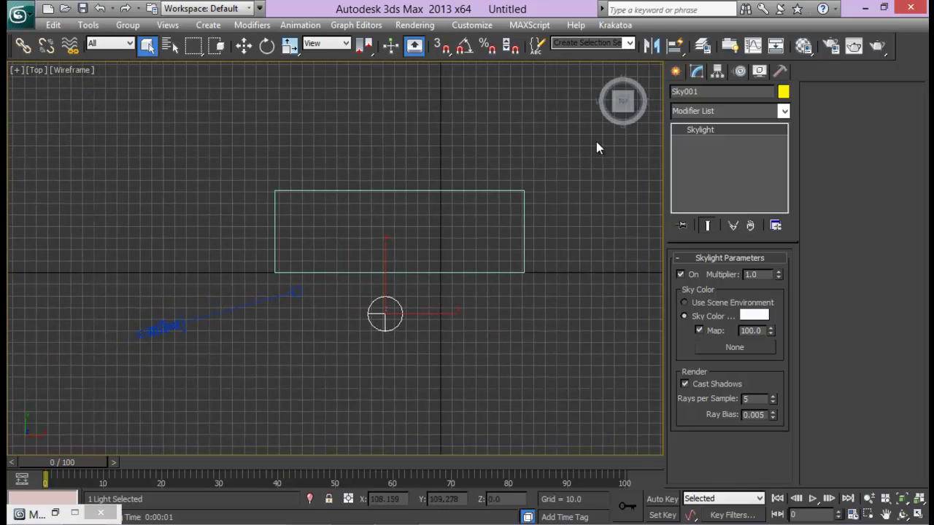
{"action": "left_click", "coordinate": [677, 74]}
{"action": "left_click", "coordinate": [680, 95]}
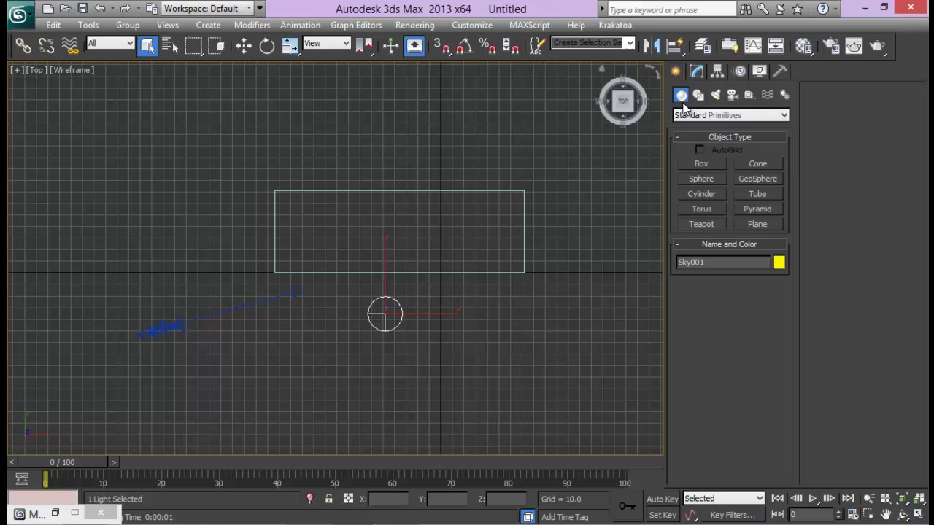
{"action": "left_click", "coordinate": [757, 224]}
{"action": "middle_click_drag", "start_coordinate": [447, 185], "coordinate": [459, 197]}
{"action": "left_click_drag", "start_coordinate": [180, 103], "coordinate": [596, 399]}
{"action": "right_click", "coordinate": [584, 303]}
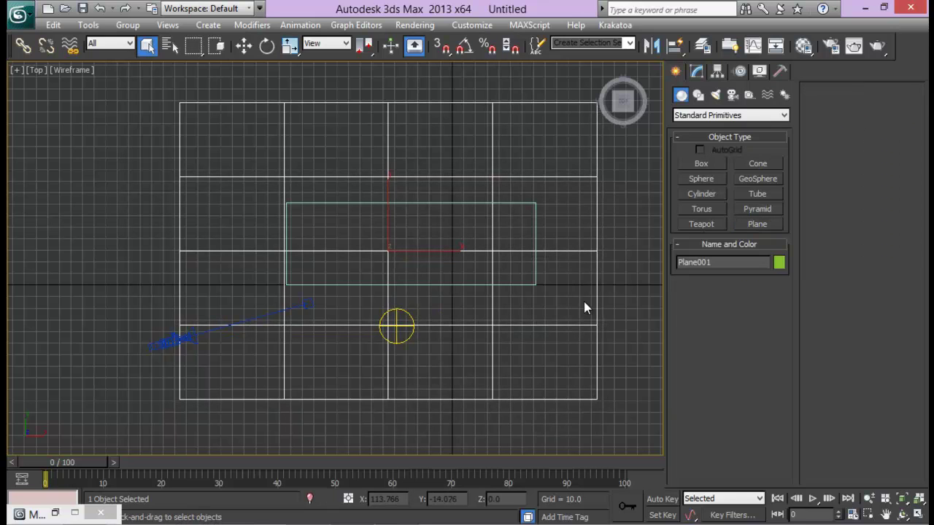
{"action": "scroll", "coordinate": [409, 292], "scroll_direction": "down", "scroll_amount": 2}
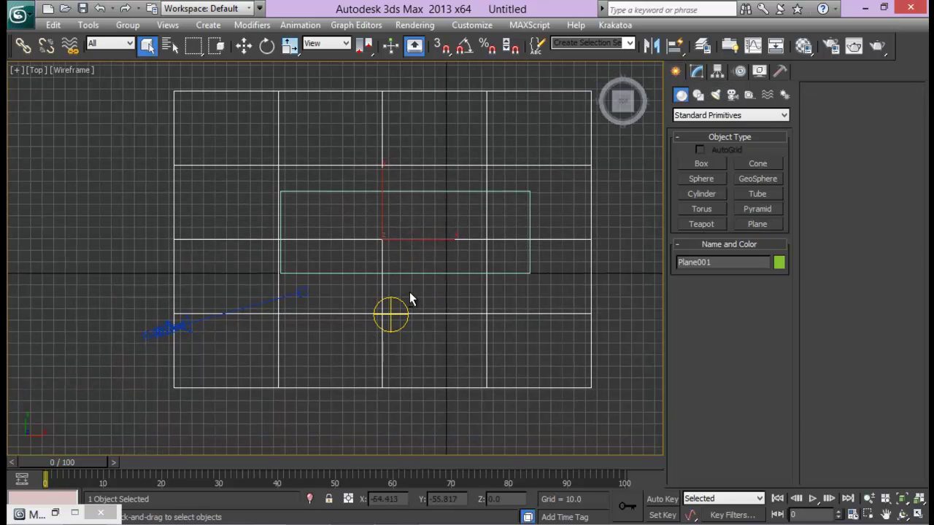
- Compare the plane with the floor box in the Perspective view, then convert the plane to an Editable Poly
{"action": "key", "text": "alt+w"}
{"action": "right_click", "coordinate": [528, 218]}
{"action": "middle_click_drag", "start_coordinate": [528, 217], "coordinate": [511, 223], "text": "alt"}
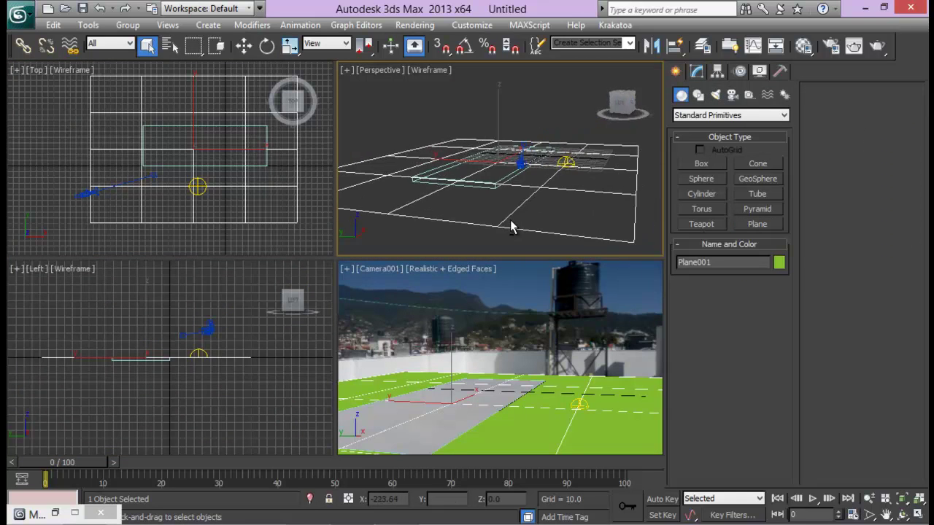
{"action": "left_click", "coordinate": [510, 178]}
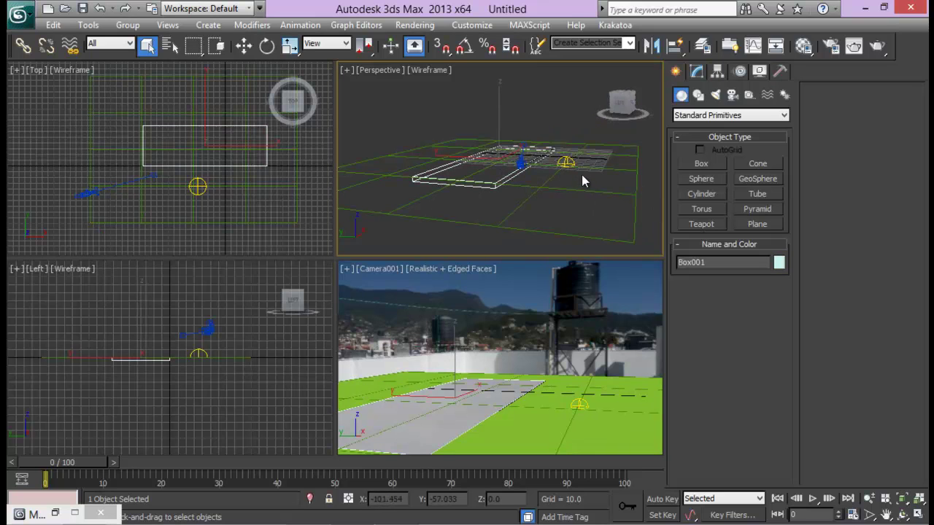
{"action": "left_click", "coordinate": [454, 239]}
{"action": "left_click", "coordinate": [545, 184]}
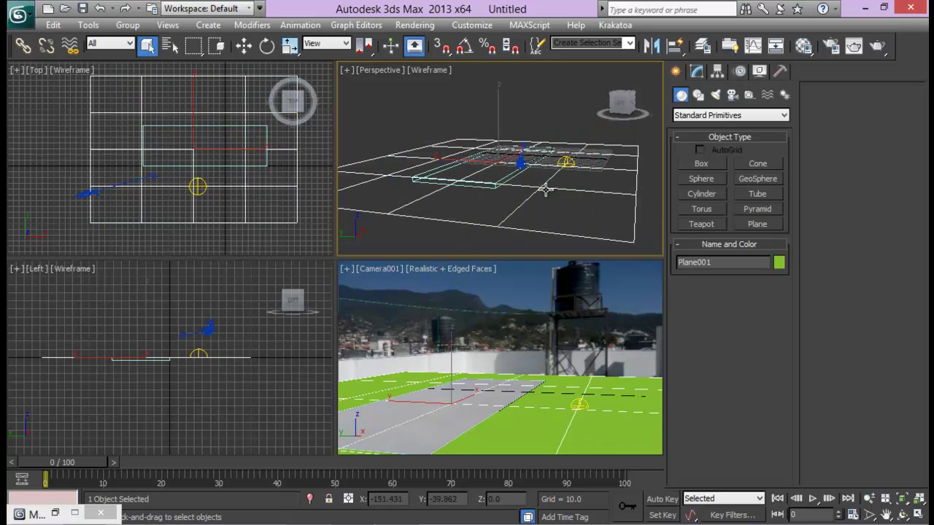
{"action": "middle_click_drag", "start_coordinate": [178, 173], "coordinate": [176, 181]}
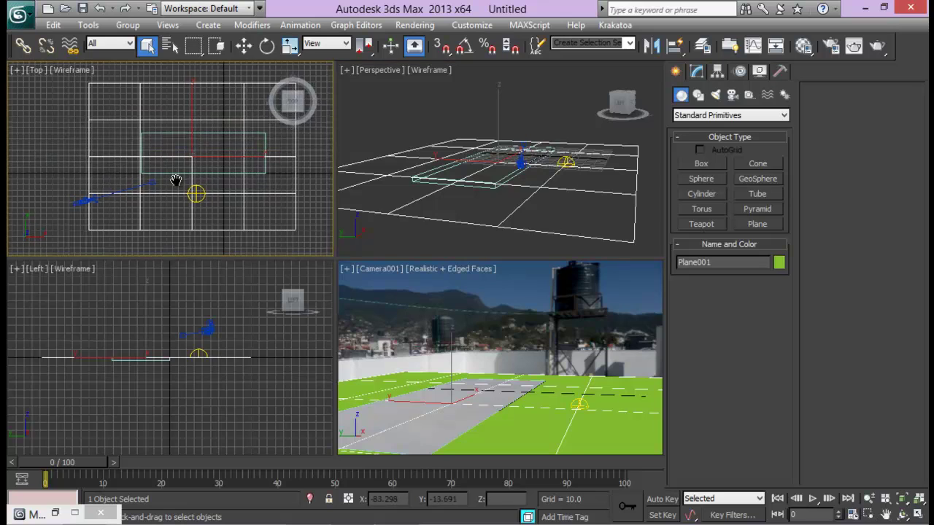
{"action": "key", "text": "alt+w"}
{"action": "right_click", "coordinate": [352, 162]}
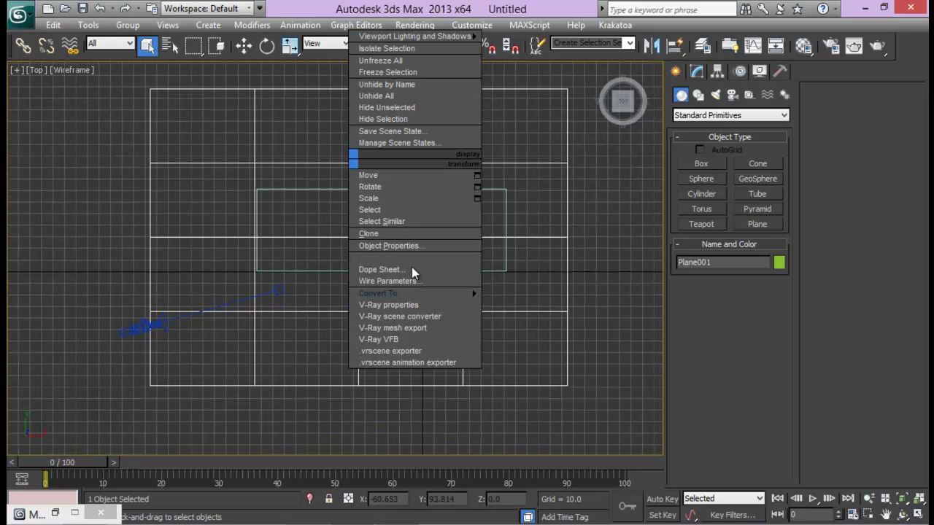
{"action": "mouse_move", "coordinate": [460, 294]}
{"action": "left_click", "coordinate": [530, 302]}
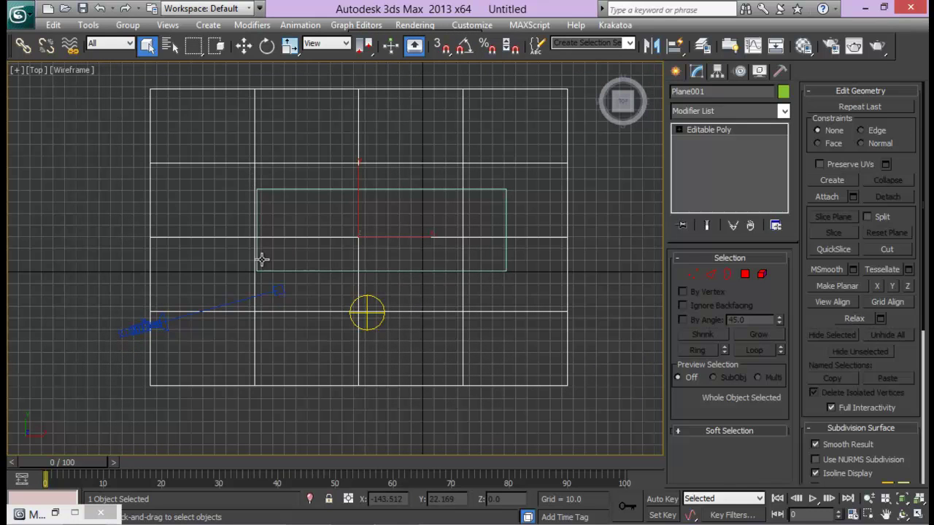
- Move the plane's right inner column of vertices along X to the right edge of the floor box
{"action": "left_click", "coordinate": [692, 274]}
{"action": "left_click_drag", "start_coordinate": [475, 84], "coordinate": [446, 443]}
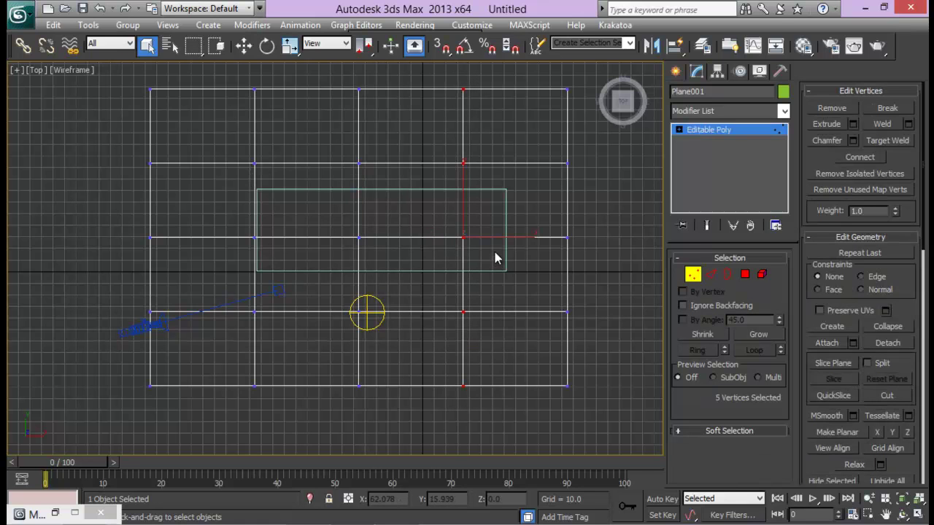
{"action": "key", "text": "w"}
{"action": "left_click_drag", "start_coordinate": [498, 236], "coordinate": [540, 238]}
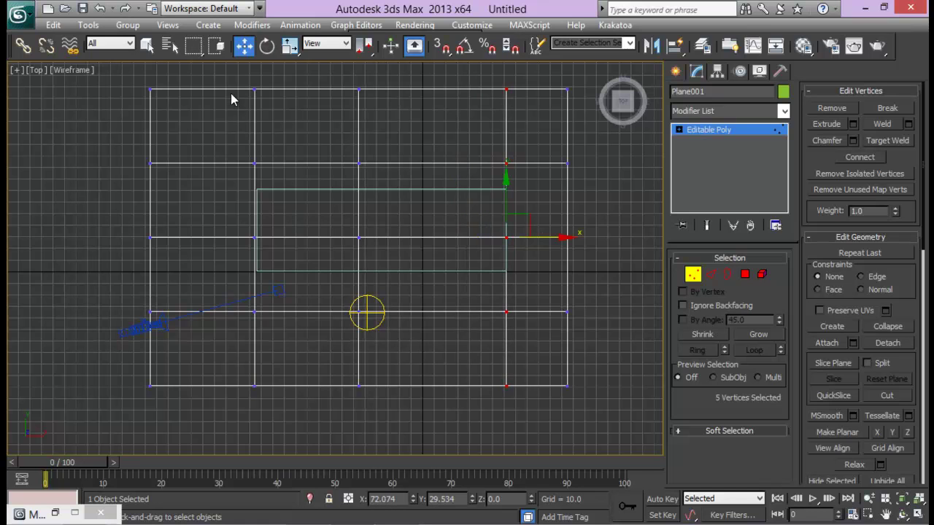
- Align the plane's left inner column of vertices precisely with the left edge of the floor box
{"action": "left_click_drag", "start_coordinate": [232, 92], "coordinate": [272, 422]}
{"action": "left_click_drag", "start_coordinate": [300, 236], "coordinate": [304, 236]}
{"action": "middle_click_drag", "start_coordinate": [355, 278], "coordinate": [385, 289]}
{"action": "scroll", "coordinate": [321, 273], "scroll_direction": "up", "scroll_amount": 5}
{"action": "middle_click_drag", "start_coordinate": [240, 237], "coordinate": [313, 303]}
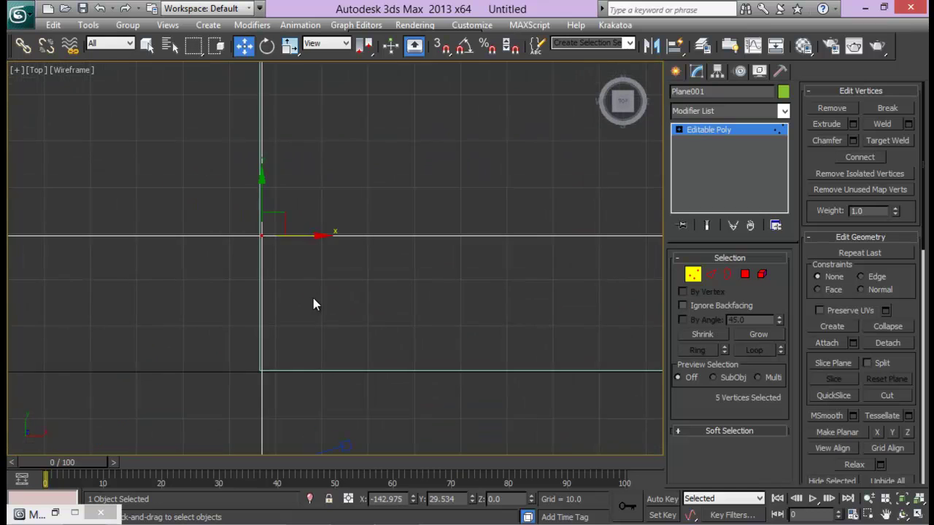
{"action": "scroll", "coordinate": [313, 298], "scroll_direction": "up", "scroll_amount": 4}
{"action": "middle_click_drag", "start_coordinate": [180, 201], "coordinate": [285, 294]}
{"action": "scroll", "coordinate": [330, 309], "scroll_direction": "up", "scroll_amount": 3}
{"action": "scroll", "coordinate": [286, 293], "scroll_direction": "up", "scroll_amount": 2}
{"action": "left_click_drag", "start_coordinate": [287, 286], "coordinate": [260, 286]}
{"action": "scroll", "coordinate": [432, 302], "scroll_direction": "down", "scroll_amount": 6}
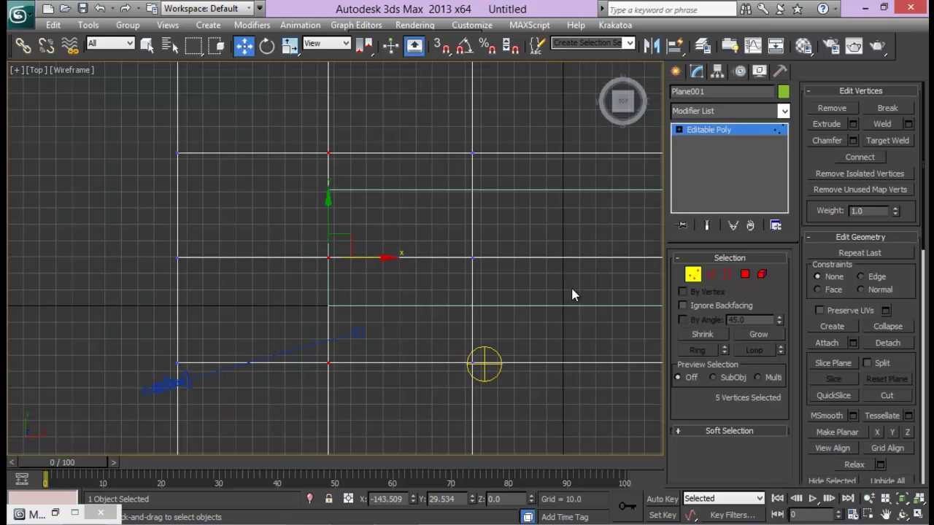
- Reselect the plane's right inner vertex column and fine-tune its X position to match the box's right edge exactly
{"action": "left_click_drag", "start_coordinate": [480, 395], "coordinate": [480, 396]}
{"action": "scroll", "coordinate": [474, 300], "scroll_direction": "up", "scroll_amount": 3}
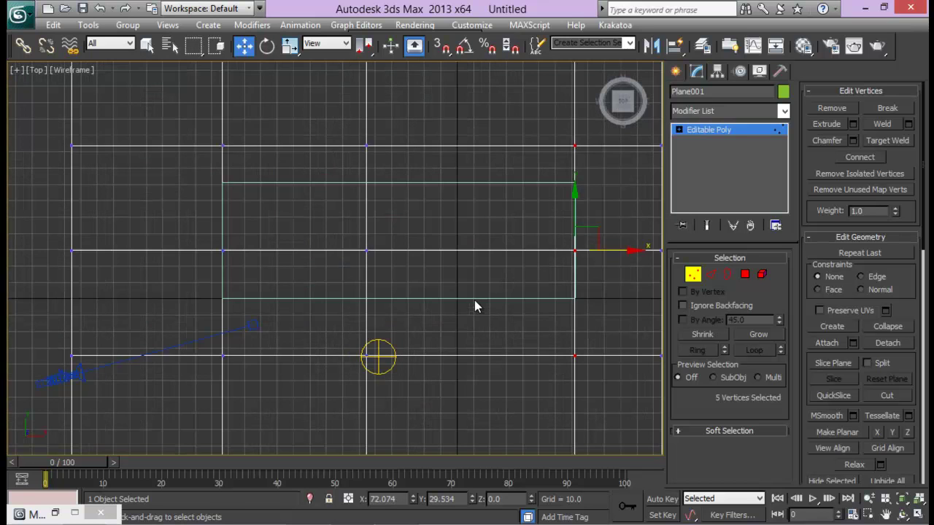
{"action": "middle_click_drag", "start_coordinate": [483, 248], "coordinate": [319, 246]}
{"action": "scroll", "coordinate": [319, 246], "scroll_direction": "up", "scroll_amount": 4}
{"action": "scroll", "coordinate": [307, 259], "scroll_direction": "up", "scroll_amount": 3}
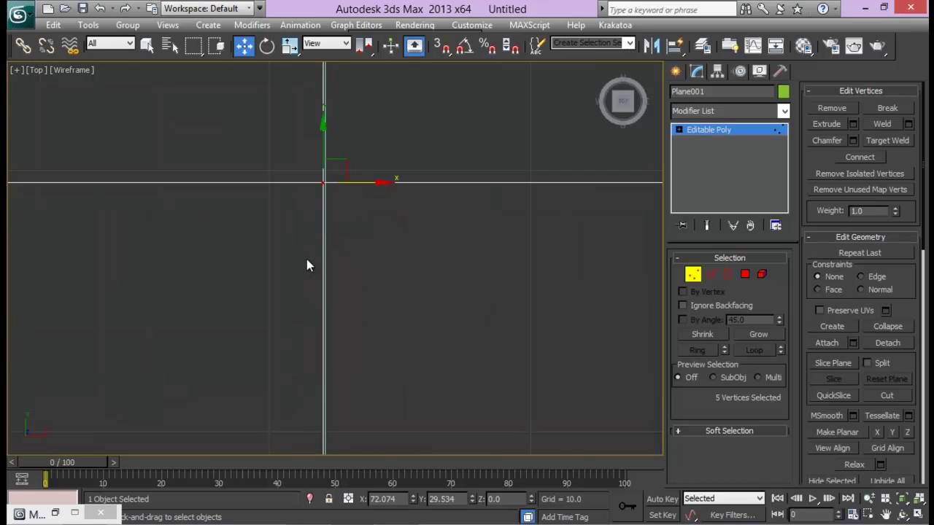
{"action": "left_click_drag", "start_coordinate": [368, 184], "coordinate": [370, 184]}
{"action": "middle_click_drag", "start_coordinate": [275, 261], "coordinate": [358, 227]}
{"action": "scroll", "coordinate": [359, 227], "scroll_direction": "down", "scroll_amount": 8}
{"action": "scroll", "coordinate": [279, 325], "scroll_direction": "down", "scroll_amount": 3}
{"action": "middle_click_drag", "start_coordinate": [279, 325], "coordinate": [432, 290]}
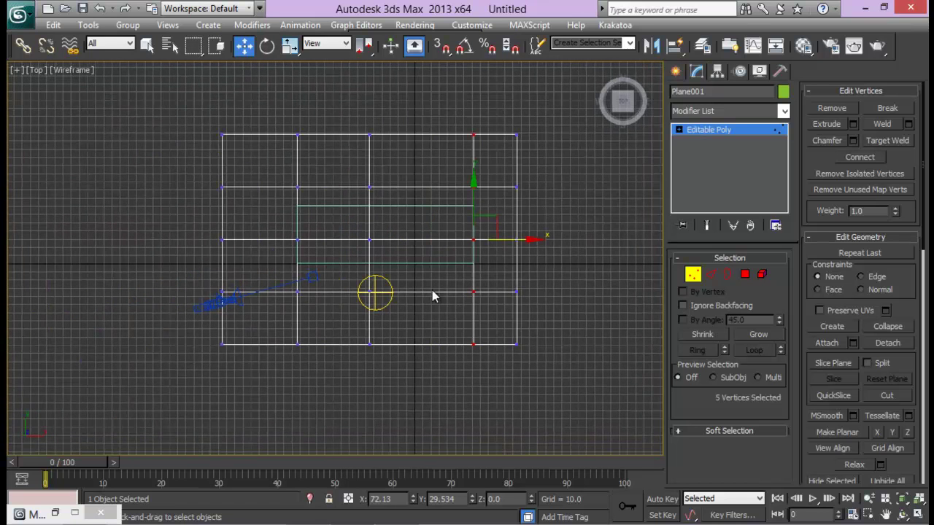
- Move the plane's lower inner row of vertices along Y to line up exactly with the box's lower edge
{"action": "left_click_drag", "start_coordinate": [182, 280], "coordinate": [617, 306]}
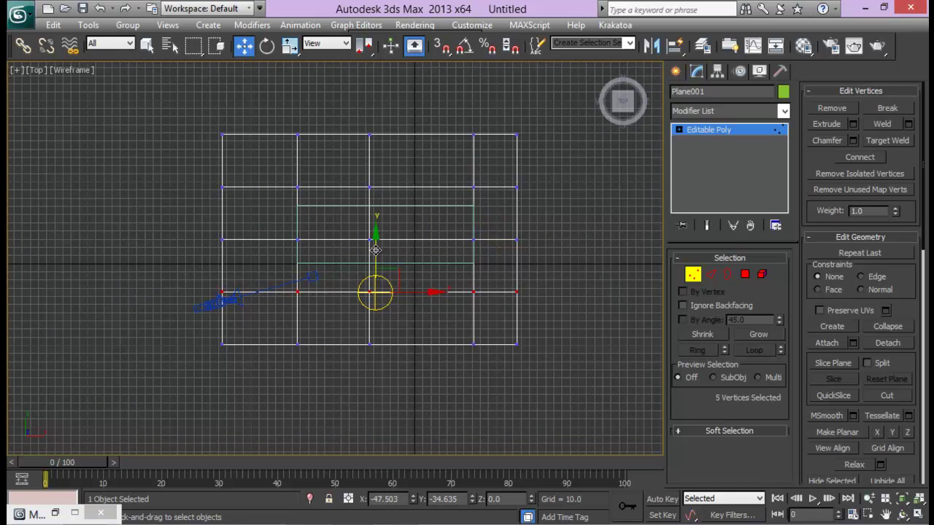
{"action": "left_click_drag", "start_coordinate": [374, 250], "coordinate": [374, 221]}
{"action": "scroll", "coordinate": [405, 304], "scroll_direction": "up", "scroll_amount": 7}
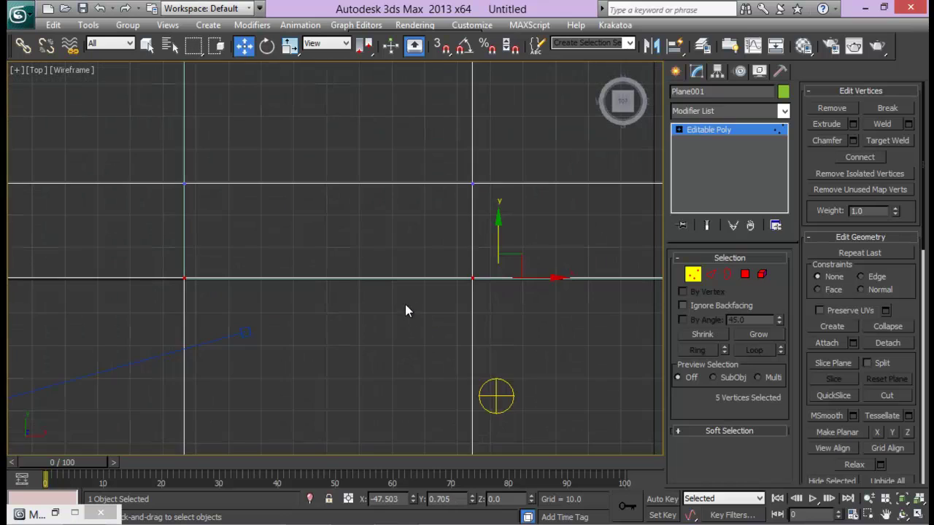
{"action": "middle_click_drag", "start_coordinate": [553, 323], "coordinate": [173, 310]}
{"action": "scroll", "coordinate": [466, 305], "scroll_direction": "up", "scroll_amount": 1}
{"action": "scroll", "coordinate": [466, 306], "scroll_direction": "up", "scroll_amount": 2}
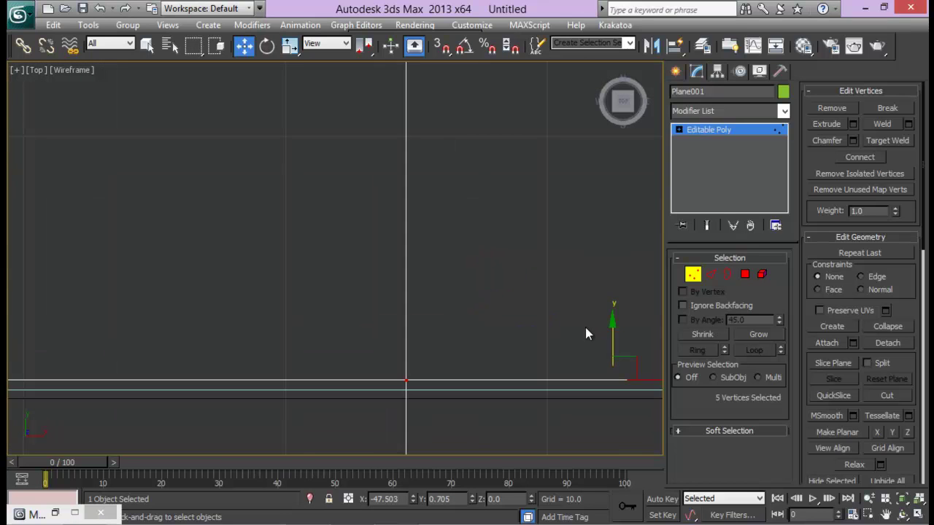
{"action": "left_click_drag", "start_coordinate": [613, 335], "coordinate": [613, 345]}
{"action": "scroll", "coordinate": [402, 267], "scroll_direction": "down", "scroll_amount": 10}
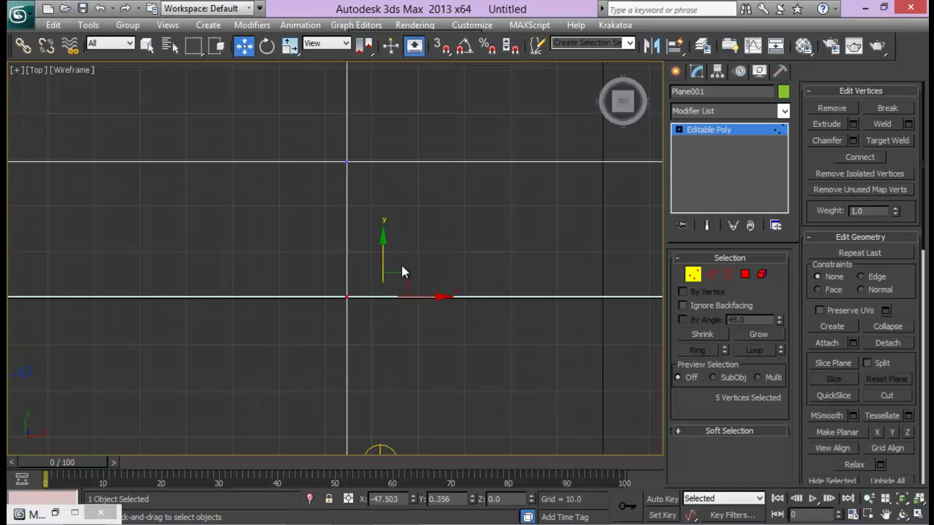
- Align the plane's upper inner row of vertices with the box's upper edge and leave vertex editing
{"action": "left_click_drag", "start_coordinate": [291, 235], "coordinate": [660, 235]}
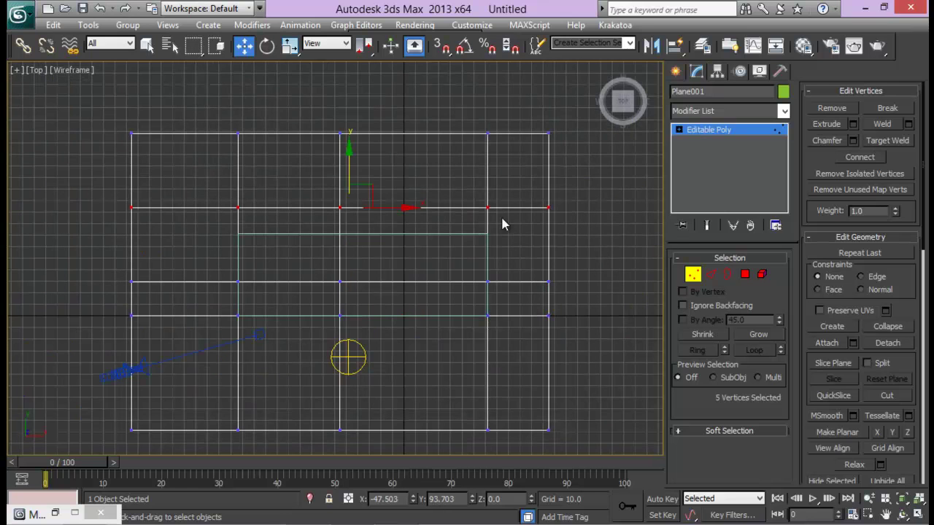
{"action": "left_click_drag", "start_coordinate": [350, 167], "coordinate": [350, 191]}
{"action": "scroll", "coordinate": [367, 294], "scroll_direction": "up", "scroll_amount": 8}
{"action": "middle_click_drag", "start_coordinate": [408, 219], "coordinate": [387, 371]}
{"action": "middle_click_drag", "start_coordinate": [424, 221], "coordinate": [418, 302]}
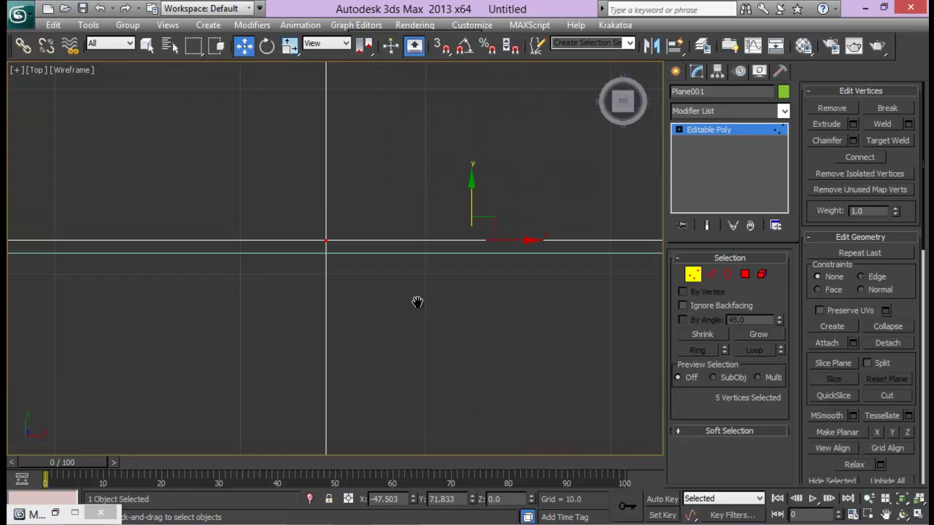
{"action": "left_click_drag", "start_coordinate": [472, 195], "coordinate": [472, 202]}
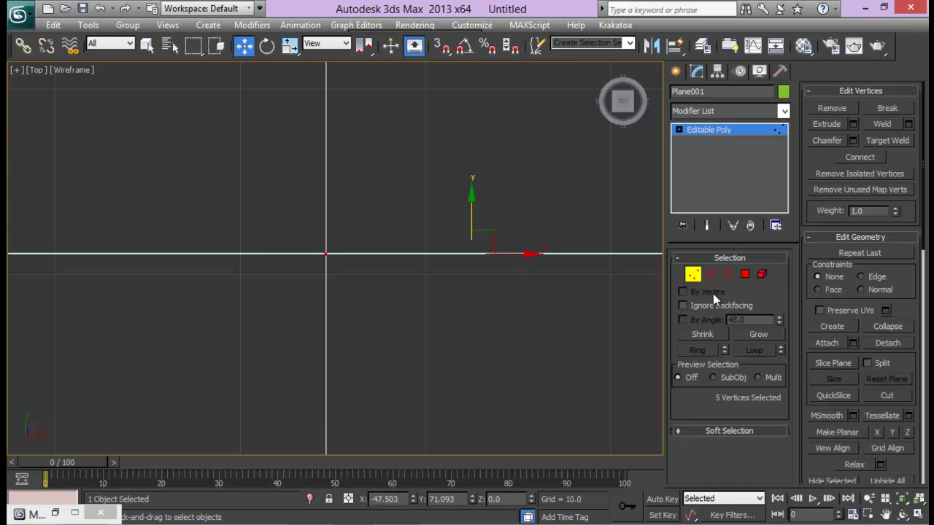
{"action": "left_click", "coordinate": [692, 274]}
{"action": "scroll", "coordinate": [450, 240], "scroll_direction": "down", "scroll_amount": 4}
{"action": "scroll", "coordinate": [450, 239], "scroll_direction": "down", "scroll_amount": 6}
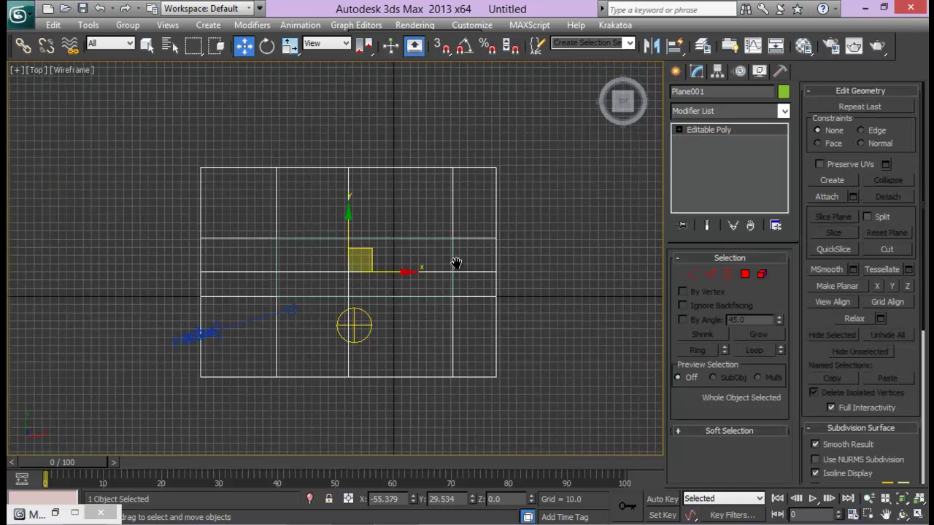
- Delete the plane's four inner polygons that cover the floor box and leave polygon editing
{"action": "left_click", "coordinate": [745, 275]}
{"action": "left_click", "coordinate": [517, 215]}
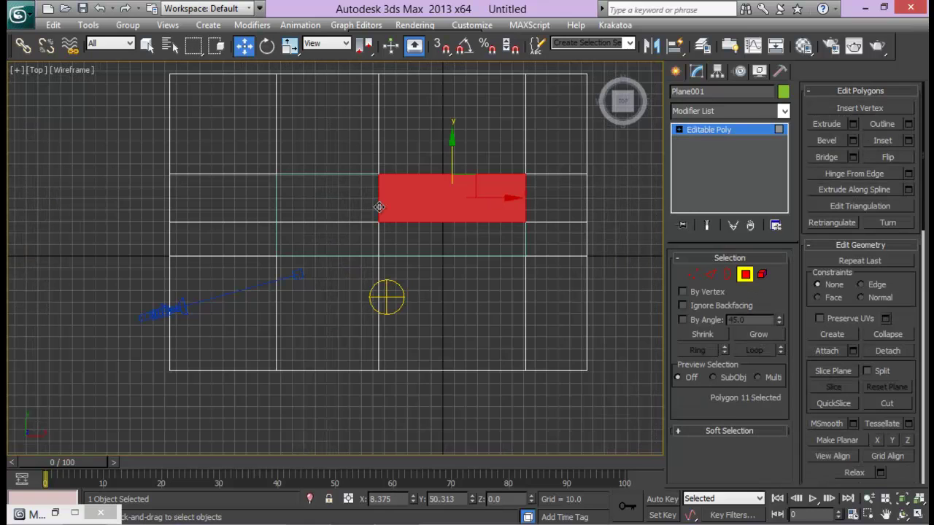
{"action": "left_click", "coordinate": [332, 208], "text": "ctrl"}
{"action": "left_click", "coordinate": [338, 241], "text": "ctrl"}
{"action": "left_click", "coordinate": [411, 240], "text": "ctrl"}
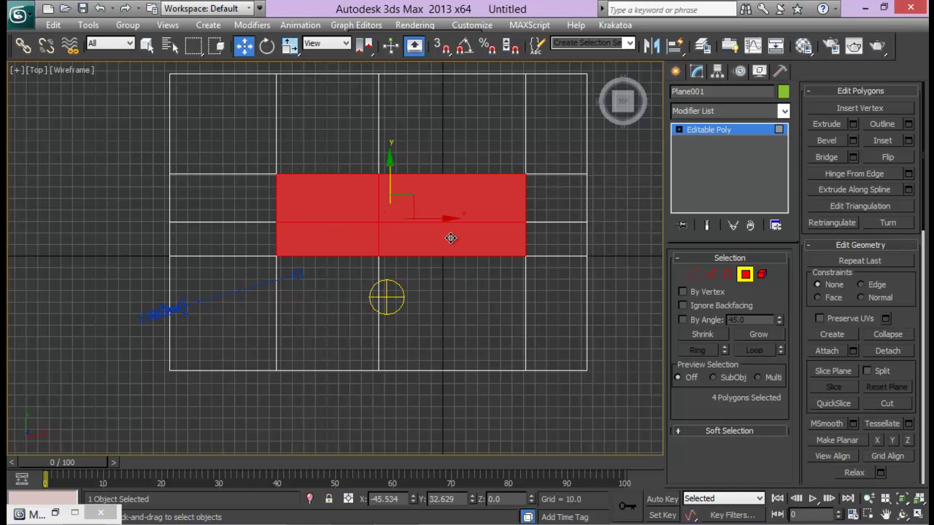
{"action": "key", "text": "Delete"}
{"action": "left_click", "coordinate": [745, 275]}
- Render the Camera001 view to check the opening in the plane around the floor box, and dismiss the render
{"action": "key", "text": "alt+w"}
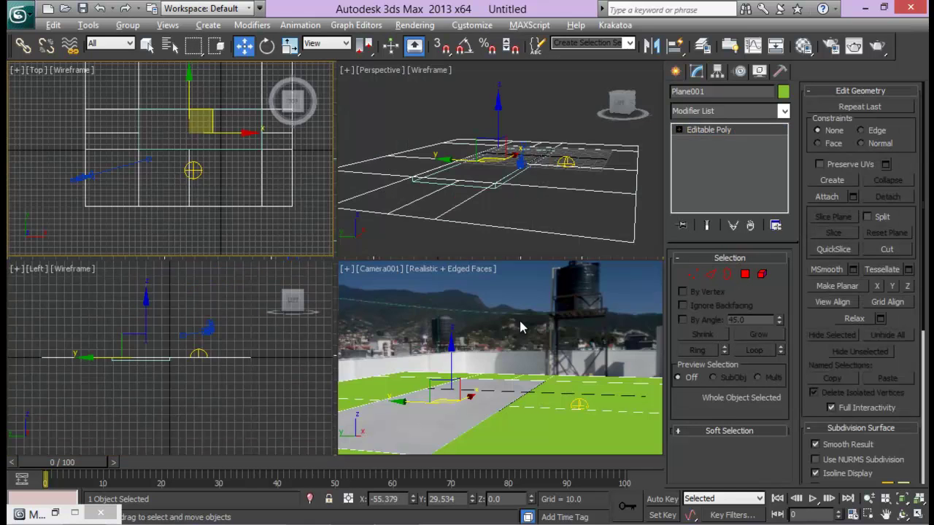
{"action": "right_click", "coordinate": [520, 327]}
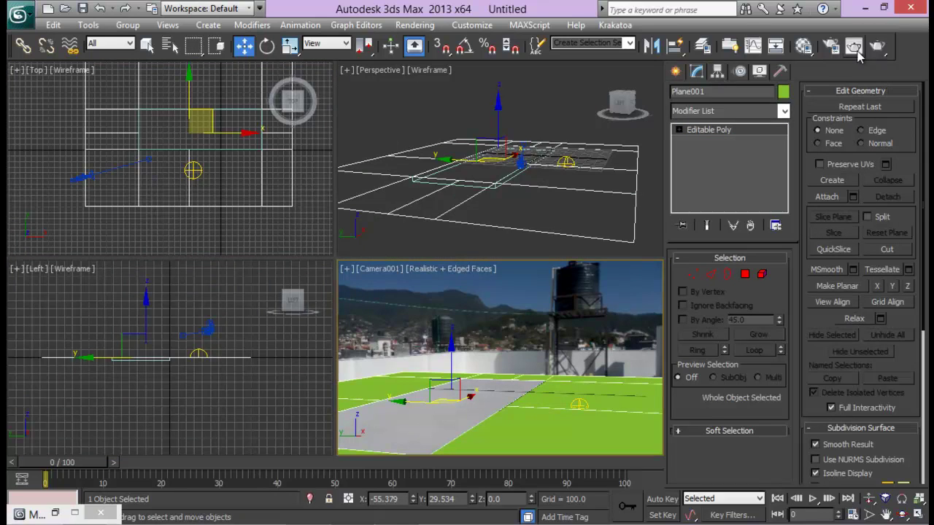
{"action": "left_click", "coordinate": [856, 50]}
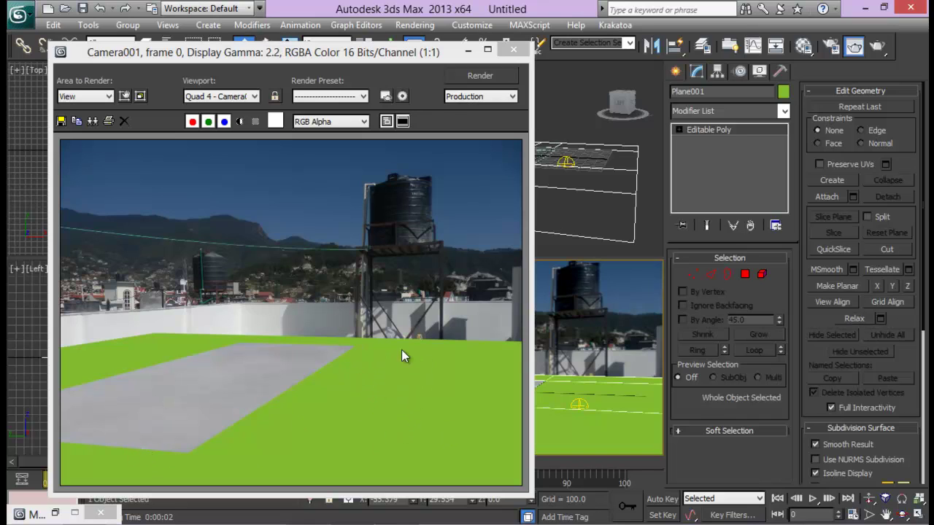
{"action": "left_click", "coordinate": [514, 50]}
- Reselect the surrounding plane in the perspective view and turn the third material slot into a Matte/Shadow material
{"action": "scroll", "coordinate": [534, 206], "scroll_direction": "up", "scroll_amount": 5}
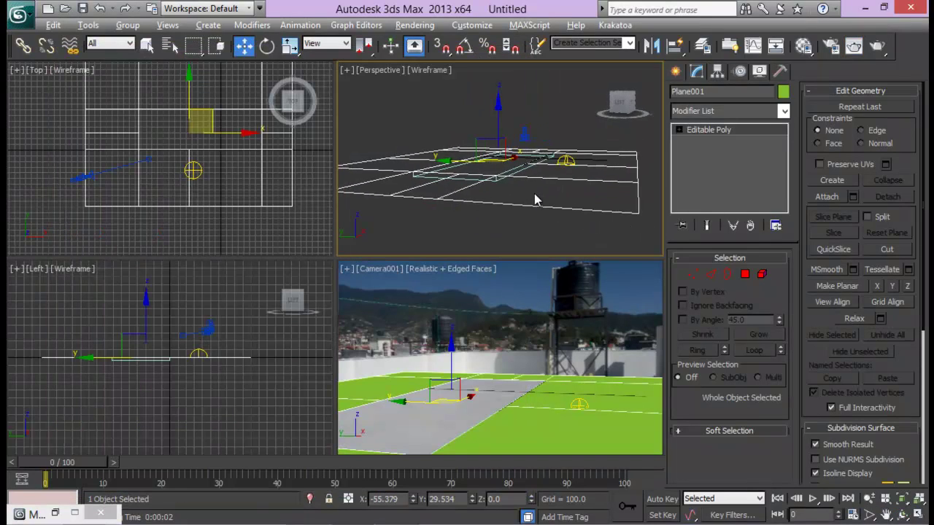
{"action": "key", "text": "alt+w"}
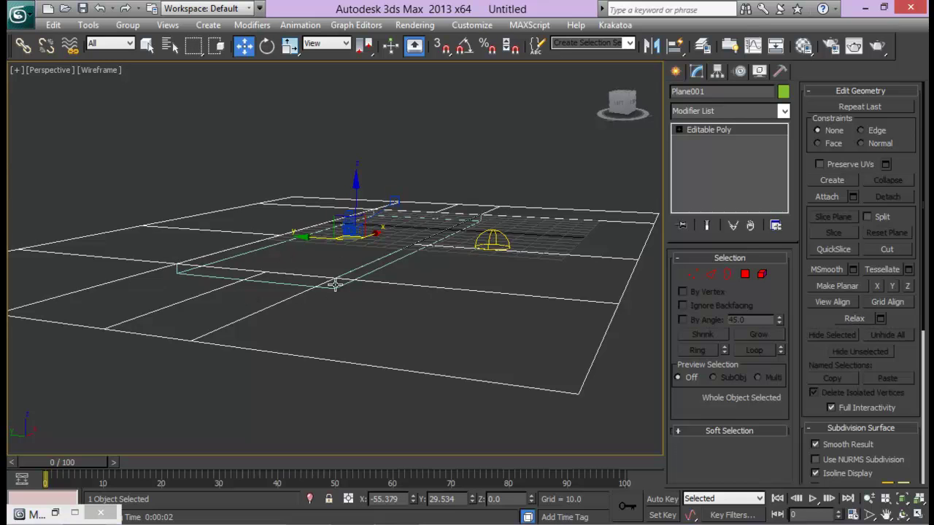
{"action": "middle_click_drag", "start_coordinate": [335, 285], "coordinate": [408, 248]}
{"action": "left_click", "coordinate": [406, 211]}
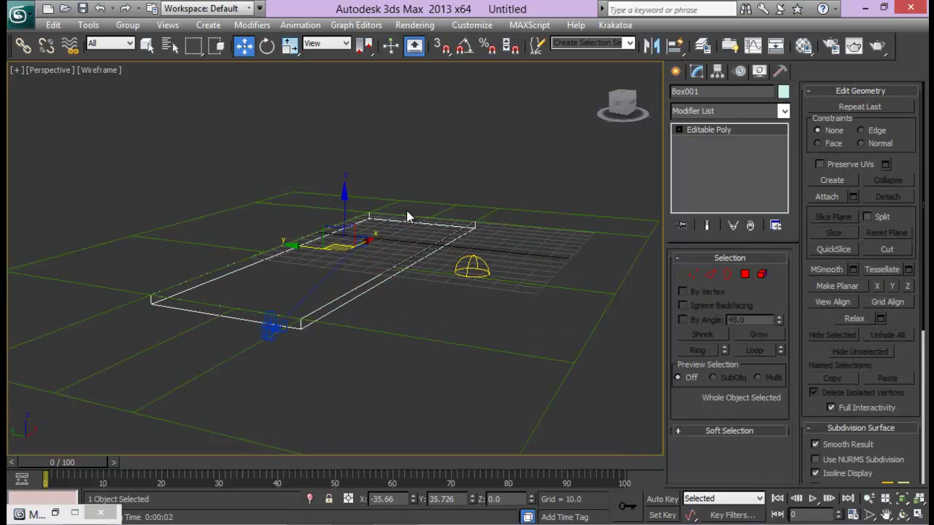
{"action": "left_click", "coordinate": [524, 226]}
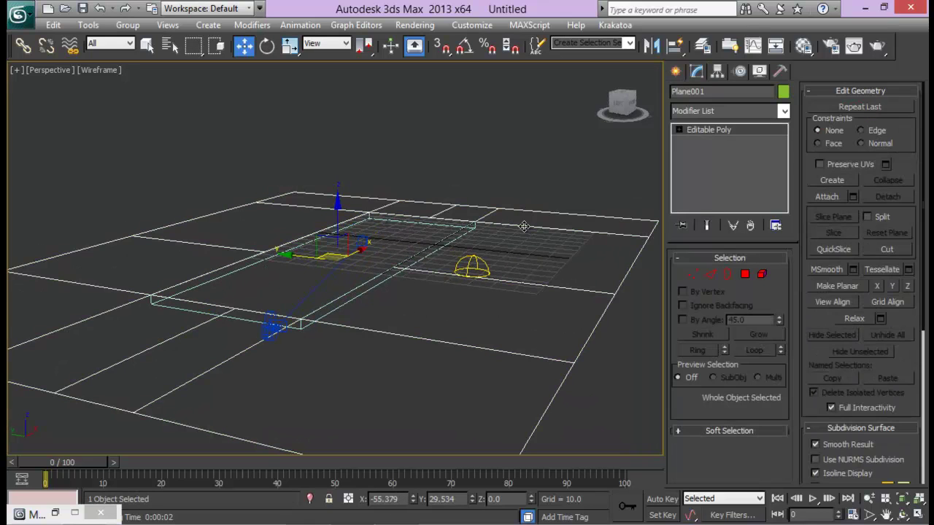
{"action": "left_click", "coordinate": [803, 47]}
{"action": "left_click", "coordinate": [711, 88]}
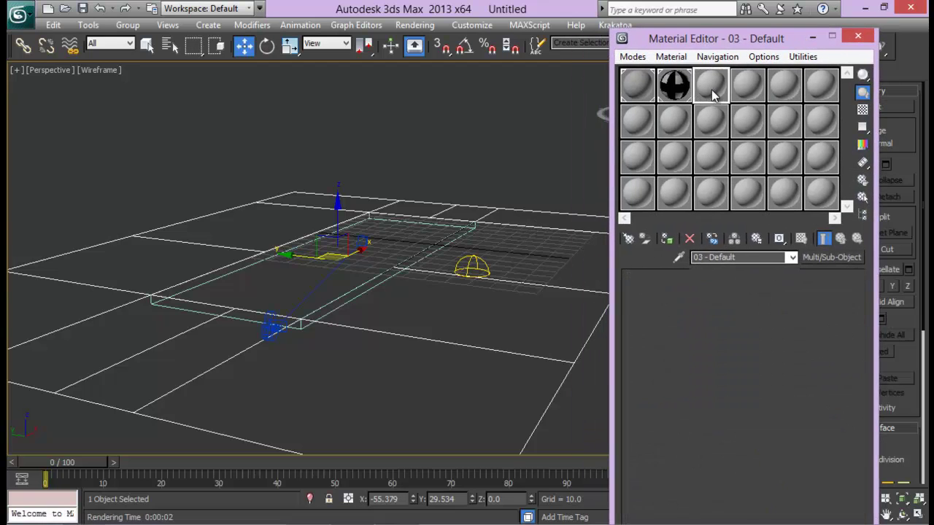
{"action": "left_click", "coordinate": [627, 238]}
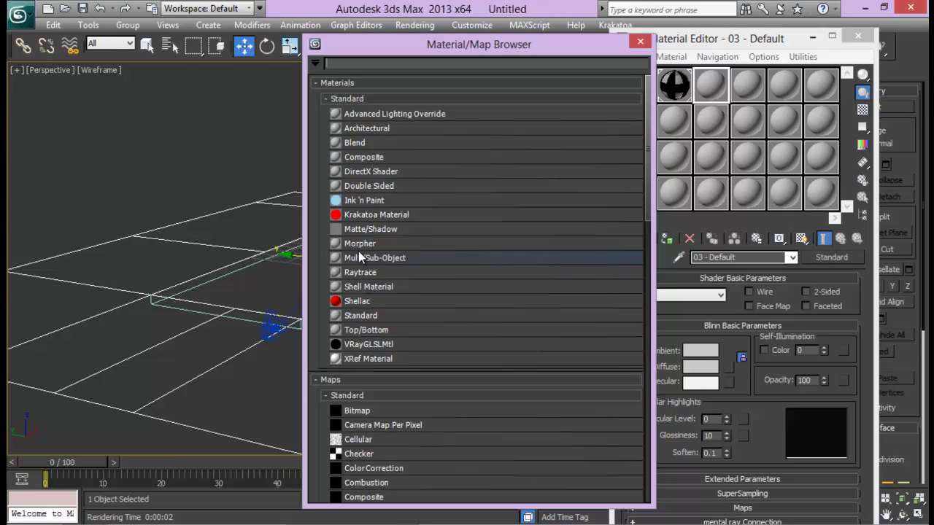
{"action": "double_click", "coordinate": [365, 229]}
{"action": "left_click_drag", "start_coordinate": [559, 53], "coordinate": [382, 53]}
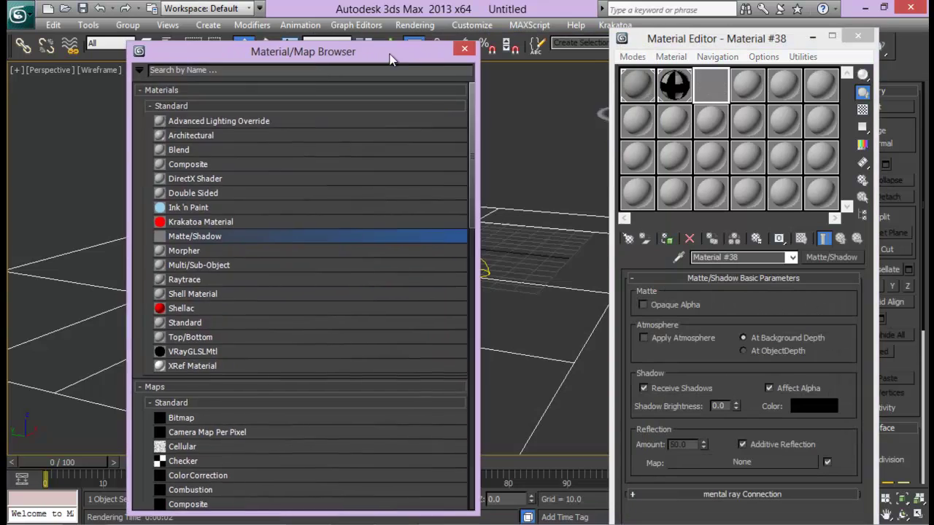
{"action": "left_click", "coordinate": [463, 46]}
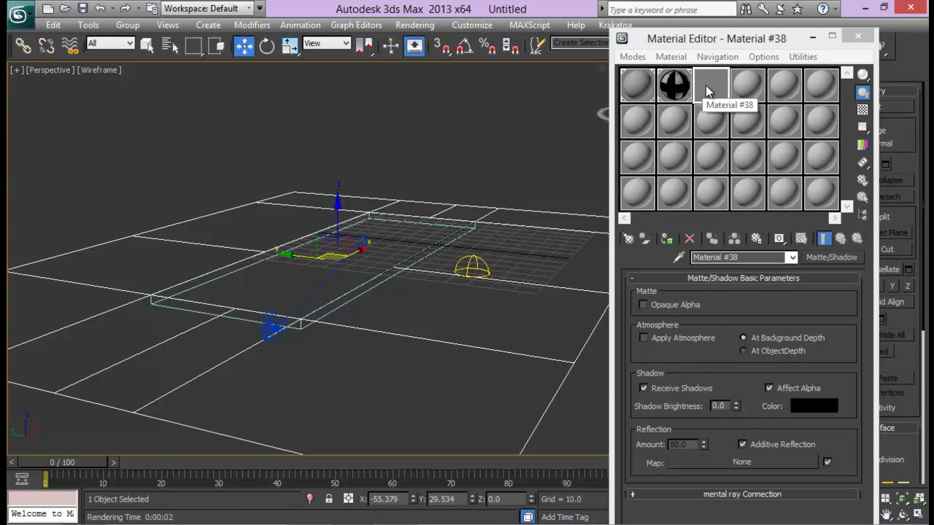
- Assign the Matte/Shadow material to the surrounding plane, using shaded display in the perspective view
{"action": "left_click_drag", "start_coordinate": [706, 85], "coordinate": [508, 220]}
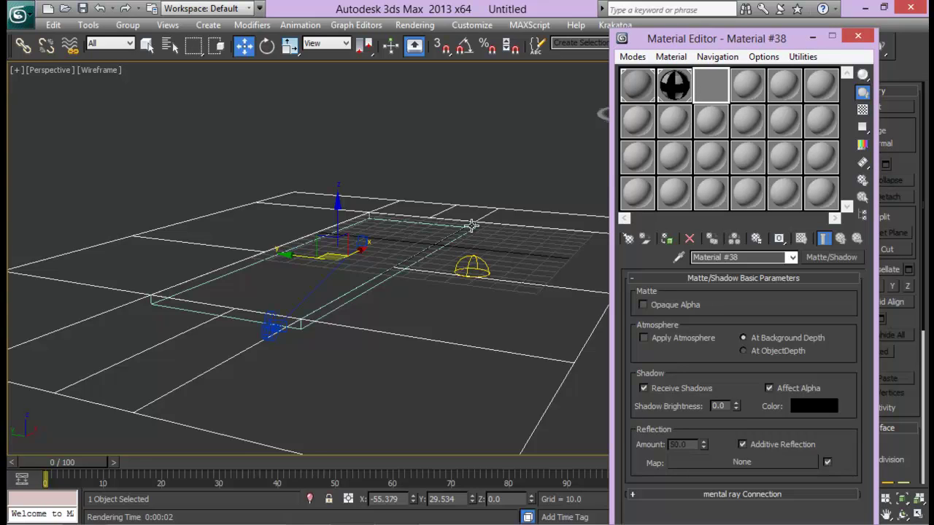
{"action": "mouse_move", "coordinate": [462, 217]}
{"action": "middle_mouse_down"}
{"action": "mouse_move", "coordinate": [368, 154]}
{"action": "mouse_move", "coordinate": [446, 161]}
{"action": "middle_mouse_up"}
{"action": "key", "text": "F3"}
{"action": "middle_click_drag", "start_coordinate": [535, 255], "coordinate": [510, 265]}
{"action": "left_click_drag", "start_coordinate": [719, 91], "coordinate": [507, 261]}
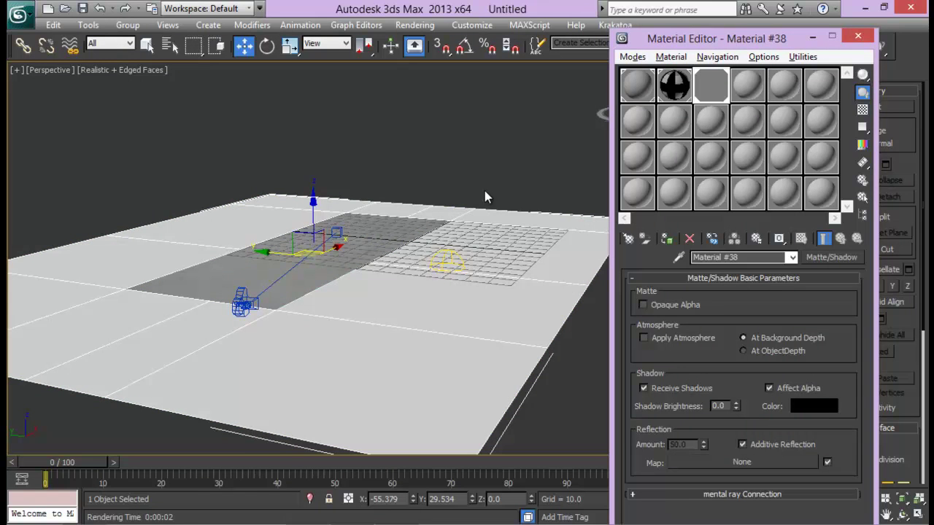
- Render the Camera001 view to check the matte plane against the terrace photo, and close the render and the Material Editor
{"action": "key", "text": "alt+w"}
{"action": "key", "text": "alt+w"}
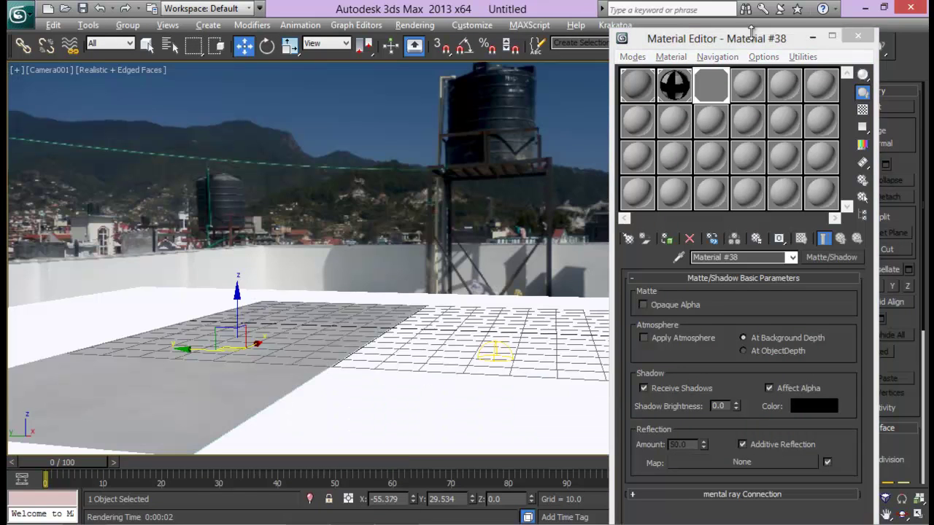
{"action": "left_click_drag", "start_coordinate": [760, 34], "coordinate": [821, 137]}
{"action": "left_click", "coordinate": [877, 48]}
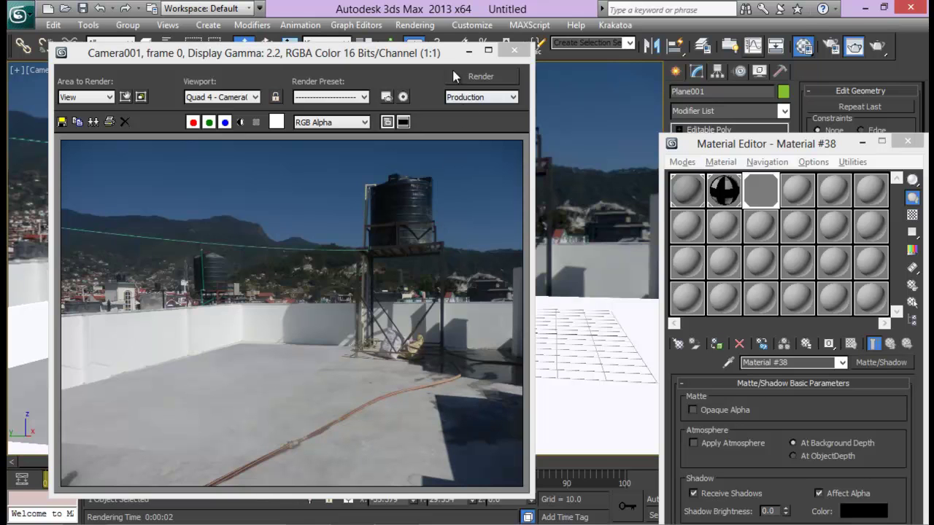
{"action": "left_click_drag", "start_coordinate": [452, 73], "coordinate": [552, 86]}
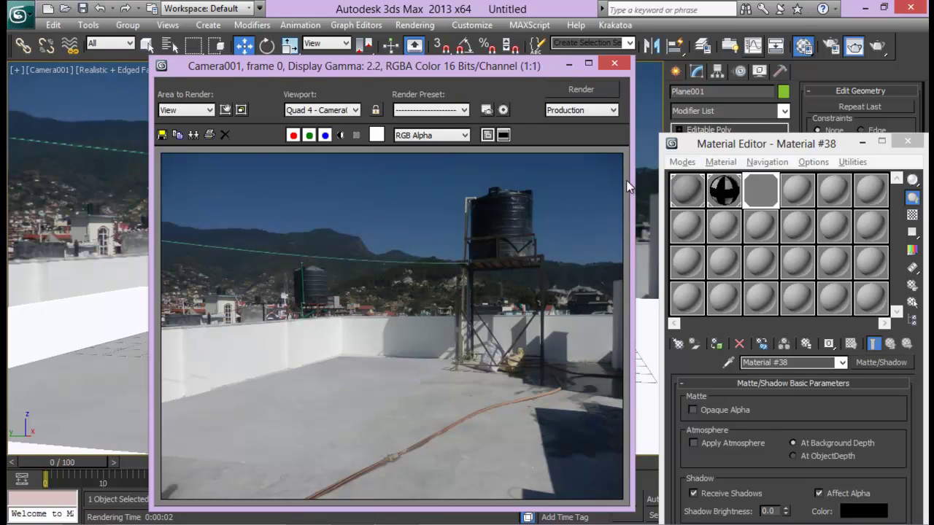
{"action": "left_click", "coordinate": [614, 63]}
{"action": "left_click_drag", "start_coordinate": [756, 144], "coordinate": [722, 140]}
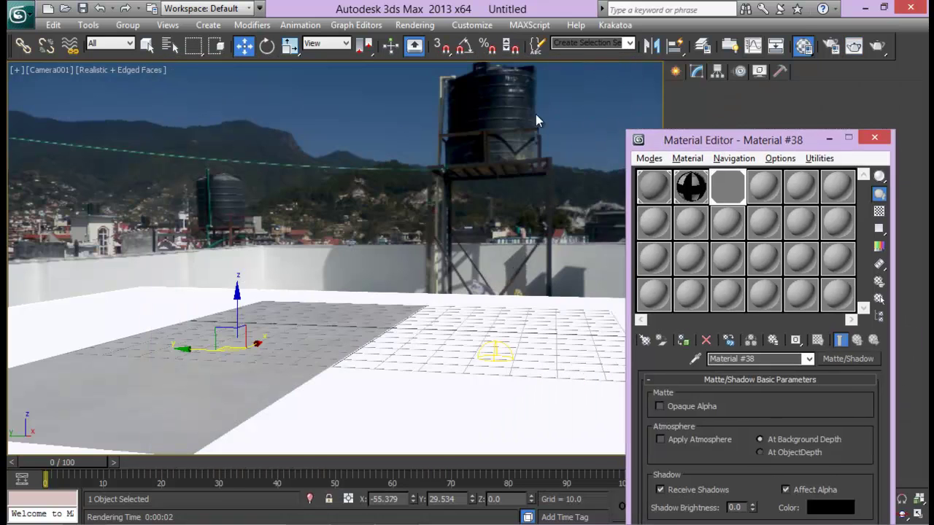
{"action": "left_click_drag", "start_coordinate": [535, 114], "coordinate": [410, 64]}
{"action": "left_click", "coordinate": [561, 64]}
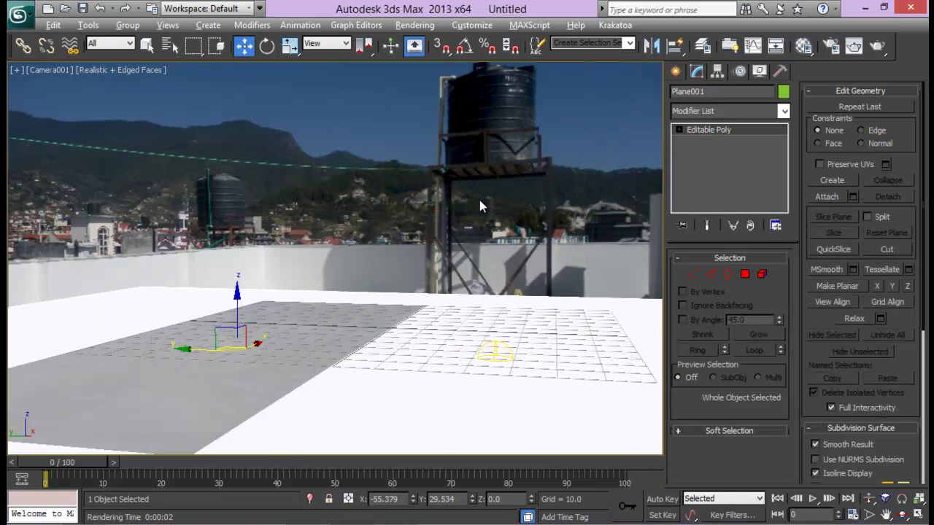
- Select the floor box in the maximized perspective view
{"action": "key", "text": "alt+w"}
{"action": "key", "text": "alt+w"}
{"action": "middle_click_drag", "start_coordinate": [494, 197], "coordinate": [508, 178]}
{"action": "mouse_move", "coordinate": [465, 206]}
{"action": "middle_mouse_down"}
{"action": "mouse_move", "coordinate": [475, 188]}
{"action": "mouse_move", "coordinate": [466, 198]}
{"action": "middle_mouse_up"}
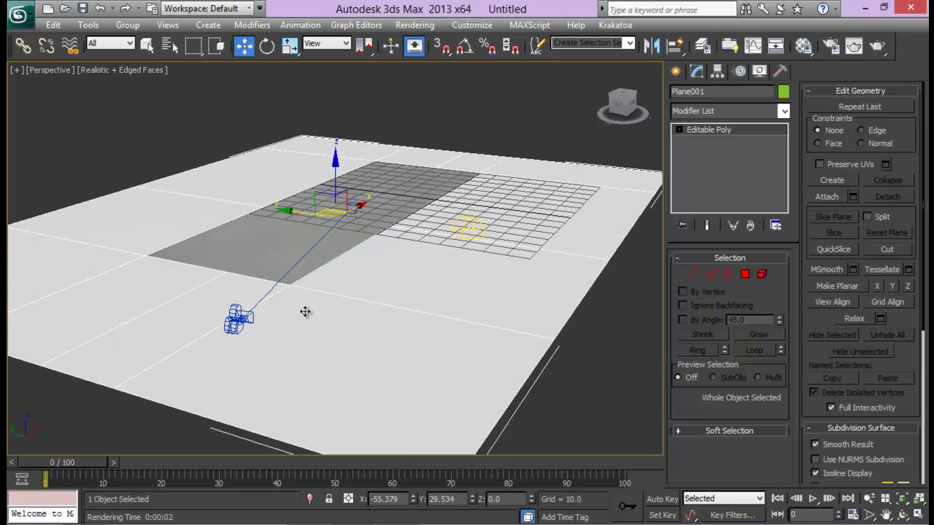
{"action": "middle_click_drag", "start_coordinate": [305, 311], "coordinate": [423, 233], "text": "alt"}
{"action": "scroll", "coordinate": [423, 234], "scroll_direction": "up", "scroll_amount": 3}
{"action": "left_click", "coordinate": [352, 265]}
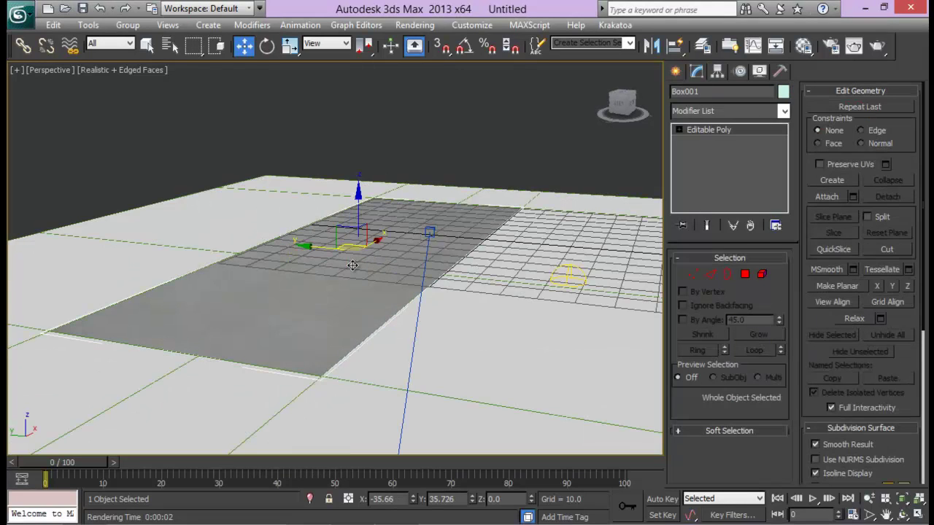
{"action": "middle_click_drag", "start_coordinate": [373, 255], "coordinate": [407, 233], "text": "alt"}
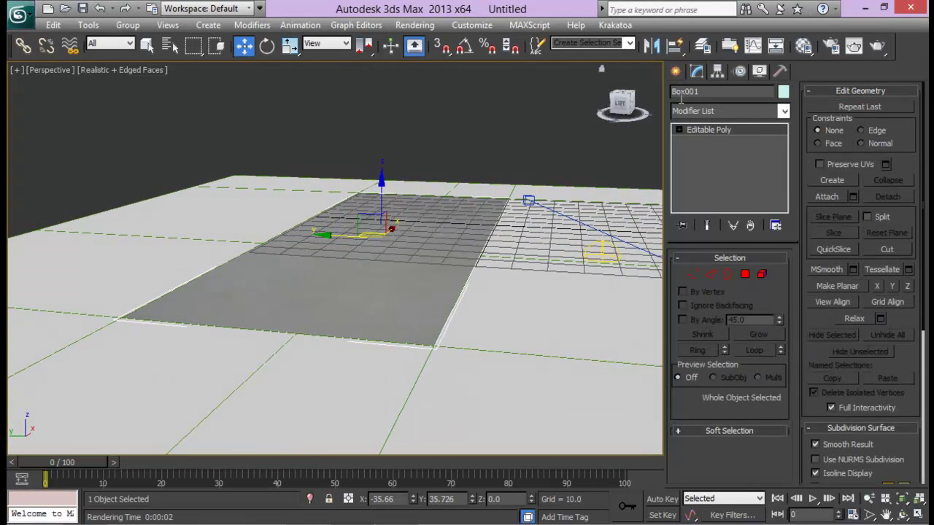
- Open the RayFire floater from the RayFire object category and place it clear of the floor box
{"action": "left_click", "coordinate": [676, 71]}
{"action": "left_click", "coordinate": [697, 114]}
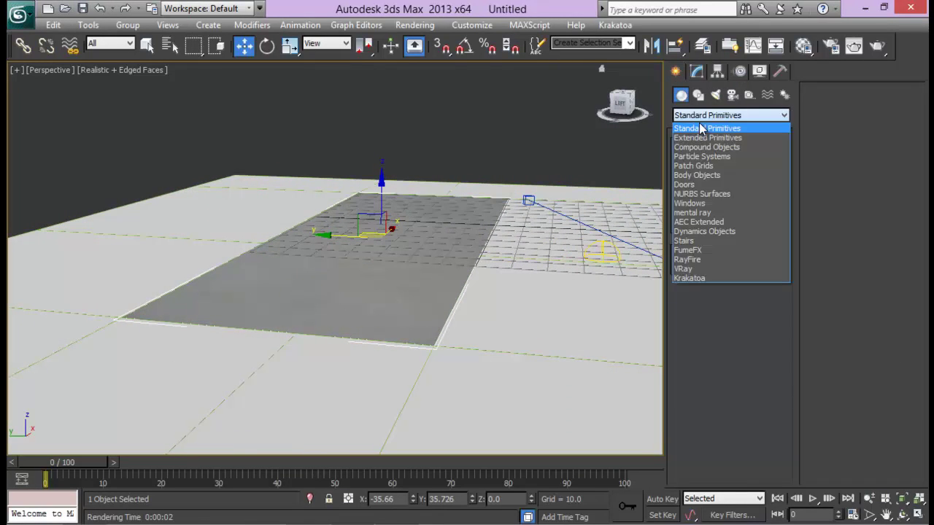
{"action": "left_click", "coordinate": [688, 259]}
{"action": "left_click", "coordinate": [702, 179]}
{"action": "left_click", "coordinate": [730, 260]}
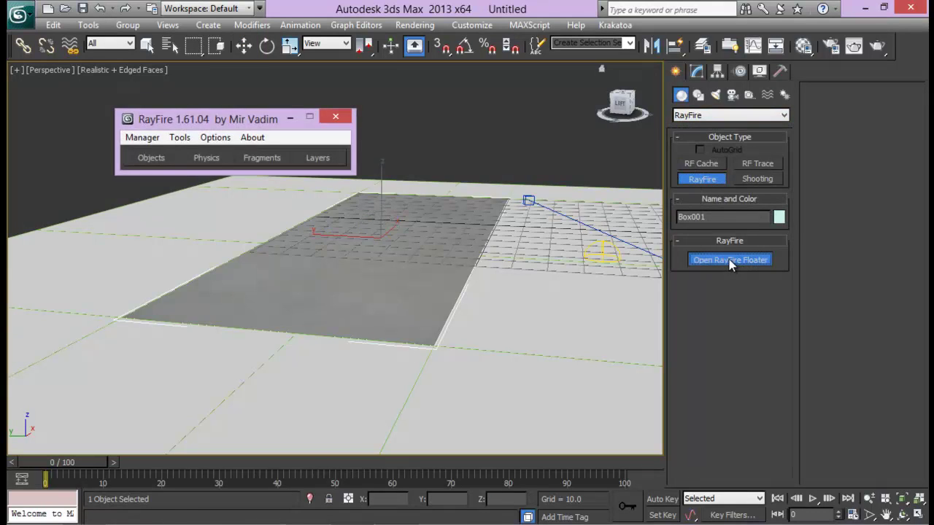
{"action": "left_click_drag", "start_coordinate": [219, 118], "coordinate": [741, 100]}
- Add the floor box to RayFire's Dynamic / Impact Objects list
{"action": "left_click", "coordinate": [664, 139]}
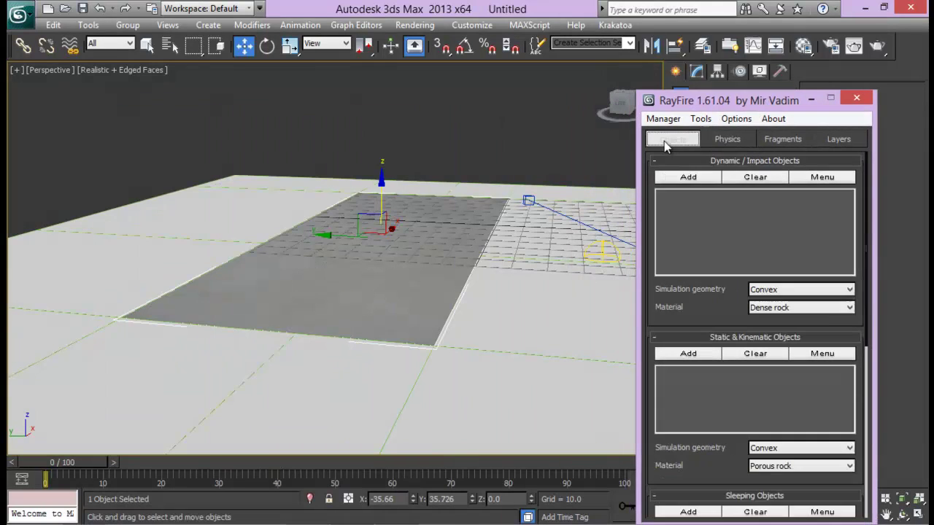
{"action": "left_click_drag", "start_coordinate": [667, 100], "coordinate": [659, 48]}
{"action": "left_click", "coordinate": [679, 124]}
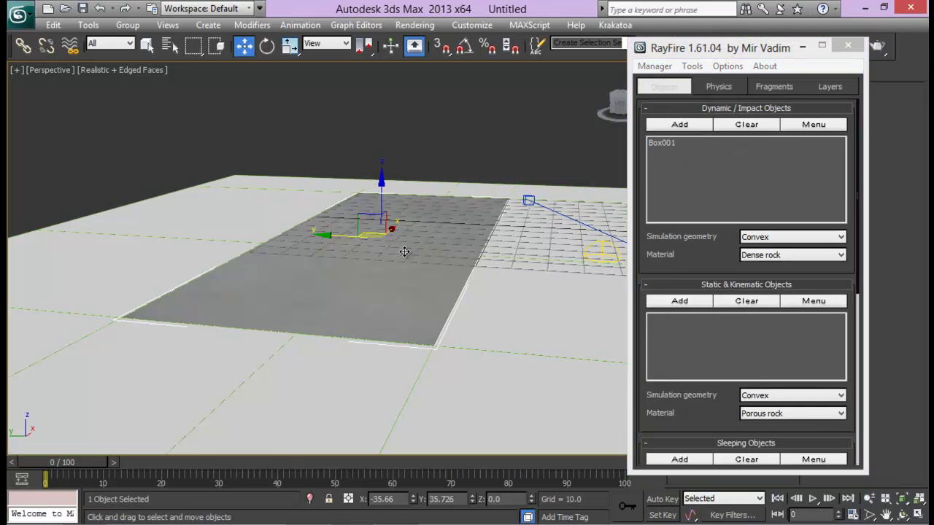
- Hide the surrounding plane so only the floor box remains in view
{"action": "middle_click_drag", "start_coordinate": [477, 234], "coordinate": [459, 236], "text": "alt"}
{"action": "left_click", "coordinate": [583, 244]}
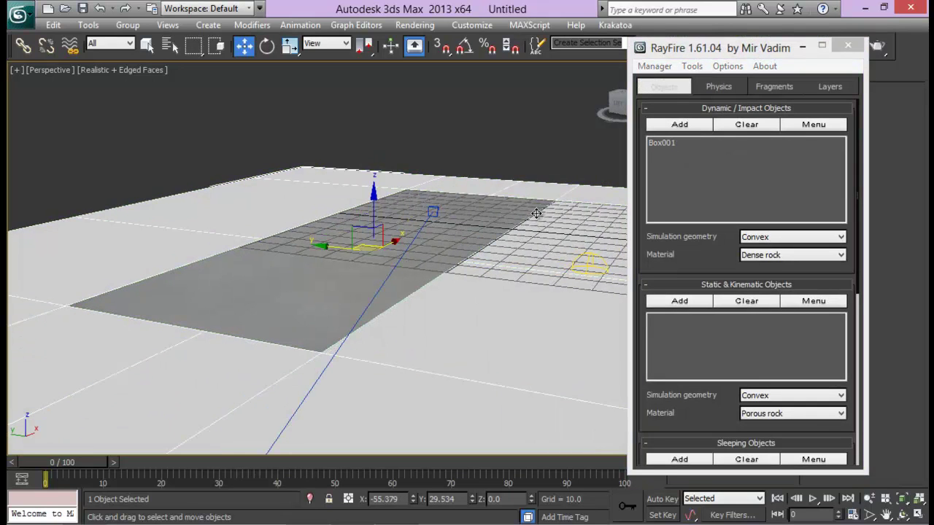
{"action": "right_click", "coordinate": [510, 139]}
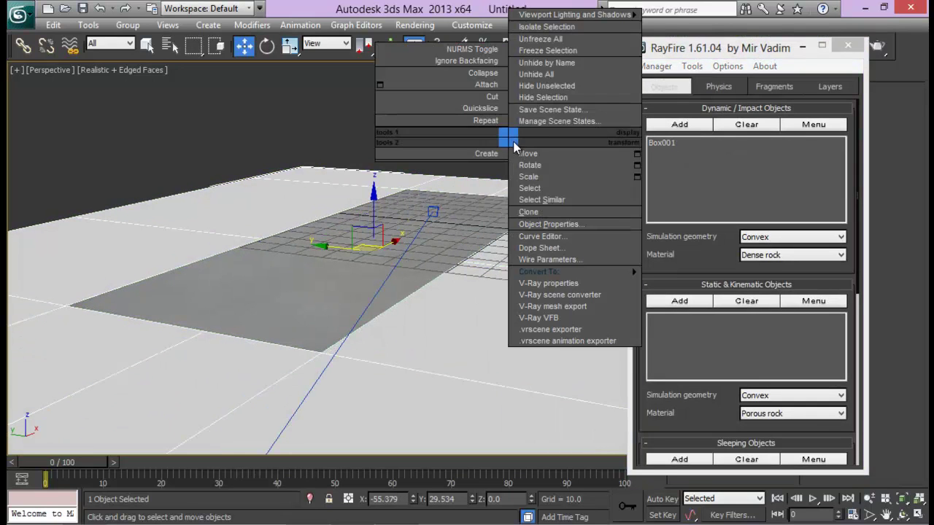
{"action": "left_click", "coordinate": [542, 97]}
{"action": "mouse_move", "coordinate": [537, 175]}
{"action": "middle_mouse_down", "text": "alt"}
{"action": "mouse_move", "coordinate": [419, 179]}
{"action": "mouse_move", "coordinate": [545, 184]}
{"action": "middle_mouse_up", "text": "alt"}
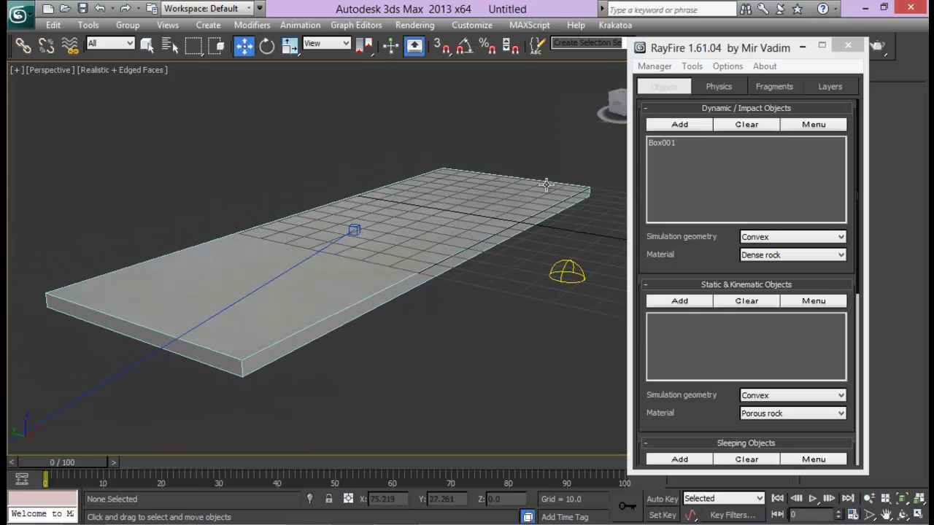
{"action": "left_click_drag", "start_coordinate": [726, 52], "coordinate": [680, 50]}
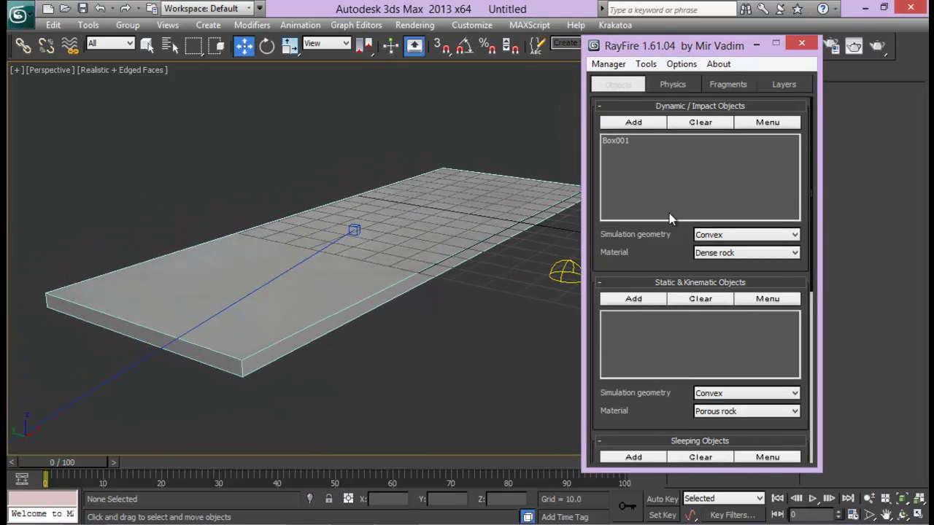
{"action": "left_click", "coordinate": [673, 84]}
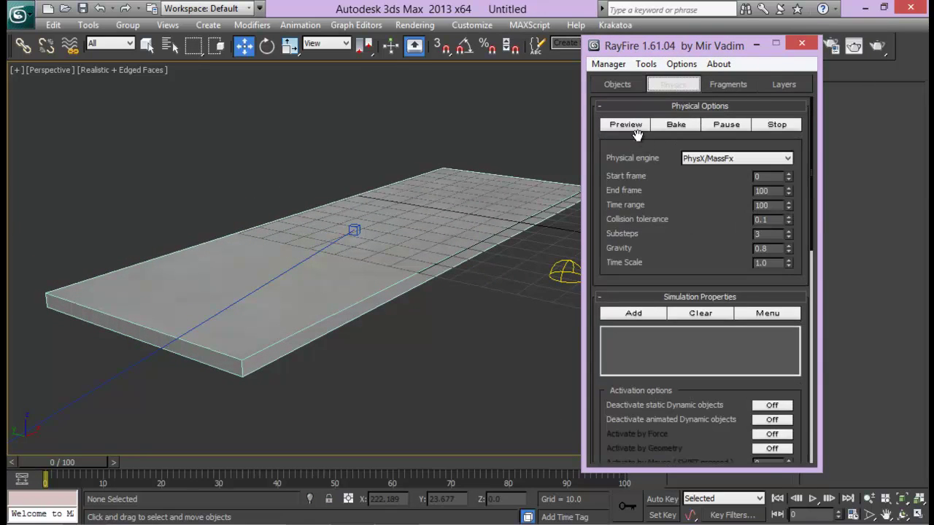
{"action": "left_click_drag", "start_coordinate": [690, 248], "coordinate": [692, 227]}
{"action": "scroll", "coordinate": [692, 227], "scroll_direction": "up", "scroll_amount": 1}
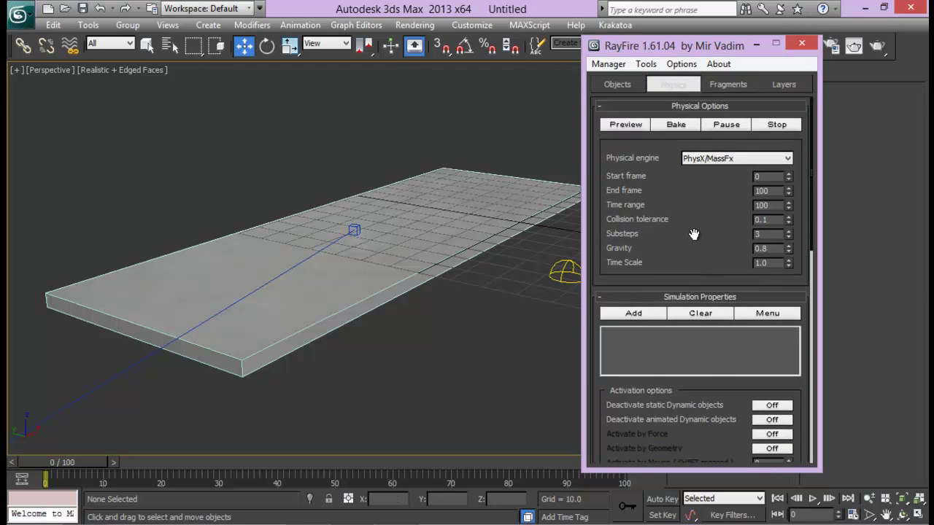
- Fragment the floor box in RayFire using the Voronoi - Uniform type with 500 iterations
{"action": "left_click", "coordinate": [737, 84]}
{"action": "double_click", "coordinate": [701, 176]}
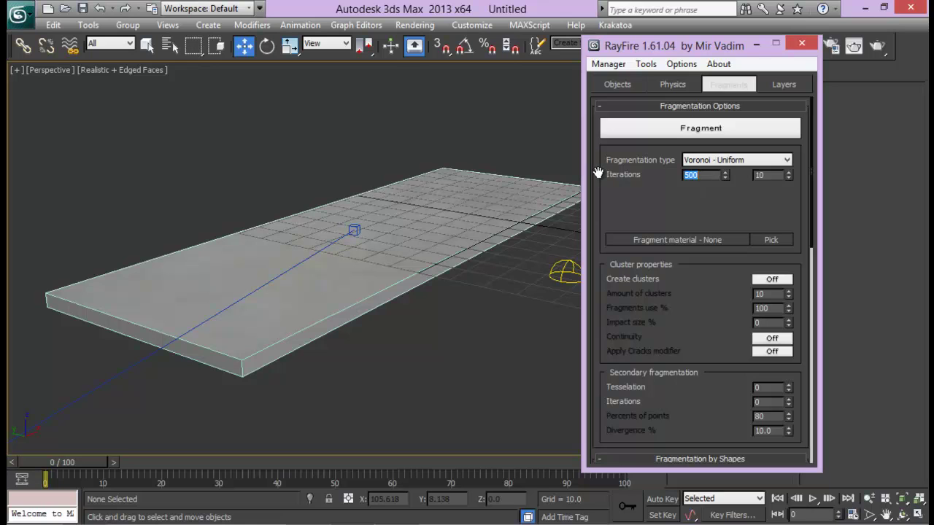
{"action": "middle_click_drag", "start_coordinate": [331, 227], "coordinate": [287, 250]}
{"action": "left_click_drag", "start_coordinate": [705, 178], "coordinate": [614, 177]}
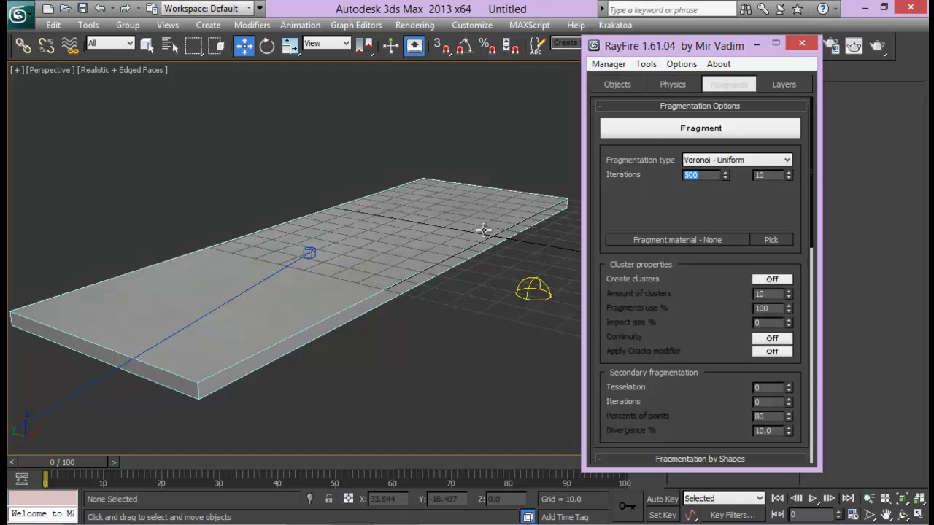
{"action": "middle_click_drag", "start_coordinate": [484, 231], "coordinate": [464, 219], "text": "alt"}
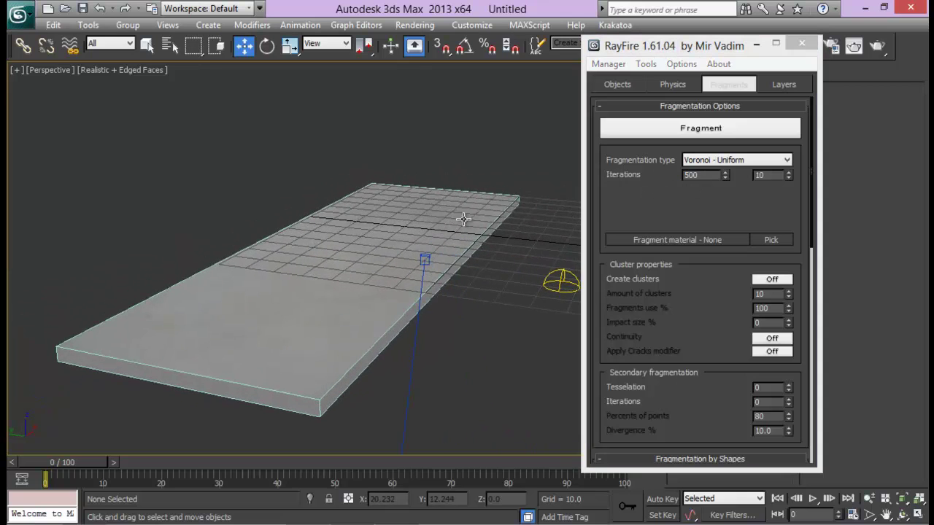
{"action": "left_click_drag", "start_coordinate": [699, 175], "coordinate": [562, 175]}
{"action": "left_click", "coordinate": [708, 176]}
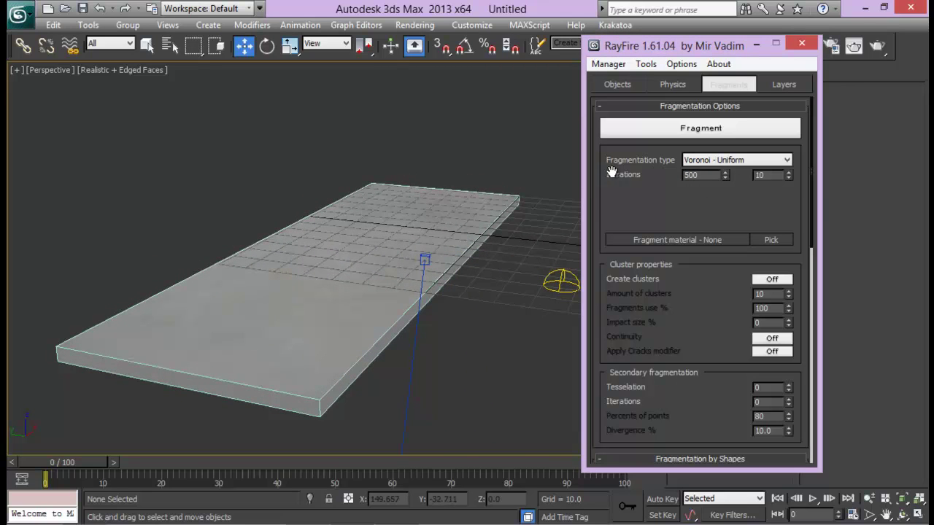
{"action": "middle_click_drag", "start_coordinate": [514, 227], "coordinate": [569, 194], "text": "alt"}
{"action": "left_click", "coordinate": [693, 135]}
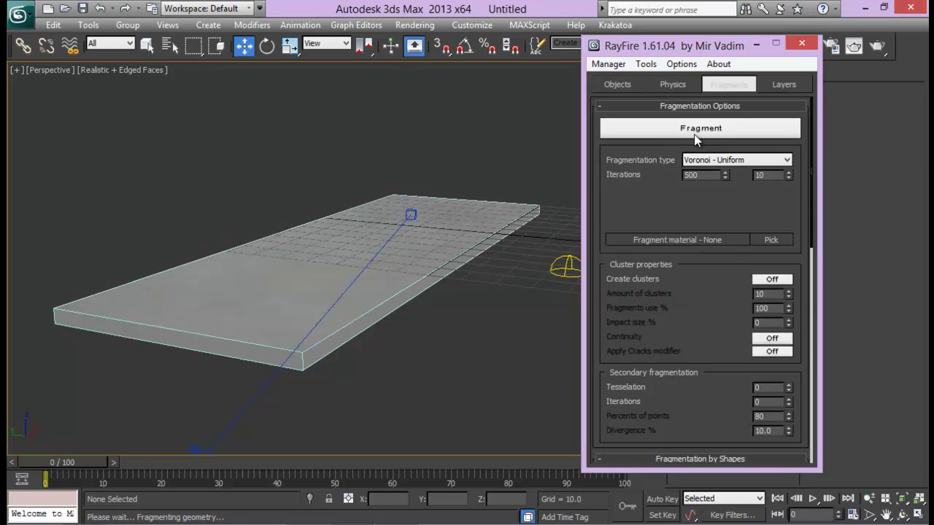
- Clear RayFire's Dynamic / Impact Objects list of the box fragments and close the RayFire floater
{"action": "middle_click_drag", "start_coordinate": [487, 251], "coordinate": [396, 293], "text": "alt"}
{"action": "middle_click_drag", "start_coordinate": [260, 312], "coordinate": [244, 299], "text": "alt"}
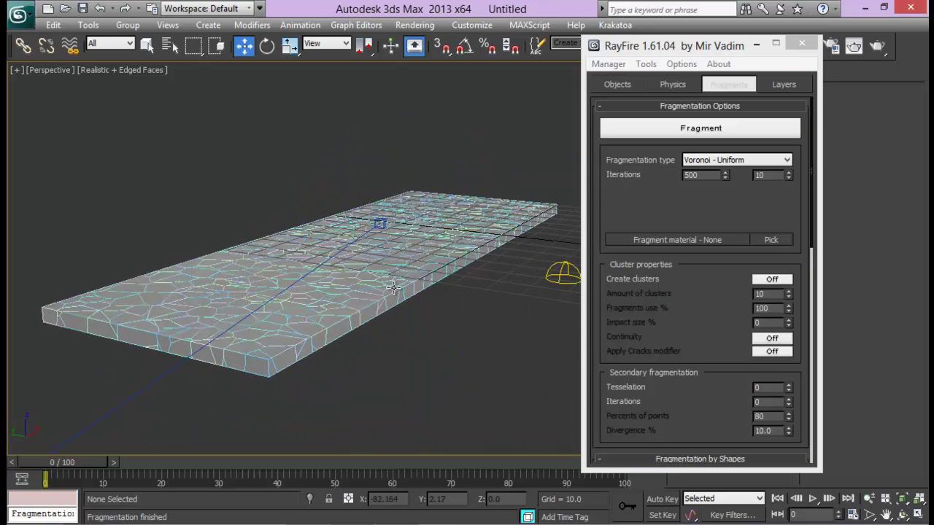
{"action": "middle_click_drag", "start_coordinate": [394, 288], "coordinate": [389, 285], "text": "alt"}
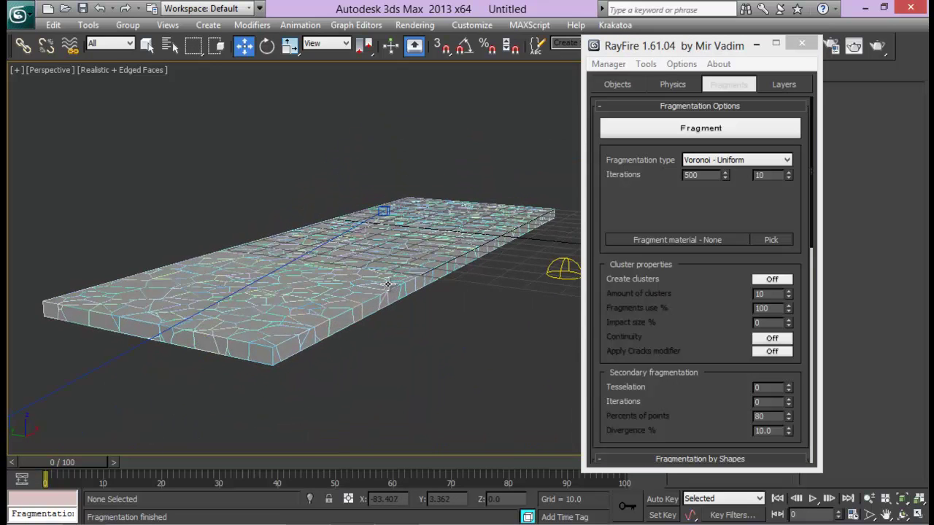
{"action": "left_click", "coordinate": [617, 86]}
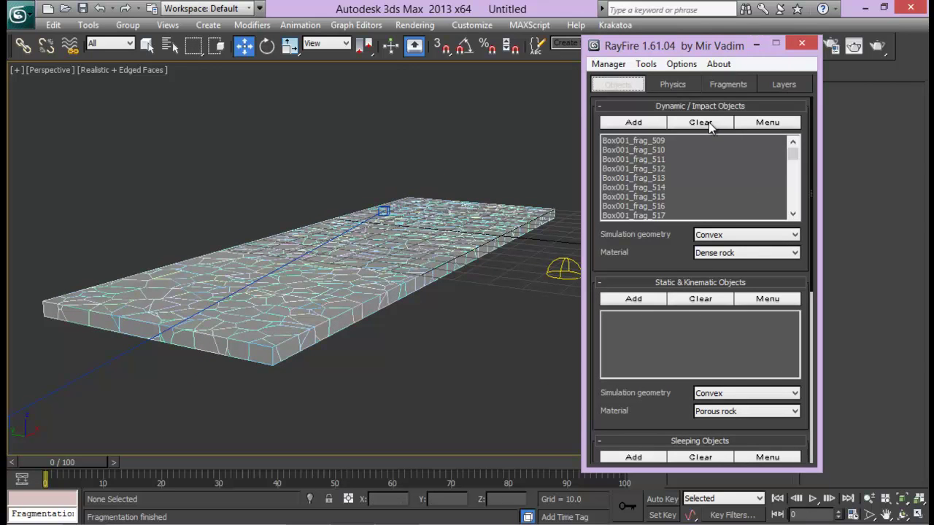
{"action": "left_click", "coordinate": [701, 123]}
{"action": "left_click", "coordinate": [802, 43]}
- Render the maximized Camera001 view, compare the rendered frame with the viewport, and close it
{"action": "middle_click_drag", "start_coordinate": [460, 276], "coordinate": [463, 282]}
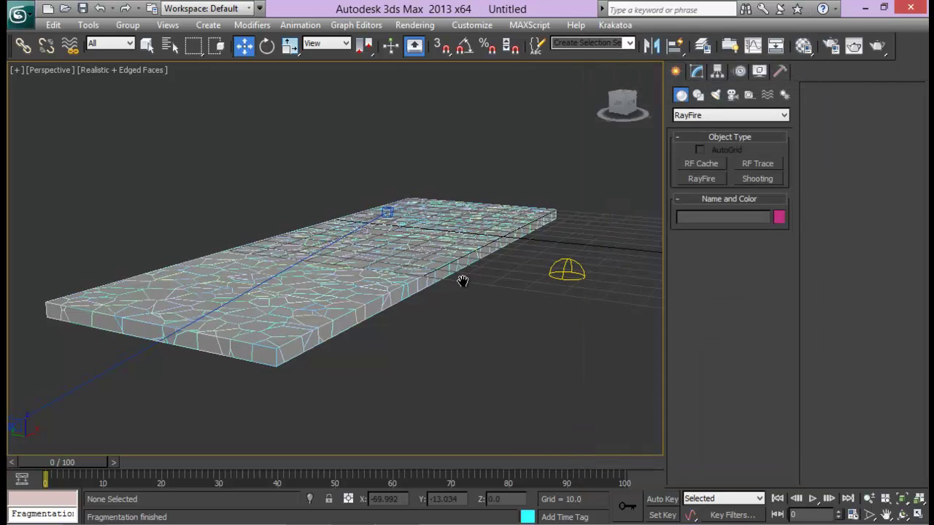
{"action": "key", "text": "alt+w"}
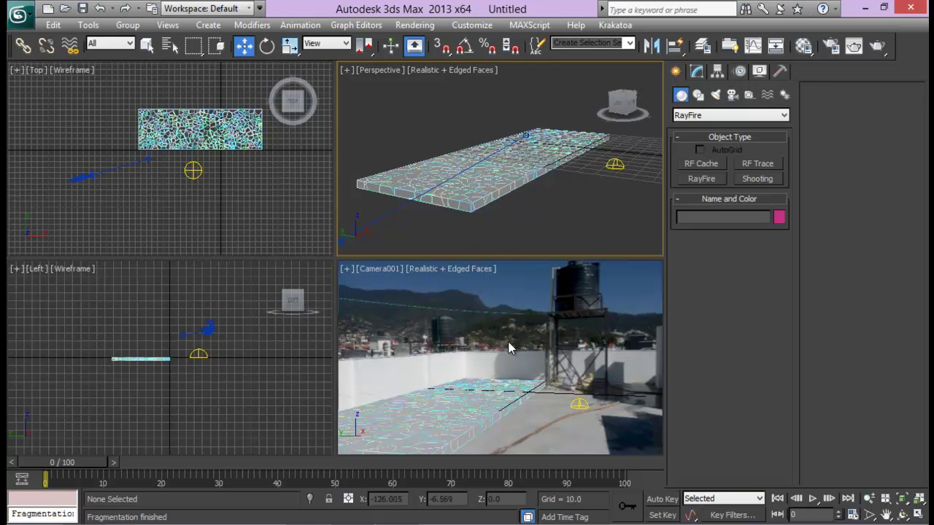
{"action": "left_click", "coordinate": [515, 346]}
{"action": "key", "text": "alt+w"}
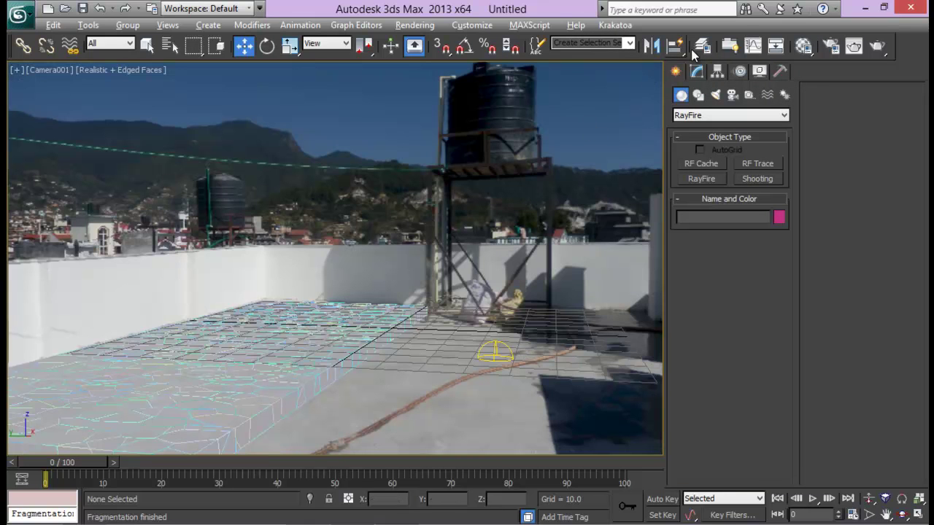
{"action": "left_click", "coordinate": [852, 47]}
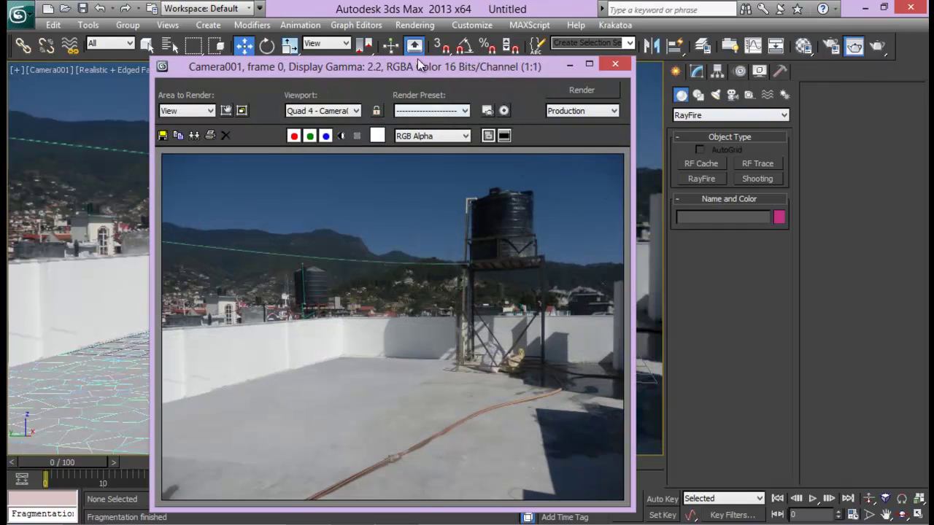
{"action": "left_click_drag", "start_coordinate": [423, 66], "coordinate": [583, 65]}
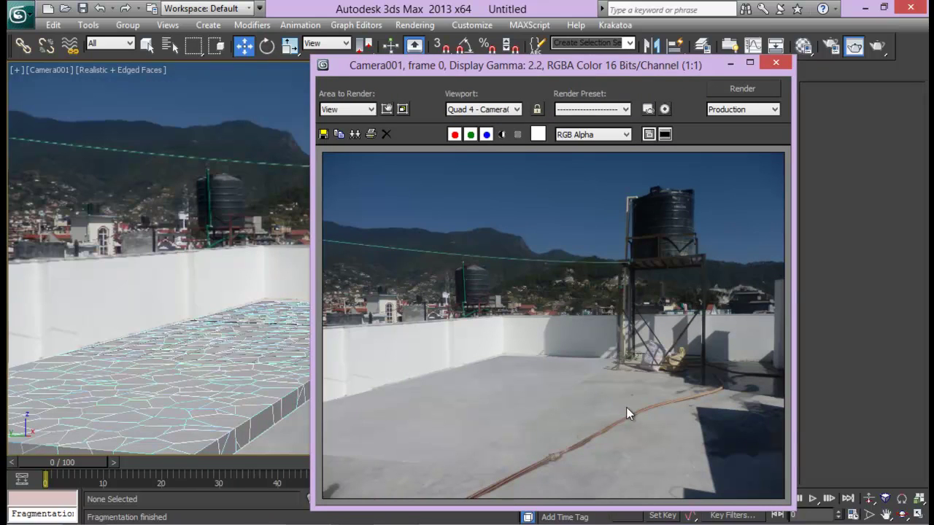
{"action": "left_click_drag", "start_coordinate": [497, 71], "coordinate": [659, 69]}
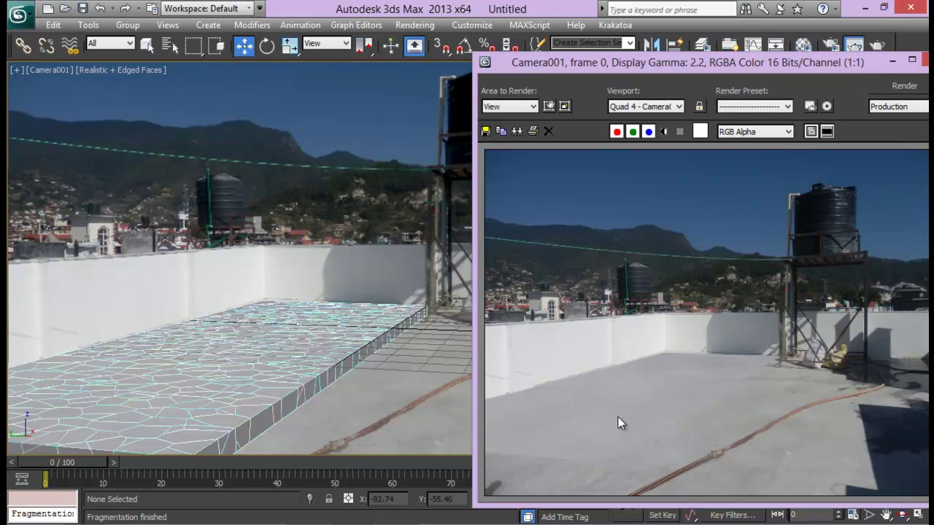
{"action": "left_click_drag", "start_coordinate": [703, 66], "coordinate": [548, 72]}
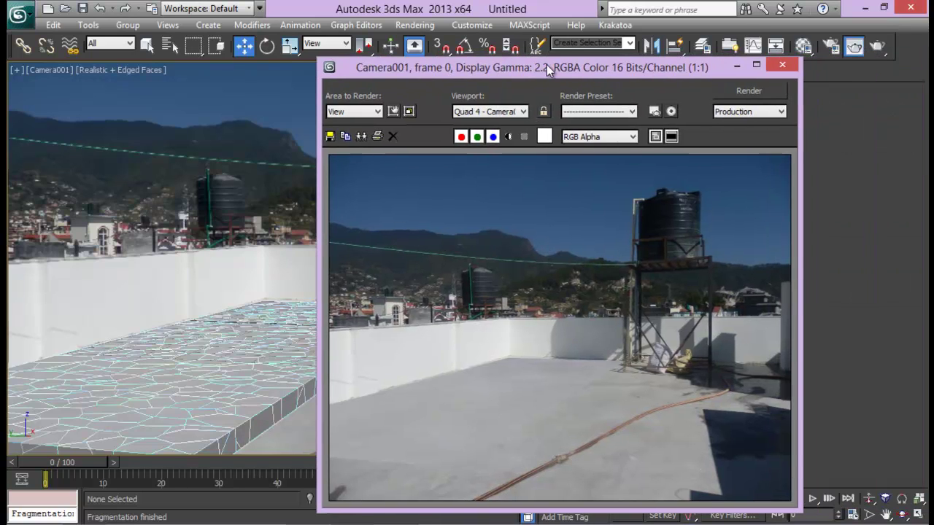
{"action": "left_click", "coordinate": [783, 66]}
- Select the border fragments along all four edges of the floor box in the maximized top view
{"action": "key", "text": "alt+w"}
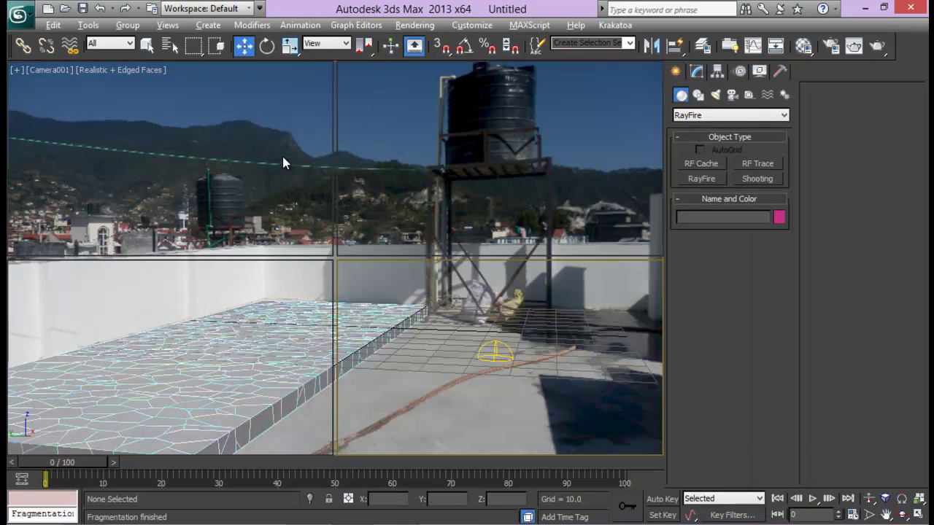
{"action": "left_click", "coordinate": [212, 175]}
{"action": "middle_click_drag", "start_coordinate": [285, 182], "coordinate": [267, 194]}
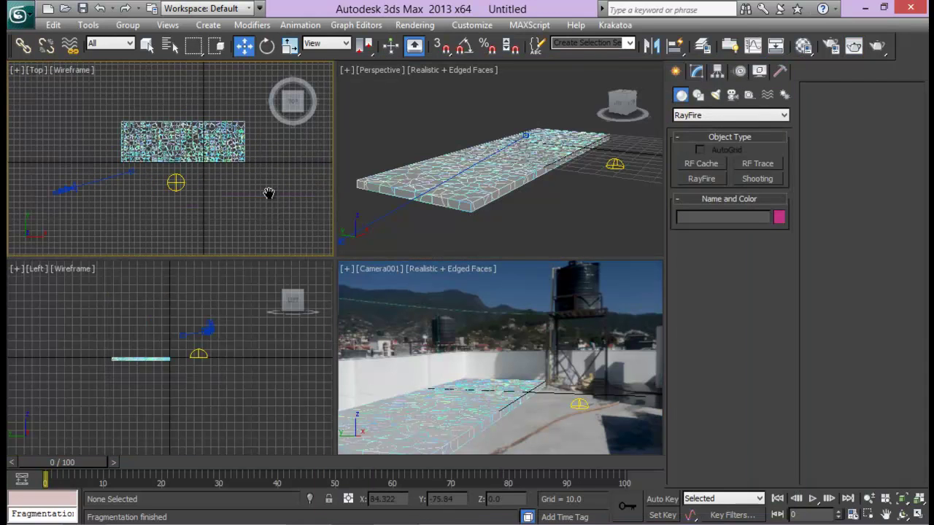
{"action": "key", "text": "alt+w"}
{"action": "middle_click_drag", "start_coordinate": [329, 181], "coordinate": [309, 184]}
{"action": "scroll", "coordinate": [288, 194], "scroll_direction": "up", "scroll_amount": 3}
{"action": "left_click_drag", "start_coordinate": [368, 180], "coordinate": [513, 182]}
{"action": "mouse_move", "coordinate": [502, 296]}
{"action": "left_mouse_down", "text": "ctrl"}
{"action": "mouse_move", "coordinate": [501, 313]}
{"action": "mouse_move", "coordinate": [503, 293]}
{"action": "left_mouse_up", "text": "ctrl"}
{"action": "left_click_drag", "start_coordinate": [116, 290], "coordinate": [21, 306], "text": "ctrl"}
{"action": "left_click_drag", "start_coordinate": [133, 152], "coordinate": [158, 305], "text": "ctrl"}
{"action": "left_click_drag", "start_coordinate": [545, 312], "coordinate": [92, 286], "text": "ctrl"}
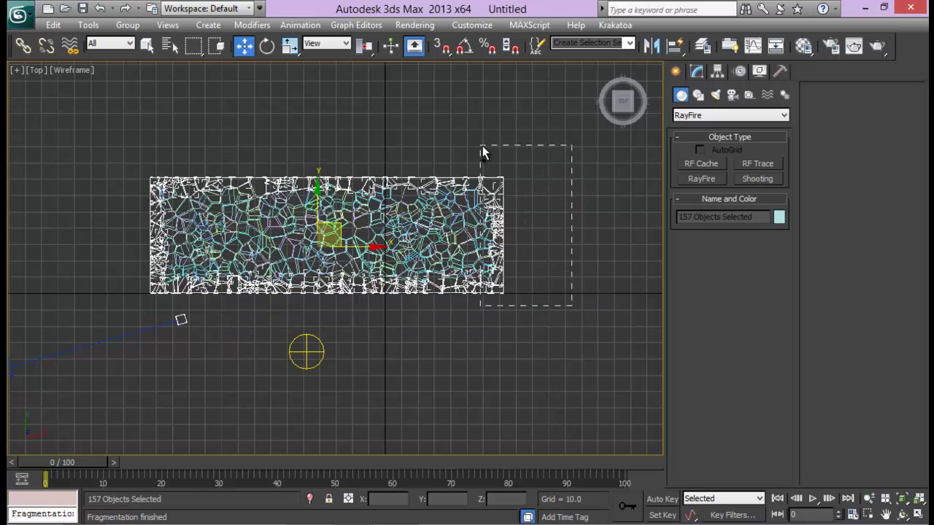
{"action": "left_click_drag", "start_coordinate": [482, 152], "coordinate": [490, 155], "text": "ctrl"}
{"action": "left_click_drag", "start_coordinate": [83, 119], "coordinate": [519, 191], "text": "ctrl"}
{"action": "middle_click_drag", "start_coordinate": [527, 189], "coordinate": [520, 195]}
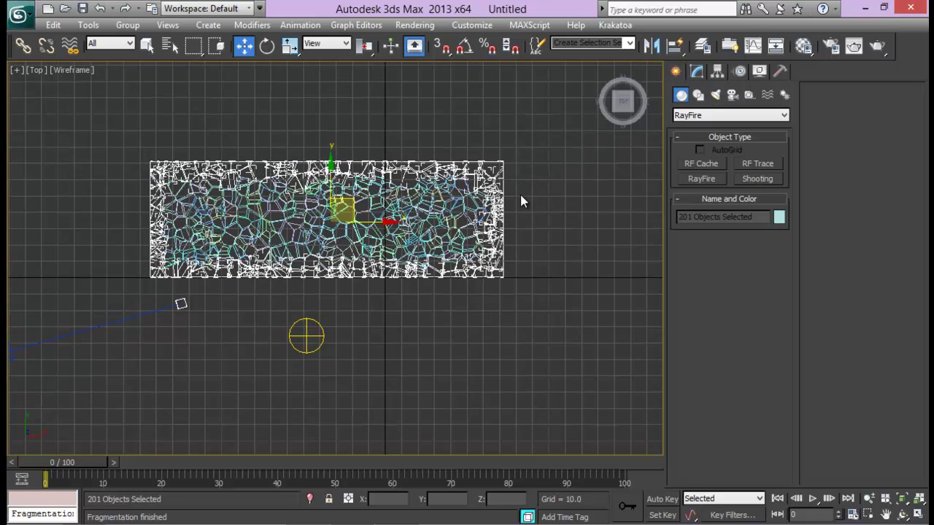
- Examine the selected border fragments in the camera view and in the maximized perspective view
{"action": "key", "text": "alt+w"}
{"action": "right_click", "coordinate": [535, 332]}
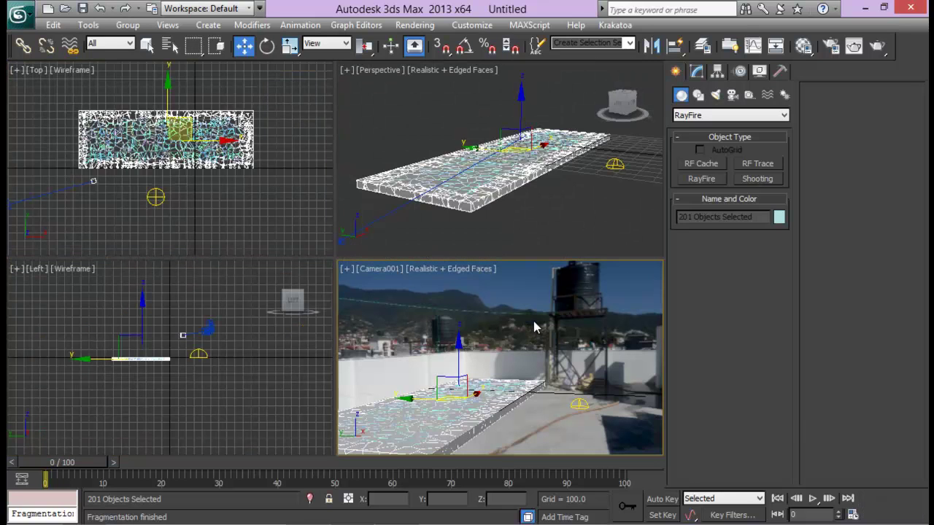
{"action": "key", "text": "alt+w"}
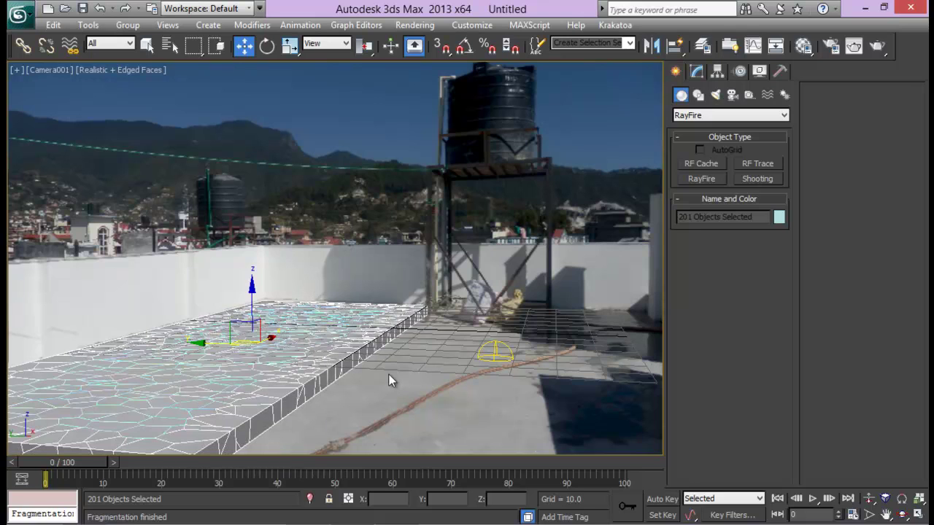
{"action": "key", "text": "alt+w"}
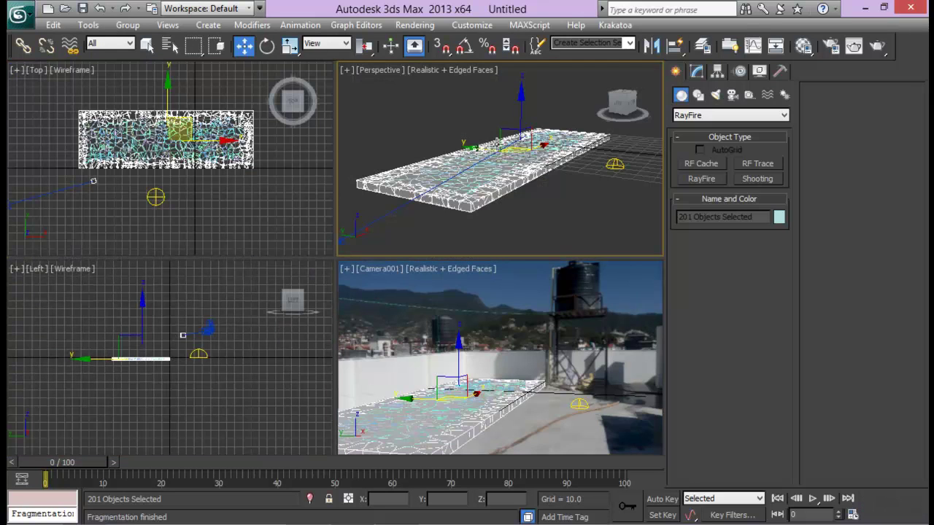
{"action": "key", "text": "alt+w"}
{"action": "scroll", "coordinate": [514, 192], "scroll_direction": "down", "scroll_amount": 2}
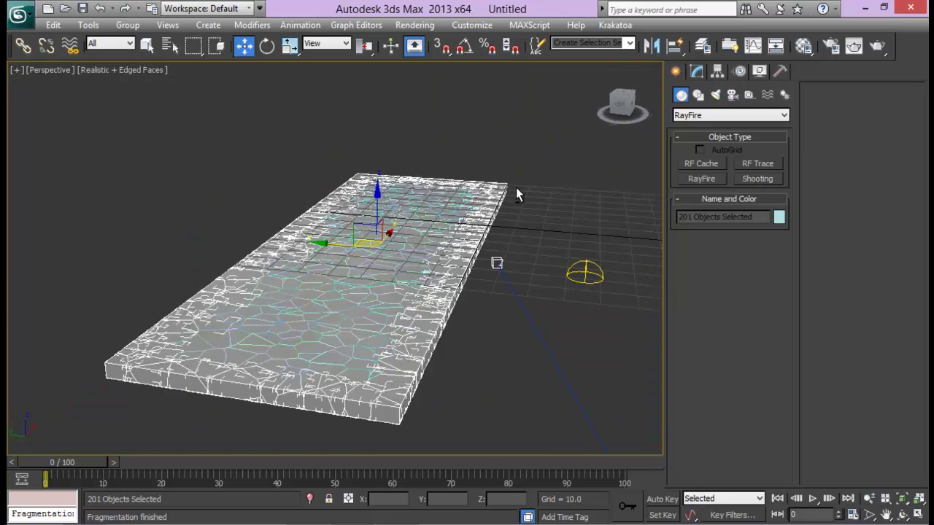
{"action": "middle_click_drag", "start_coordinate": [515, 188], "coordinate": [448, 216], "text": "alt"}
{"action": "scroll", "coordinate": [442, 188], "scroll_direction": "down", "scroll_amount": 3}
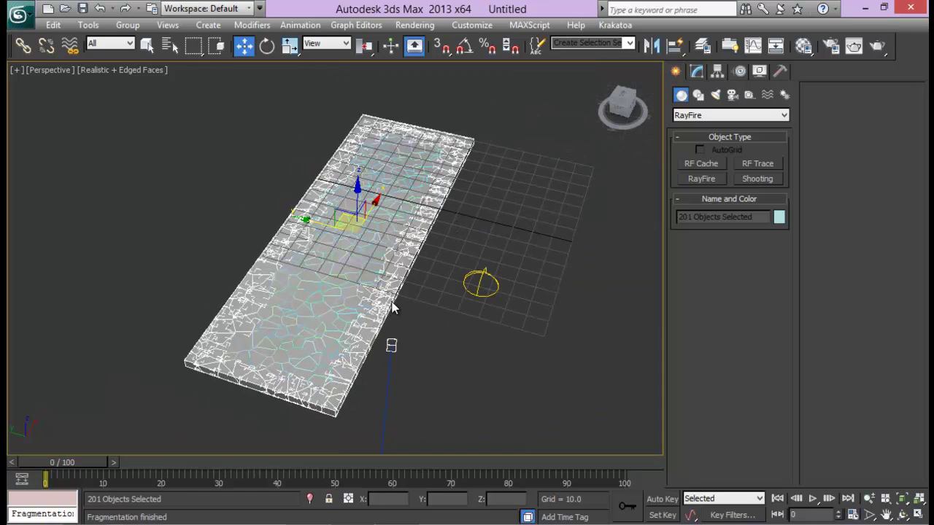
- Add more fragments at the floor's short end near the camera target to the selection, and deselect the camera target
{"action": "middle_click_drag", "start_coordinate": [394, 295], "coordinate": [402, 291], "text": "alt"}
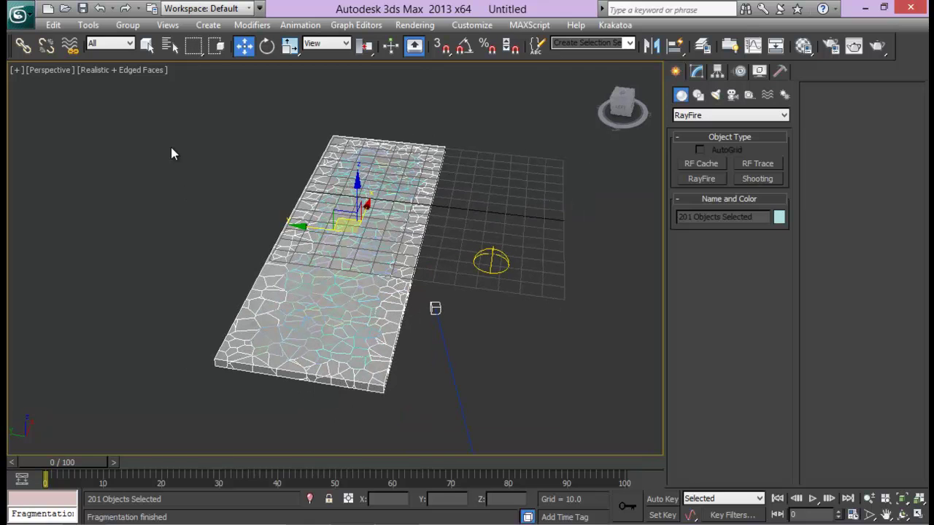
{"action": "middle_click_drag", "start_coordinate": [381, 238], "coordinate": [285, 302], "text": "alt"}
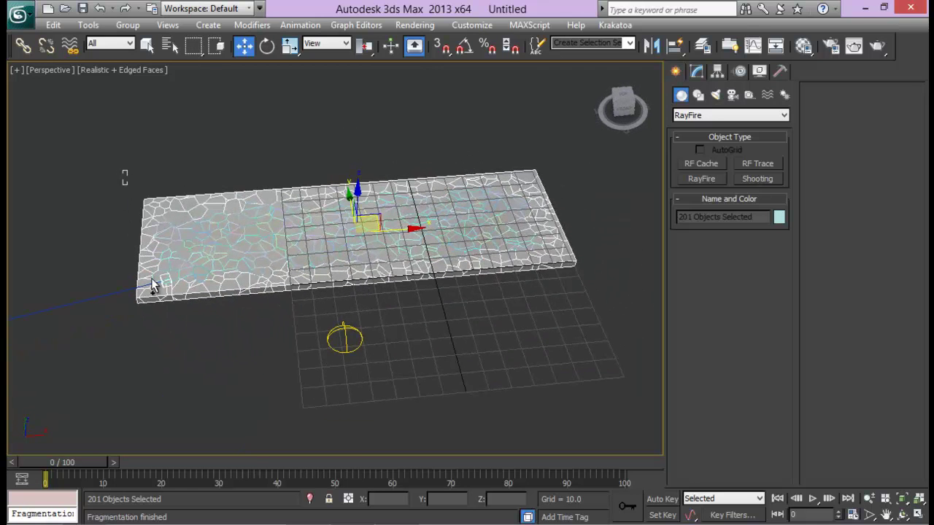
{"action": "left_click_drag", "start_coordinate": [157, 309], "coordinate": [165, 316], "text": "ctrl"}
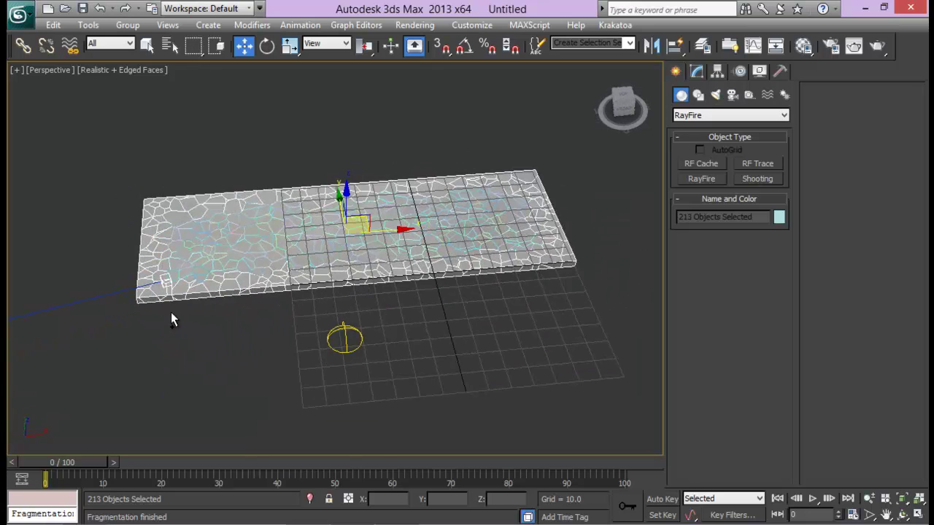
{"action": "middle_click_drag", "start_coordinate": [228, 271], "coordinate": [155, 196], "text": "alt"}
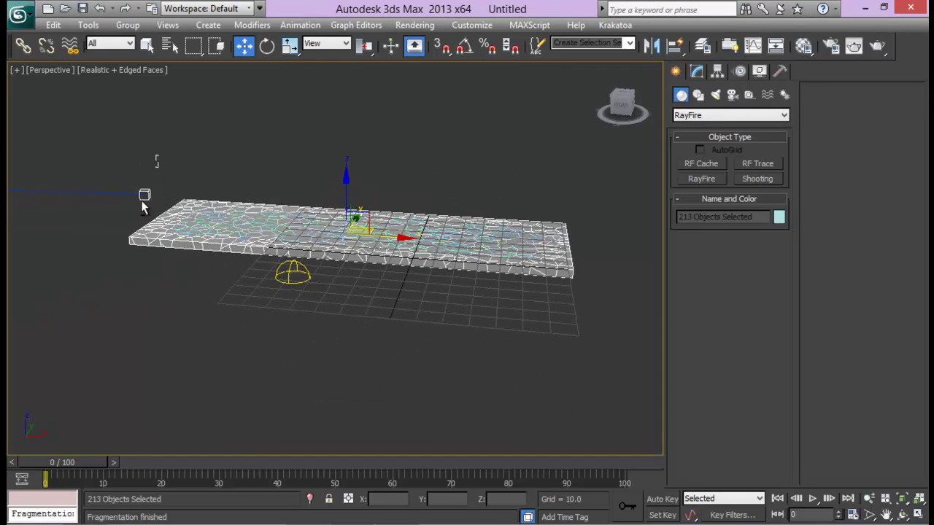
{"action": "left_click_drag", "start_coordinate": [143, 202], "coordinate": [139, 201], "text": "alt"}
- Group the selected border fragments under the name Static
{"action": "middle_click_drag", "start_coordinate": [267, 210], "coordinate": [438, 233], "text": "alt"}
{"action": "left_click", "coordinate": [127, 25]}
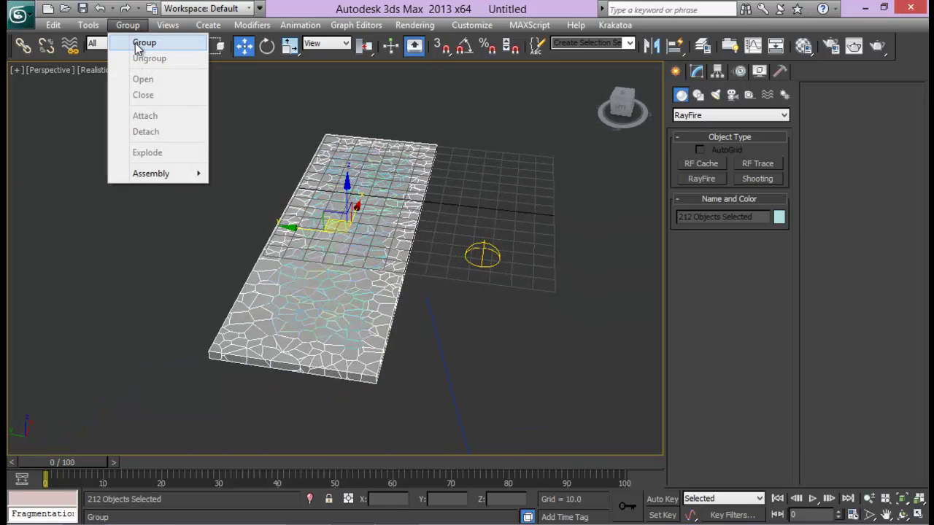
{"action": "left_click", "coordinate": [143, 43]}
{"action": "type", "text": "Static"}
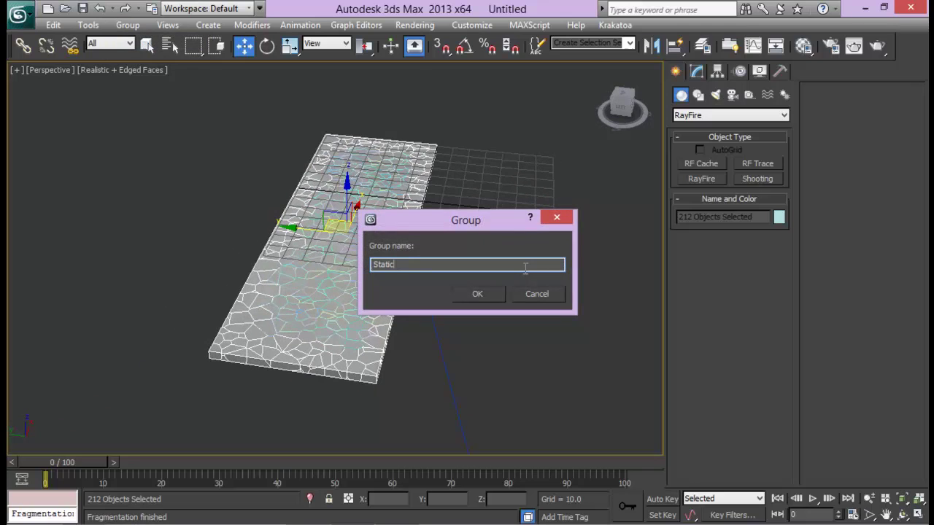
{"action": "key", "text": "Return"}
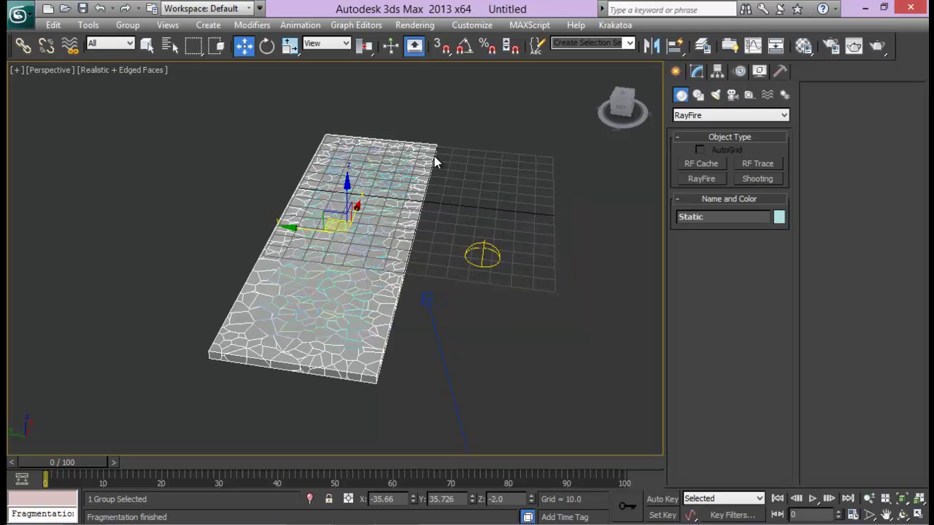
{"action": "mouse_move", "coordinate": [426, 204]}
{"action": "middle_mouse_down", "text": "alt"}
{"action": "mouse_move", "coordinate": [411, 183]}
{"action": "mouse_move", "coordinate": [409, 206]}
{"action": "middle_mouse_up", "text": "alt"}
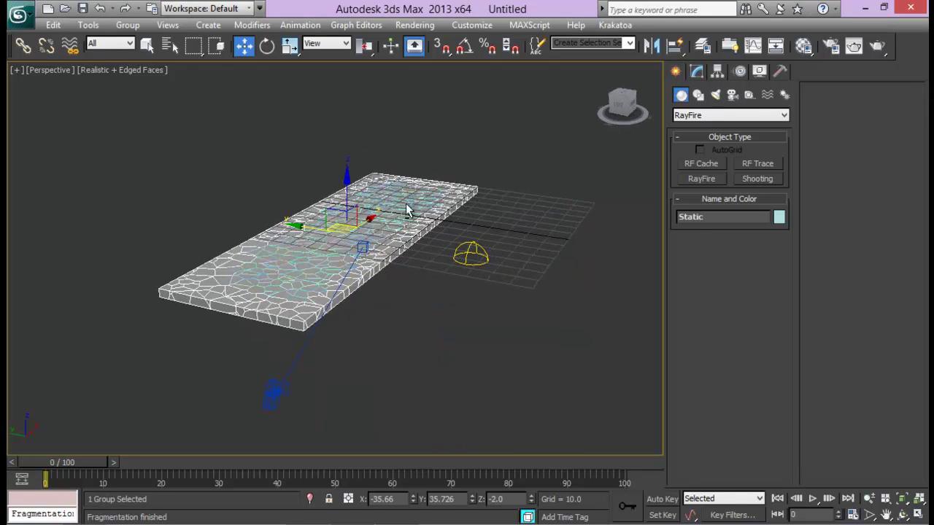
{"action": "middle_click_drag", "start_coordinate": [420, 258], "coordinate": [430, 254]}
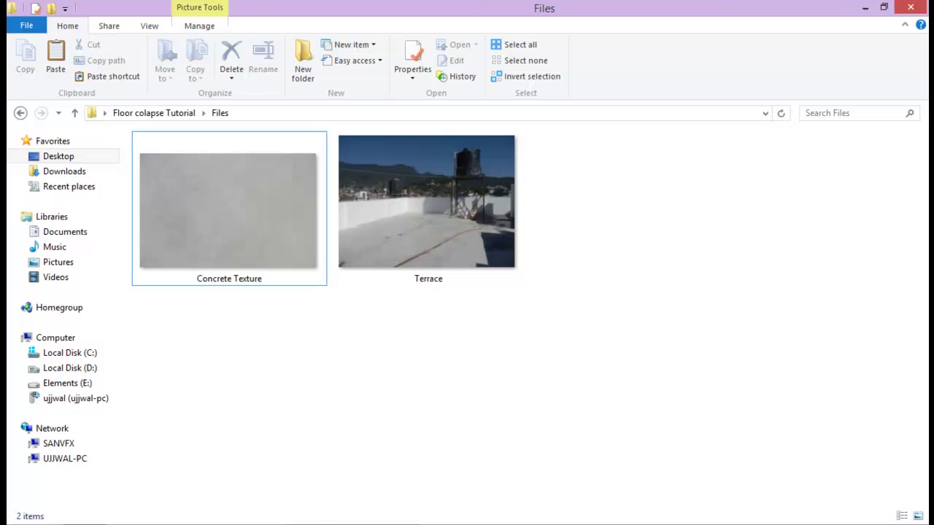
- Play the Ground collapse video from the Floor colapse Tutorial folder, pause it partway through the collapse to examine the fragments, and close it
{"action": "left_click", "coordinate": [20, 114]}
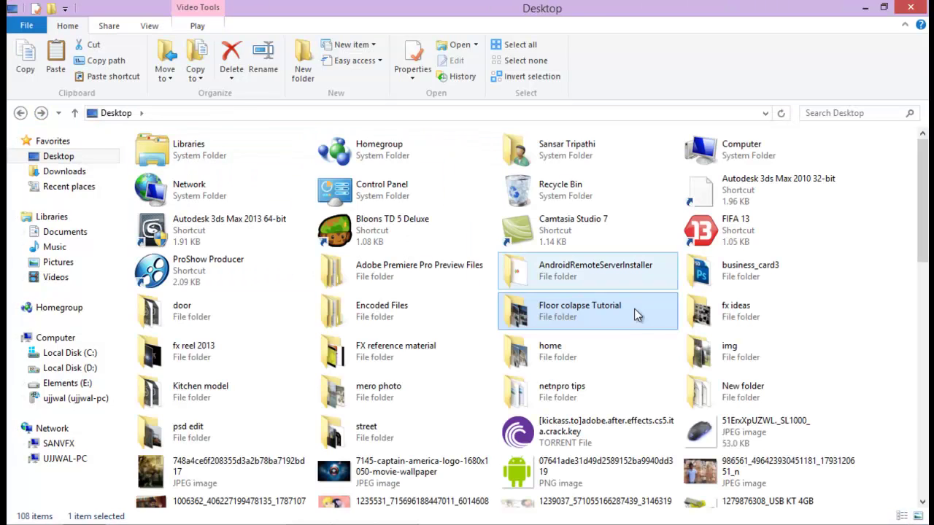
{"action": "double_click", "coordinate": [634, 311]}
{"action": "double_click", "coordinate": [394, 183]}
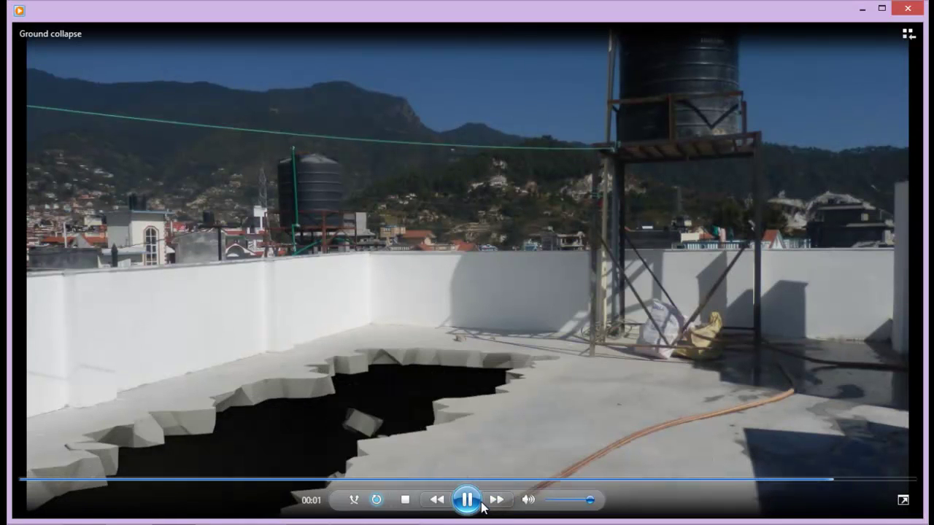
{"action": "left_click", "coordinate": [467, 502]}
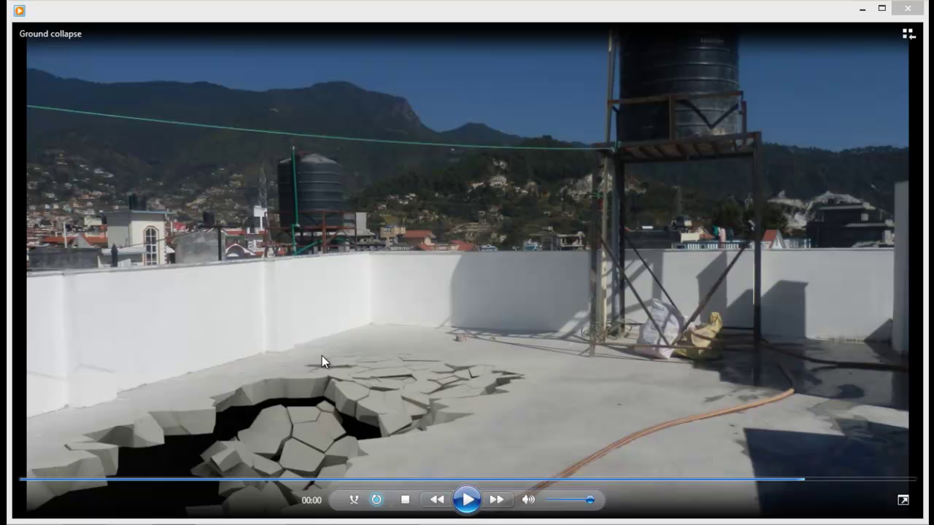
{"action": "left_click", "coordinate": [921, 9]}
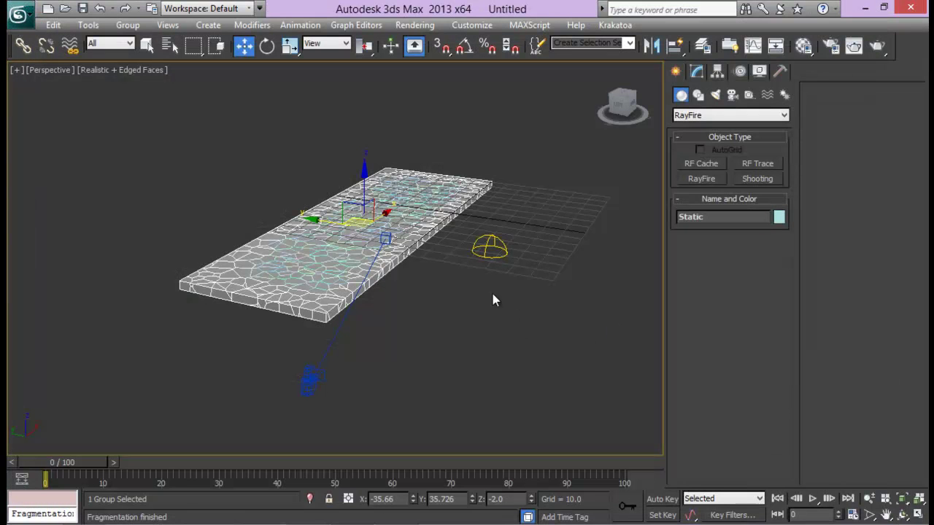
- Raise the Static group above the floor to check its separation from the interior fragments, and undo the move
{"action": "middle_click_drag", "start_coordinate": [478, 295], "coordinate": [358, 284], "text": "alt"}
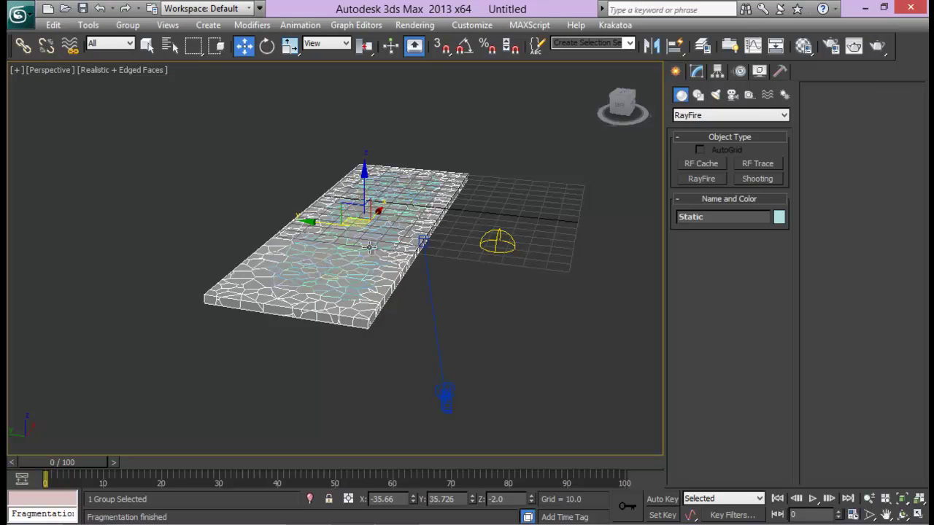
{"action": "left_click_drag", "start_coordinate": [367, 186], "coordinate": [365, 127]}
{"action": "middle_click_drag", "start_coordinate": [506, 169], "coordinate": [467, 211], "text": "alt"}
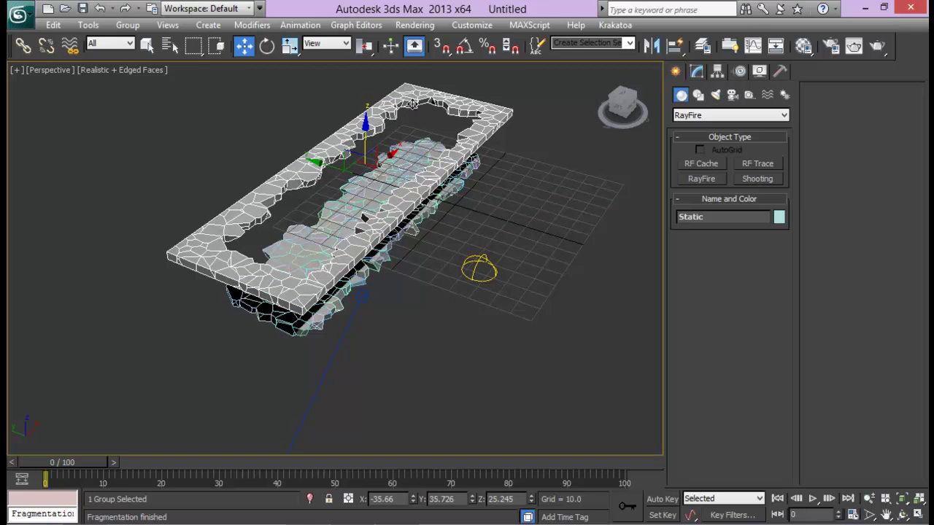
{"action": "key", "text": "ctrl+z"}
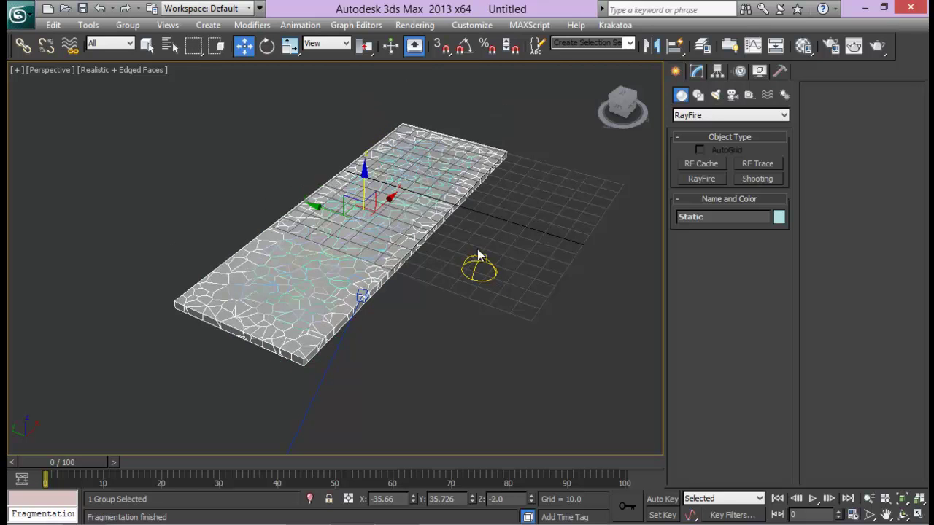
- Deselect the Static group and create a Wind space warp with an icon size of about 20.7 at the floor's short end near the camera
{"action": "left_click", "coordinate": [516, 232]}
{"action": "middle_click_drag", "start_coordinate": [517, 231], "coordinate": [441, 236], "text": "alt"}
{"action": "scroll", "coordinate": [442, 235], "scroll_direction": "up", "scroll_amount": 5}
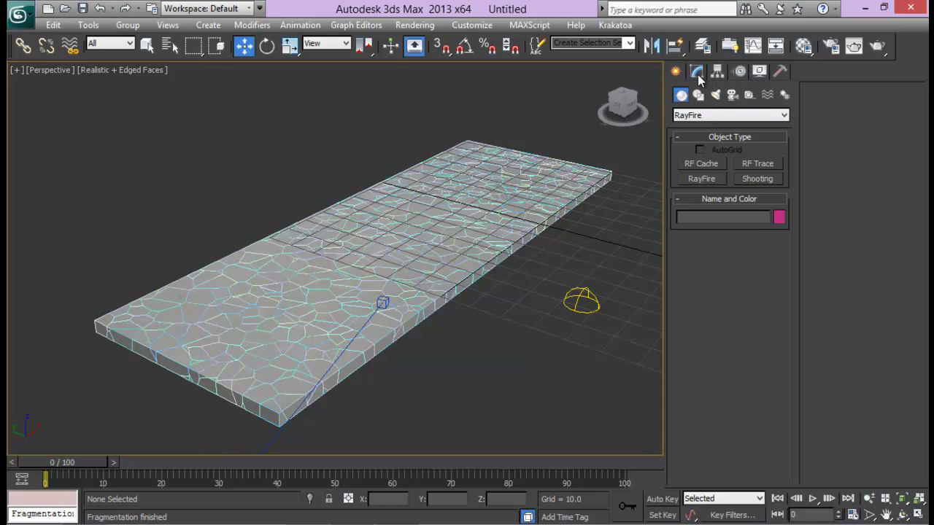
{"action": "left_click", "coordinate": [767, 95]}
{"action": "left_click", "coordinate": [769, 115]}
{"action": "left_click", "coordinate": [719, 125]}
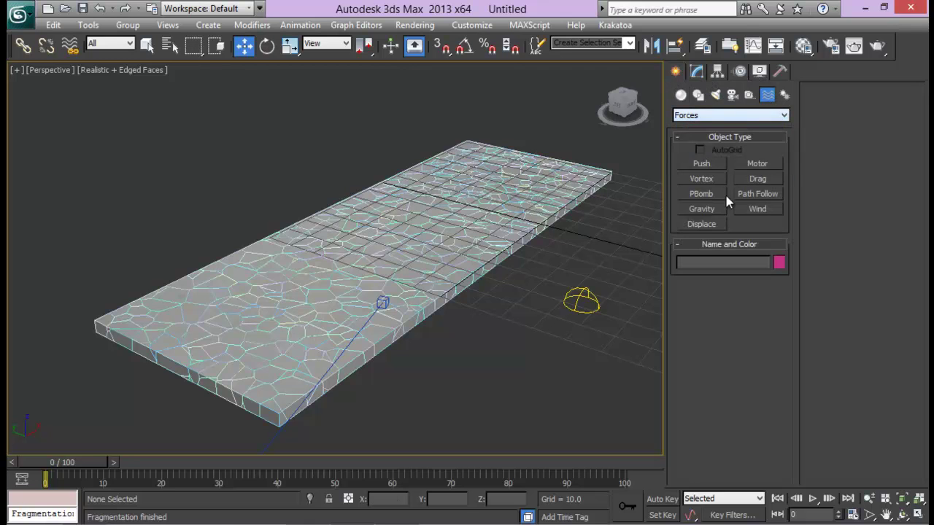
{"action": "left_click", "coordinate": [757, 208]}
{"action": "middle_click_drag", "start_coordinate": [384, 222], "coordinate": [321, 207]}
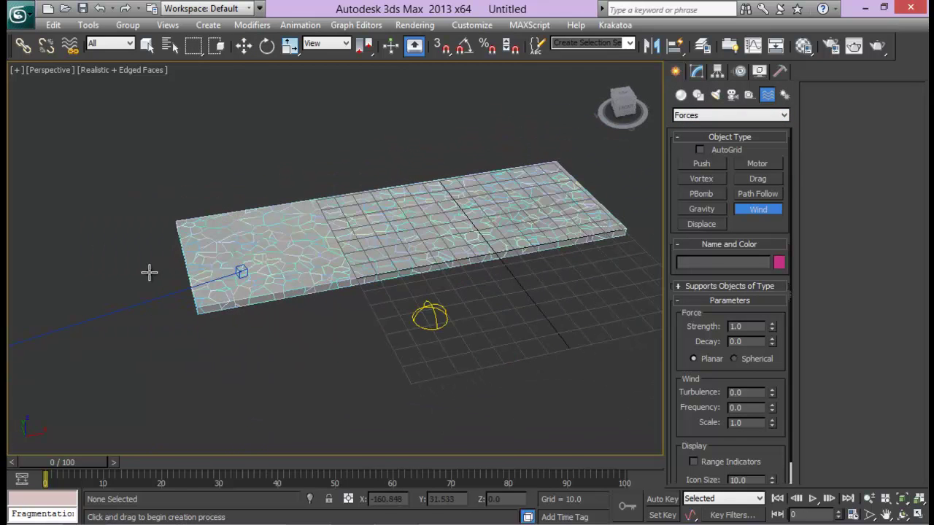
{"action": "left_click_drag", "start_coordinate": [149, 273], "coordinate": [200, 299]}
{"action": "key", "text": "w"}
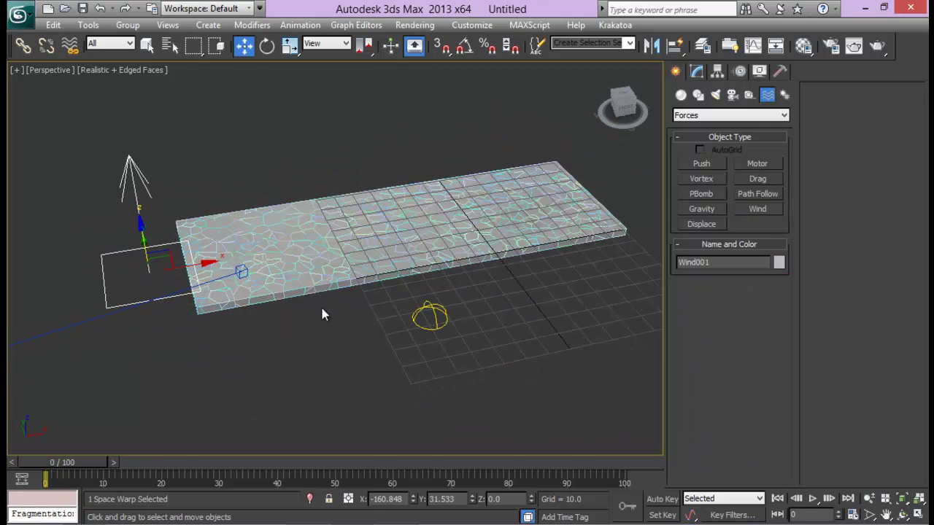
- Make the wind force spherical and turn on its range indicators
{"action": "left_click", "coordinate": [697, 72]}
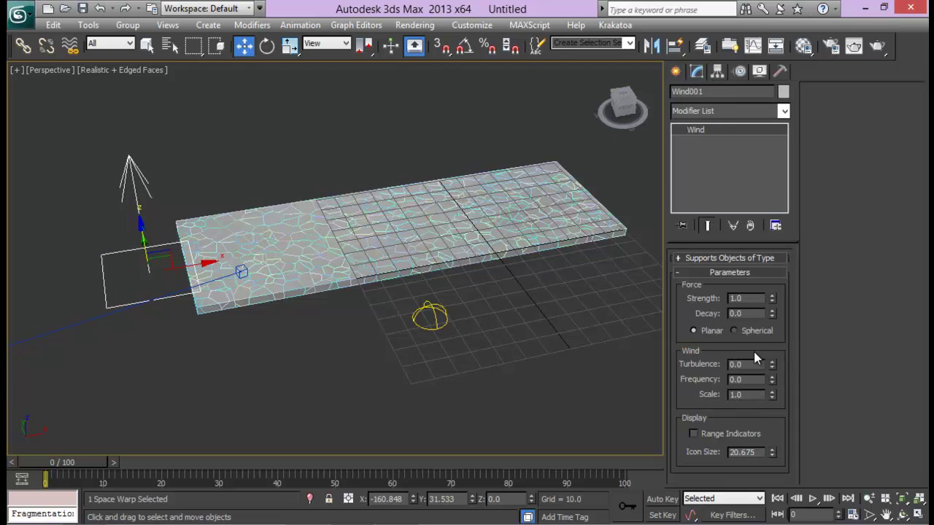
{"action": "left_click", "coordinate": [734, 331]}
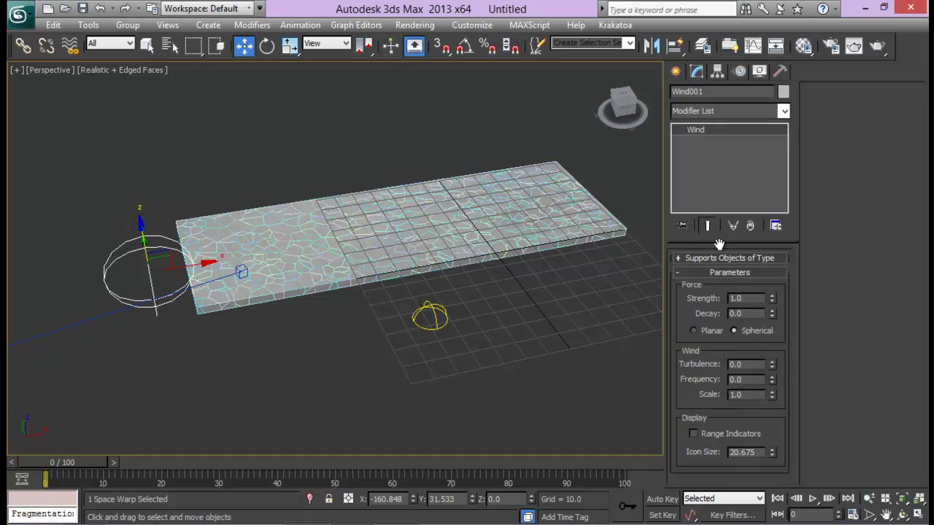
{"action": "middle_click_drag", "start_coordinate": [352, 331], "coordinate": [400, 313], "text": "alt"}
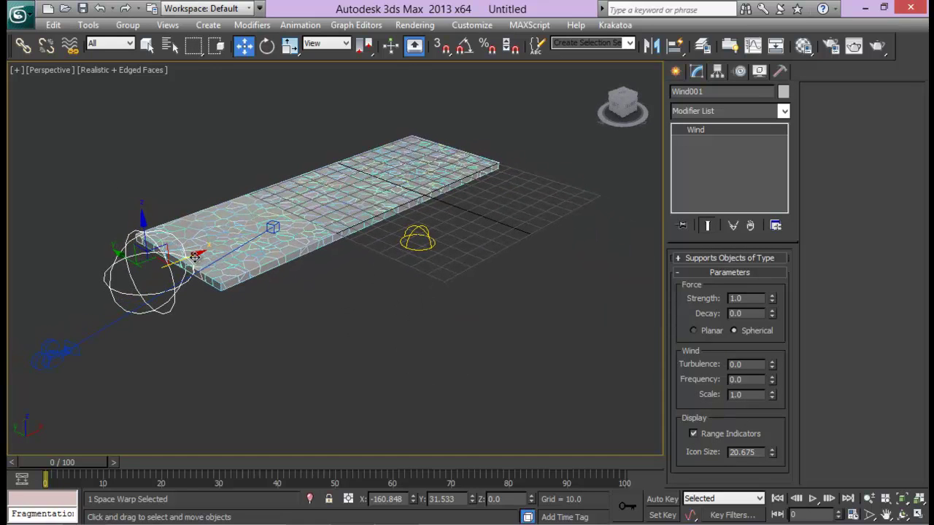
- Move the wind along the X axis to about -117.8, onto the fragmented floor near the camera target
{"action": "left_click_drag", "start_coordinate": [178, 253], "coordinate": [341, 242]}
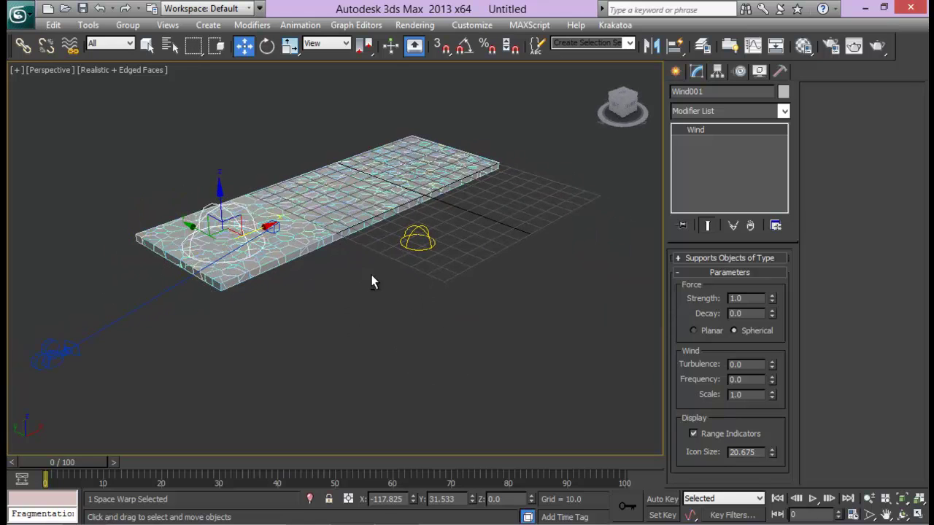
{"action": "middle_click_drag", "start_coordinate": [375, 282], "coordinate": [471, 255], "text": "alt"}
{"action": "scroll", "coordinate": [469, 283], "scroll_direction": "up", "scroll_amount": 3}
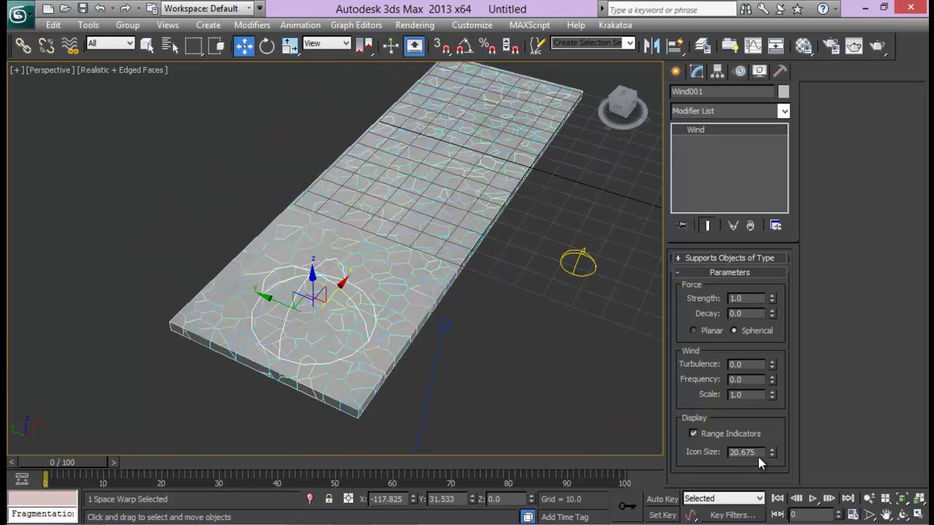
- Reduce the wind's icon size to about 15.4 and move it to about X -156.8, Y 55.4 at the slab's corner
{"action": "left_click_drag", "start_coordinate": [772, 454], "coordinate": [776, 464]}
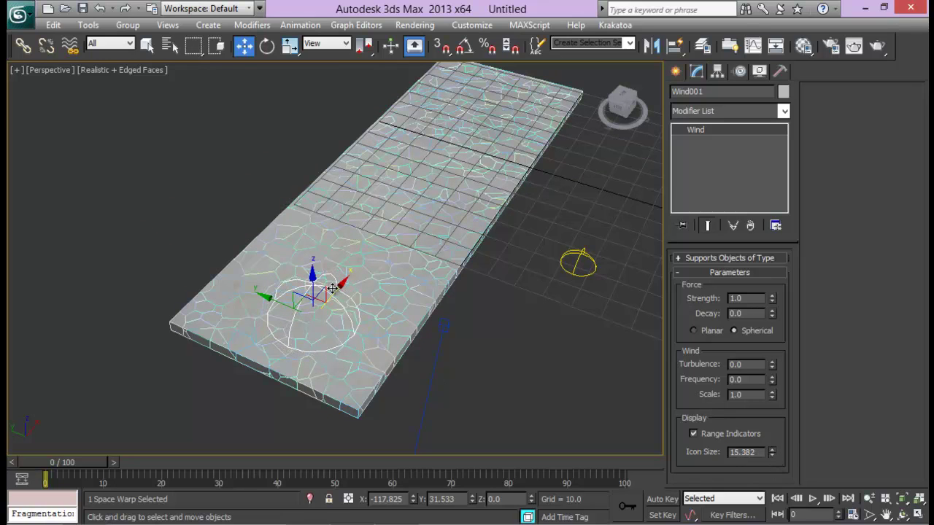
{"action": "left_click_drag", "start_coordinate": [332, 288], "coordinate": [143, 349]}
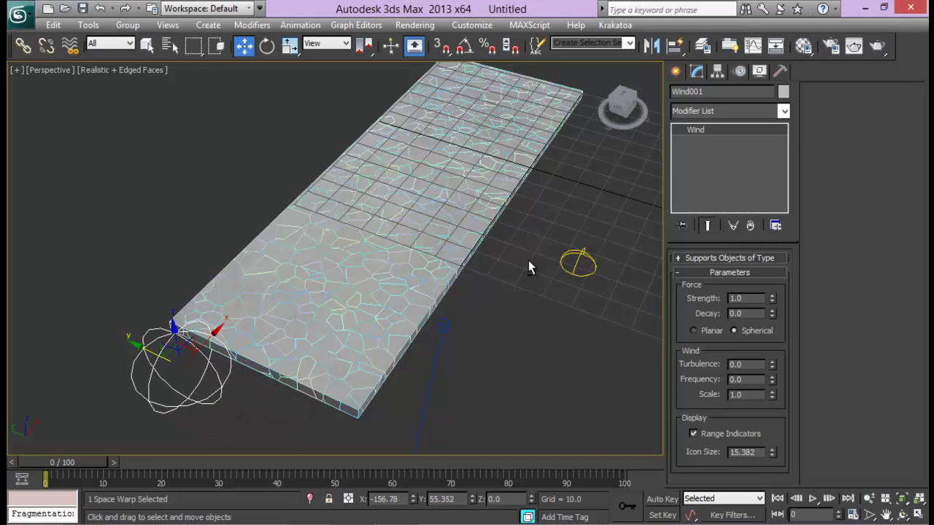
{"action": "middle_click_drag", "start_coordinate": [528, 261], "coordinate": [515, 248], "text": "alt"}
{"action": "key", "text": "alt+w"}
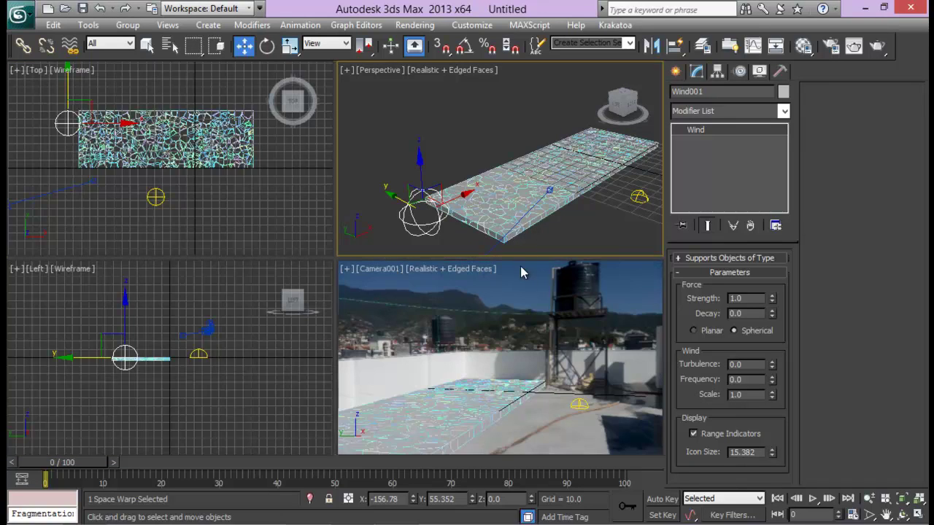
{"action": "middle_click_drag", "start_coordinate": [520, 143], "coordinate": [528, 106], "text": "alt"}
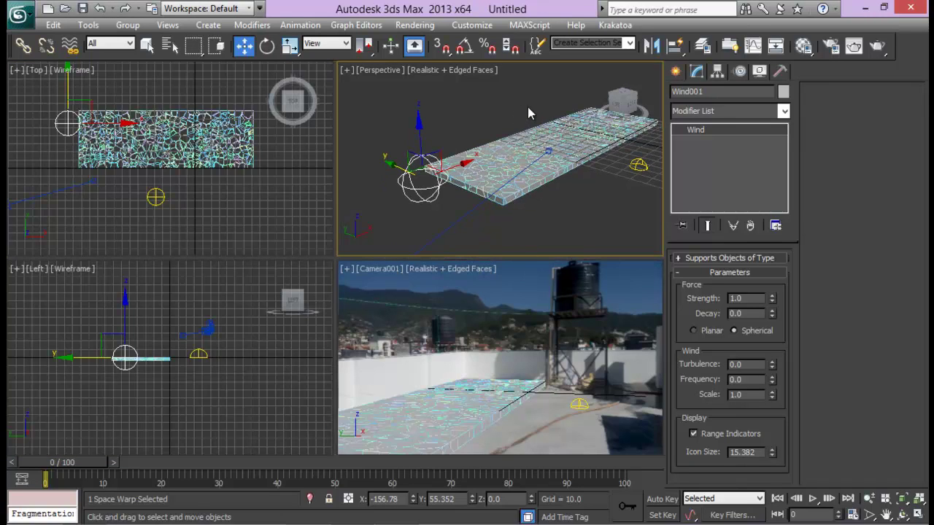
- Open the RayFire floater and show its object lists
{"action": "left_click", "coordinate": [676, 72]}
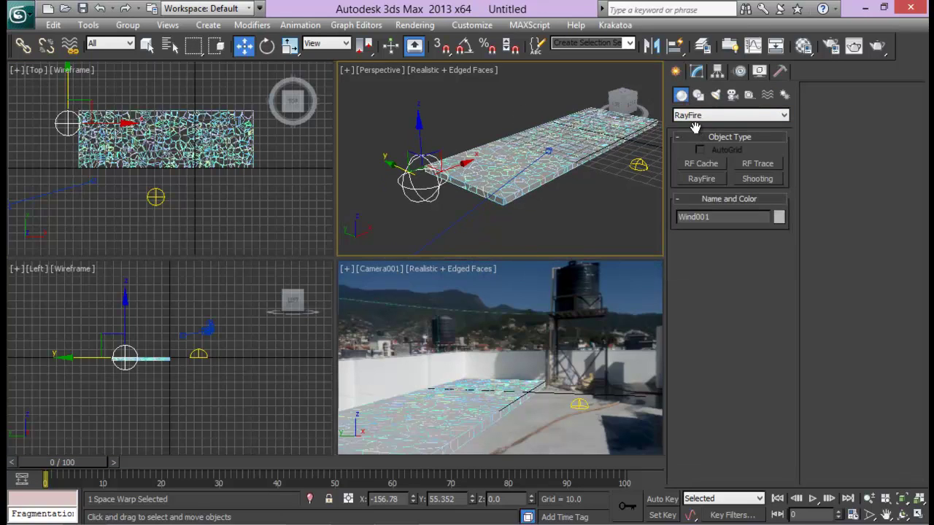
{"action": "left_click", "coordinate": [702, 178]}
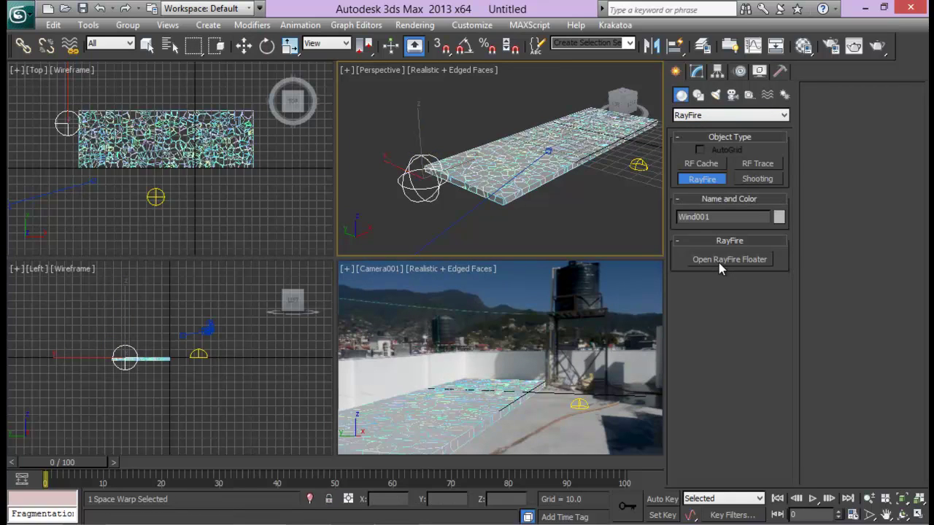
{"action": "left_click", "coordinate": [720, 261]}
{"action": "left_click_drag", "start_coordinate": [255, 146], "coordinate": [218, 41]}
{"action": "left_click", "coordinate": [179, 70]}
{"action": "left_click", "coordinate": [149, 299]}
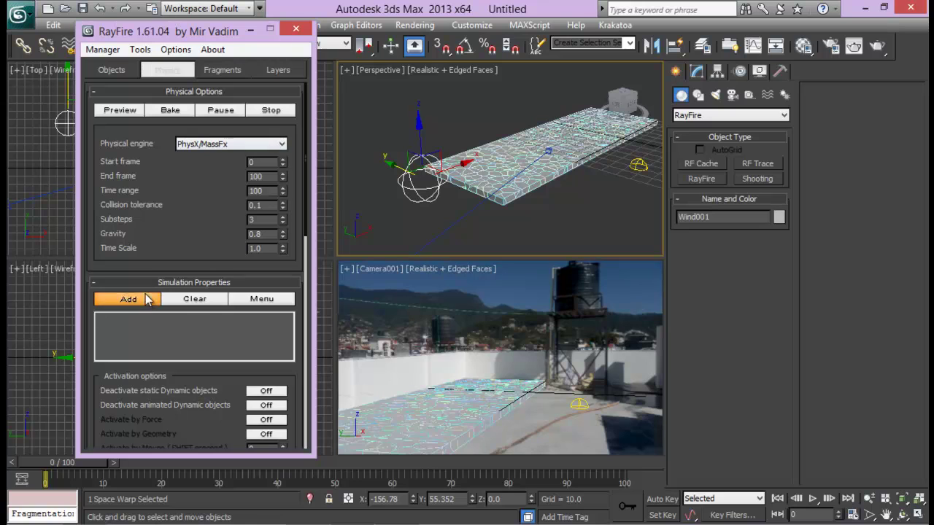
{"action": "left_click", "coordinate": [111, 70]}
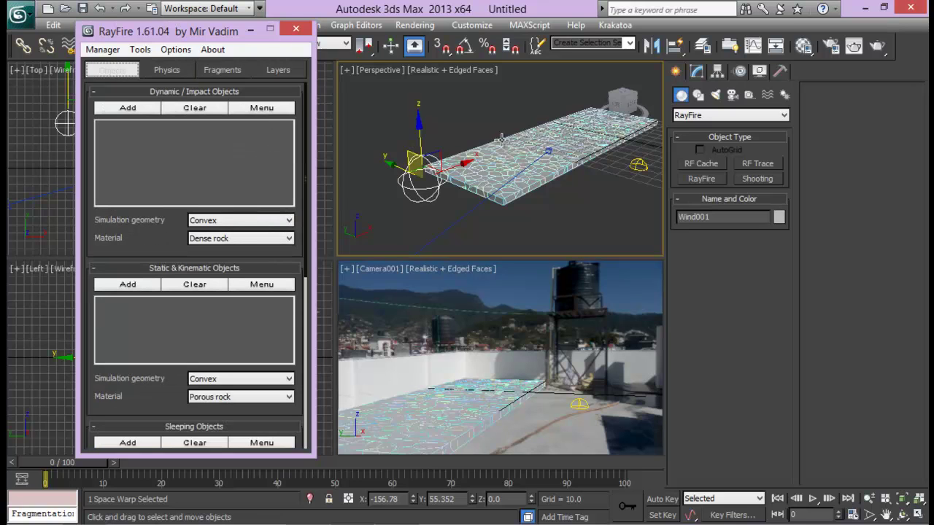
- Select all the slab fragments, excluding the wind and the camera target, and add them as dynamic/impact objects
{"action": "middle_click_drag", "start_coordinate": [461, 157], "coordinate": [450, 163]}
{"action": "middle_click_drag", "start_coordinate": [517, 160], "coordinate": [562, 141], "text": "alt"}
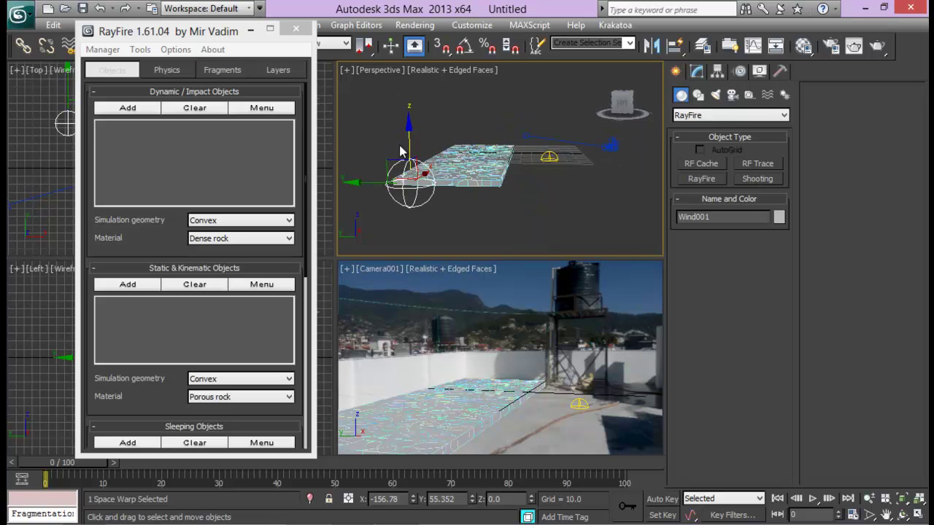
{"action": "left_click_drag", "start_coordinate": [356, 102], "coordinate": [523, 216]}
{"action": "middle_click_drag", "start_coordinate": [523, 216], "coordinate": [493, 209], "text": "alt"}
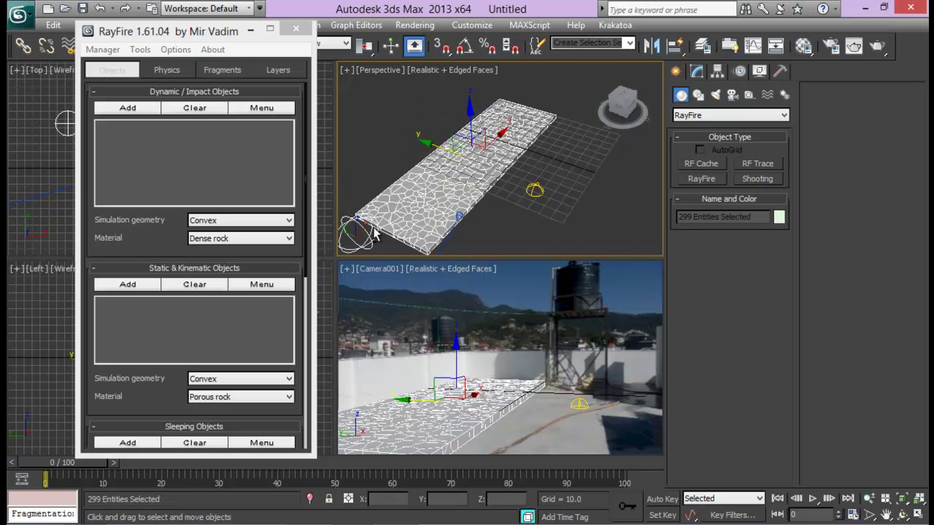
{"action": "left_click", "coordinate": [348, 222], "text": "alt"}
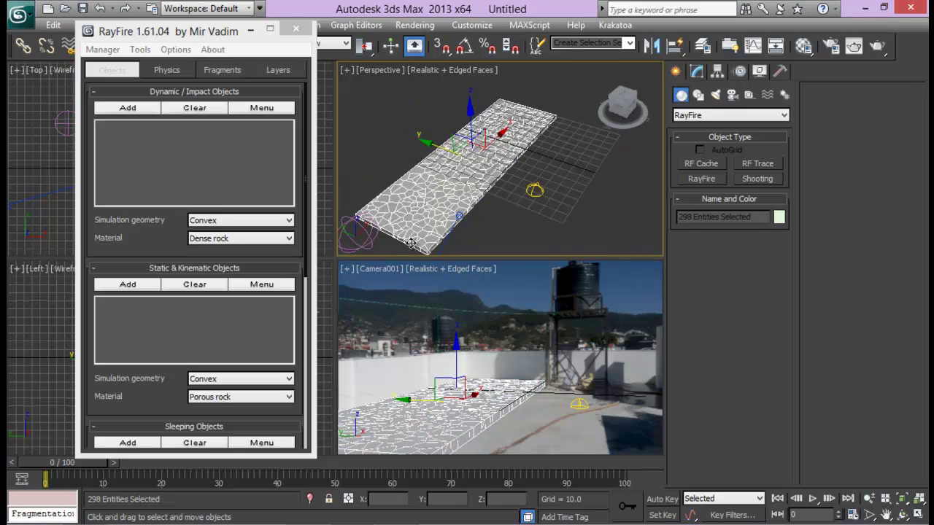
{"action": "left_click", "coordinate": [459, 216], "text": "alt"}
{"action": "middle_click_drag", "start_coordinate": [547, 161], "coordinate": [587, 174], "text": "alt"}
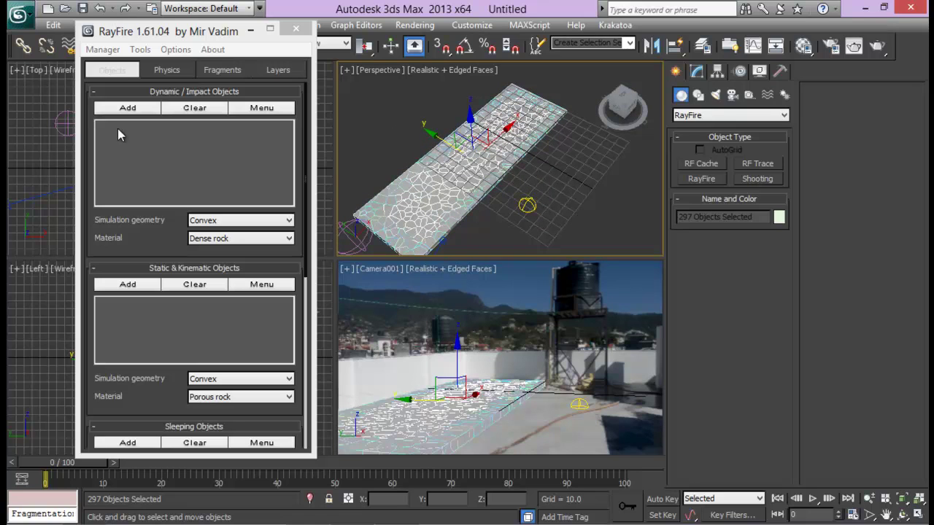
{"action": "left_click", "coordinate": [127, 109]}
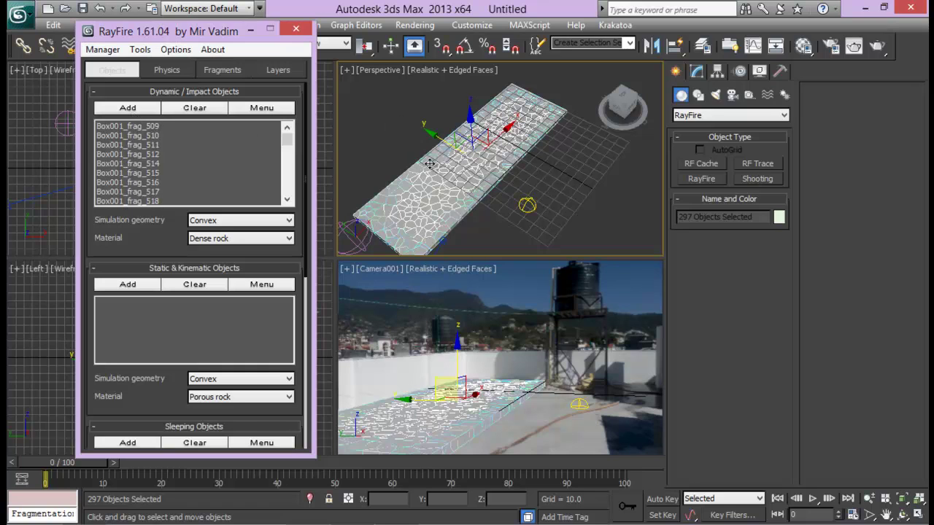
- Minimize the RayFire floater and select the wind in the top view
{"action": "left_click", "coordinate": [465, 136]}
{"action": "middle_click_drag", "start_coordinate": [467, 120], "coordinate": [464, 111], "text": "alt"}
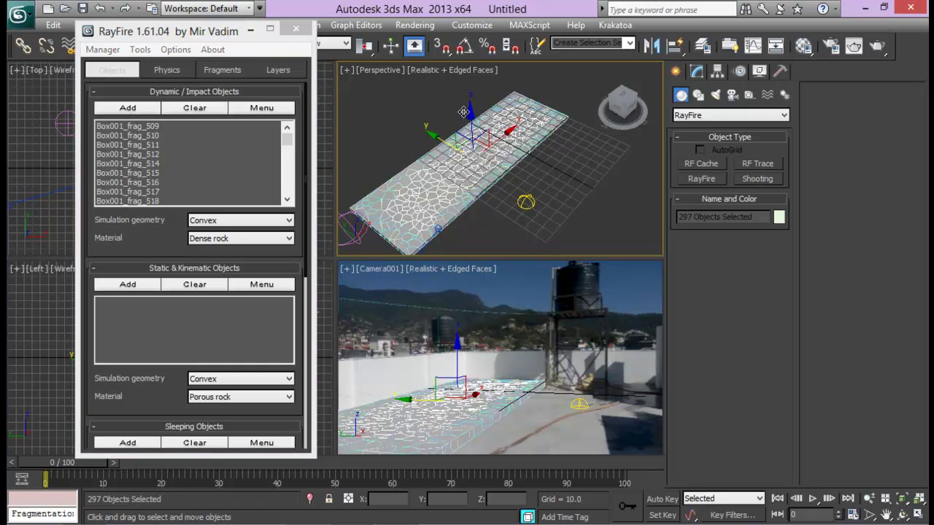
{"action": "middle_click_drag", "start_coordinate": [401, 143], "coordinate": [459, 138]}
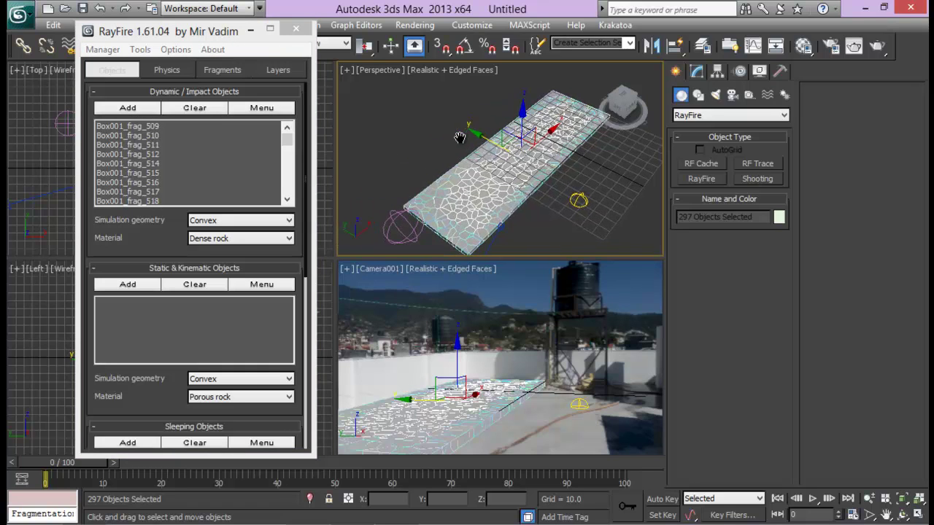
{"action": "left_click", "coordinate": [250, 30]}
{"action": "left_click", "coordinate": [67, 124]}
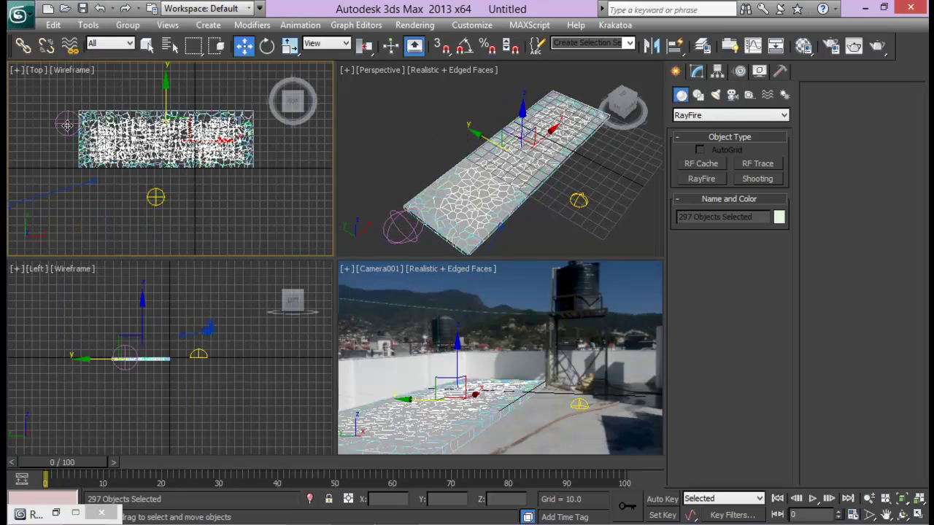
{"action": "middle_click_drag", "start_coordinate": [157, 134], "coordinate": [181, 176]}
{"action": "scroll", "coordinate": [188, 140], "scroll_direction": "up", "scroll_amount": 2}
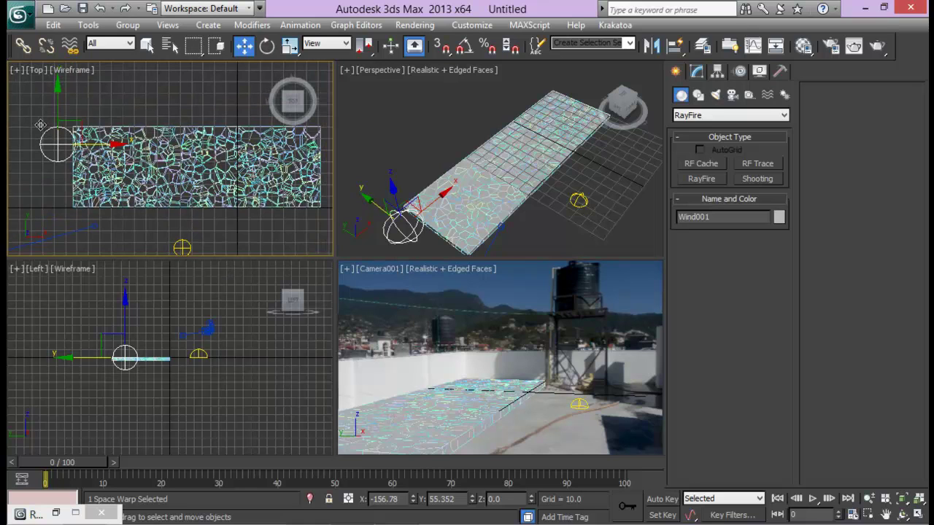
- Set the animation end time to frame 150
{"action": "left_click", "coordinate": [852, 514]}
{"action": "type", "text": "15"}
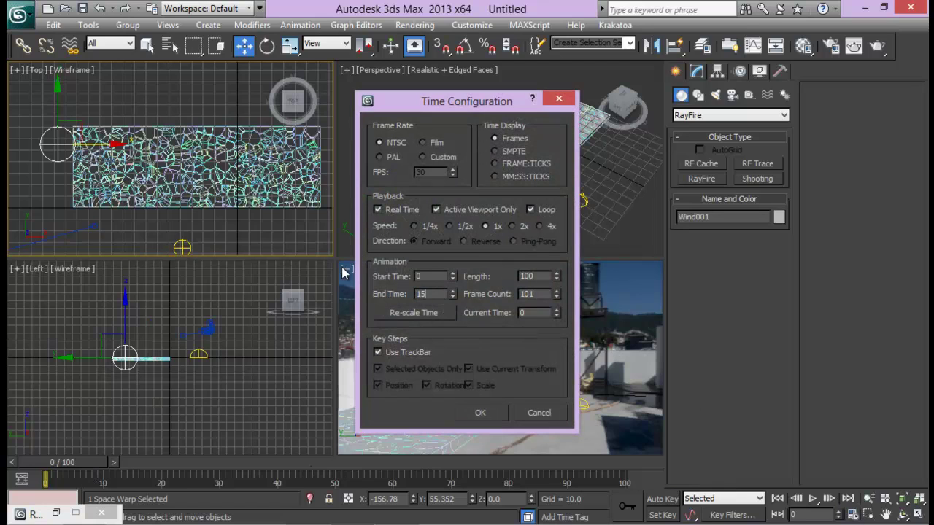
{"action": "type", "text": "0"}
{"action": "key", "text": "Return"}
{"action": "left_click", "coordinate": [481, 413]}
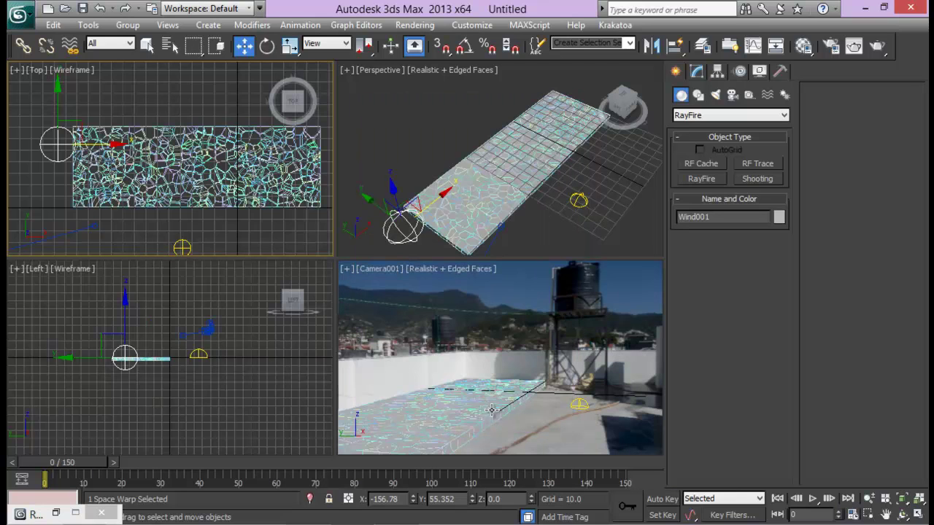
- Turn on Auto Key and, at frame 80, move the wind along X to the slab's far end
{"action": "left_click", "coordinate": [661, 499]}
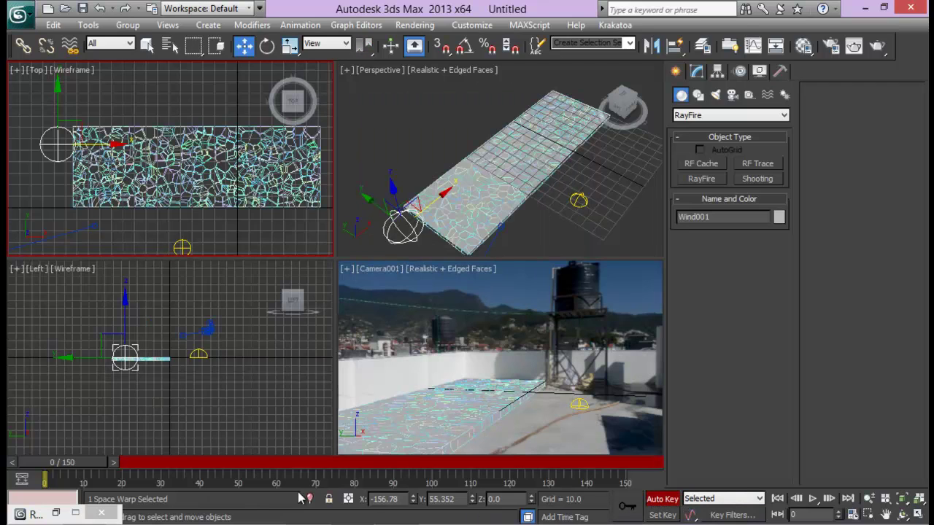
{"action": "left_click_drag", "start_coordinate": [81, 467], "coordinate": [371, 464]}
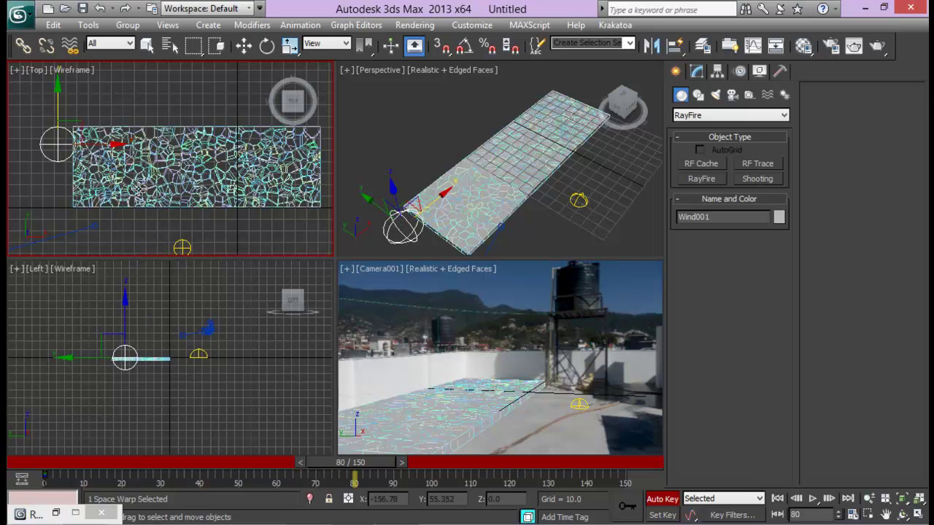
{"action": "key", "text": "w"}
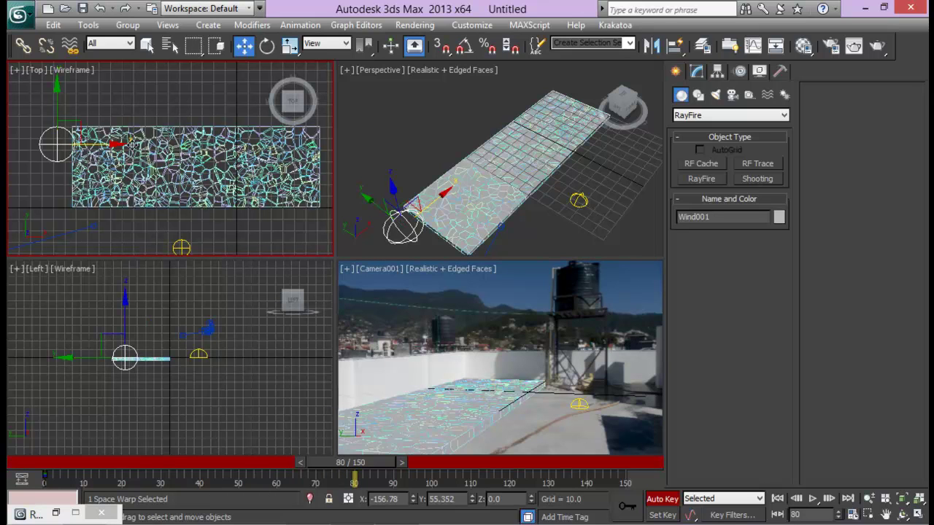
{"action": "left_click_drag", "start_coordinate": [134, 143], "coordinate": [380, 148]}
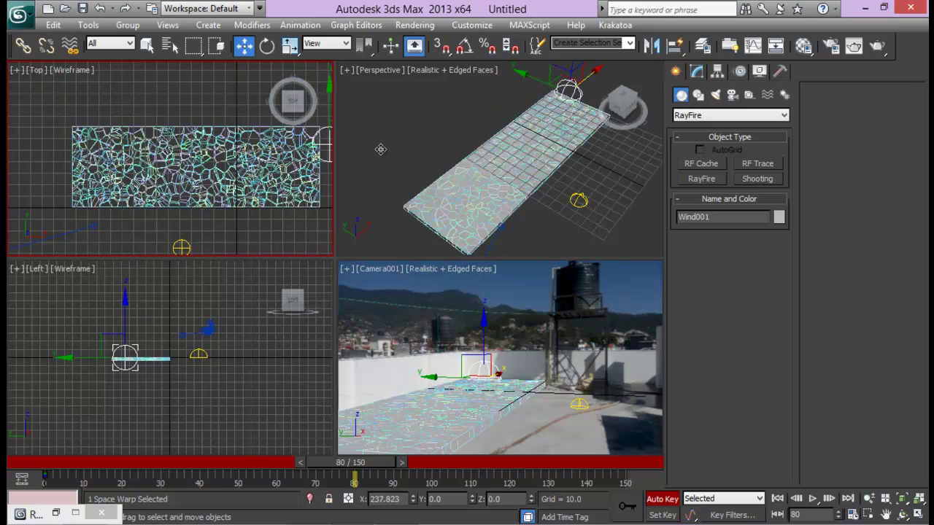
- Keyframe the wind at about Y 22.6 on frame 20, and back near the slab's high-Y edge on frame 28
{"action": "left_click_drag", "start_coordinate": [358, 465], "coordinate": [157, 477]}
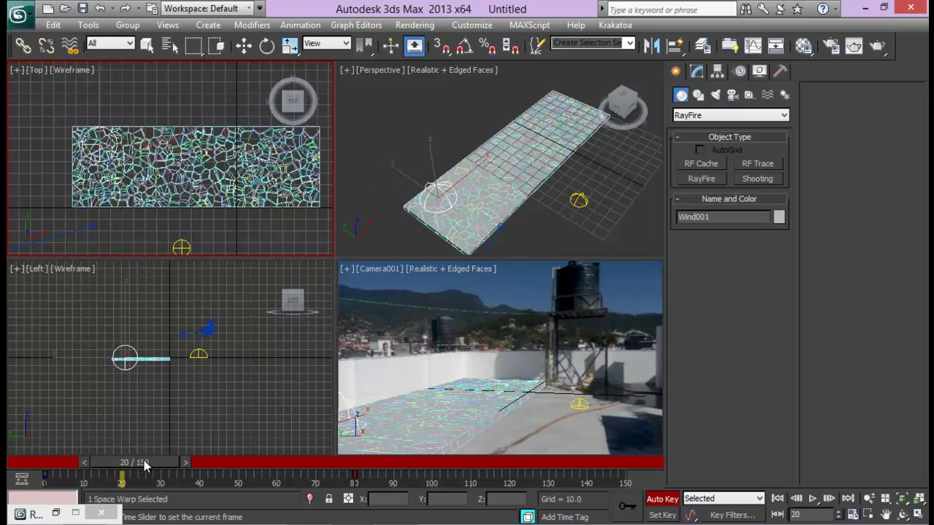
{"action": "key", "text": "w"}
{"action": "left_click_drag", "start_coordinate": [102, 107], "coordinate": [102, 141]}
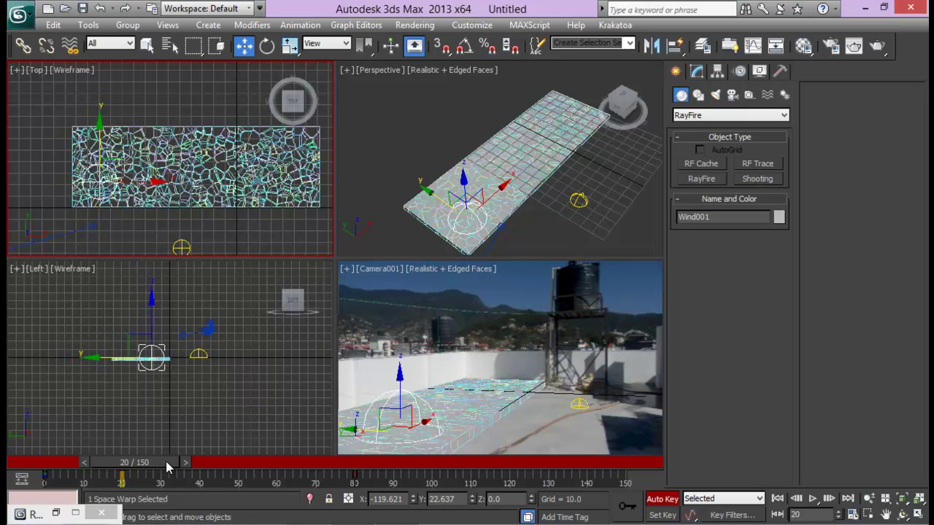
{"action": "left_click_drag", "start_coordinate": [166, 461], "coordinate": [198, 464]}
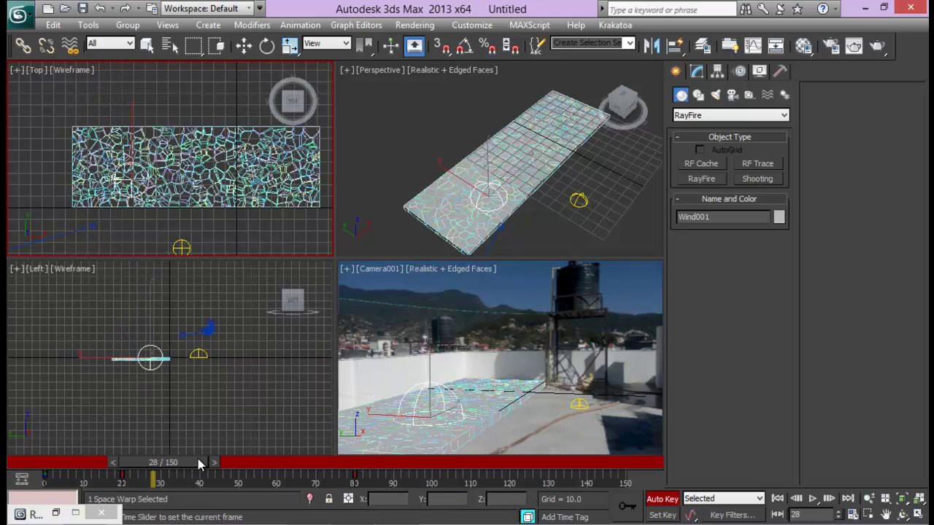
{"action": "key", "text": "w"}
{"action": "left_click_drag", "start_coordinate": [131, 144], "coordinate": [86, 143]}
- Keyframe the wind at about Y 22.6 on frame 37 and about Y 48.4 on frame 46
{"action": "left_click_drag", "start_coordinate": [172, 465], "coordinate": [198, 462]}
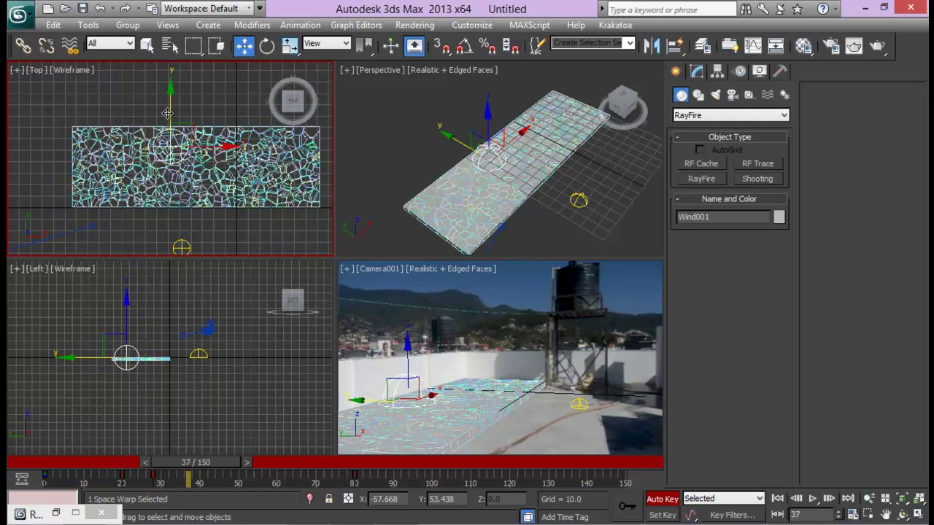
{"action": "left_click_drag", "start_coordinate": [169, 104], "coordinate": [171, 134]}
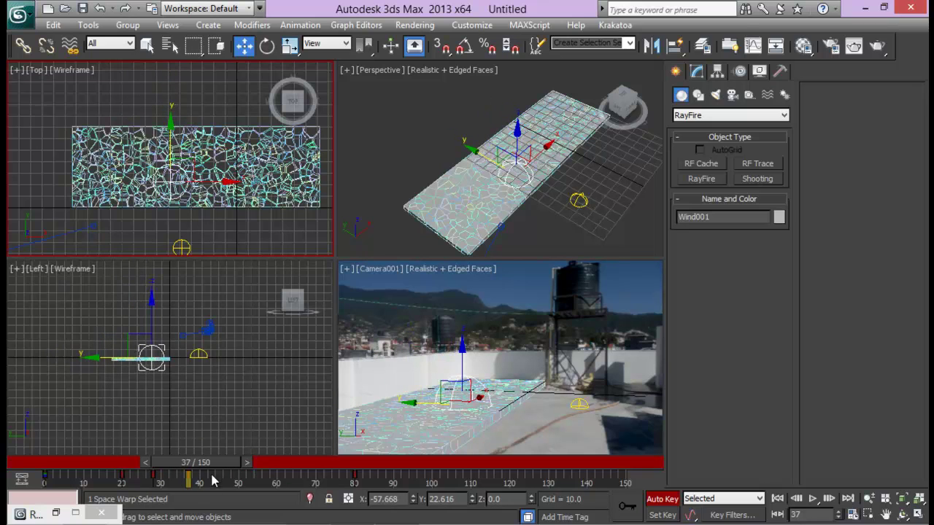
{"action": "left_click_drag", "start_coordinate": [220, 467], "coordinate": [247, 466]}
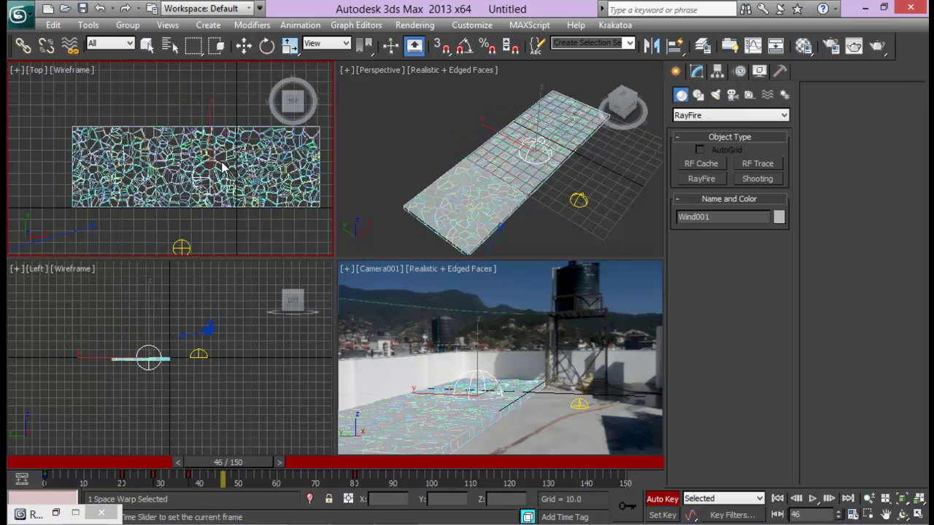
{"action": "left_click_drag", "start_coordinate": [208, 141], "coordinate": [208, 123]}
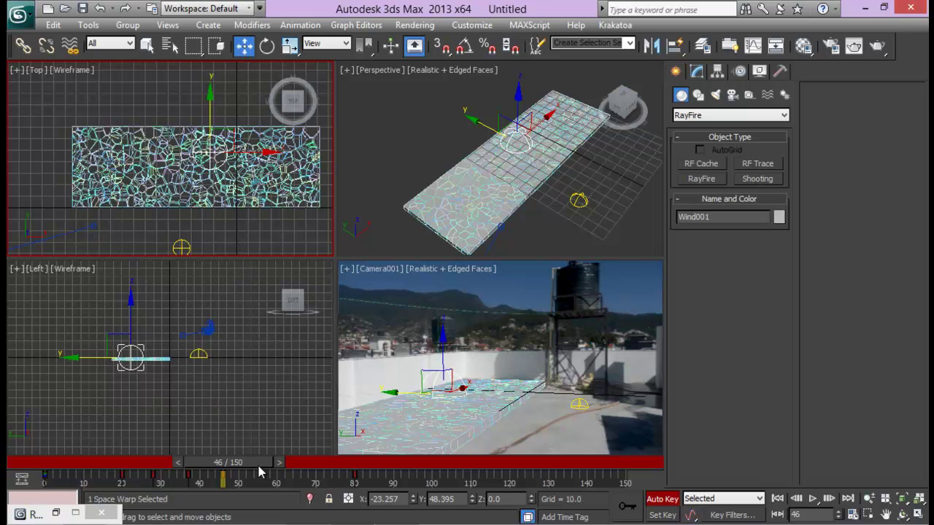
- Keyframe the wind toward the slab's low-Y edge at about frame 53 and toward its high-Y edge at frame 61
{"action": "left_click_drag", "start_coordinate": [259, 467], "coordinate": [281, 463]}
{"action": "left_click_drag", "start_coordinate": [243, 122], "coordinate": [246, 137]}
{"action": "left_click_drag", "start_coordinate": [276, 459], "coordinate": [310, 469]}
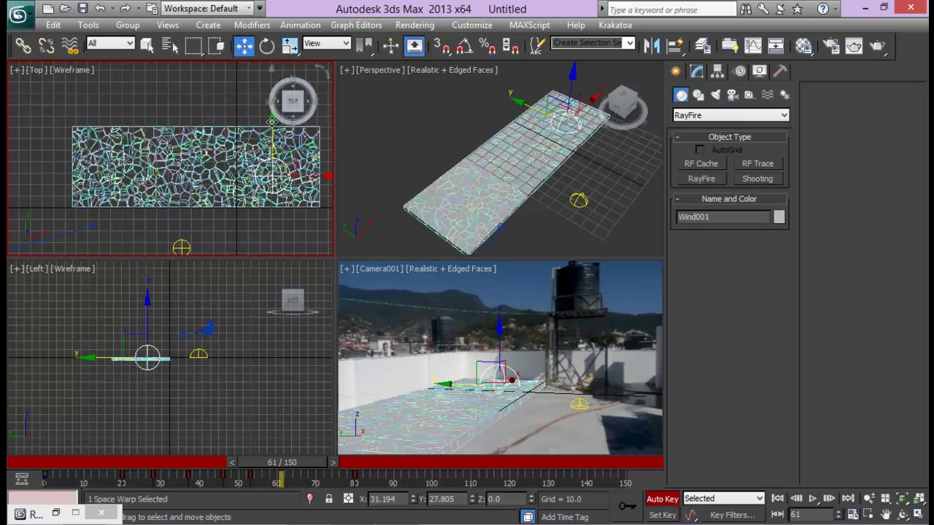
{"action": "left_click_drag", "start_coordinate": [272, 137], "coordinate": [272, 113]}
- Keyframe the wind toward the slab's low-Y edge at frame 68
{"action": "left_click_drag", "start_coordinate": [297, 467], "coordinate": [320, 467]}
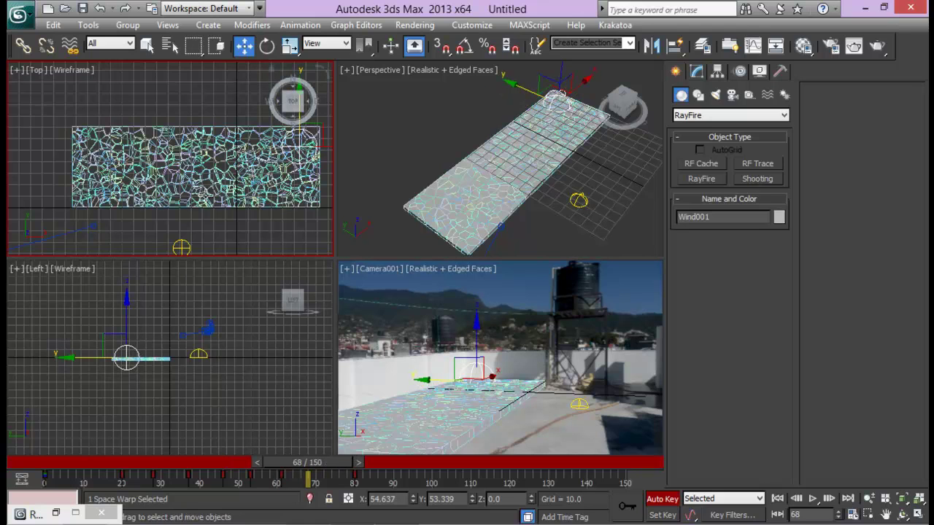
{"action": "middle_click_drag", "start_coordinate": [299, 100], "coordinate": [246, 93]}
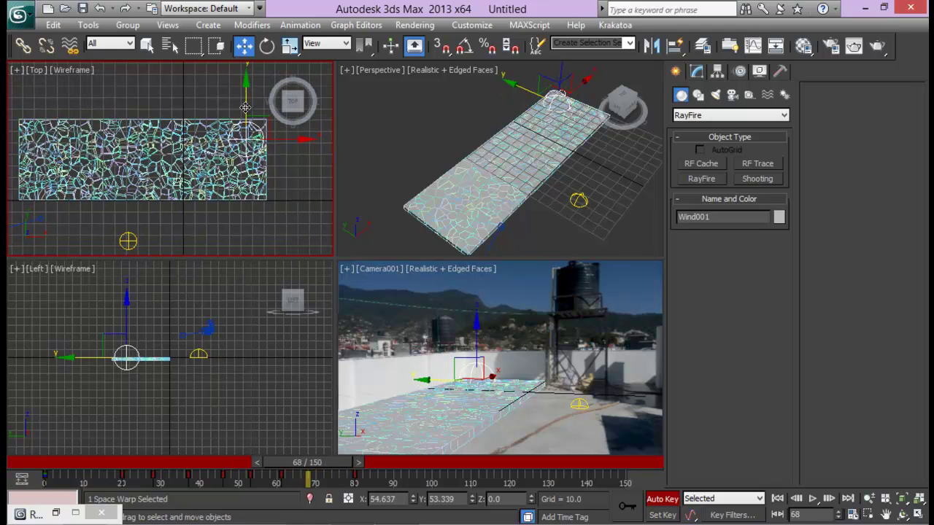
{"action": "left_click_drag", "start_coordinate": [245, 107], "coordinate": [248, 134]}
- At frame 40, enlarge the wind's icon size to 20.92
{"action": "left_click_drag", "start_coordinate": [316, 467], "coordinate": [207, 467]}
{"action": "left_click", "coordinate": [697, 71]}
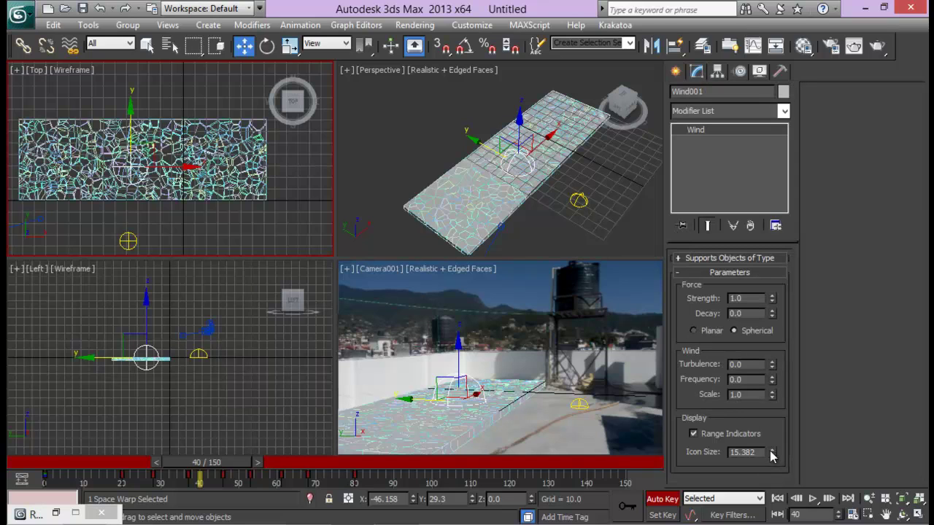
{"action": "left_click_drag", "start_coordinate": [772, 452], "coordinate": [766, 423]}
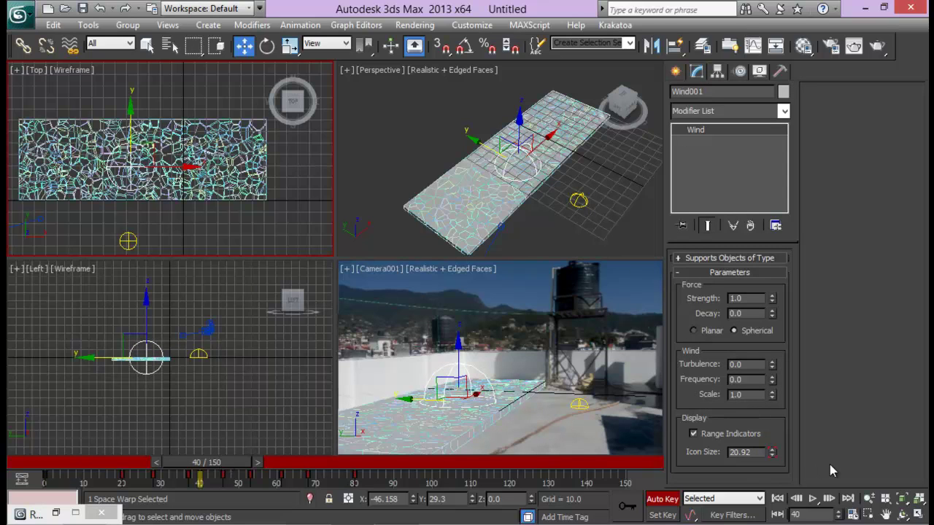
- Undo the keyed icon-size change and, with Auto Key turned off, set the wind's icon size to 23.0
{"action": "key", "text": "ctrl+z"}
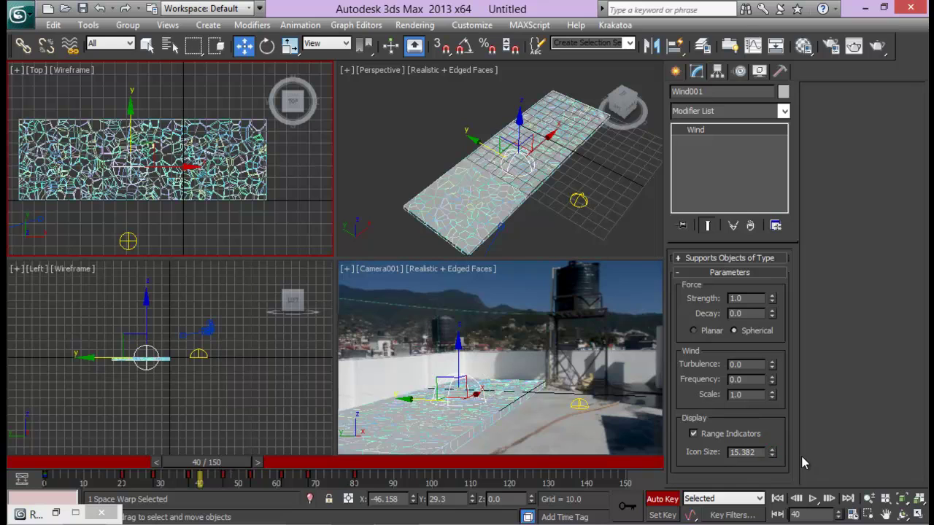
{"action": "left_click", "coordinate": [661, 499]}
{"action": "mouse_move", "coordinate": [775, 452]}
{"action": "left_mouse_down"}
{"action": "mouse_move", "coordinate": [772, 429]}
{"action": "mouse_move", "coordinate": [769, 438]}
{"action": "left_mouse_up"}
{"action": "left_click_drag", "start_coordinate": [252, 462], "coordinate": [350, 463]}
{"action": "key", "text": "w"}
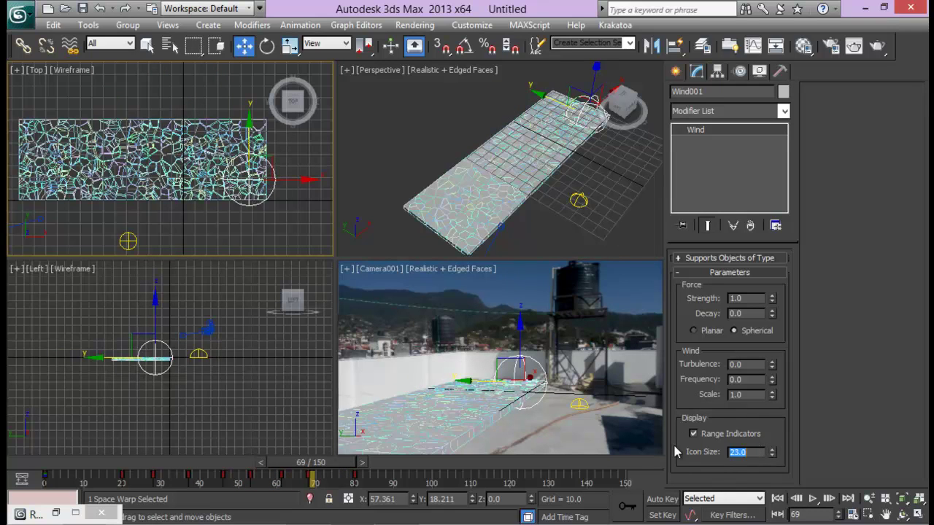
- Return to frame 0 and bring up RayFire's physics simulation properties beside the perspective view
{"action": "left_click_drag", "start_coordinate": [332, 463], "coordinate": [73, 463]}
{"action": "right_click", "coordinate": [558, 212]}
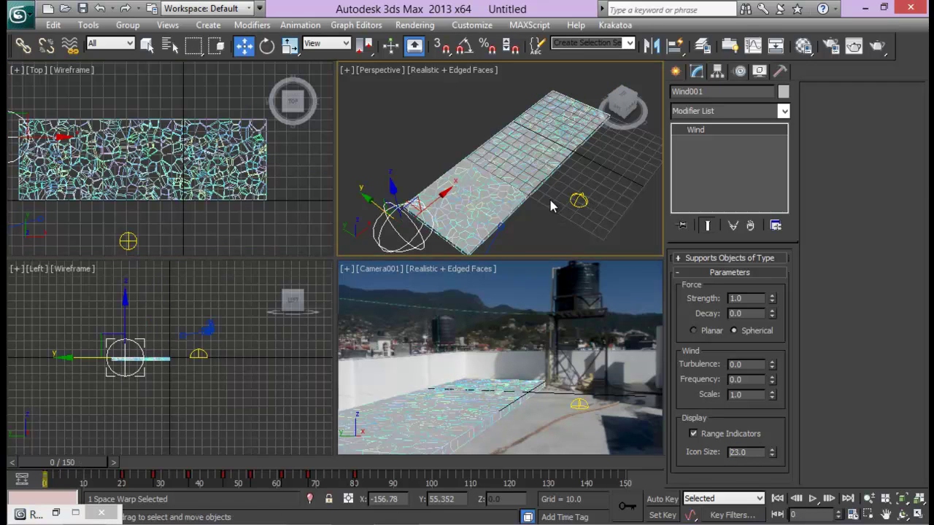
{"action": "left_click", "coordinate": [57, 513]}
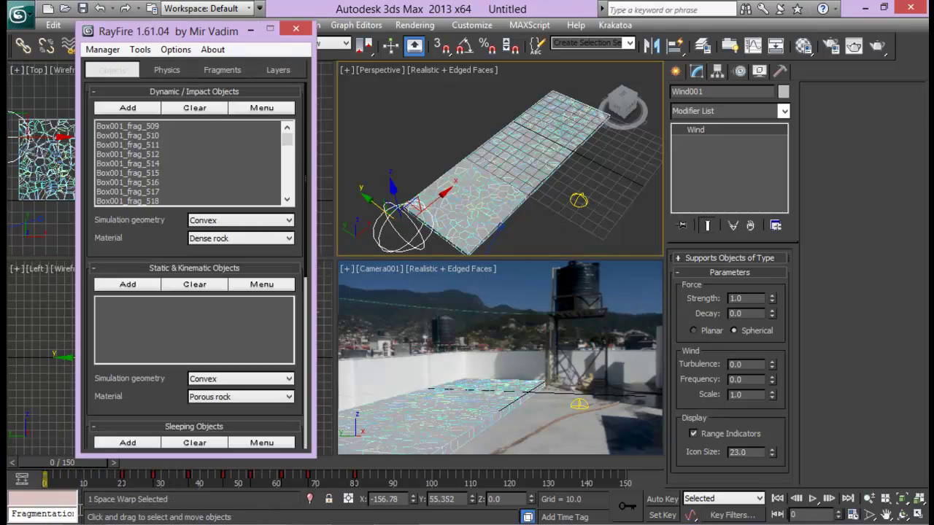
{"action": "left_click_drag", "start_coordinate": [195, 32], "coordinate": [766, 56]}
{"action": "left_click", "coordinate": [714, 124]}
{"action": "left_click_drag", "start_coordinate": [755, 253], "coordinate": [755, 149]}
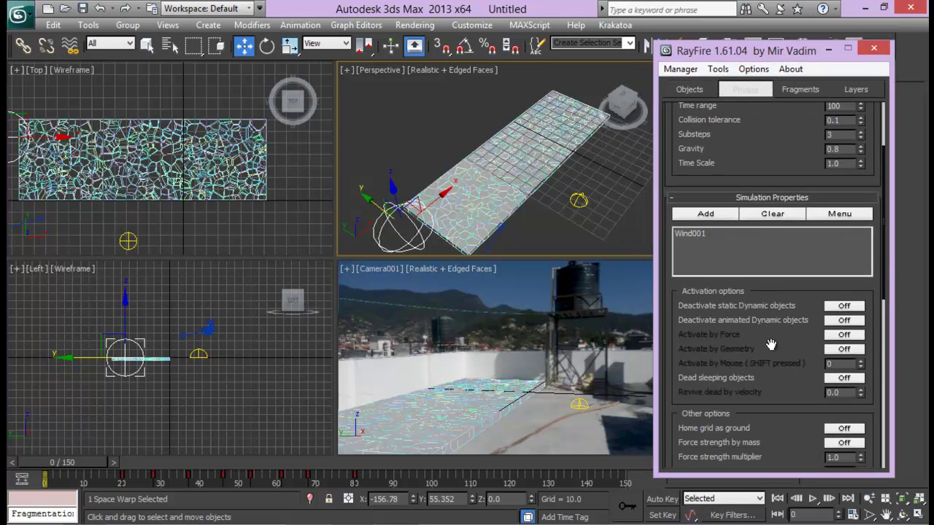
- Preview the simulation with Deactivate static Dynamic objects left off, and cancel it after a few frames
{"action": "left_click_drag", "start_coordinate": [772, 345], "coordinate": [771, 333]}
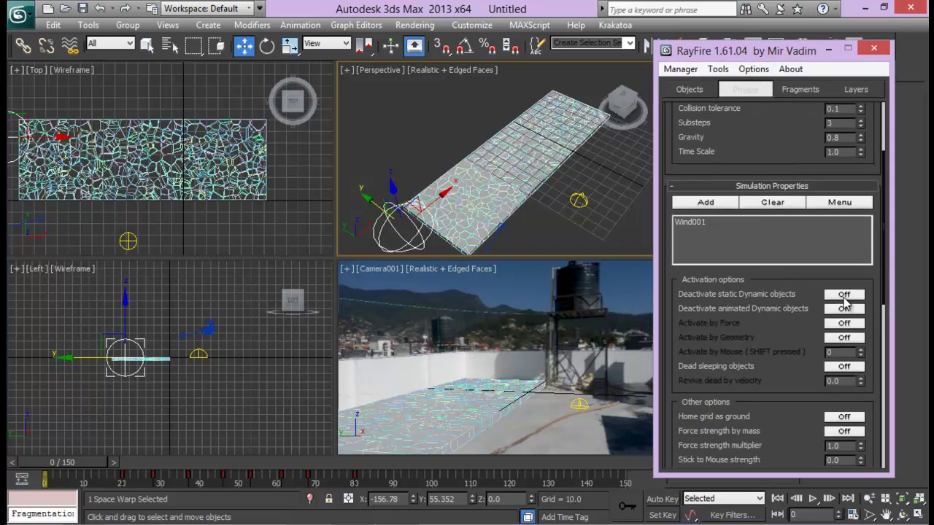
{"action": "left_click", "coordinate": [844, 295]}
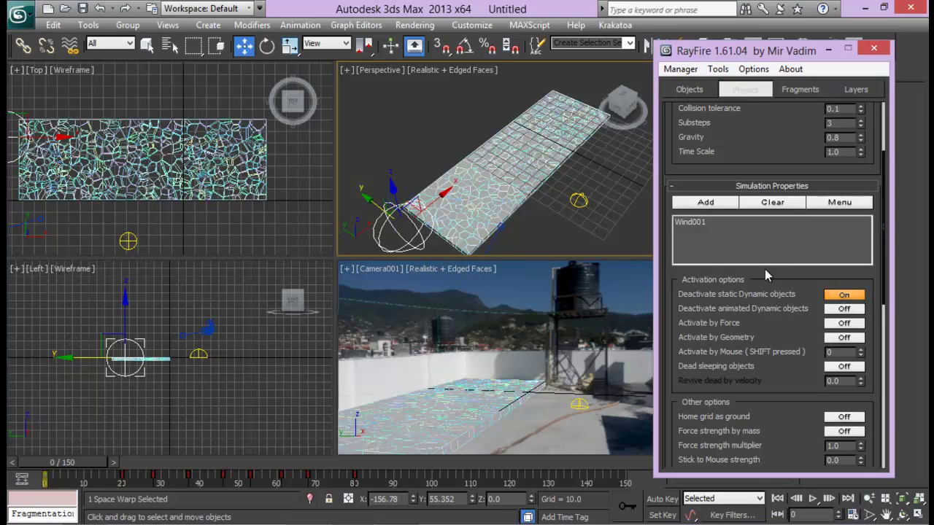
{"action": "left_click", "coordinate": [844, 294]}
{"action": "left_click_drag", "start_coordinate": [810, 170], "coordinate": [802, 346]}
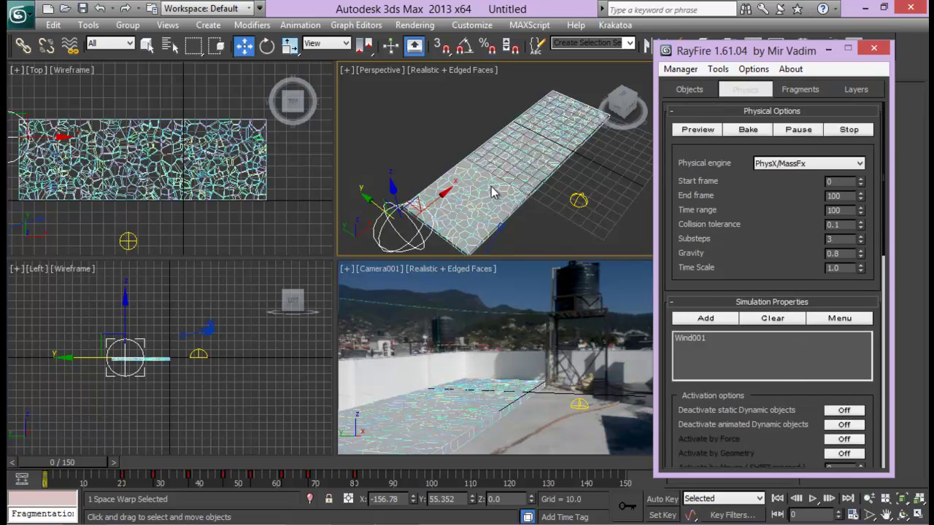
{"action": "left_click", "coordinate": [697, 130]}
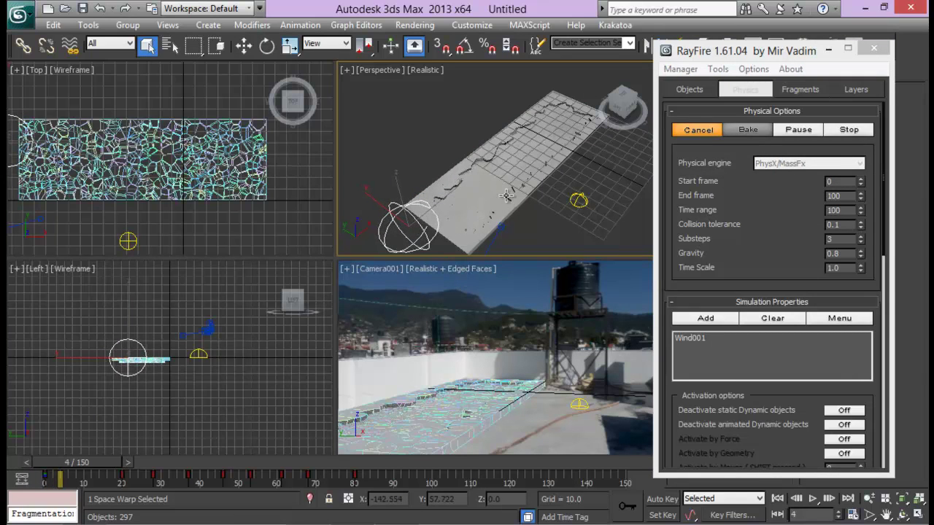
{"action": "left_click", "coordinate": [696, 130]}
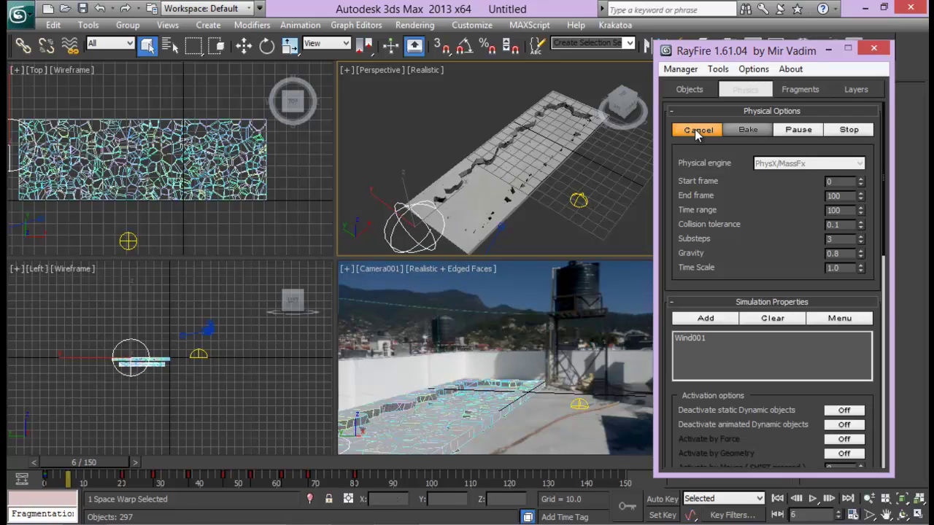
- Turn on Deactivate static Dynamic objects and Activate by Force, and preview the simulation
{"action": "left_click", "coordinate": [845, 411]}
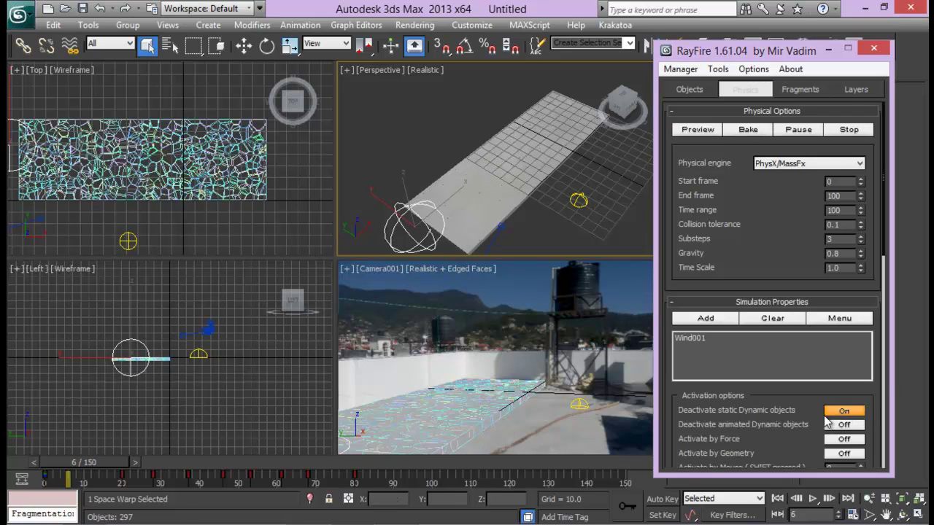
{"action": "left_click_drag", "start_coordinate": [809, 414], "coordinate": [809, 345]}
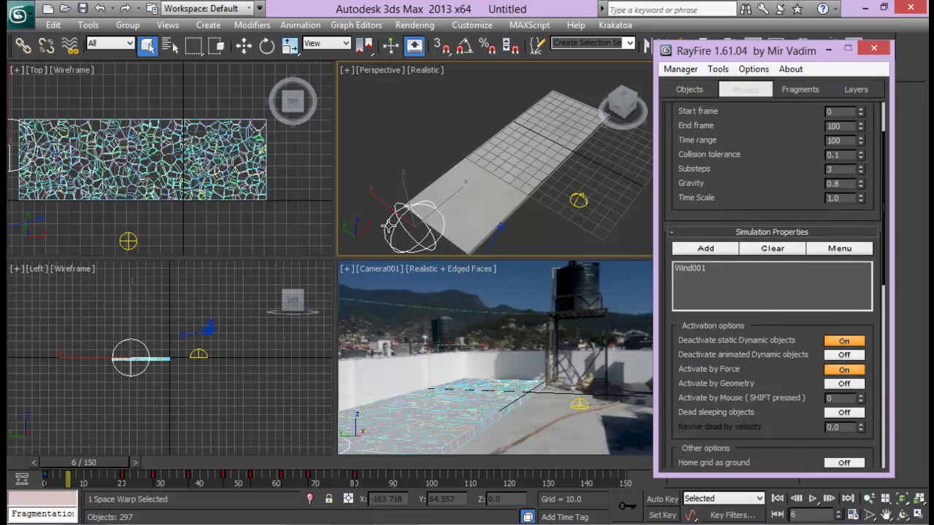
{"action": "mouse_move", "coordinate": [767, 147]}
{"action": "left_mouse_down"}
{"action": "mouse_move", "coordinate": [768, 192]}
{"action": "mouse_move", "coordinate": [766, 131]}
{"action": "left_mouse_up"}
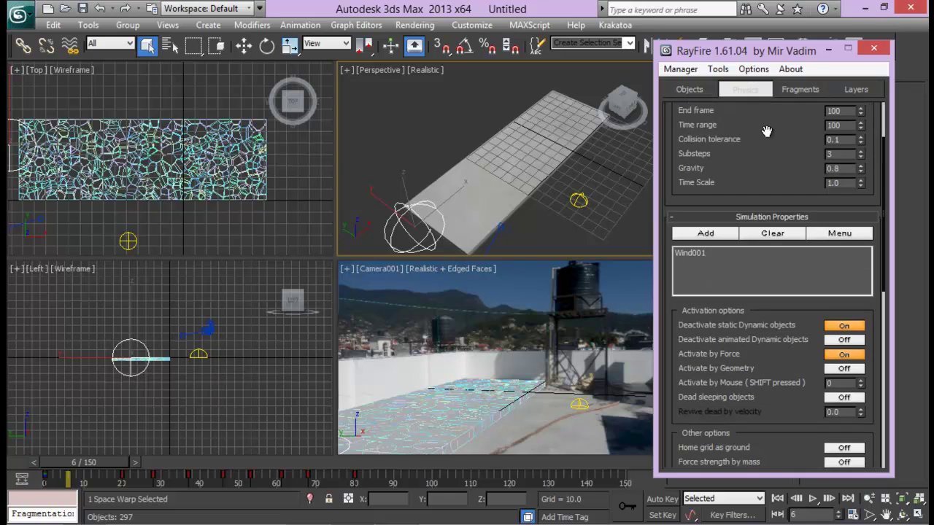
{"action": "left_click_drag", "start_coordinate": [788, 410], "coordinate": [788, 467]}
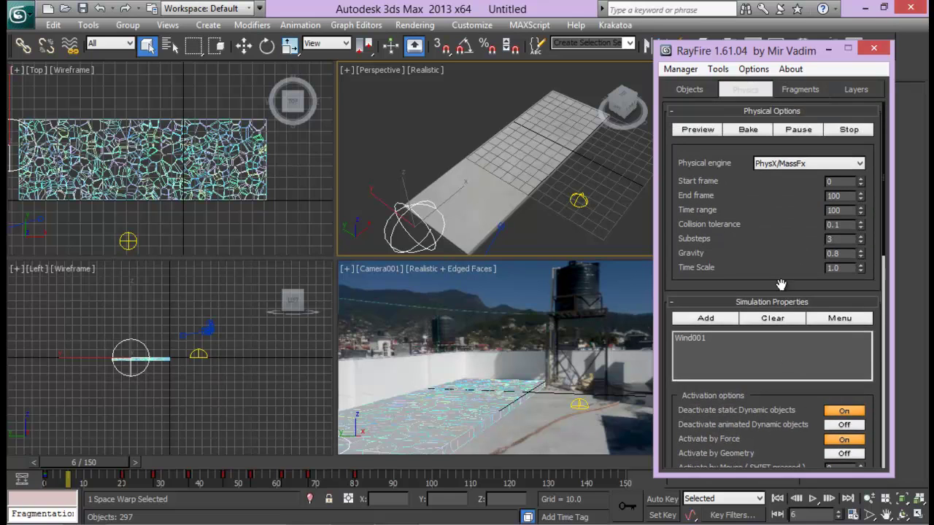
{"action": "left_click", "coordinate": [698, 130]}
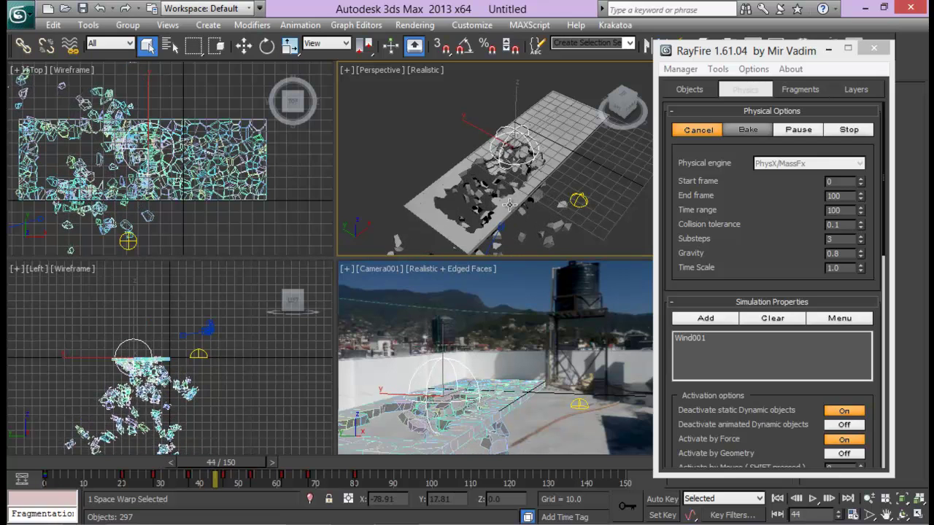
{"action": "left_click", "coordinate": [702, 131]}
- Set the strength of the spherical wind to 0.1
{"action": "left_click", "coordinate": [830, 49]}
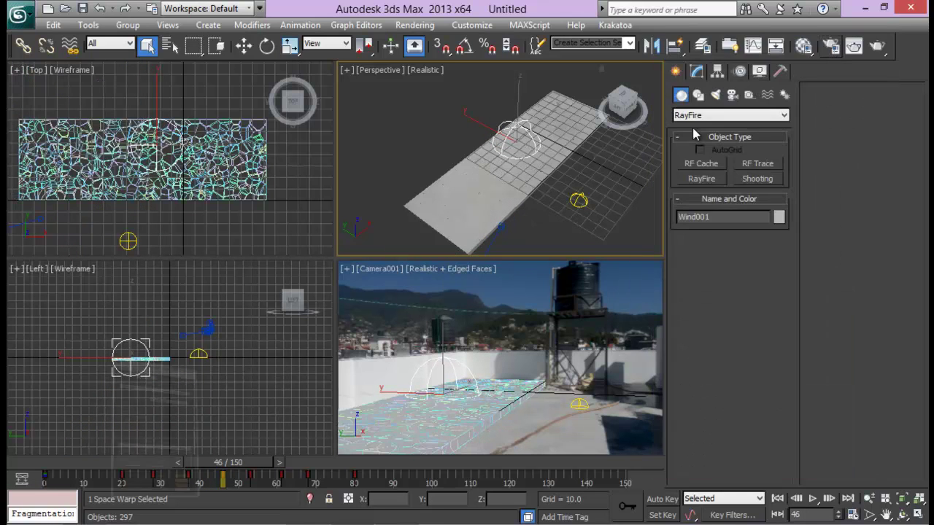
{"action": "left_click", "coordinate": [699, 71]}
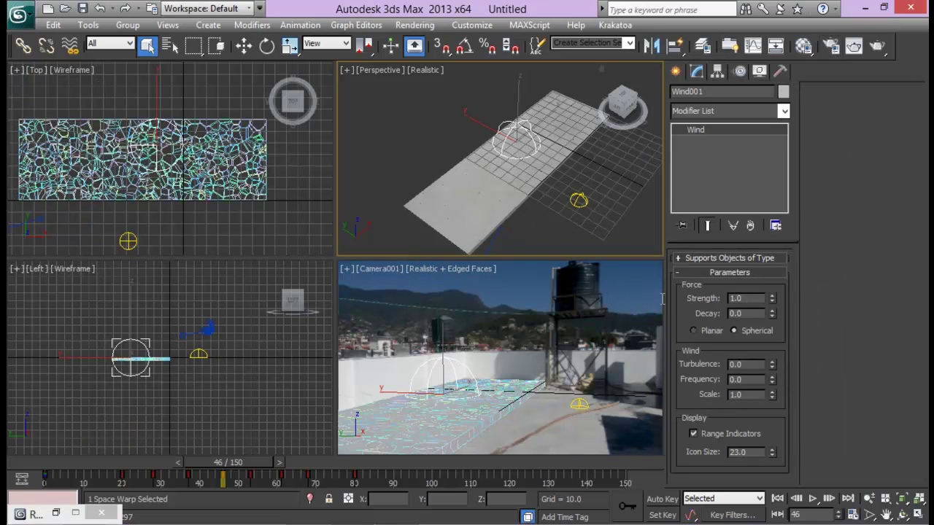
{"action": "type", "text": "0.1"}
{"action": "key", "text": "Return"}
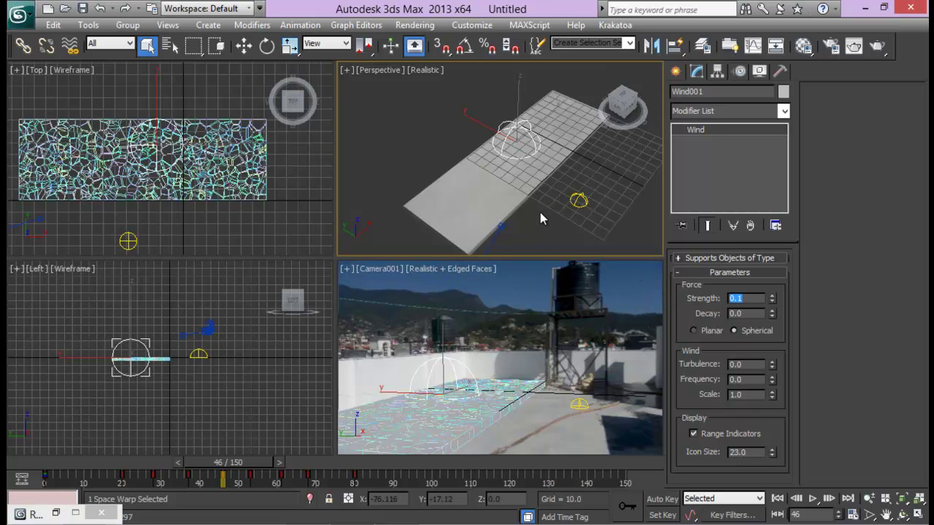
- Bake the RayFire simulation with the wind moving across the slab
{"action": "middle_click_drag", "start_coordinate": [534, 192], "coordinate": [532, 176], "text": "alt"}
{"action": "left_click", "coordinate": [56, 513]}
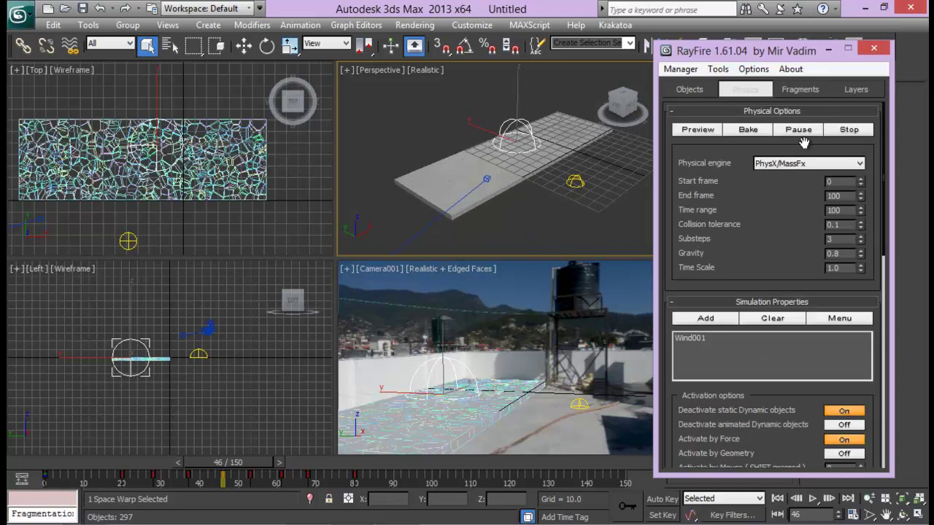
{"action": "left_click_drag", "start_coordinate": [787, 54], "coordinate": [819, 51]}
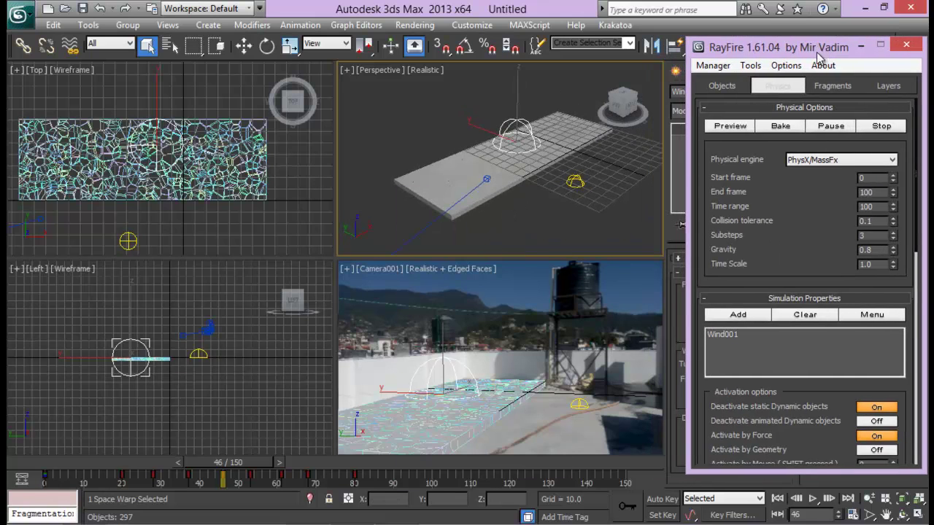
{"action": "left_click", "coordinate": [792, 128]}
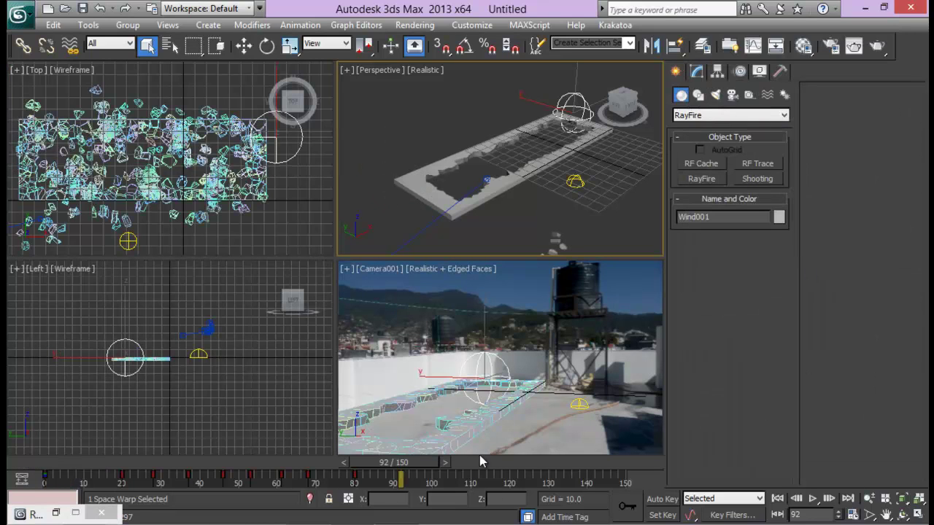
- Render the Camera001 view at frame 65 to check the collapsing floor, and close the render
{"action": "left_click_drag", "start_coordinate": [431, 463], "coordinate": [297, 476]}
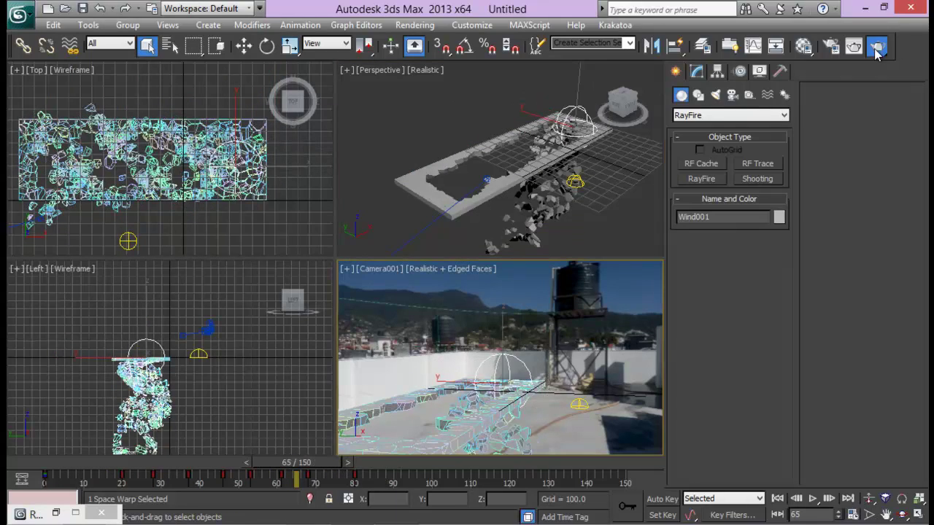
{"action": "left_click", "coordinate": [876, 47]}
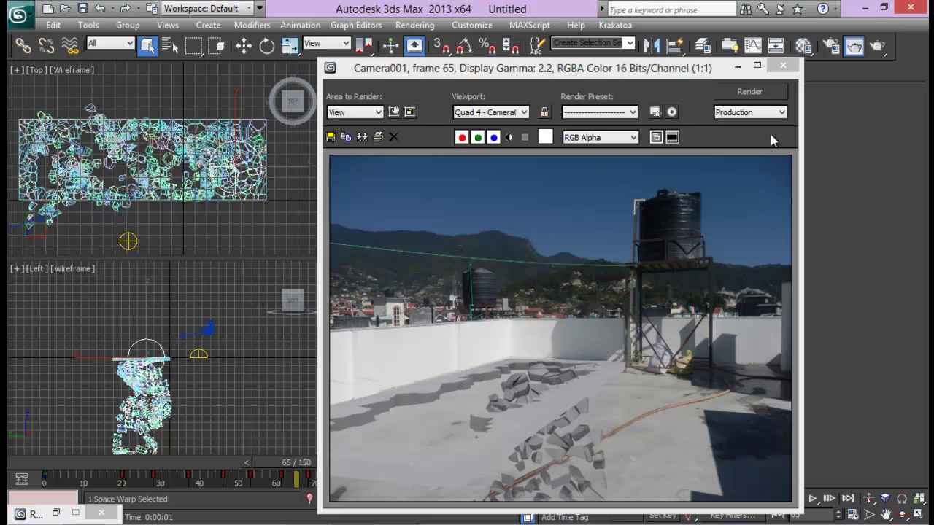
{"action": "left_click", "coordinate": [783, 66]}
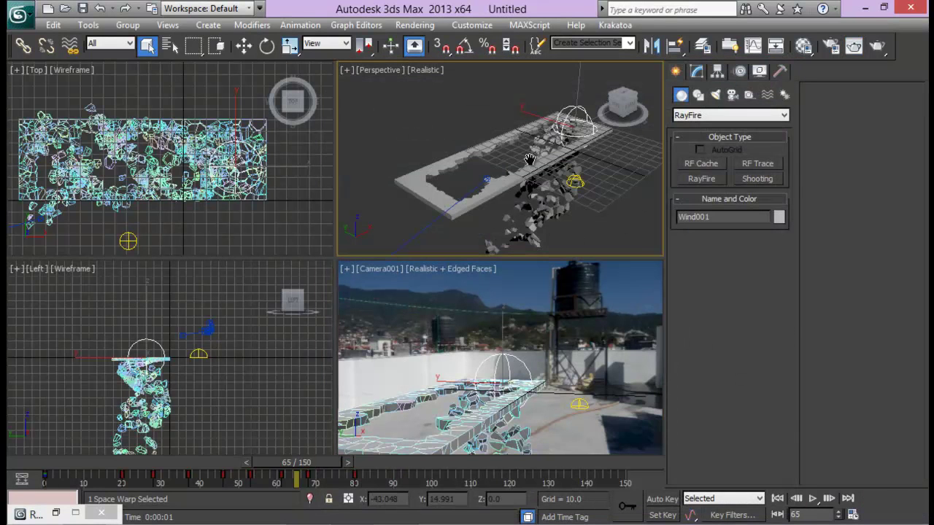
- Examine the debris falling below the slab in the perspective view and play the Final Render video for comparison
{"action": "scroll", "coordinate": [530, 164], "scroll_direction": "down", "scroll_amount": 3}
{"action": "middle_click_drag", "start_coordinate": [572, 204], "coordinate": [543, 148], "text": "alt"}
{"action": "scroll", "coordinate": [543, 148], "scroll_direction": "down", "scroll_amount": 3}
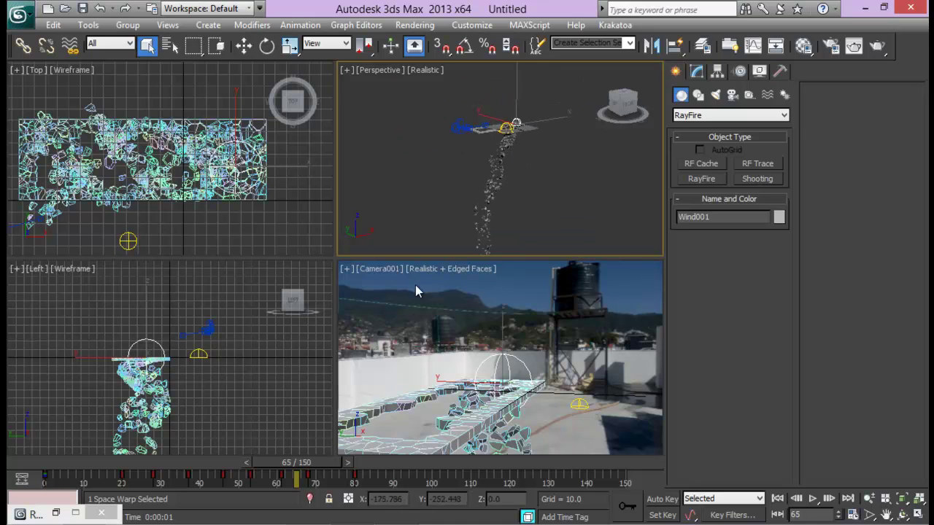
{"action": "scroll", "coordinate": [460, 194], "scroll_direction": "up", "scroll_amount": 4}
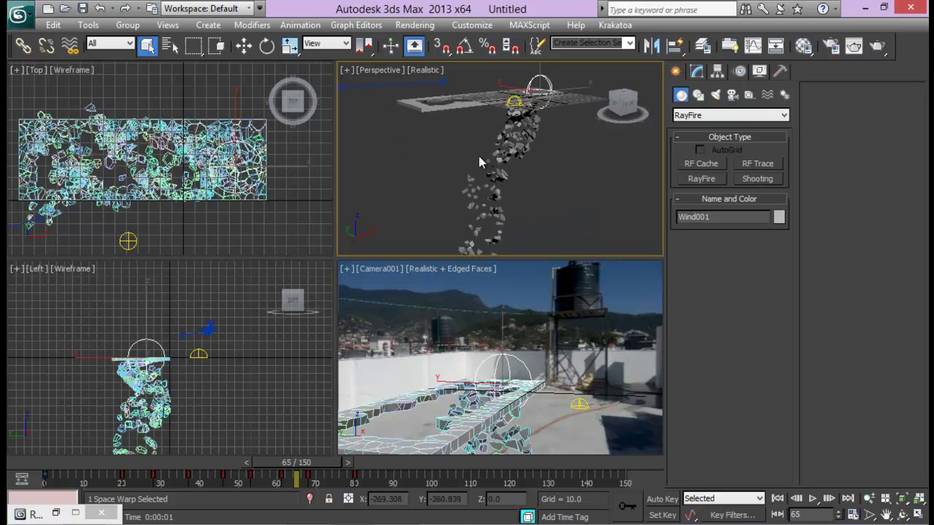
{"action": "middle_click_drag", "start_coordinate": [478, 193], "coordinate": [538, 229]}
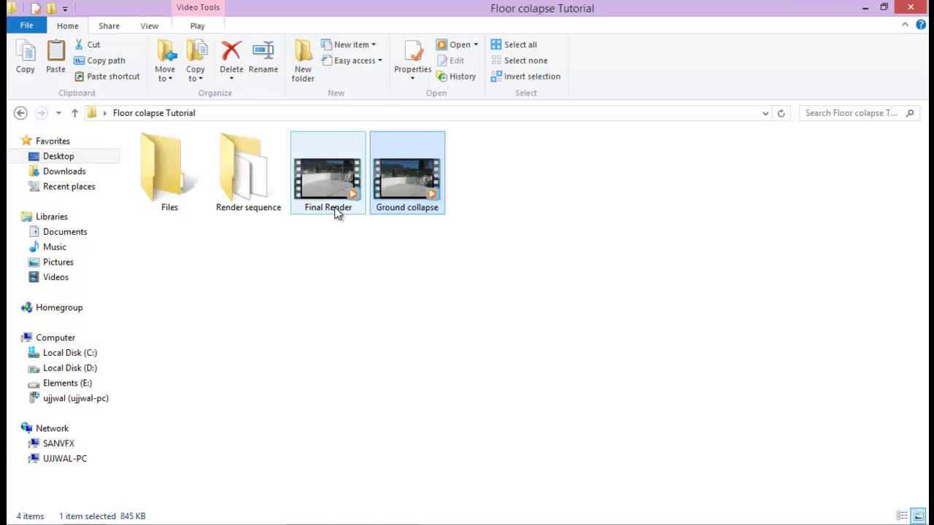
{"action": "double_click", "coordinate": [332, 195]}
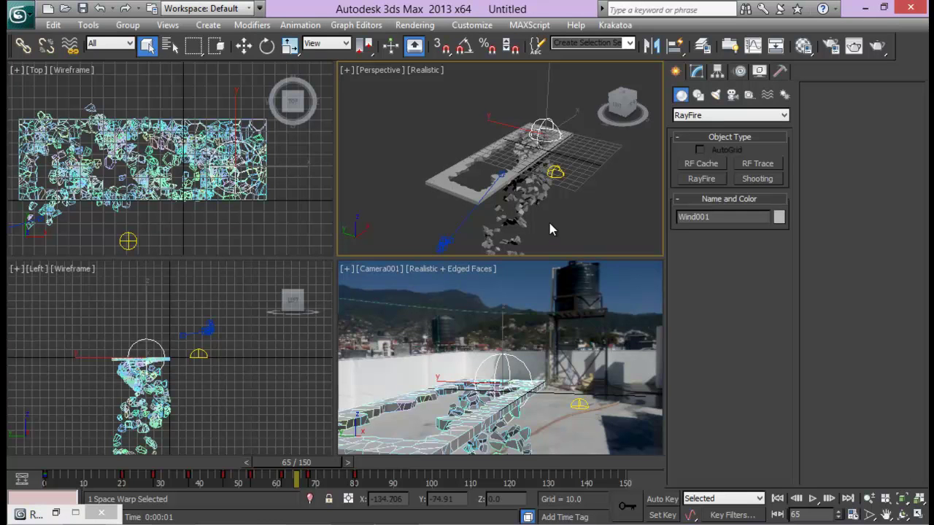
- Maximize the perspective view and move the timeline to frame 85
{"action": "middle_click_drag", "start_coordinate": [546, 217], "coordinate": [543, 218], "text": "alt"}
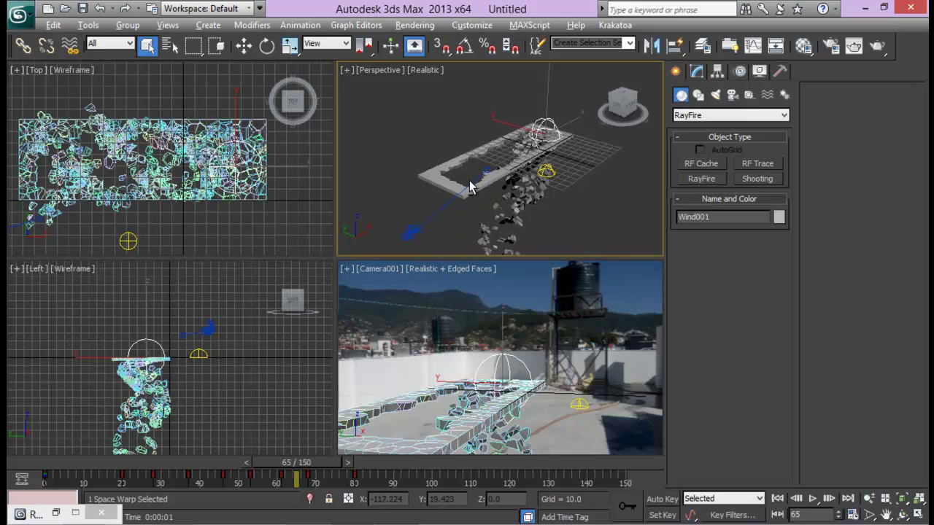
{"action": "key", "text": "alt+w"}
{"action": "middle_click_drag", "start_coordinate": [394, 222], "coordinate": [469, 223], "text": "alt"}
{"action": "scroll", "coordinate": [490, 205], "scroll_direction": "down", "scroll_amount": 3}
{"action": "left_click_drag", "start_coordinate": [308, 471], "coordinate": [383, 467]}
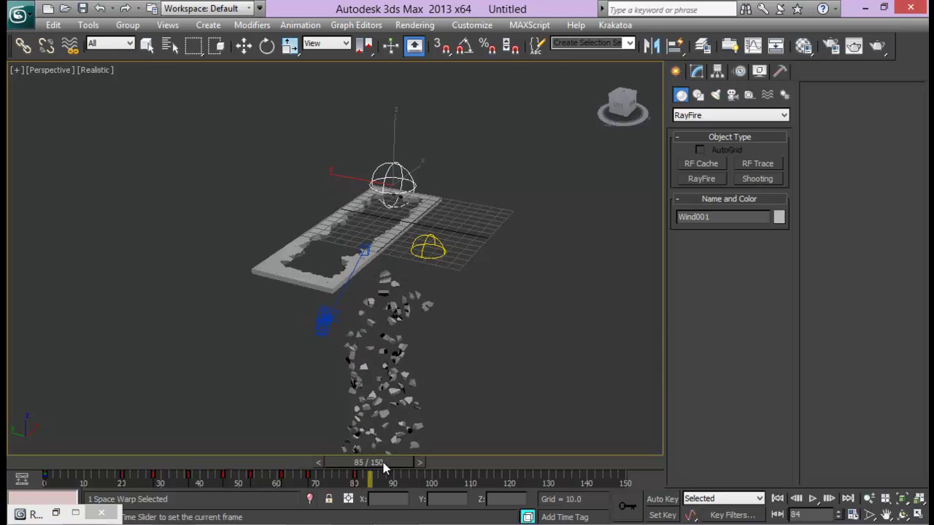
- Select all the falling fragments below the slab and turn on edged faces in the perspective view
{"action": "middle_click_drag", "start_coordinate": [436, 246], "coordinate": [398, 130]}
{"action": "scroll", "coordinate": [389, 296], "scroll_direction": "down", "scroll_amount": 10}
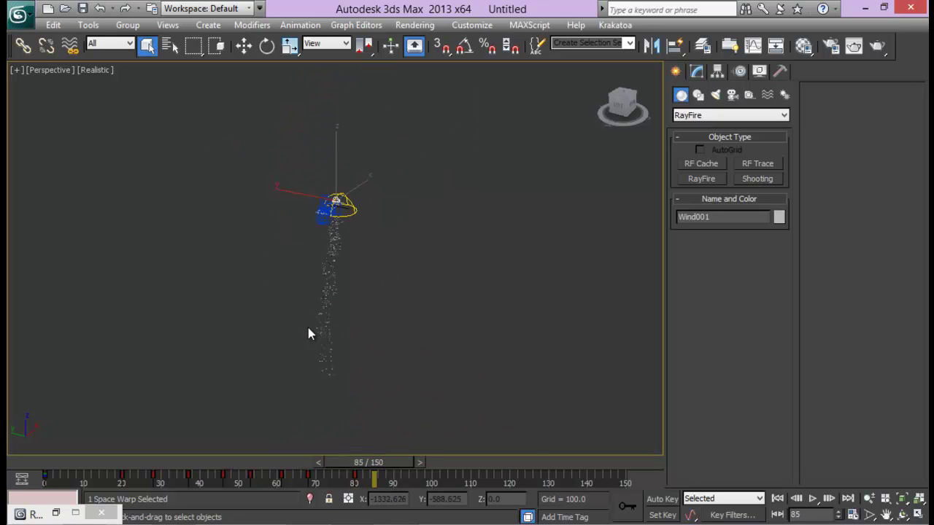
{"action": "left_click_drag", "start_coordinate": [281, 241], "coordinate": [282, 240]}
{"action": "scroll", "coordinate": [366, 249], "scroll_direction": "up", "scroll_amount": 10}
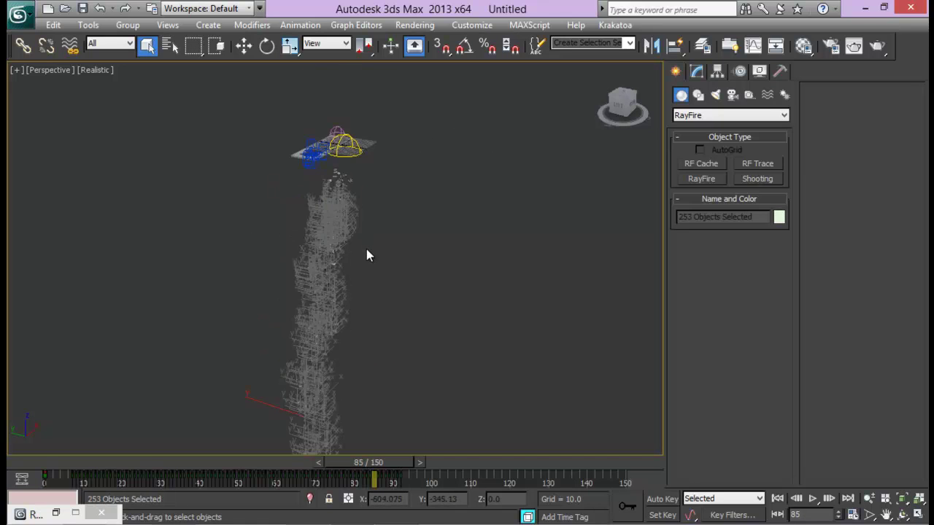
{"action": "middle_click_drag", "start_coordinate": [366, 248], "coordinate": [362, 302]}
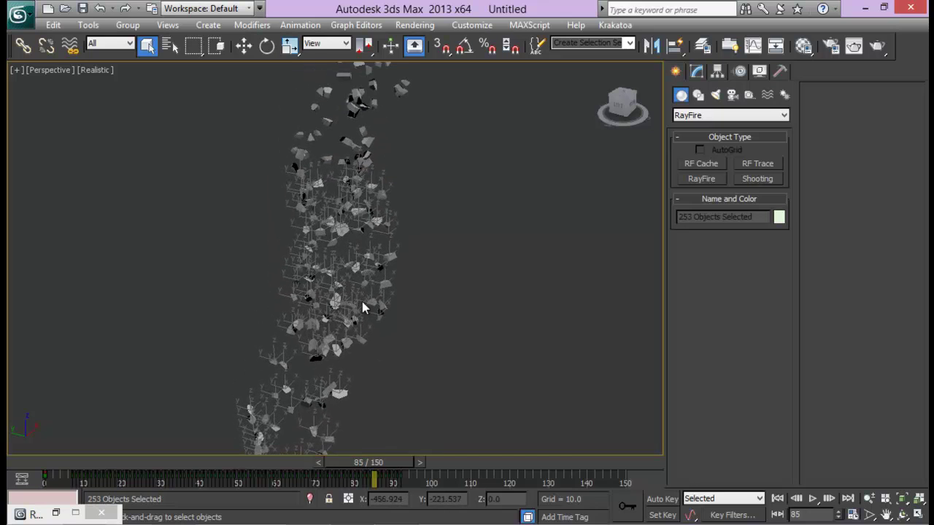
{"action": "key", "text": "F4"}
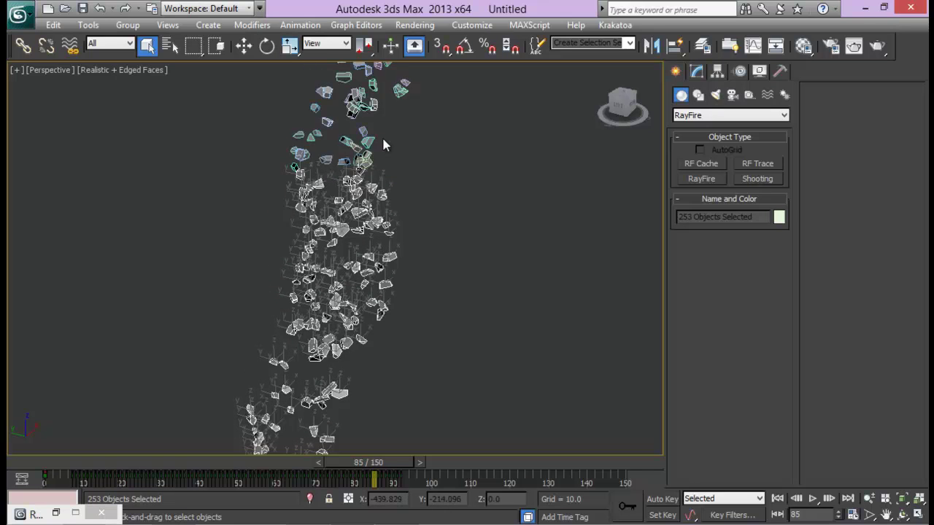
{"action": "middle_click_drag", "start_coordinate": [382, 137], "coordinate": [403, 226]}
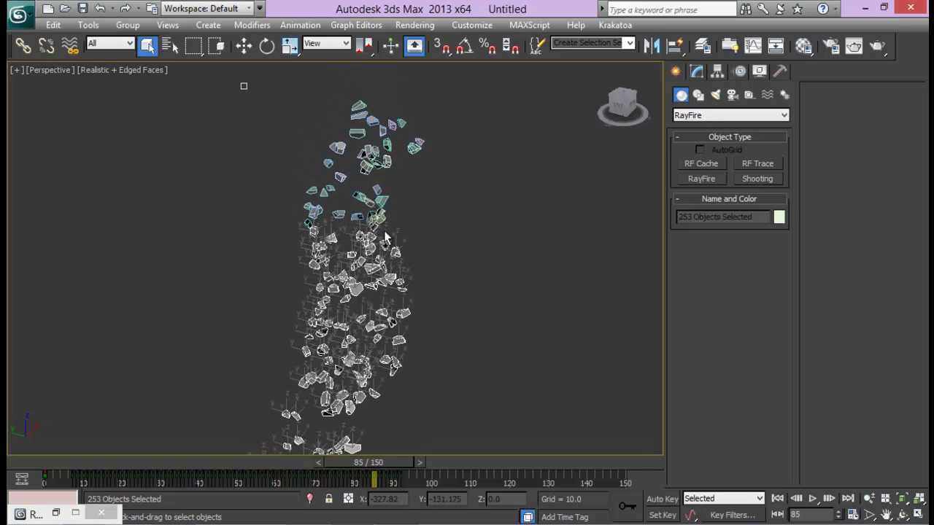
{"action": "left_click_drag", "start_coordinate": [497, 305], "coordinate": [496, 303]}
{"action": "scroll", "coordinate": [436, 264], "scroll_direction": "down", "scroll_amount": 4}
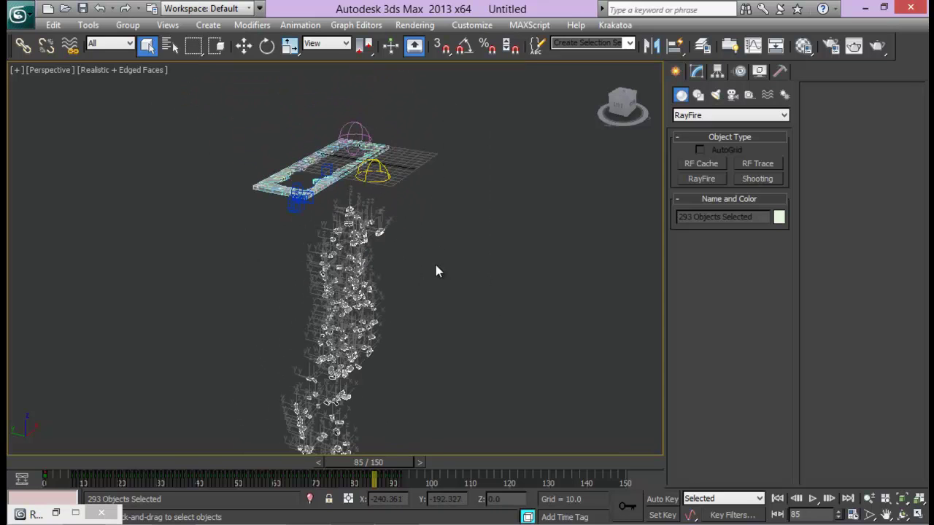
- Return to frame 0, delete all animation keys of the selected fragments, and clear the selection
{"action": "left_click_drag", "start_coordinate": [406, 462], "coordinate": [7, 450]}
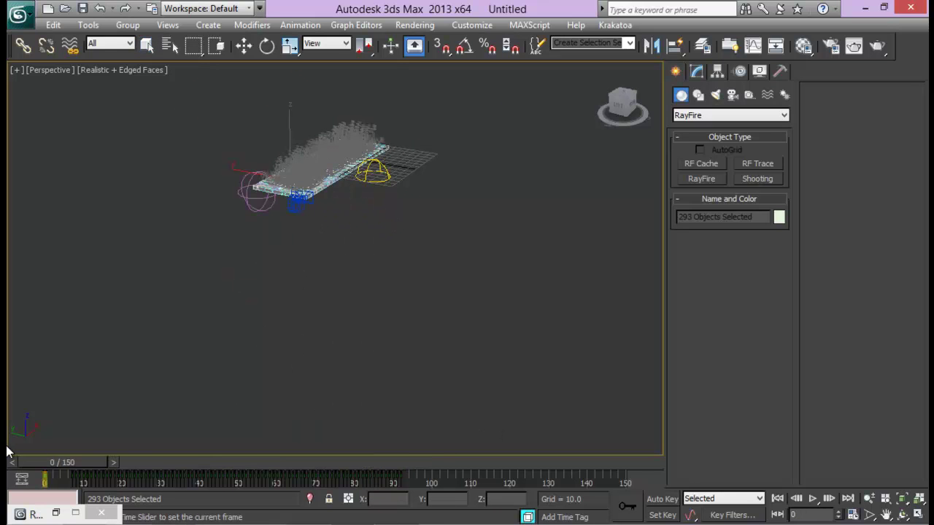
{"action": "key", "text": "q"}
{"action": "left_click_drag", "start_coordinate": [441, 481], "coordinate": [8, 454]}
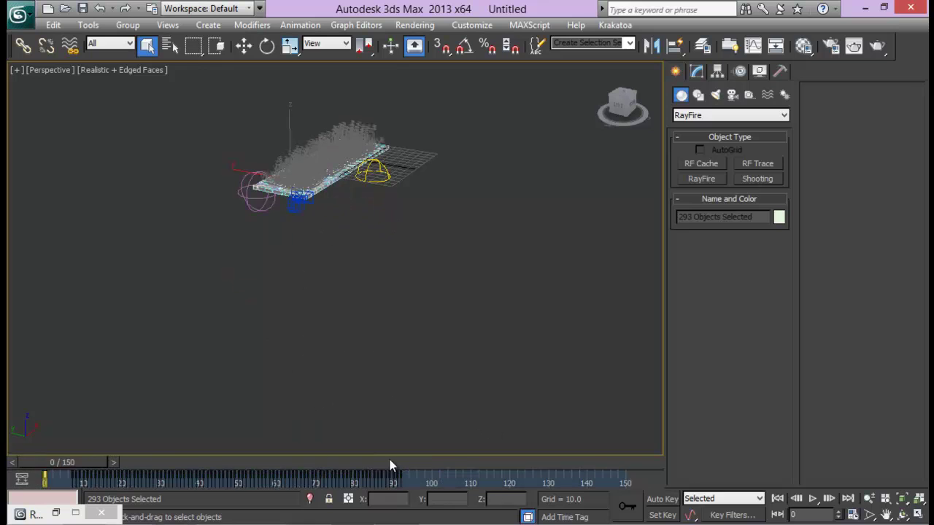
{"action": "key", "text": "Delete"}
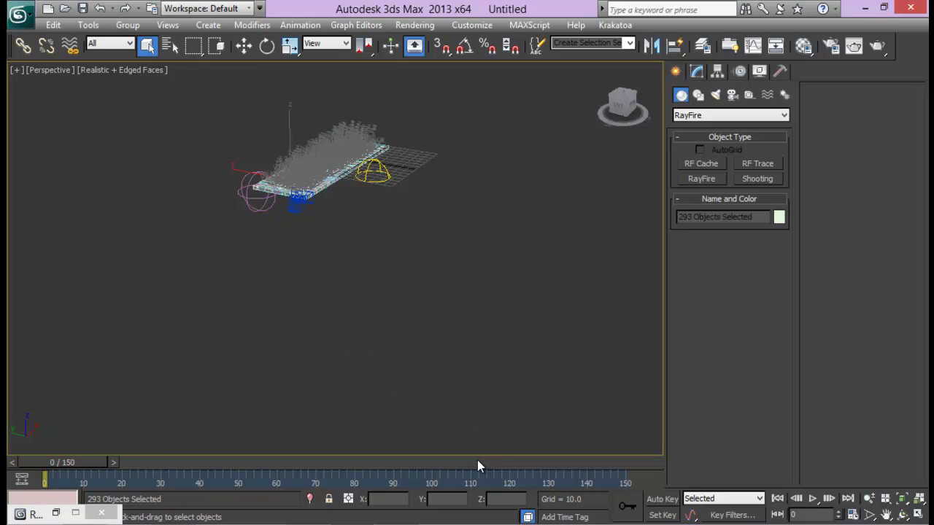
{"action": "left_click_drag", "start_coordinate": [94, 462], "coordinate": [9, 461]}
{"action": "left_click", "coordinate": [317, 201]}
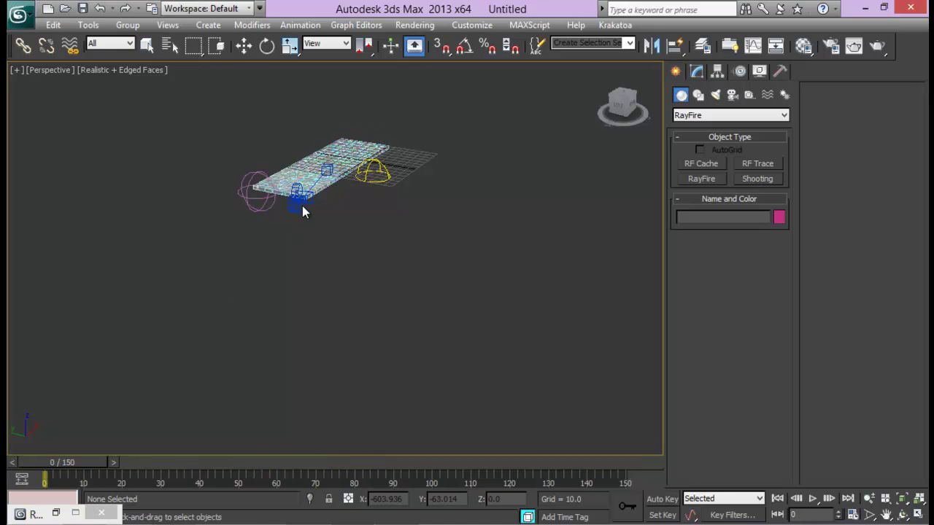
- Create a standard box about 295 long and 414 wide around the slab and camera in the top view
{"action": "middle_click_drag", "start_coordinate": [303, 209], "coordinate": [457, 279], "text": "alt"}
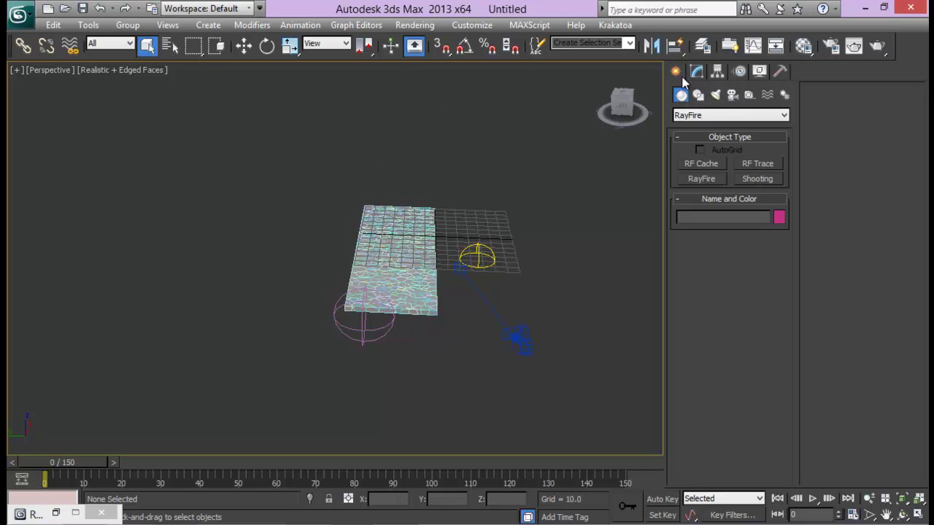
{"action": "left_click", "coordinate": [703, 115]}
{"action": "left_click", "coordinate": [703, 128]}
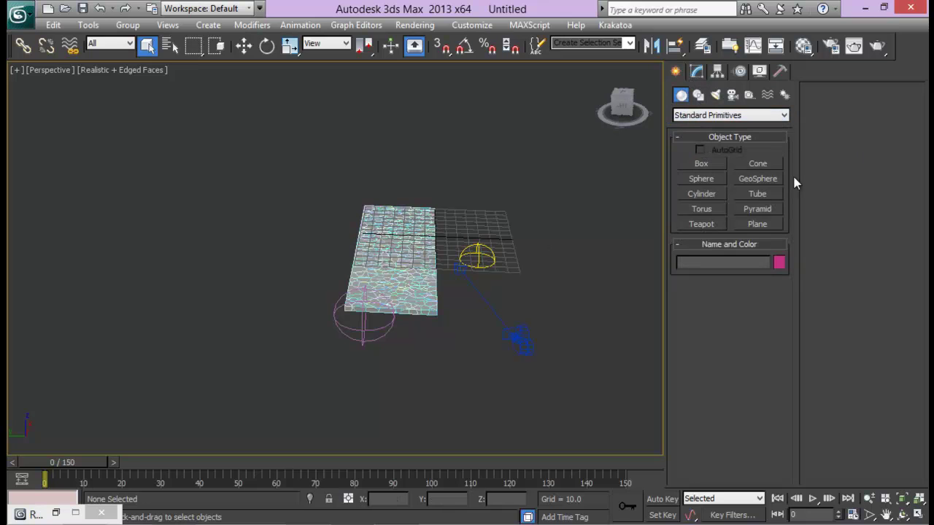
{"action": "left_click", "coordinate": [698, 165]}
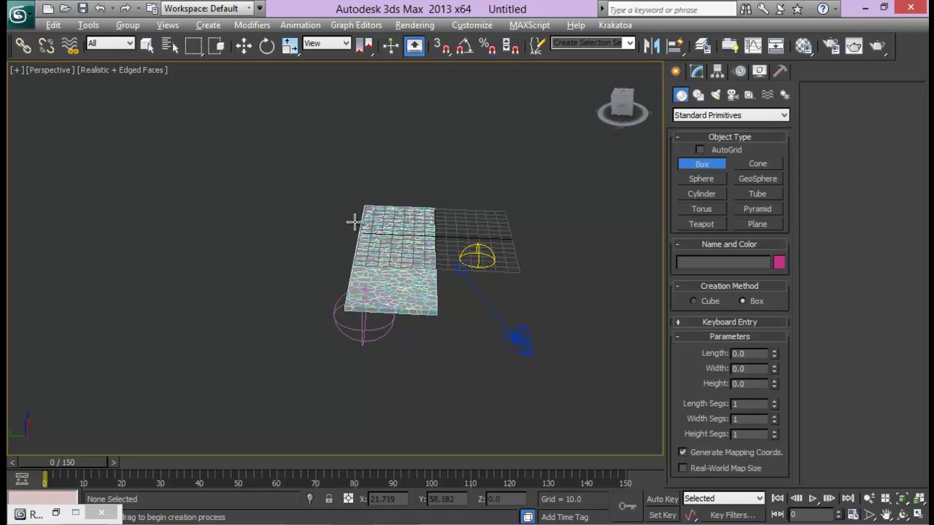
{"action": "key", "text": "alt+w"}
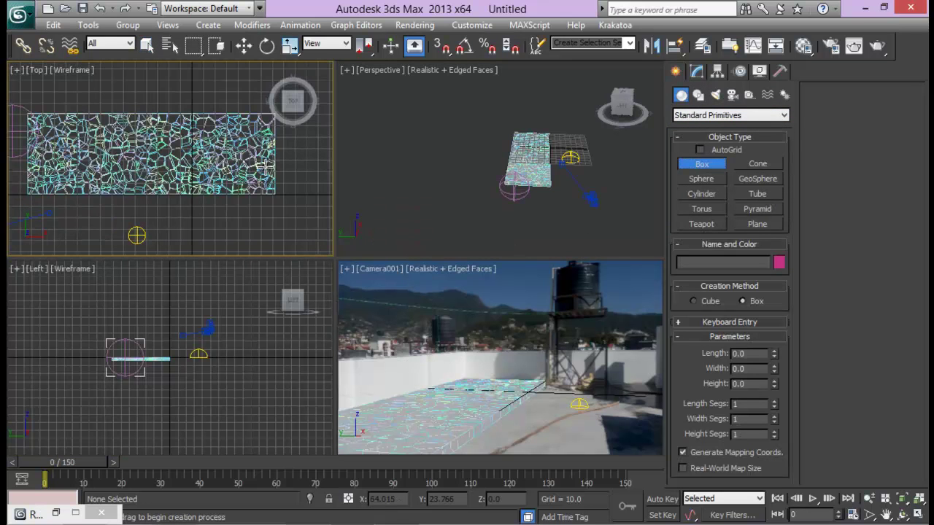
{"action": "key", "text": "alt+w"}
{"action": "scroll", "coordinate": [321, 160], "scroll_direction": "down", "scroll_amount": 5}
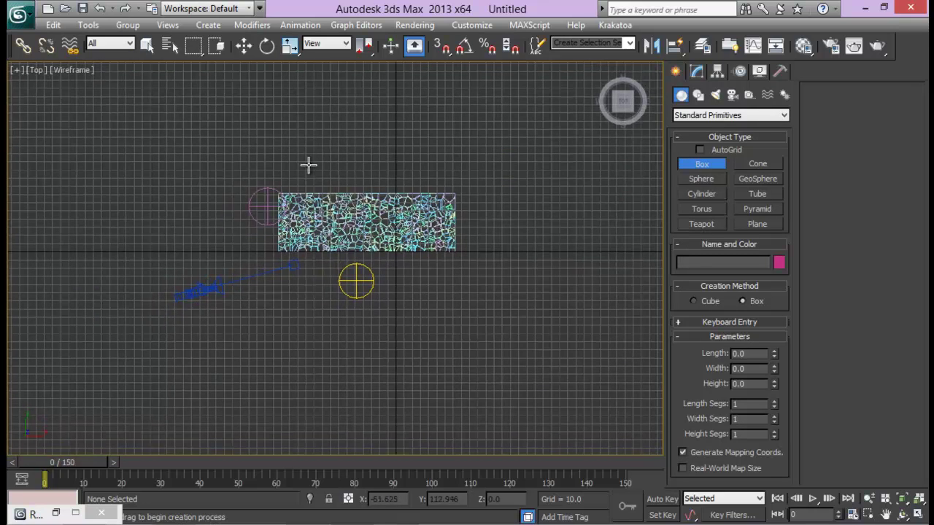
{"action": "left_click_drag", "start_coordinate": [170, 152], "coordinate": [504, 389]}
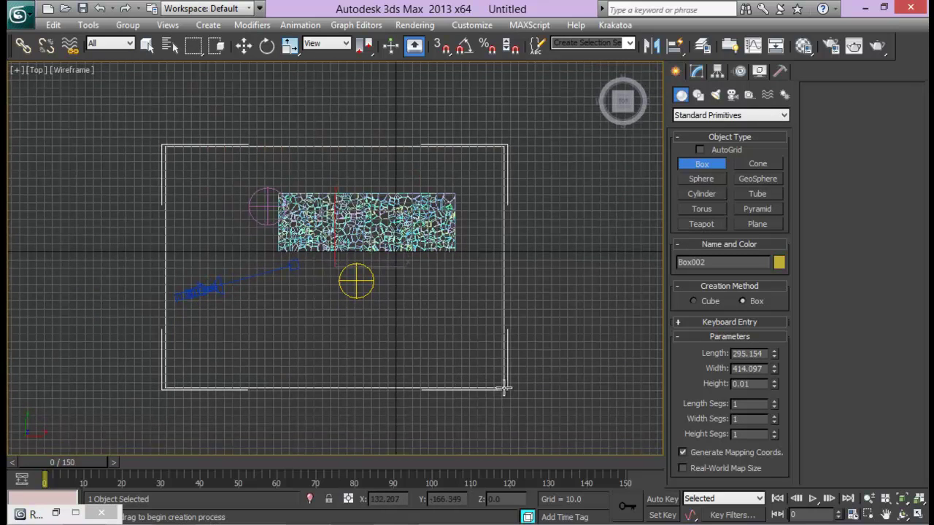
{"action": "right_click", "coordinate": [483, 262]}
{"action": "middle_click_drag", "start_coordinate": [483, 262], "coordinate": [482, 224]}
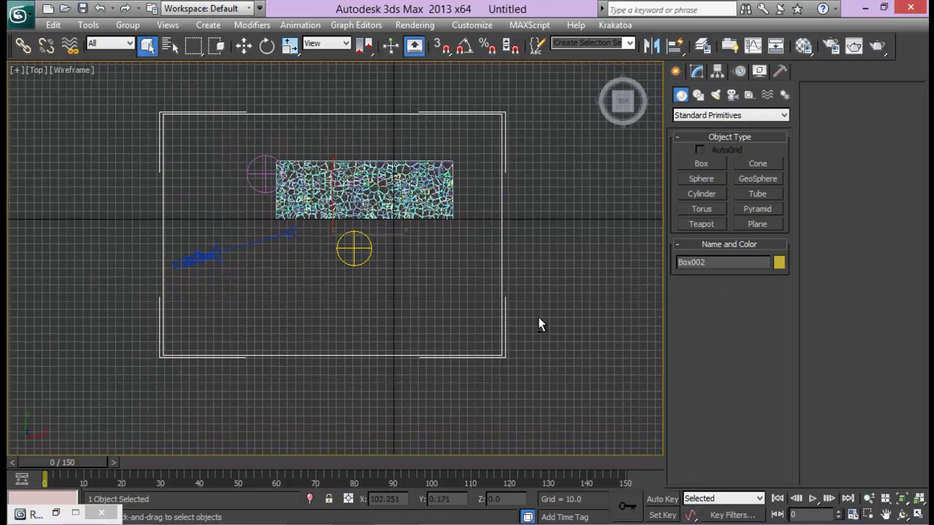
- Set the new box's height to -50 so it extends downward from the floor level
{"action": "key", "text": "alt+w"}
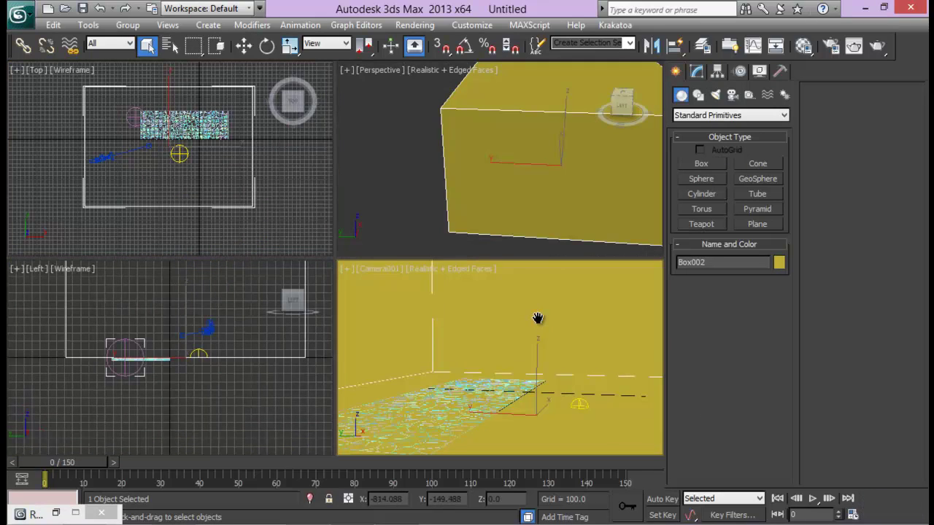
{"action": "middle_click", "coordinate": [537, 318]}
{"action": "key", "text": "alt+w"}
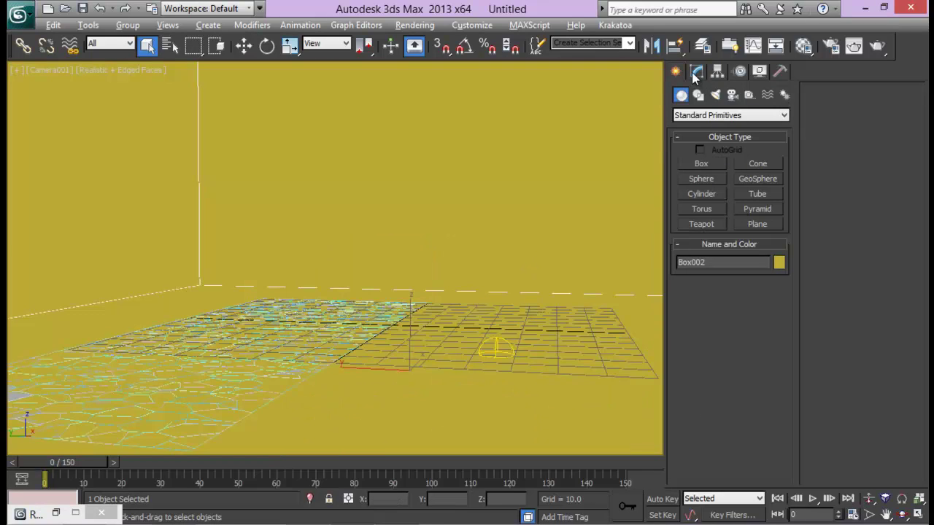
{"action": "left_click", "coordinate": [695, 73]}
{"action": "double_click", "coordinate": [752, 305]}
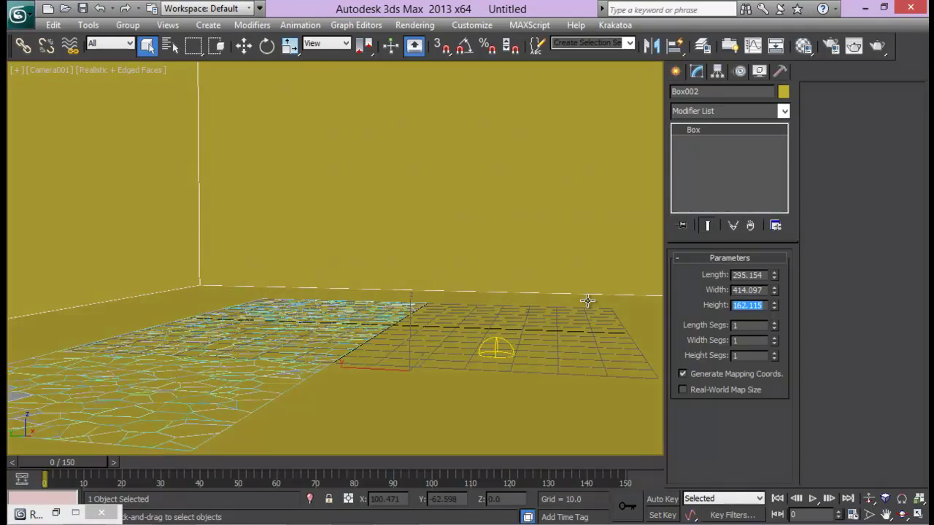
{"action": "key", "text": "BackSpace"}
{"action": "type", "text": "-5"}
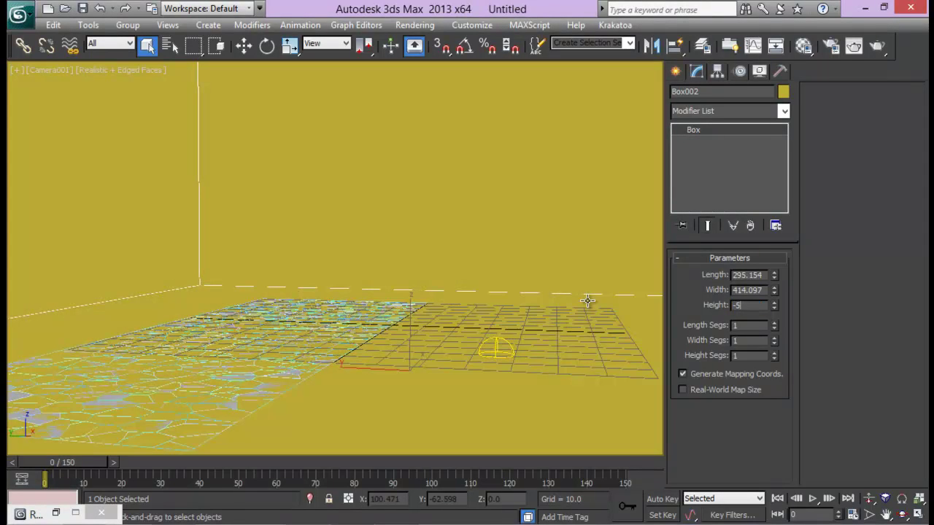
{"action": "type", "text": "0"}
{"action": "key", "text": "Return"}
{"action": "right_click", "coordinate": [403, 310]}
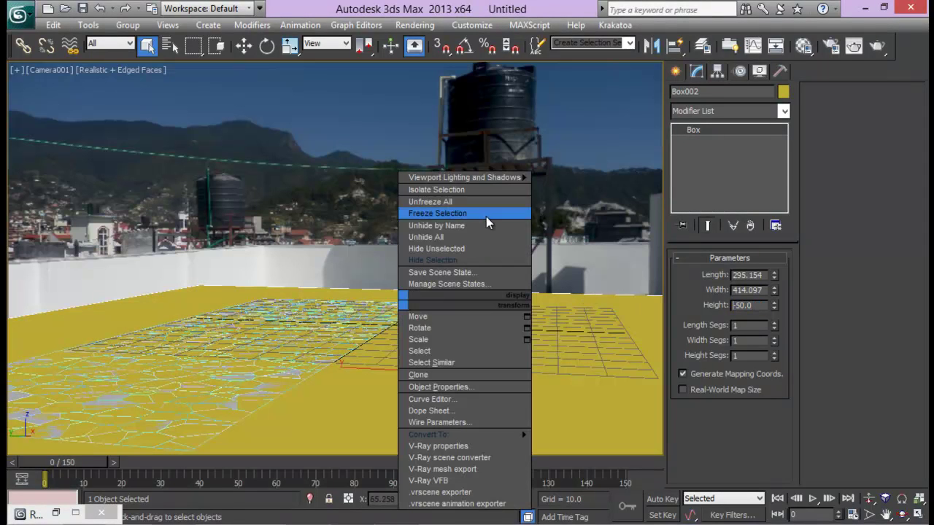
- Set the box's height to -200 to make a deep volume beneath the slab
{"action": "key", "text": "alt+w"}
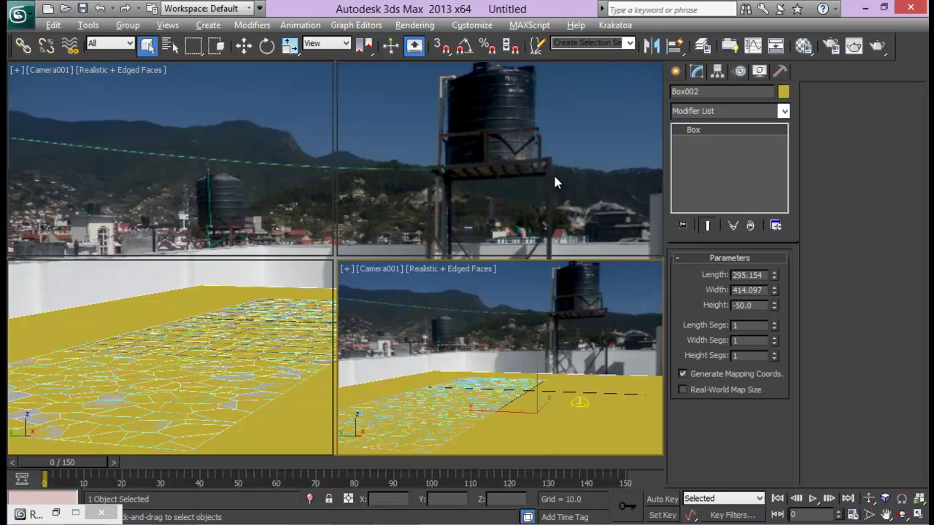
{"action": "middle_click_drag", "start_coordinate": [494, 115], "coordinate": [524, 182], "text": "alt"}
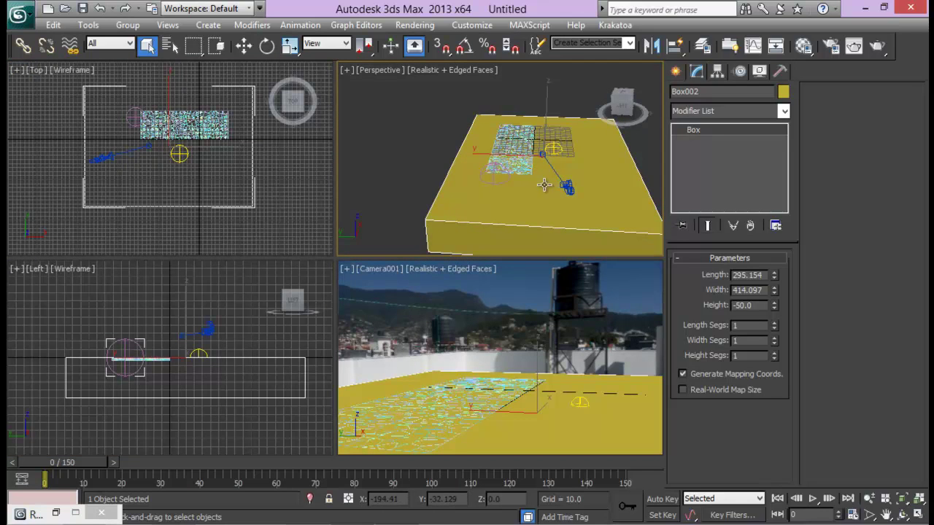
{"action": "middle_click_drag", "start_coordinate": [500, 150], "coordinate": [532, 166], "text": "alt"}
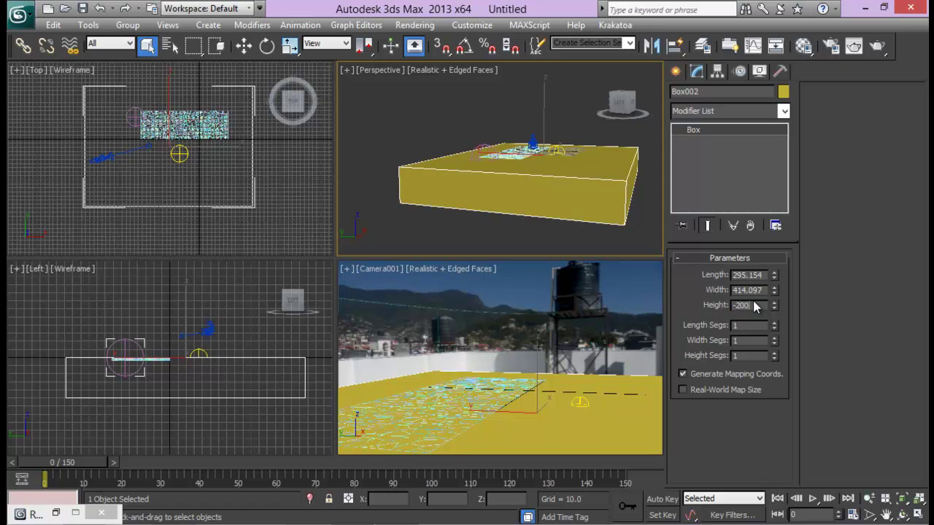
{"action": "key", "text": "Return"}
{"action": "middle_click_drag", "start_coordinate": [531, 165], "coordinate": [513, 200]}
- Reduce the box's length to about 212.5, shift it along Y around the slab, and deselect it
{"action": "left_click_drag", "start_coordinate": [775, 277], "coordinate": [785, 297]}
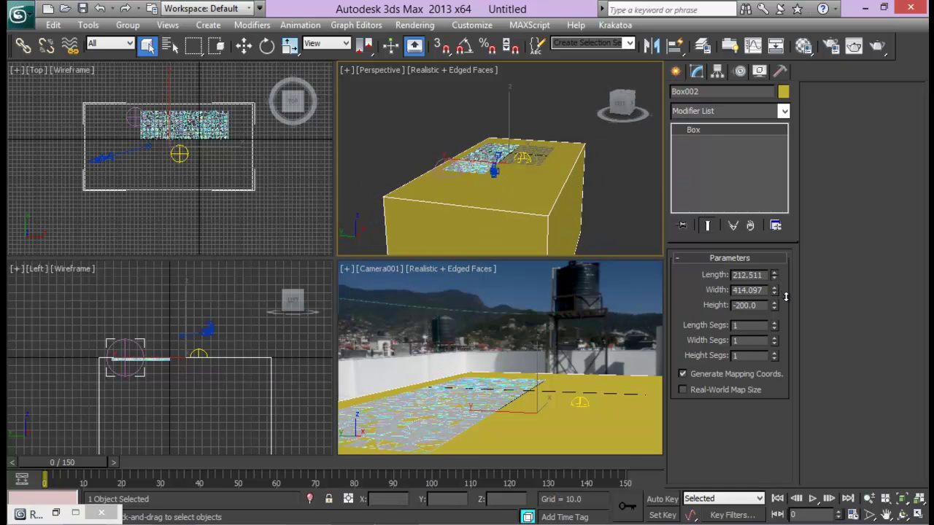
{"action": "key", "text": "w"}
{"action": "left_click", "coordinate": [458, 159]}
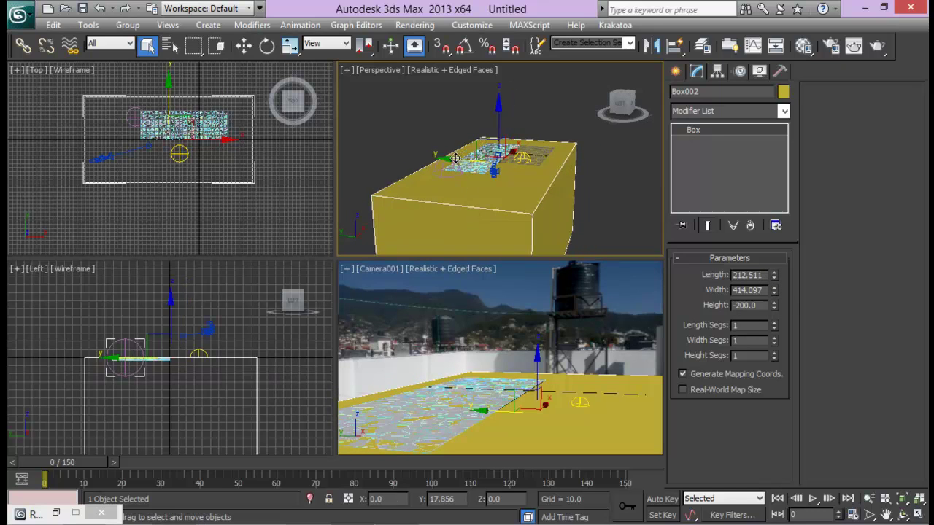
{"action": "left_click", "coordinate": [615, 203]}
- Convert the large box around the slab to an editable poly
{"action": "scroll", "coordinate": [614, 202], "scroll_direction": "up", "scroll_amount": 2}
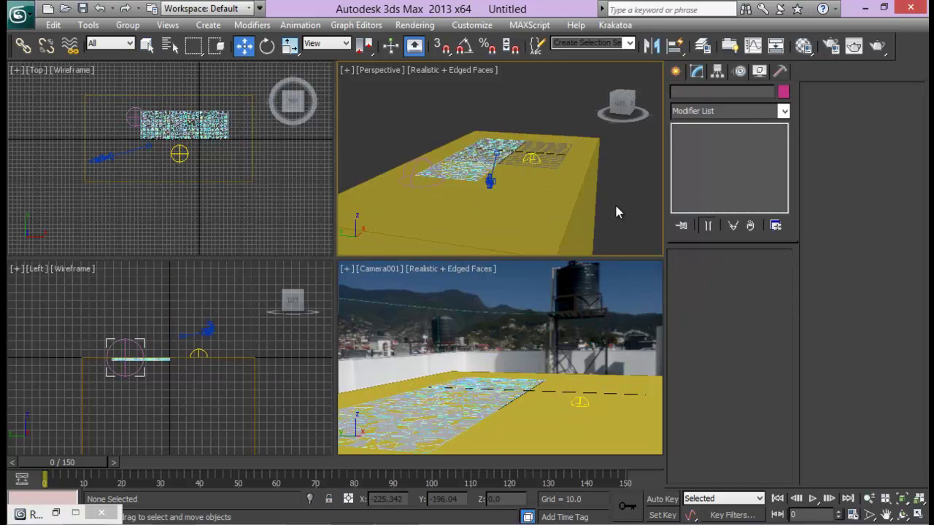
{"action": "scroll", "coordinate": [528, 189], "scroll_direction": "up", "scroll_amount": 3}
{"action": "middle_click_drag", "start_coordinate": [529, 189], "coordinate": [626, 213]}
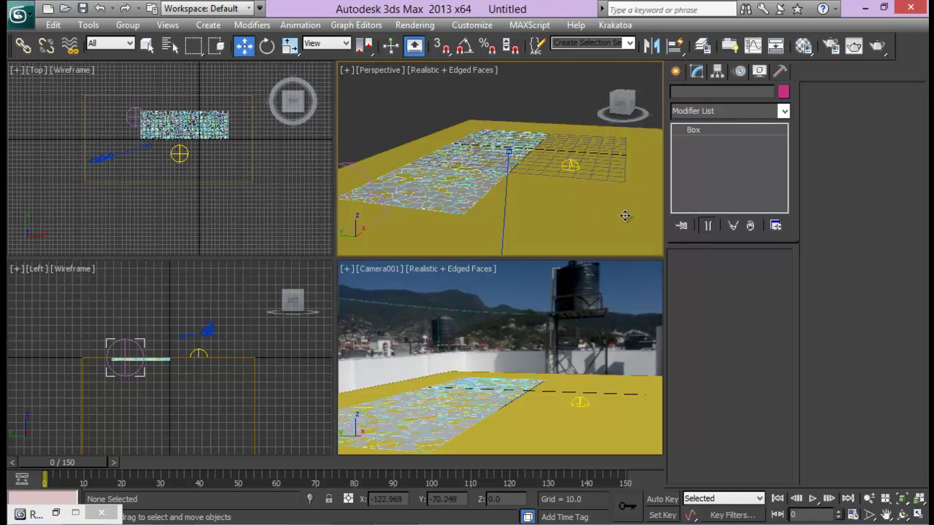
{"action": "left_click", "coordinate": [624, 213]}
{"action": "right_click", "coordinate": [620, 207]}
{"action": "mouse_move", "coordinate": [679, 339]}
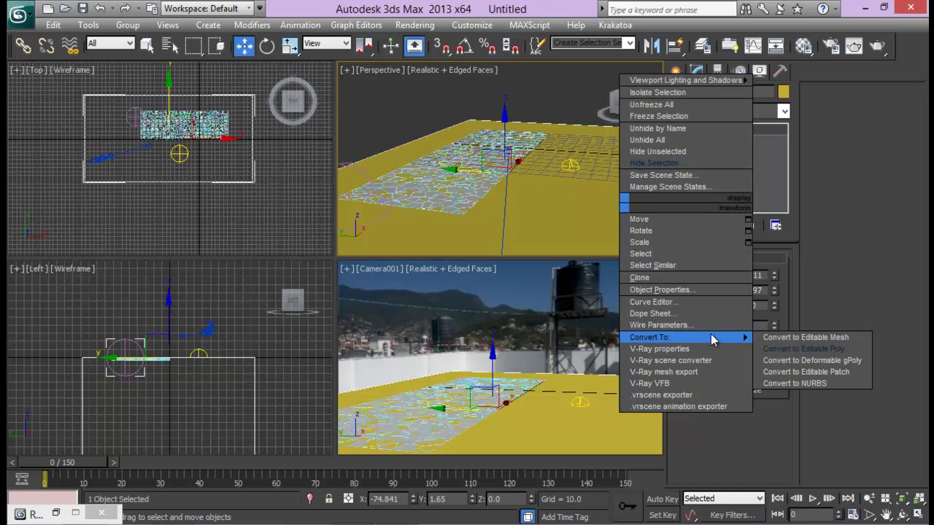
{"action": "left_click", "coordinate": [803, 349]}
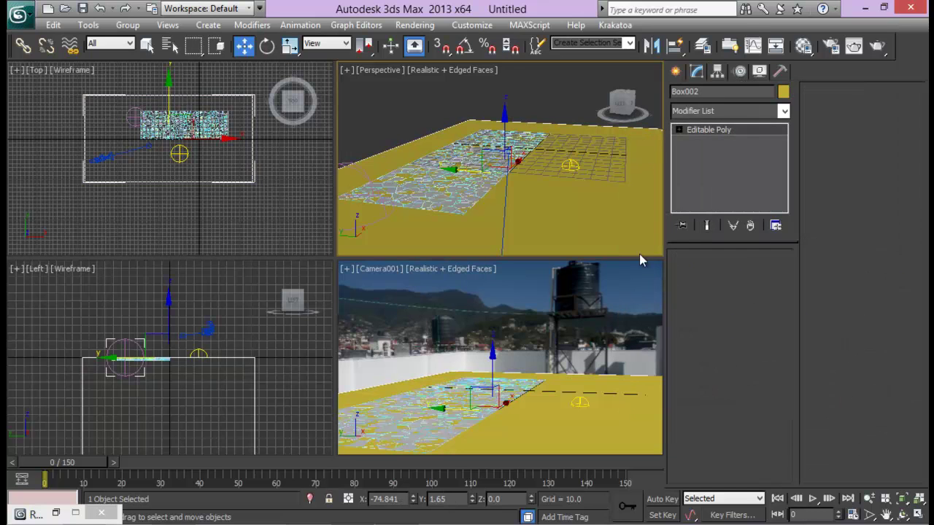
- Delete the box's top polygon to leave it open at the slab level
{"action": "key", "text": "4"}
{"action": "left_click", "coordinate": [580, 213]}
{"action": "key", "text": "Delete"}
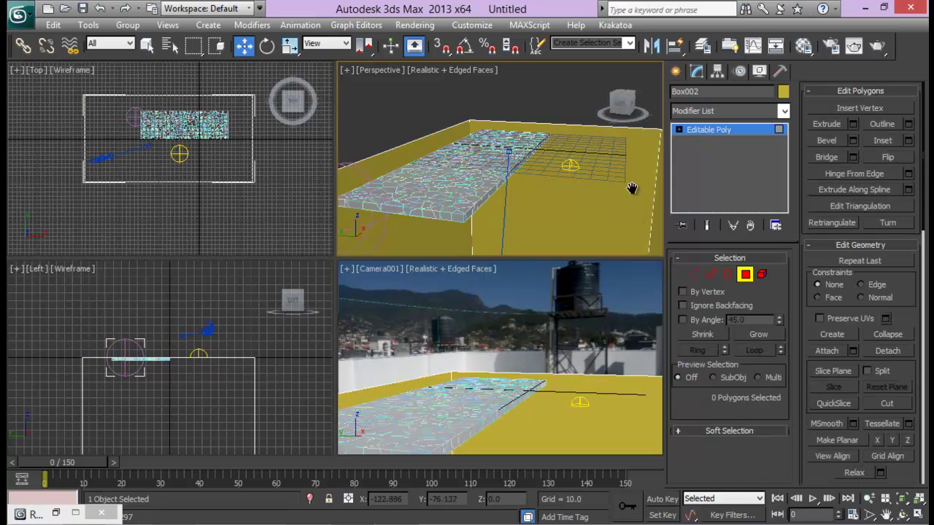
{"action": "middle_click_drag", "start_coordinate": [631, 188], "coordinate": [660, 159]}
{"action": "scroll", "coordinate": [626, 173], "scroll_direction": "down", "scroll_amount": 2}
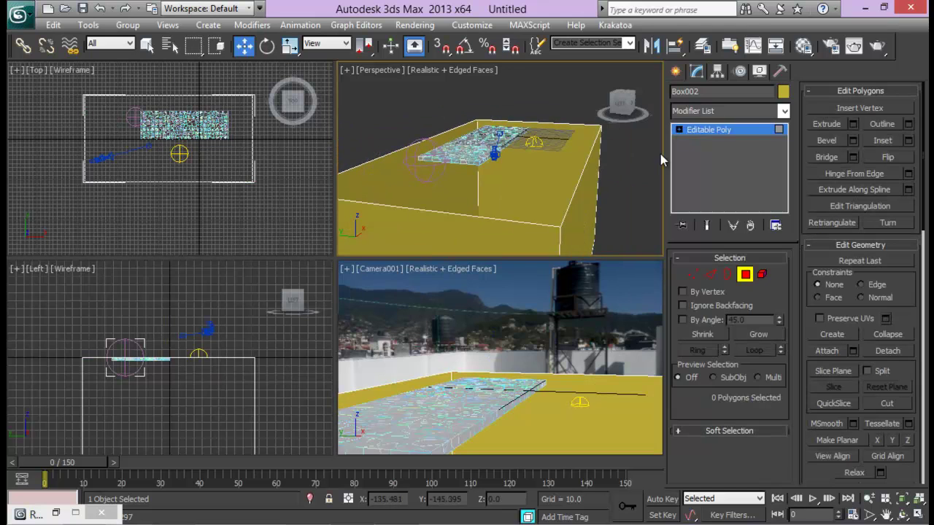
- Add a Shell modifier to the open box
{"action": "left_click", "coordinate": [732, 112]}
{"action": "key", "text": "s"}
{"action": "key", "text": "h"}
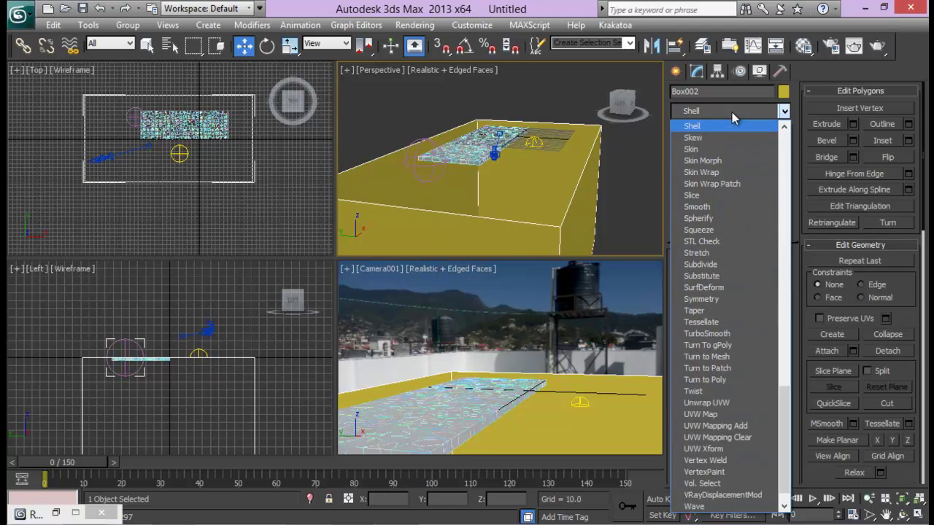
{"action": "key", "text": "Return"}
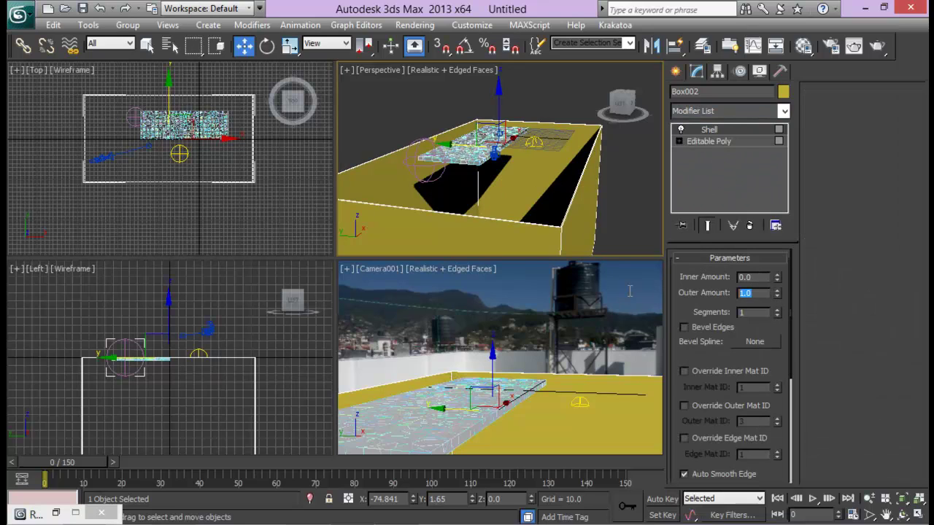
- Set the Shell's outer amount to 2 and add the box to RayFire's static and kinematic objects
{"action": "type", "text": "2"}
{"action": "key", "text": "Return"}
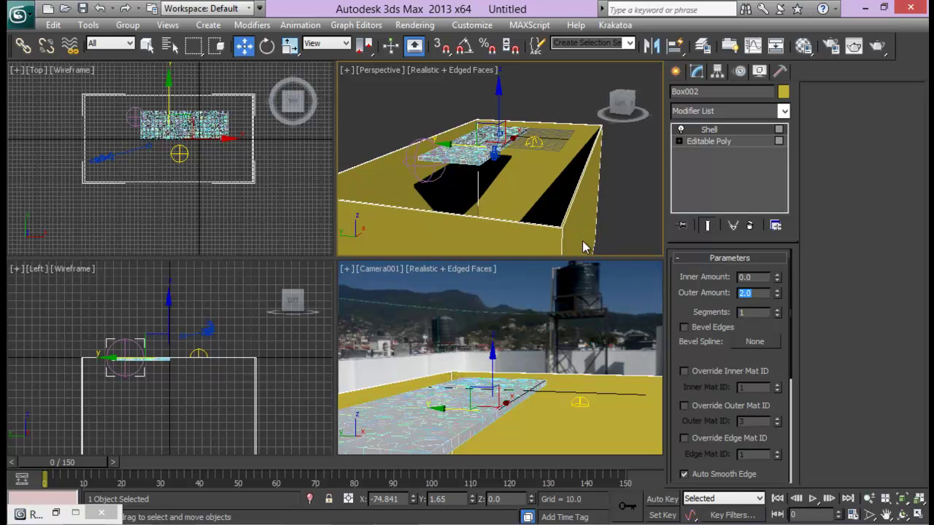
{"action": "left_click", "coordinate": [55, 513]}
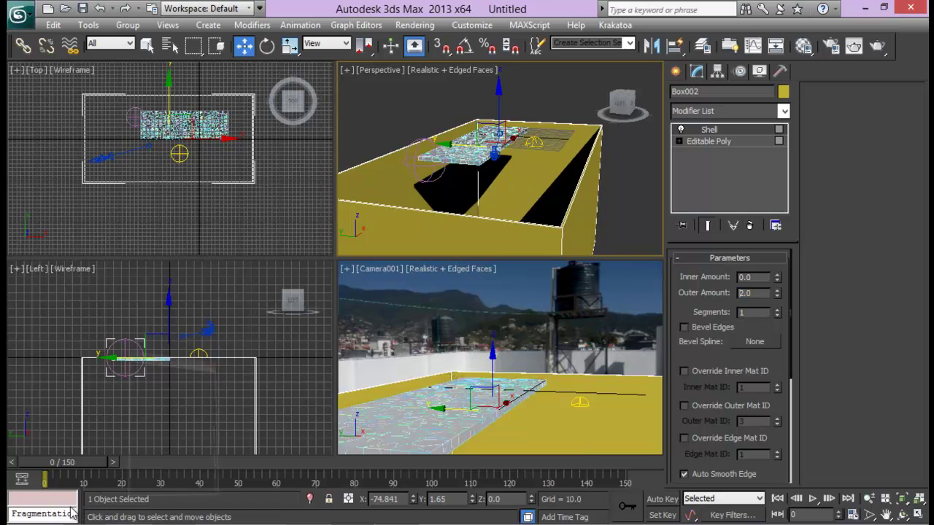
{"action": "left_click", "coordinate": [718, 86]}
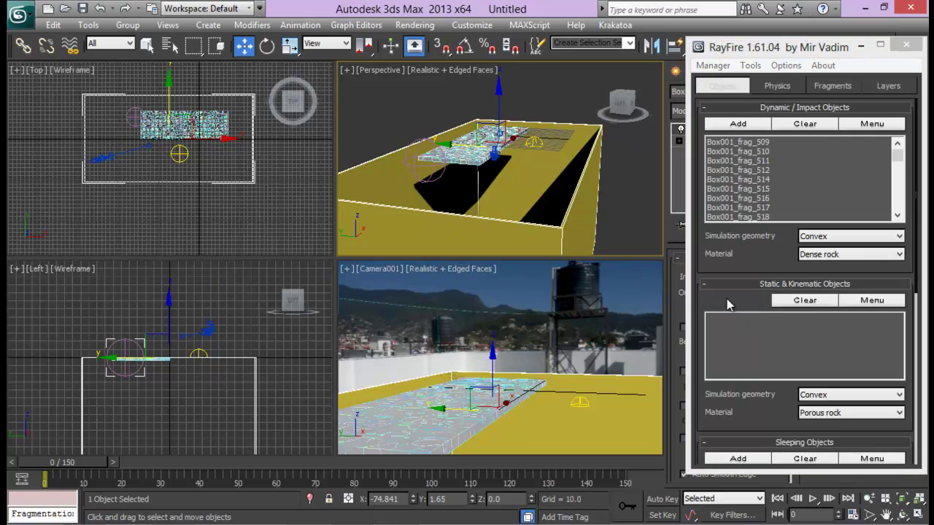
{"action": "left_click", "coordinate": [737, 302]}
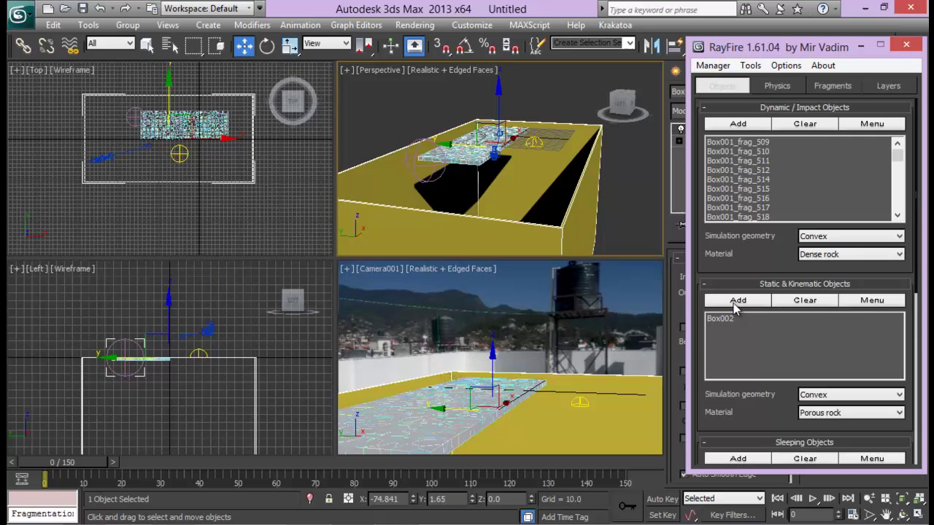
- Bake the RayFire simulation and inspect the fragments inside the open box in an enlarged perspective view
{"action": "left_click", "coordinate": [777, 86]}
{"action": "left_click", "coordinate": [780, 126]}
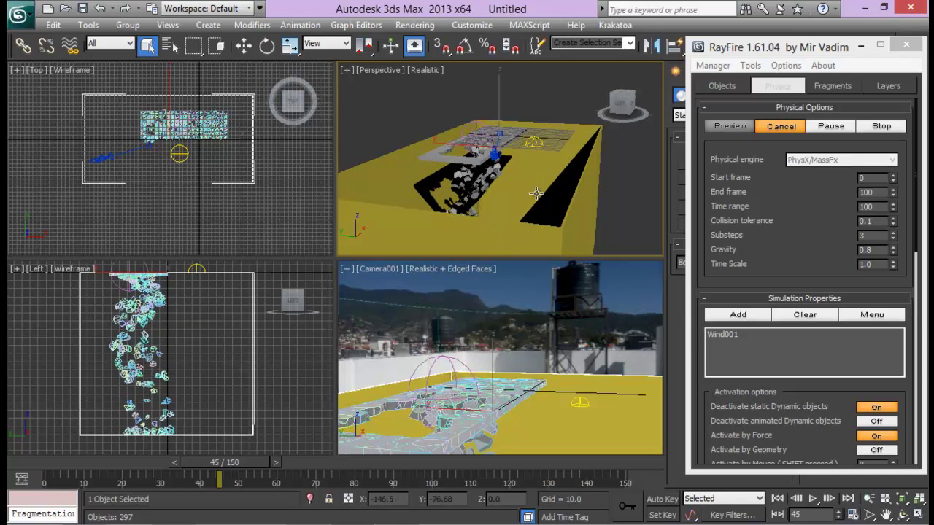
{"action": "middle_click_drag", "start_coordinate": [510, 223], "coordinate": [546, 138], "text": "alt"}
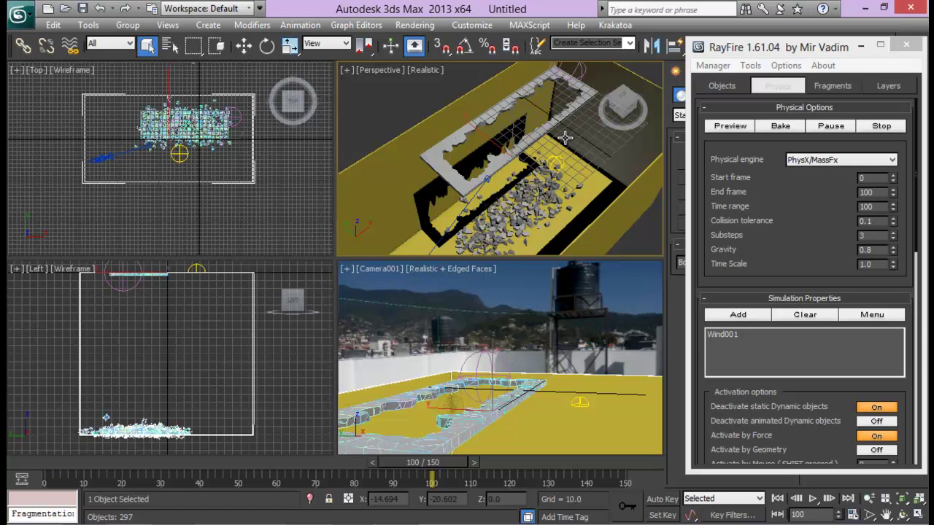
{"action": "middle_click_drag", "start_coordinate": [536, 171], "coordinate": [553, 141], "text": "alt"}
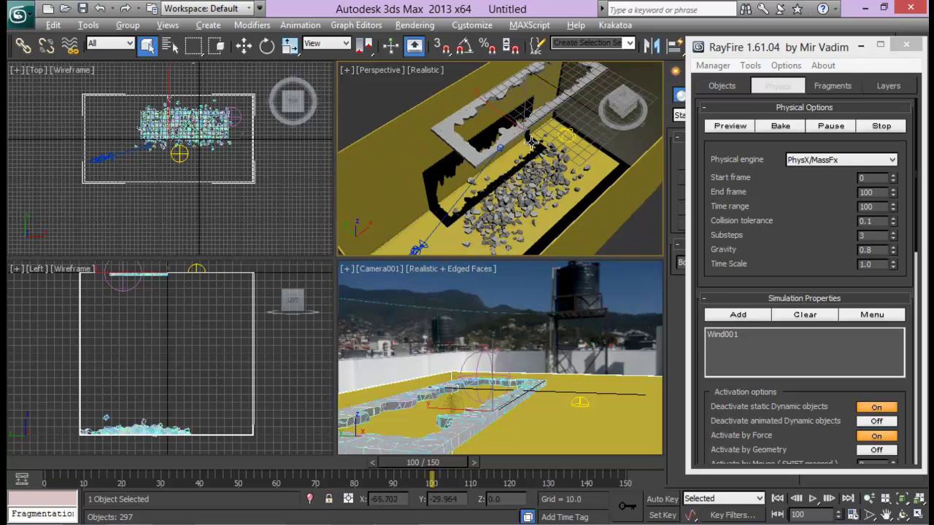
{"action": "key", "text": "alt+w"}
{"action": "middle_click_drag", "start_coordinate": [410, 211], "coordinate": [440, 179], "text": "alt"}
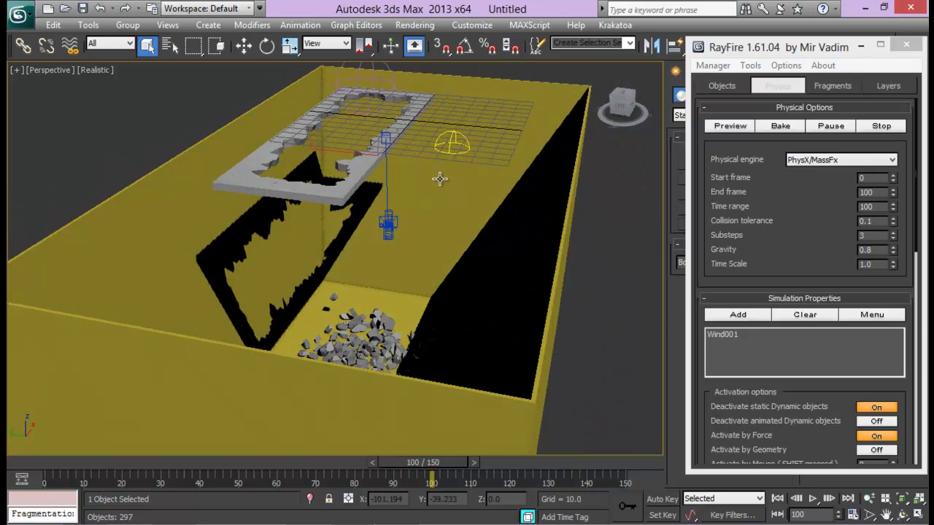
- Unhide Plane001 by name and look at it around the hole in the slab
{"action": "right_click", "coordinate": [629, 205]}
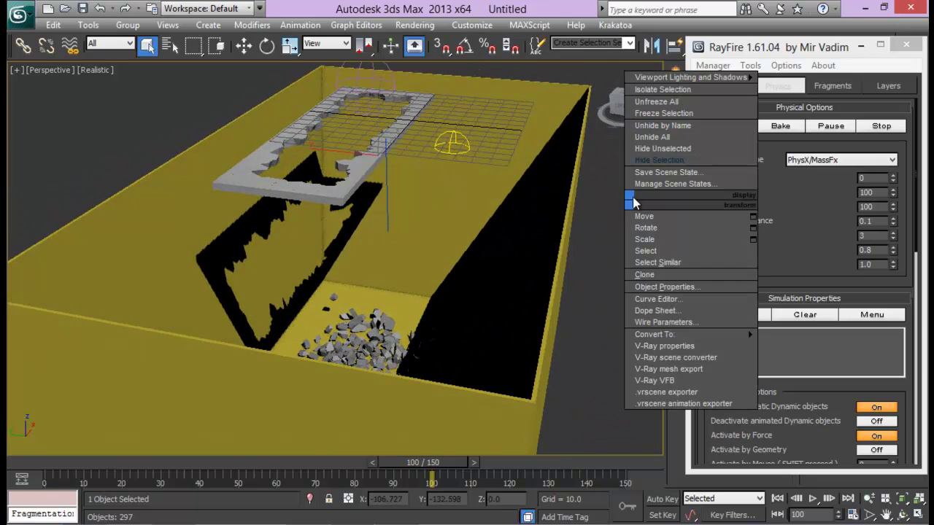
{"action": "left_click", "coordinate": [662, 125]}
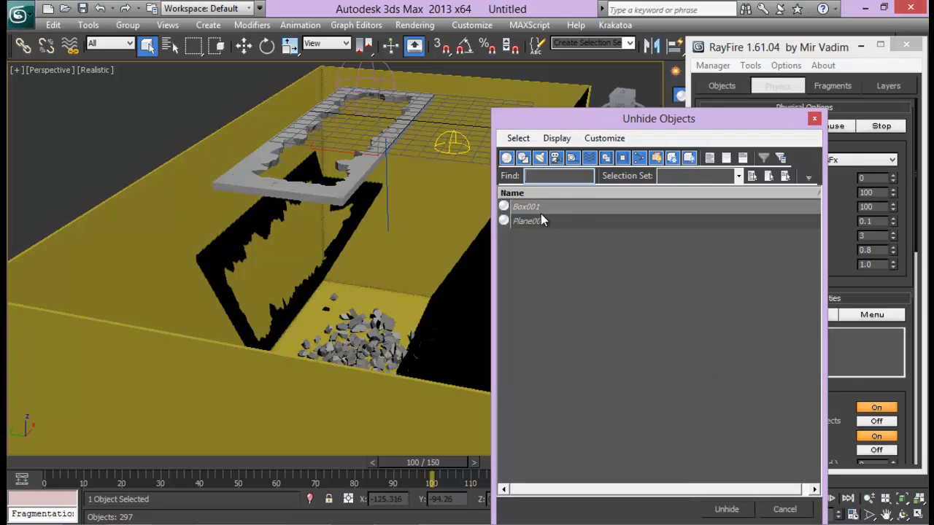
{"action": "left_click", "coordinate": [541, 219]}
{"action": "left_click", "coordinate": [727, 509]}
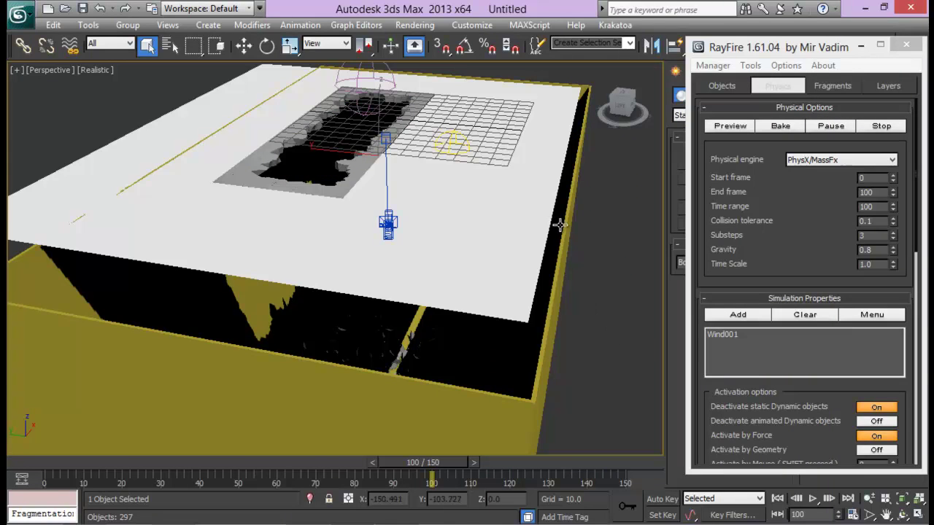
{"action": "middle_click_drag", "start_coordinate": [502, 197], "coordinate": [509, 230]}
{"action": "scroll", "coordinate": [508, 229], "scroll_direction": "up", "scroll_amount": 3}
{"action": "middle_click_drag", "start_coordinate": [504, 165], "coordinate": [468, 345]}
- Render frame 100 from Camera001 to check the box's interior through the hole, and close the render
{"action": "key", "text": "alt+w"}
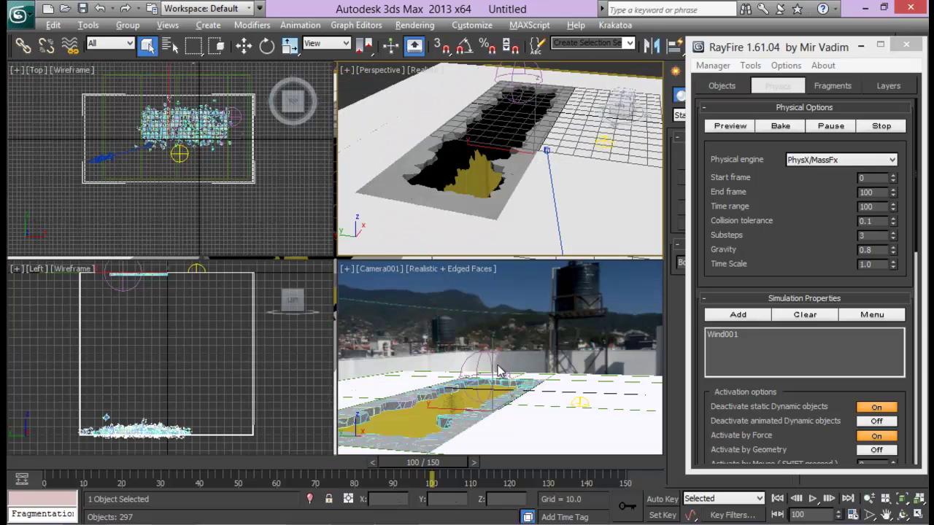
{"action": "right_click", "coordinate": [498, 369]}
{"action": "key", "text": "alt+w"}
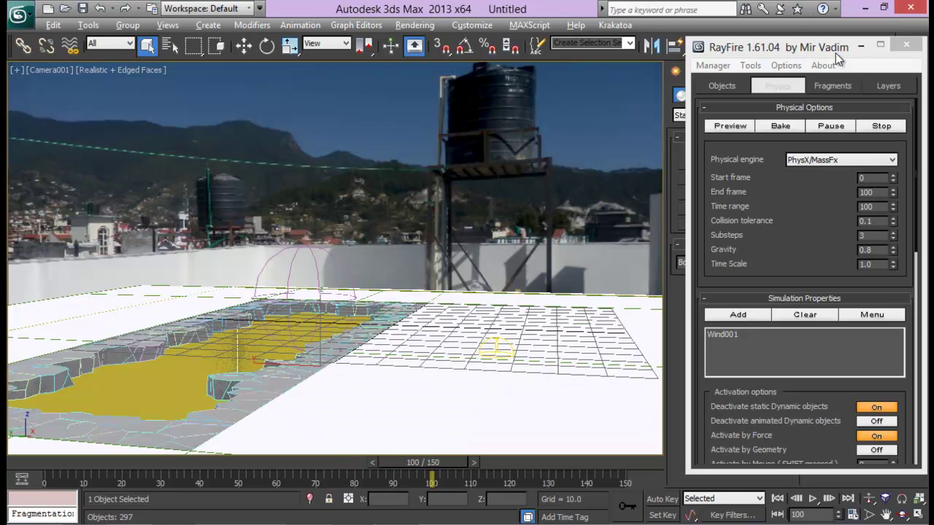
{"action": "left_click_drag", "start_coordinate": [835, 52], "coordinate": [839, 236]}
{"action": "left_click", "coordinate": [855, 46]}
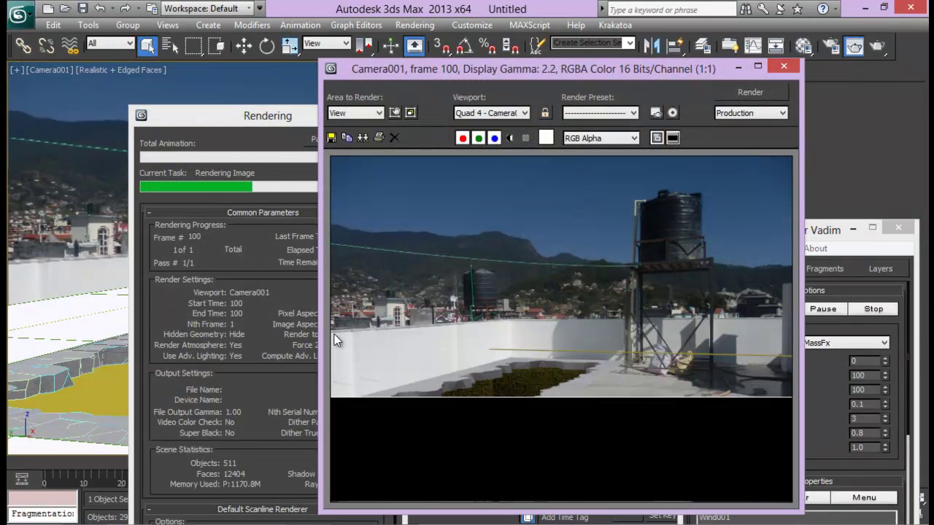
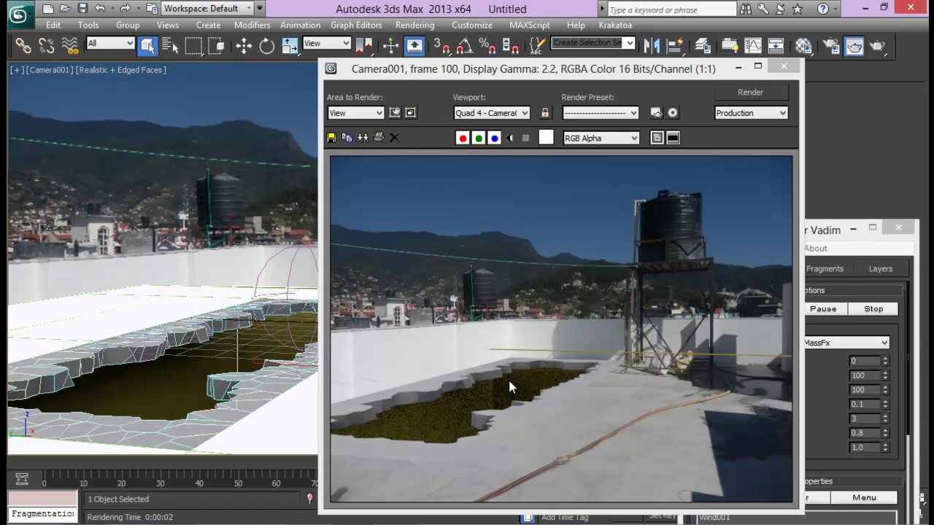
{"action": "left_click", "coordinate": [783, 67]}
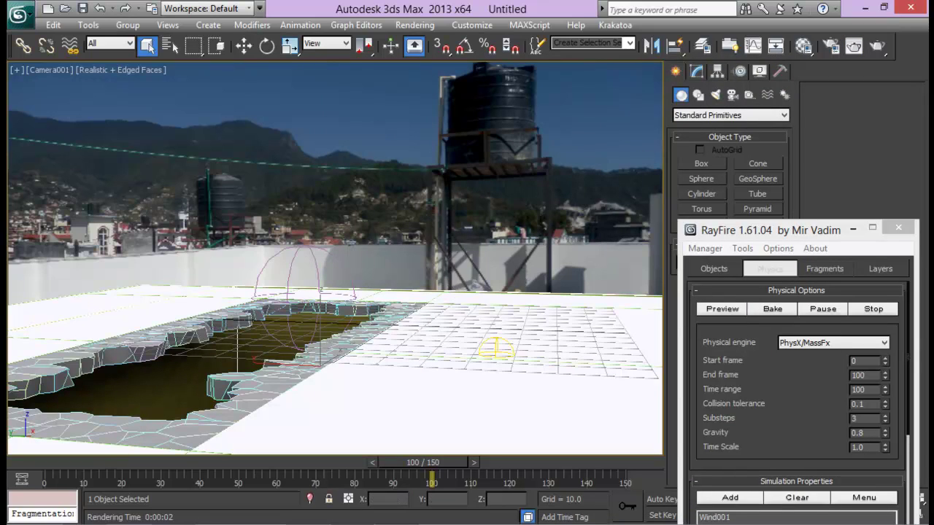
- Switch to the Floor colapse Tutorial folder, play the Final Render video for reference, and return to 3ds Max
{"action": "left_click", "coordinate": [93, 522]}
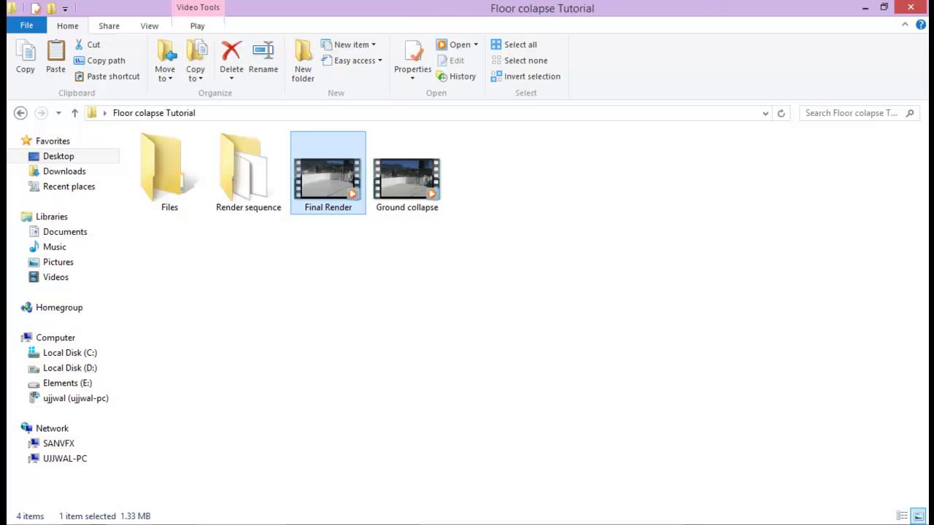
{"action": "double_click", "coordinate": [332, 191]}
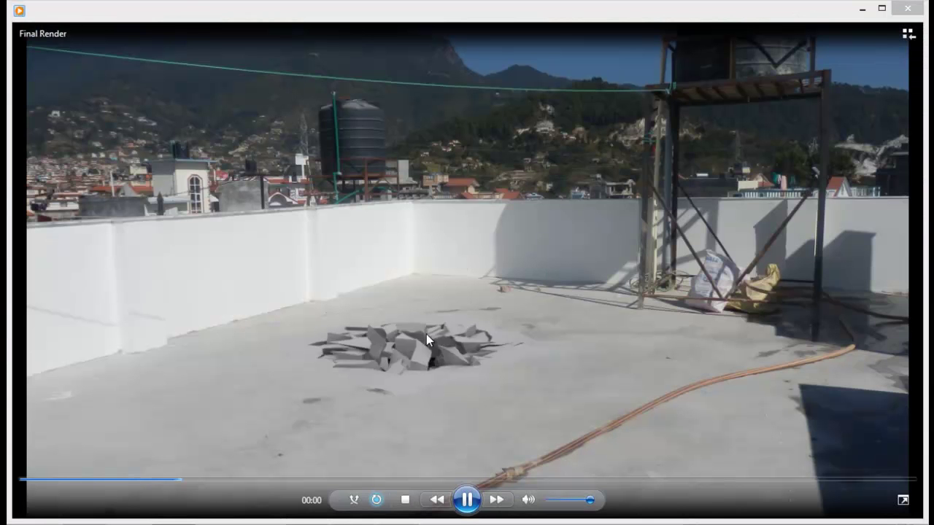
{"action": "left_click", "coordinate": [317, 337]}
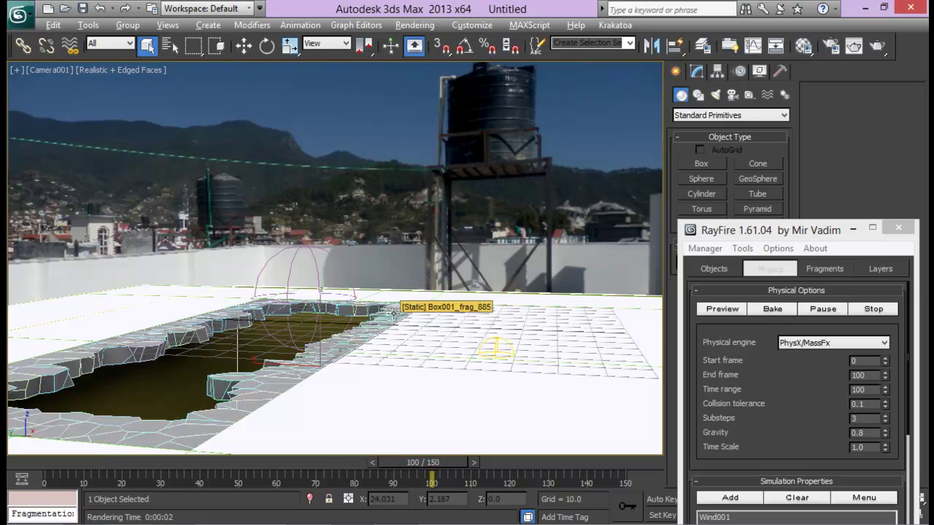
- In the top view, move Plane001's right-hand column of vertices outward along X past the box's edge
{"action": "key", "text": "alt+w"}
{"action": "middle_click_drag", "start_coordinate": [244, 175], "coordinate": [244, 177]}
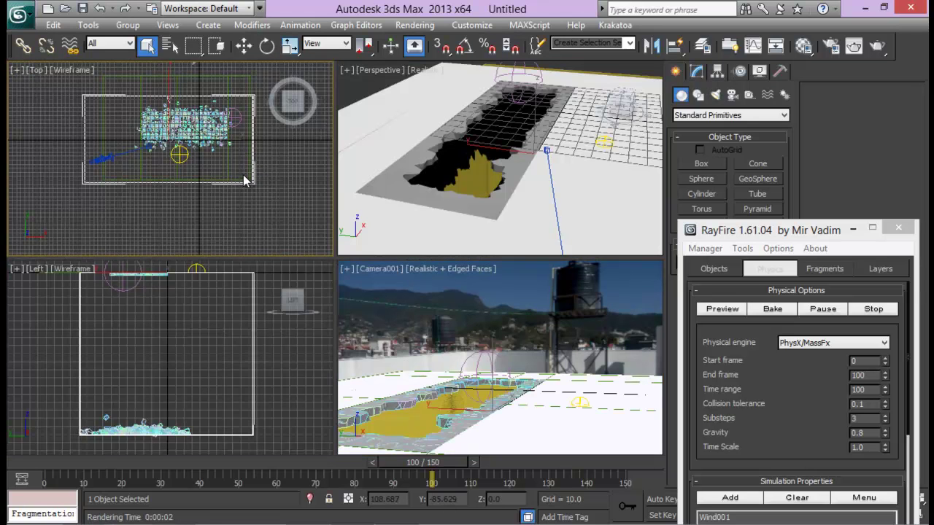
{"action": "key", "text": "alt+w"}
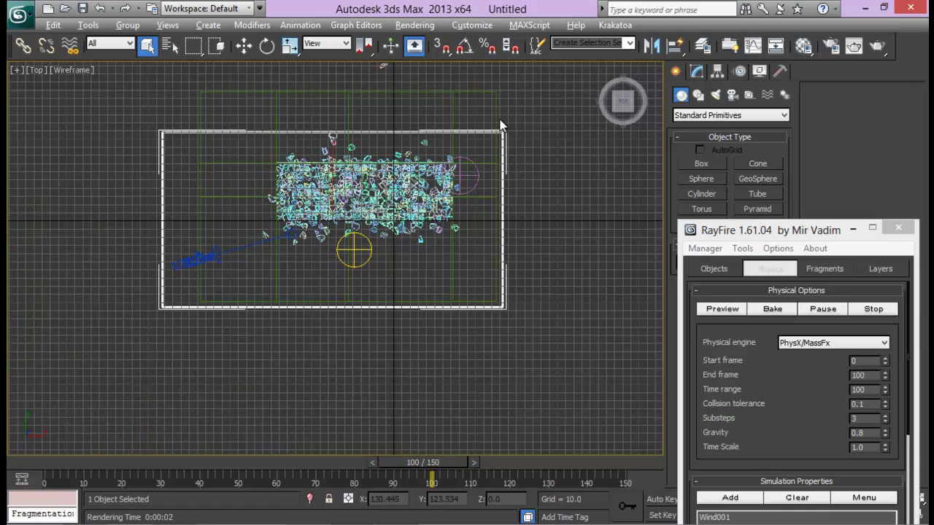
{"action": "left_click", "coordinate": [697, 71]}
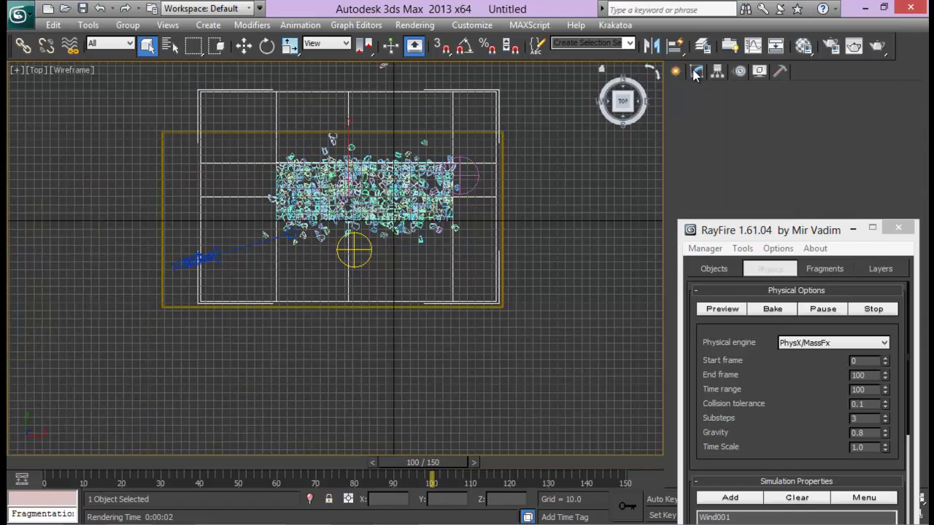
{"action": "left_click_drag", "start_coordinate": [827, 232], "coordinate": [881, 350]}
{"action": "left_click", "coordinate": [693, 274]}
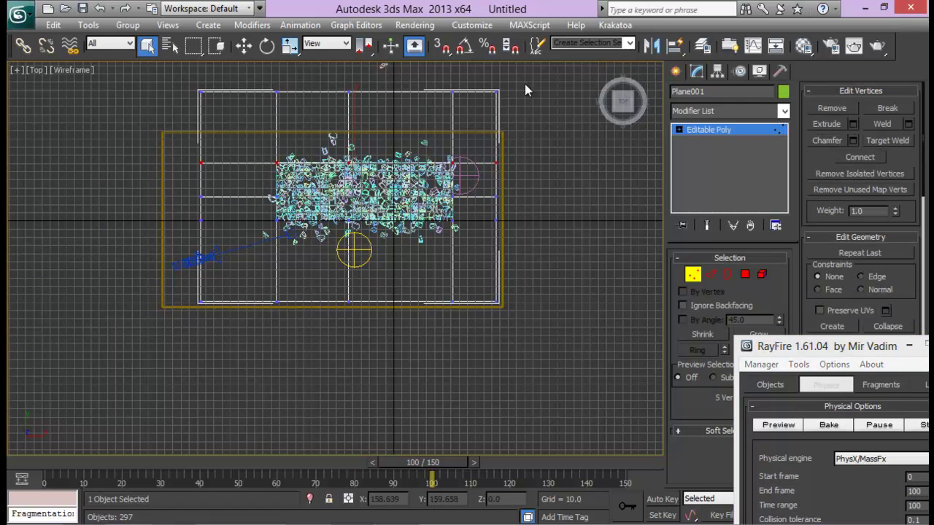
{"action": "left_click_drag", "start_coordinate": [524, 84], "coordinate": [495, 308]}
{"action": "key", "text": "w"}
{"action": "left_click_drag", "start_coordinate": [521, 203], "coordinate": [546, 203]}
- Move Plane001's lowest row of vertices outward along Y past the box's lower edge and leave vertex editing
{"action": "left_click_drag", "start_coordinate": [153, 359], "coordinate": [154, 359]}
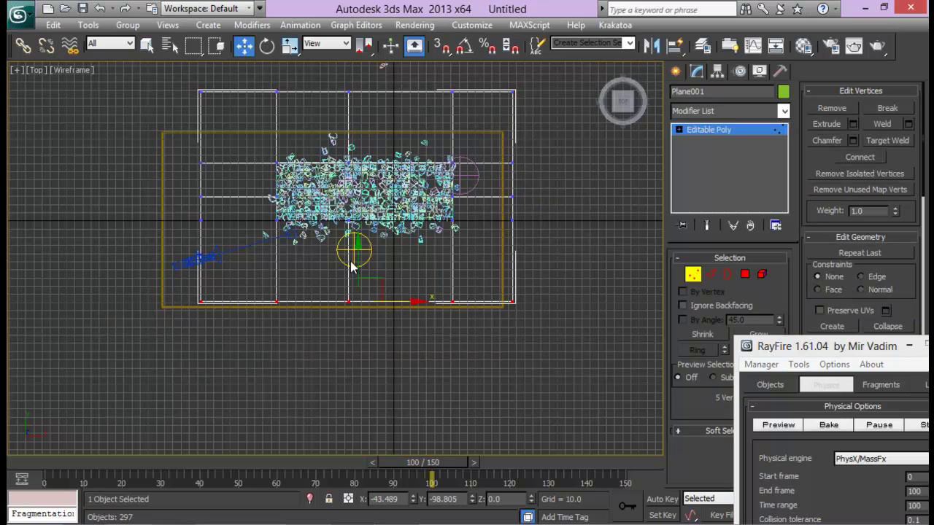
{"action": "left_click_drag", "start_coordinate": [356, 268], "coordinate": [355, 292]}
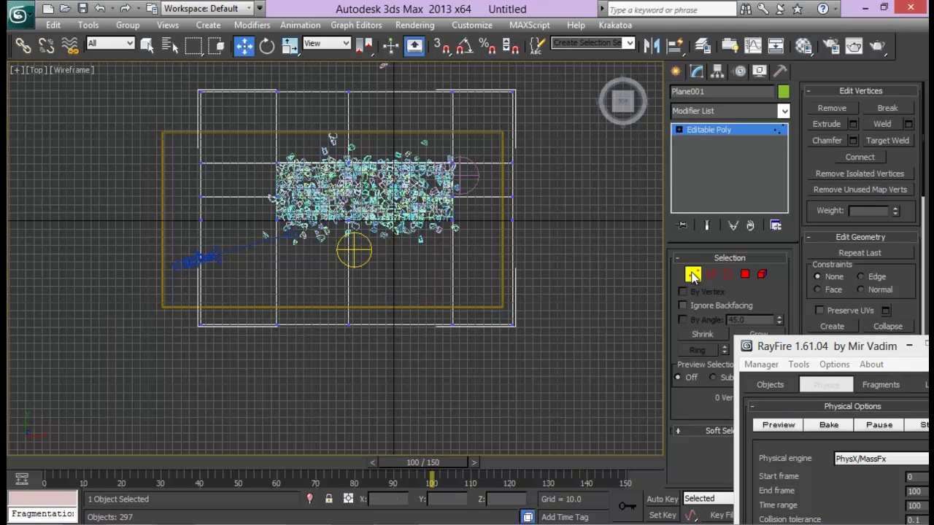
{"action": "key", "text": "1"}
{"action": "key", "text": "alt+w"}
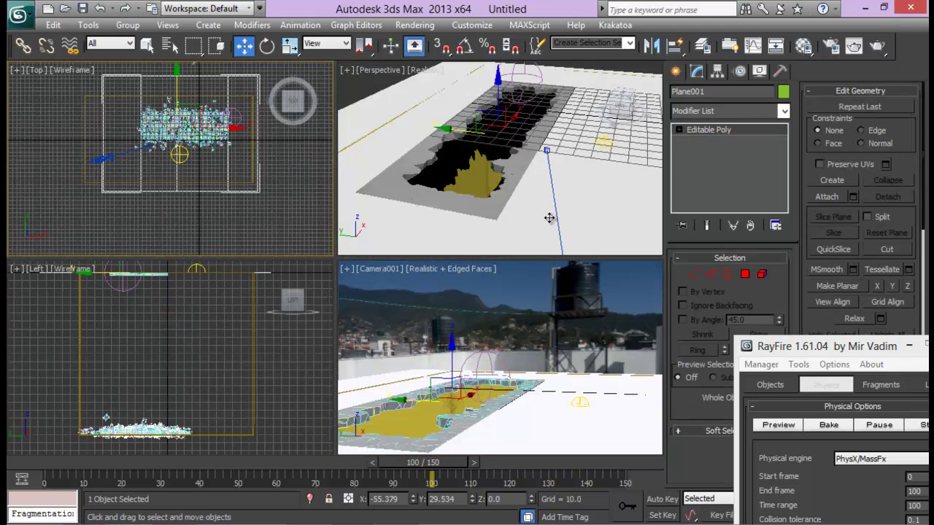
- Give the open box the 04 - Default standard material with a black diffuse color
{"action": "left_click", "coordinate": [410, 414]}
{"action": "key", "text": "m"}
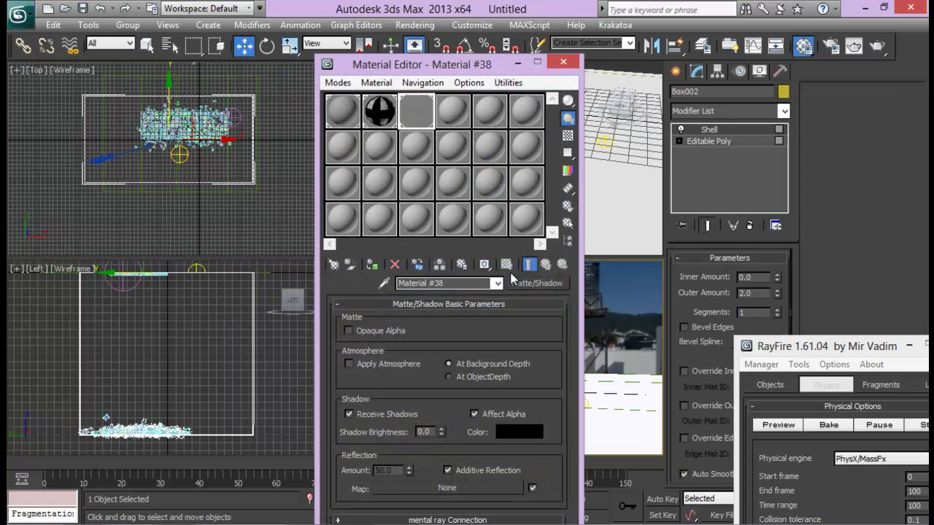
{"action": "left_click", "coordinate": [452, 113]}
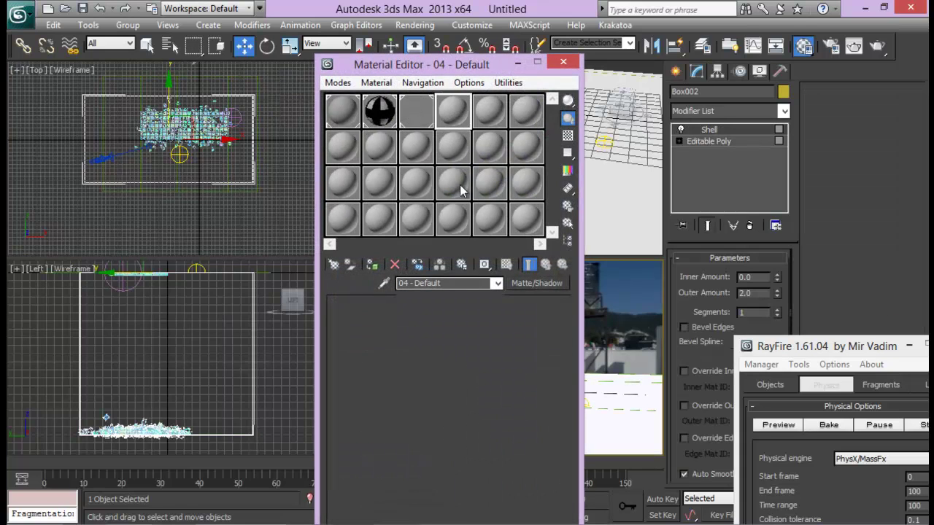
{"action": "left_click", "coordinate": [497, 286]}
{"action": "left_click", "coordinate": [497, 285]}
{"action": "left_click", "coordinate": [398, 389]}
{"action": "left_click", "coordinate": [420, 92]}
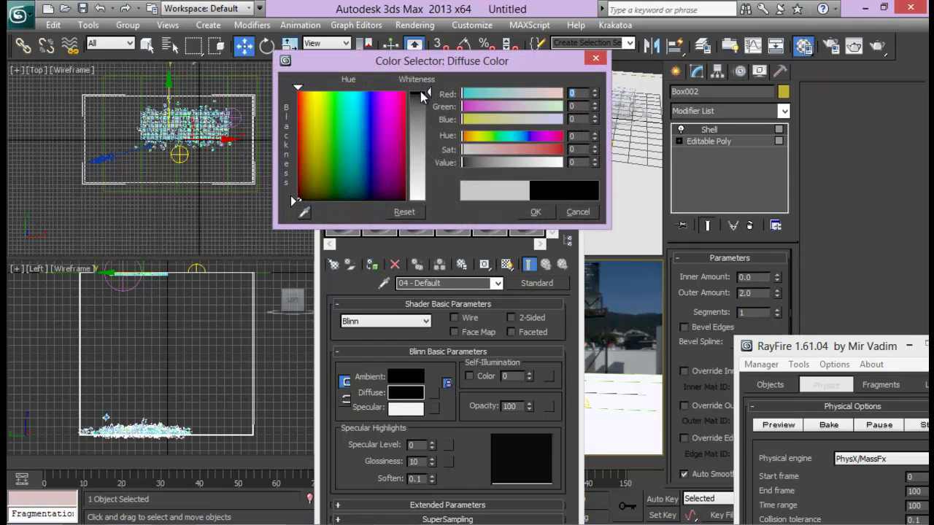
{"action": "left_click", "coordinate": [535, 212]}
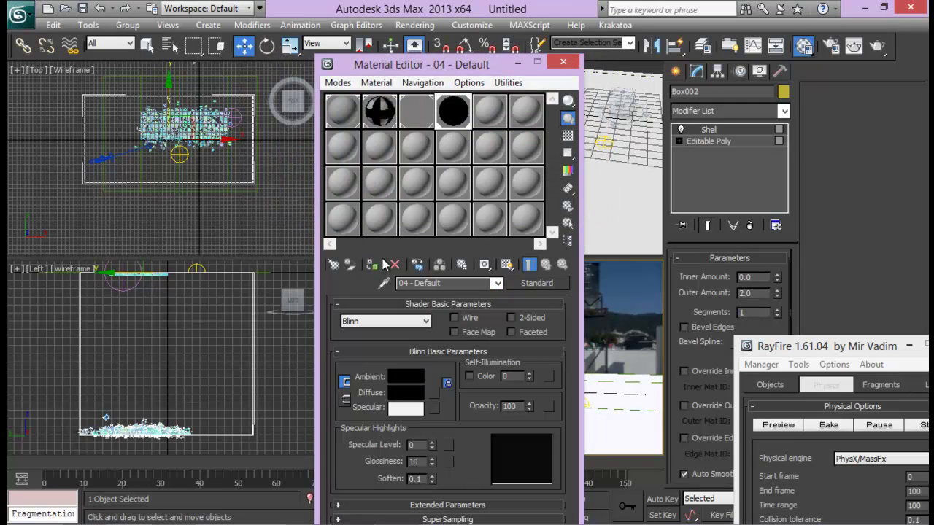
{"action": "left_click", "coordinate": [562, 62]}
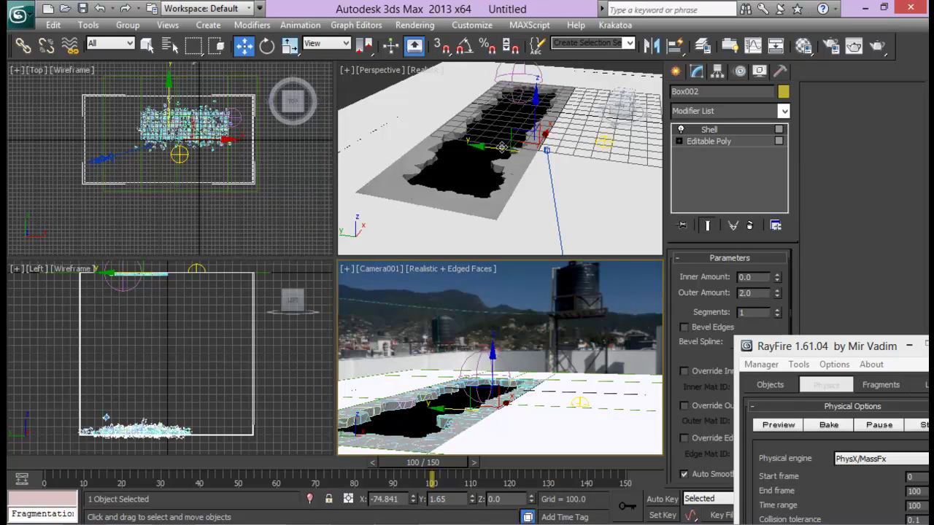
- Render the camera view at frame 100 to check the blackened hole, and close the render window
{"action": "right_click", "coordinate": [548, 318]}
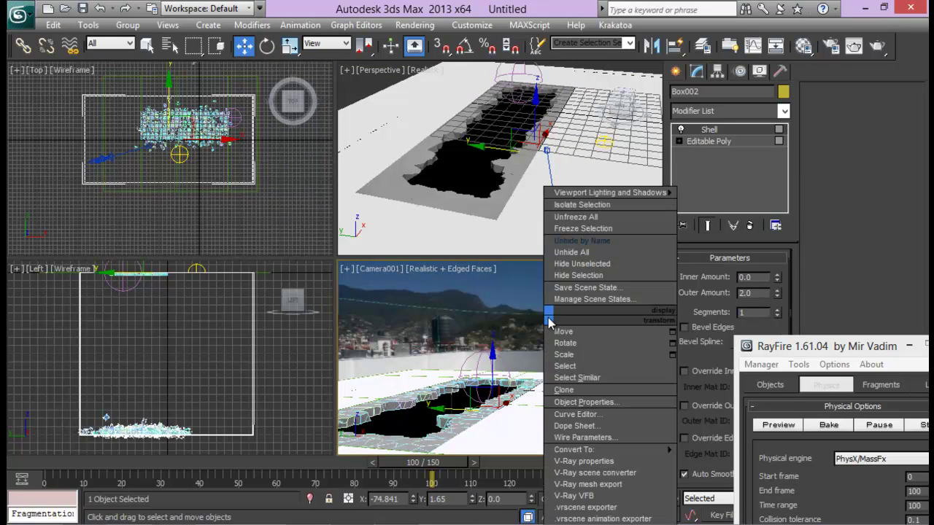
{"action": "left_click", "coordinate": [499, 311]}
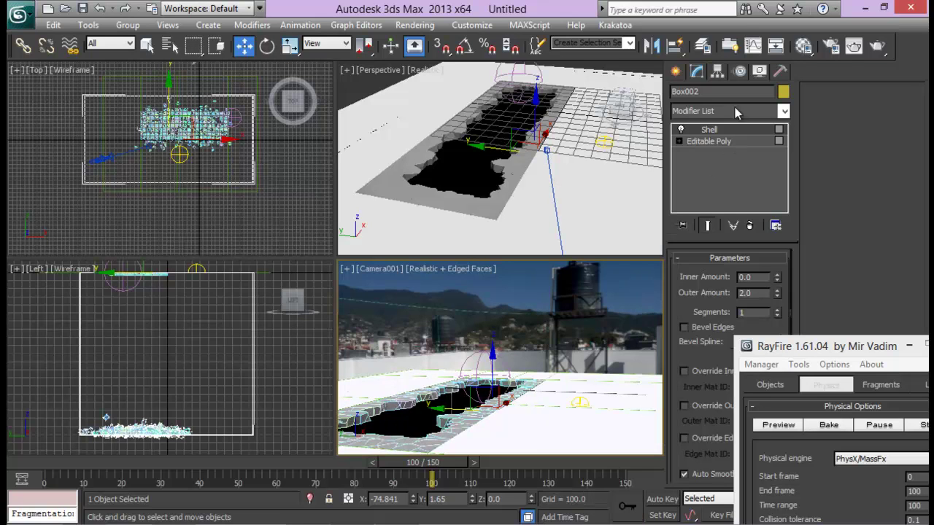
{"action": "left_click", "coordinate": [885, 49]}
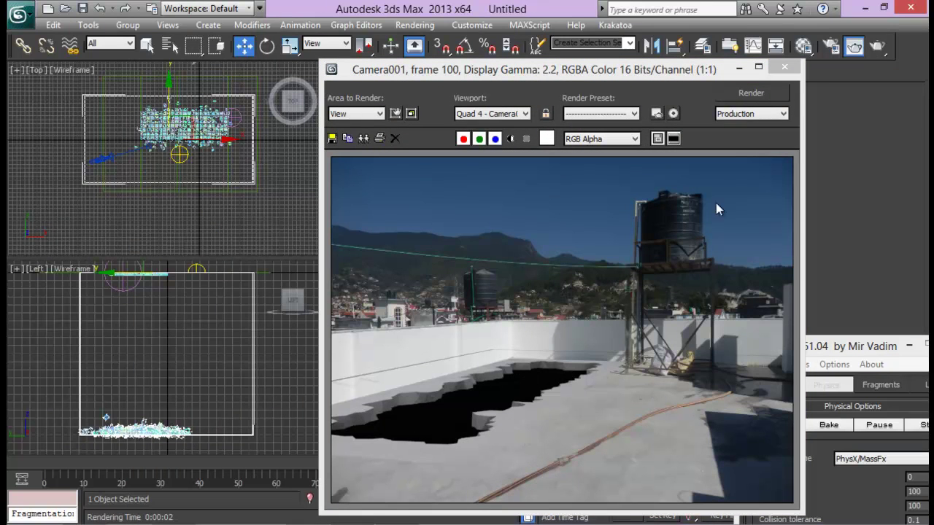
{"action": "left_click", "coordinate": [784, 67]}
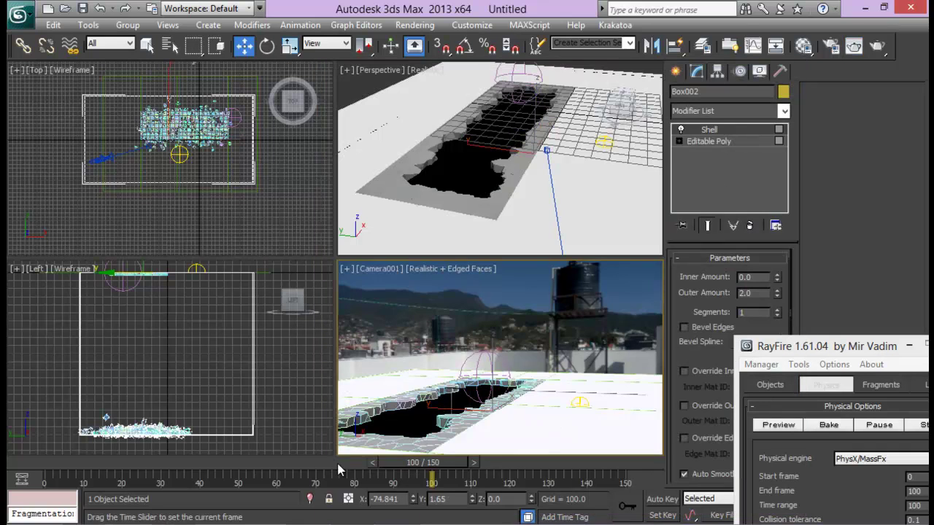
- Go to frame 47, render the camera view to check the falling slab fragments, and close the render window
{"action": "left_click_drag", "start_coordinate": [338, 471], "coordinate": [207, 471]}
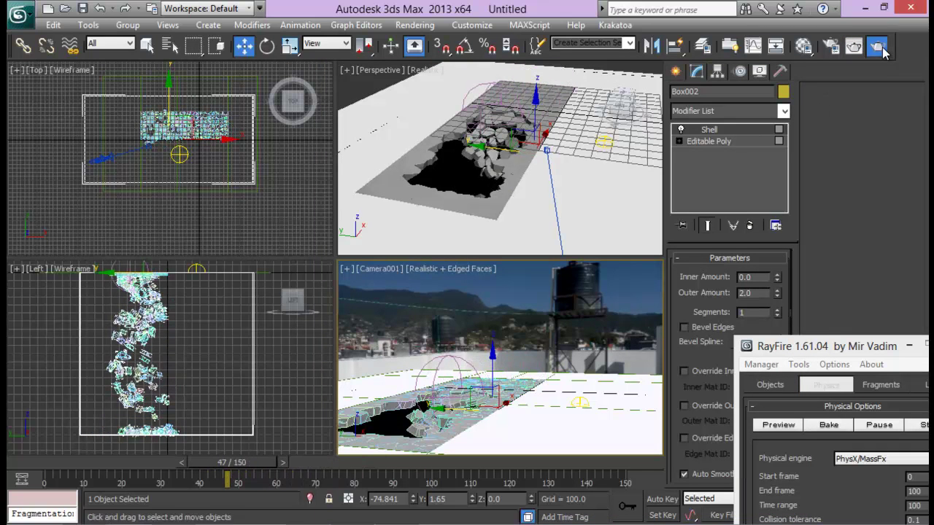
{"action": "left_click", "coordinate": [879, 48]}
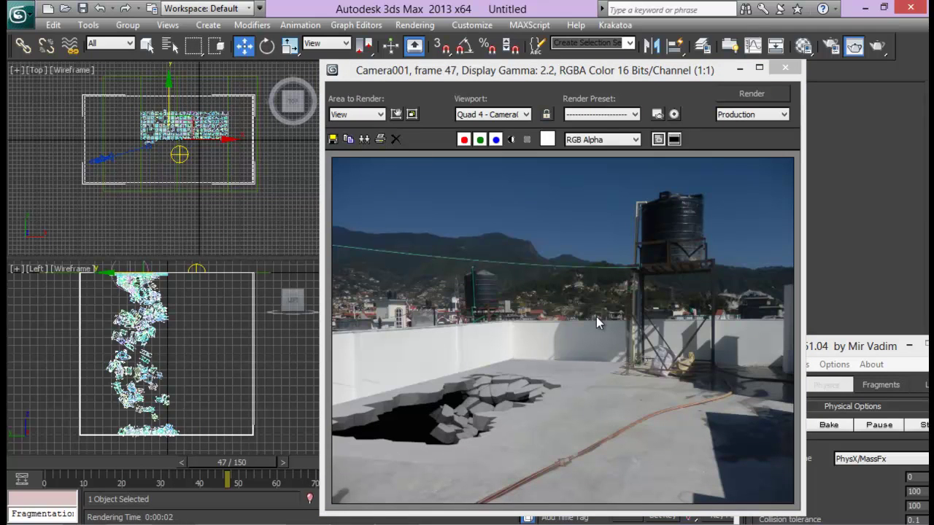
{"action": "left_click", "coordinate": [785, 68]}
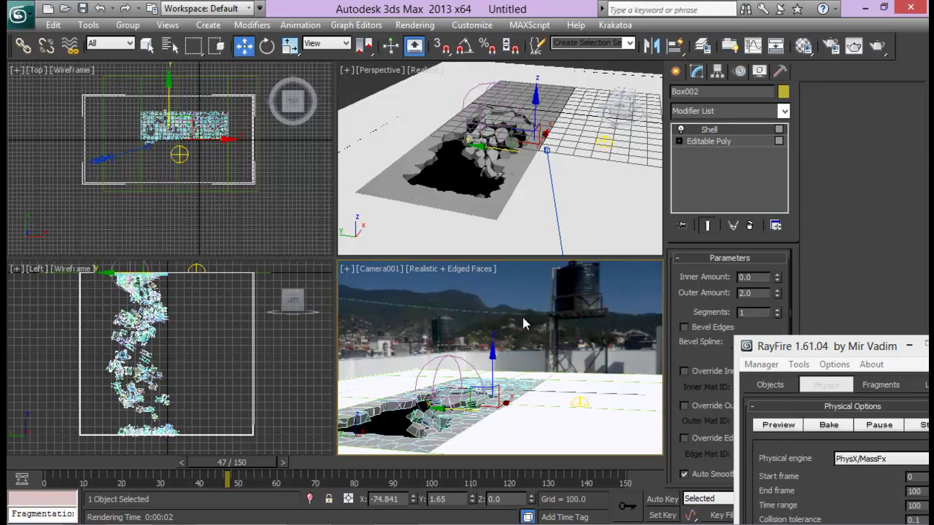
- Turn off the Terrace.JPG environment map, test-render the camera view without the background, and close the render window
{"action": "left_click", "coordinate": [414, 24]}
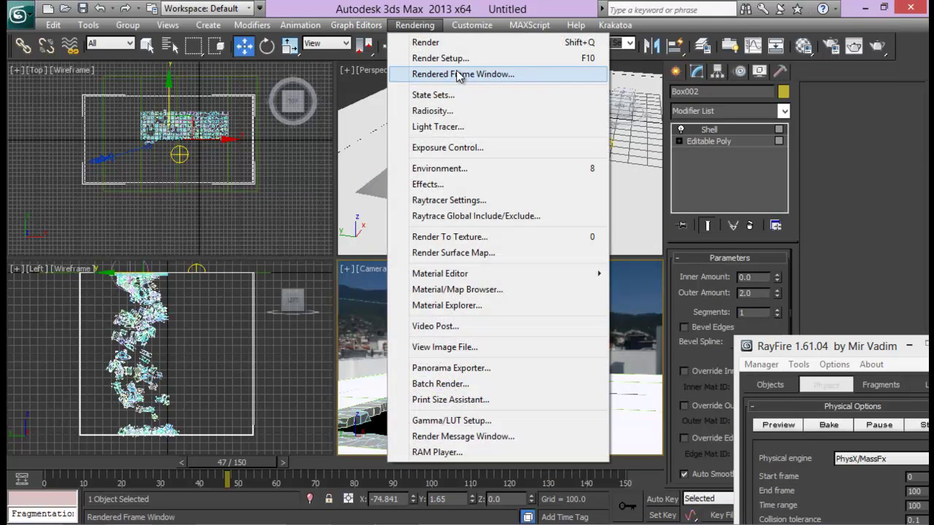
{"action": "left_click", "coordinate": [467, 169]}
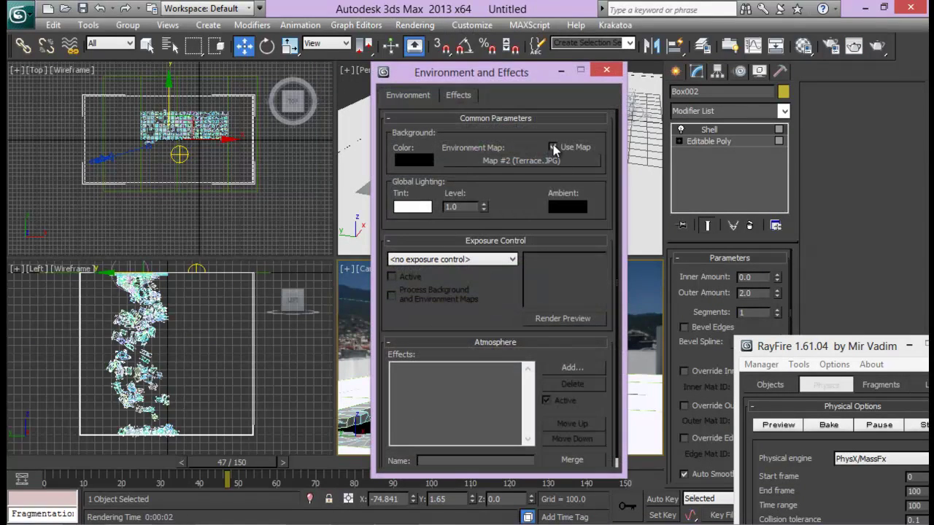
{"action": "left_click", "coordinate": [553, 147]}
{"action": "left_click", "coordinate": [606, 70]}
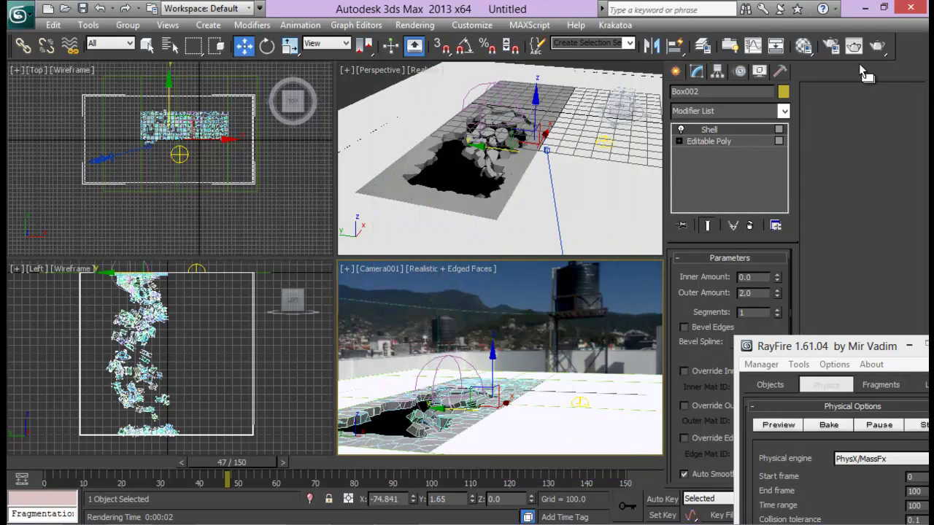
{"action": "left_click", "coordinate": [854, 45]}
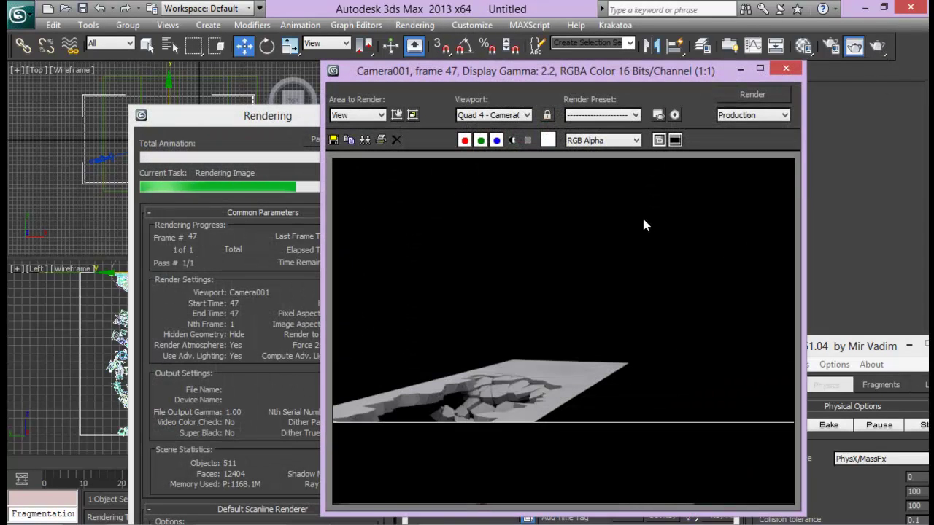
{"action": "left_click", "coordinate": [786, 69]}
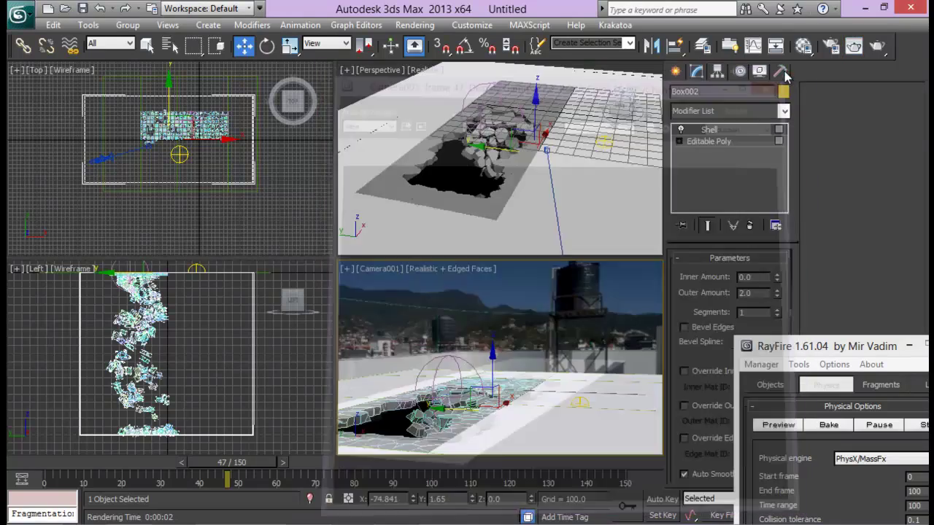
{"action": "left_click", "coordinate": [803, 46]}
{"action": "left_click_drag", "start_coordinate": [464, 68], "coordinate": [548, 41]}
{"action": "left_click", "coordinate": [648, 36]}
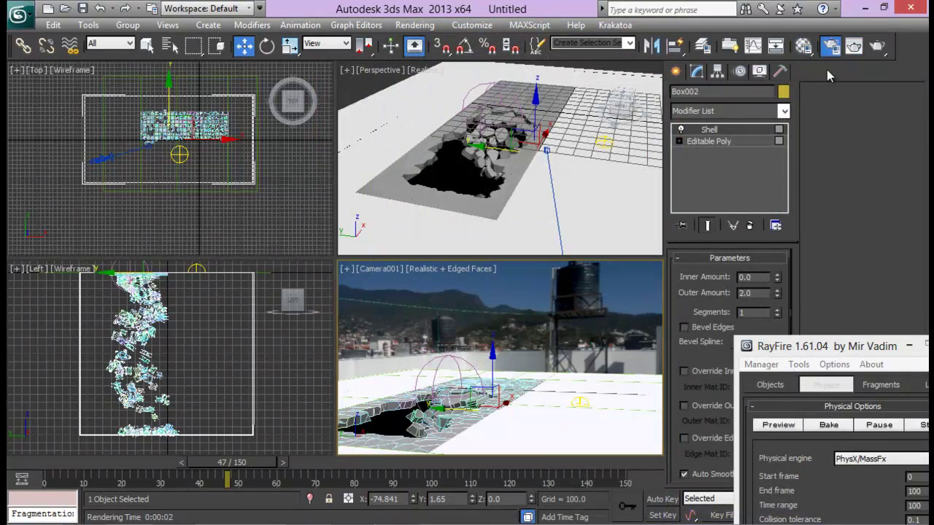
- Open the render setup at its Render Output settings and clear it away from the camera and perspective views
{"action": "left_click", "coordinate": [830, 45]}
{"action": "left_click_drag", "start_coordinate": [444, 79], "coordinate": [651, 37]}
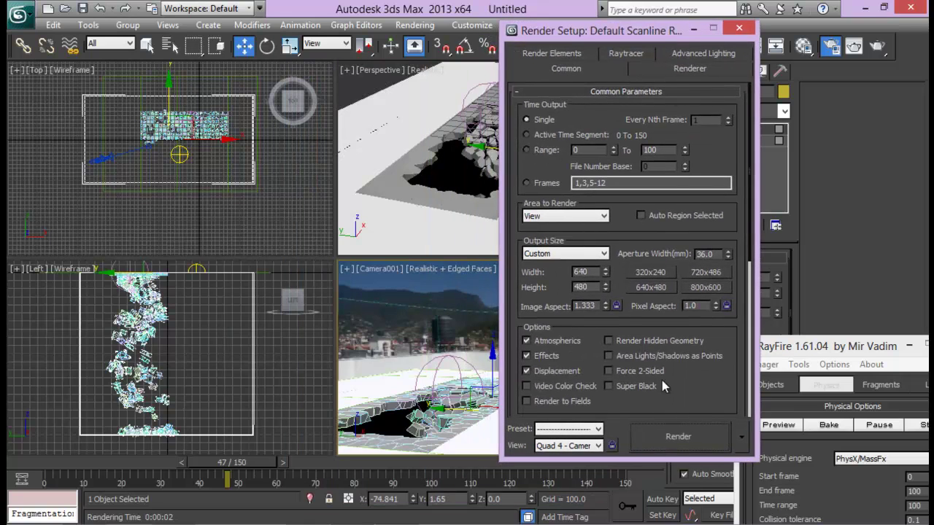
{"action": "left_click_drag", "start_coordinate": [713, 394], "coordinate": [714, 164]}
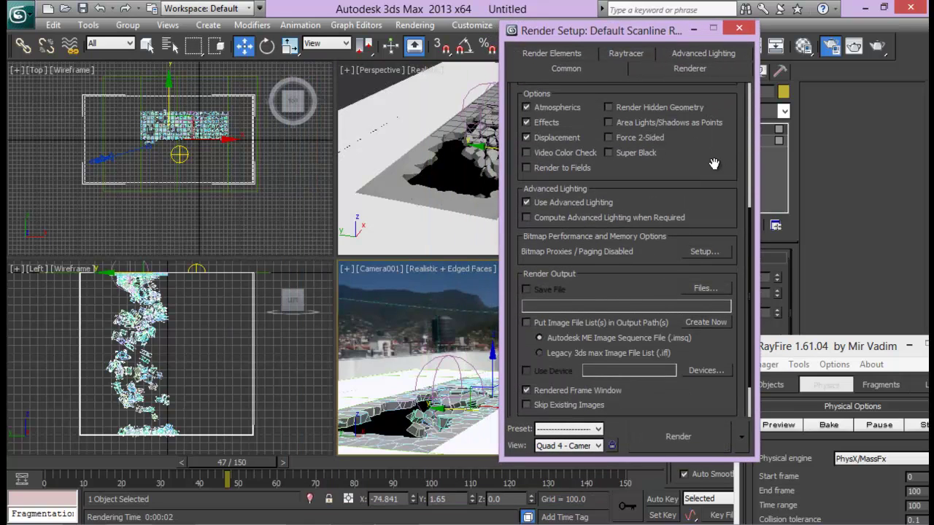
{"action": "left_click_drag", "start_coordinate": [672, 33], "coordinate": [148, 66]}
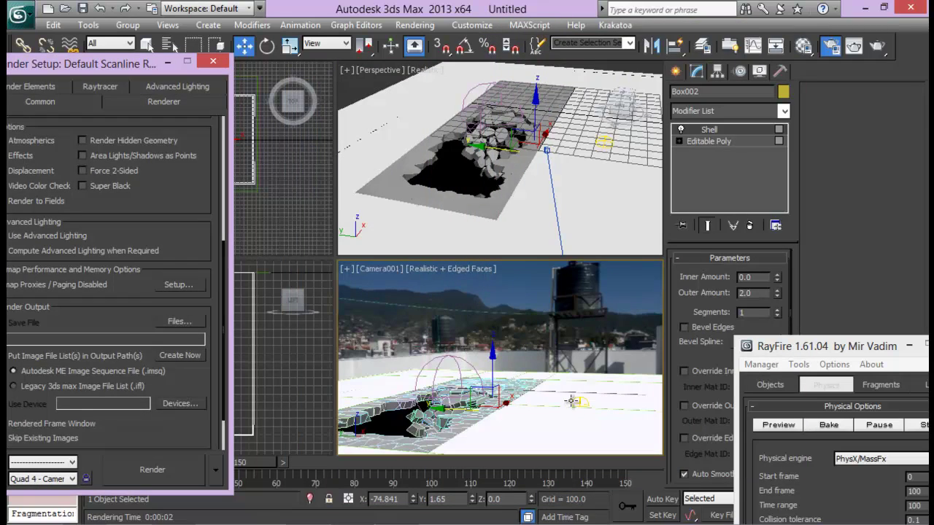
- Select the skylight Sky001 beside the slab and uncover its full parameters for review
{"action": "left_click", "coordinate": [578, 399]}
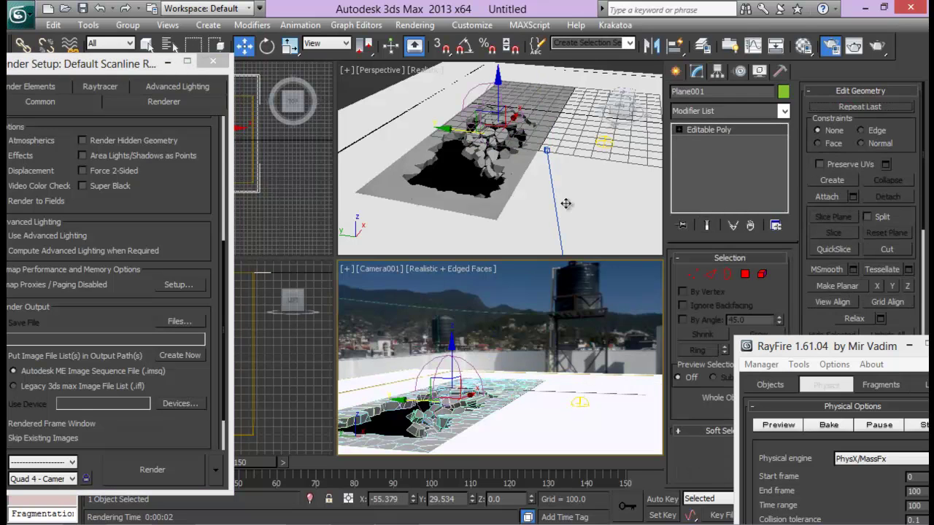
{"action": "left_click", "coordinate": [607, 135]}
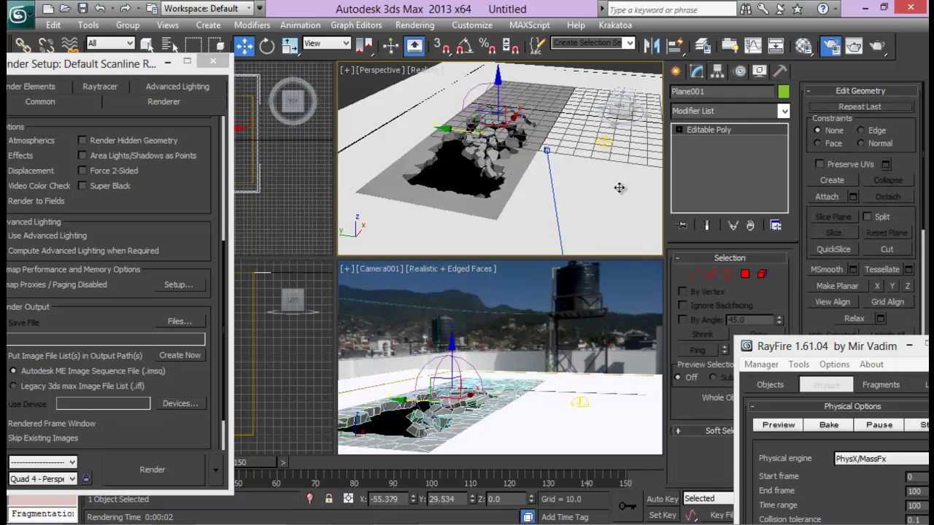
{"action": "middle_click_drag", "start_coordinate": [614, 158], "coordinate": [583, 161], "text": "alt"}
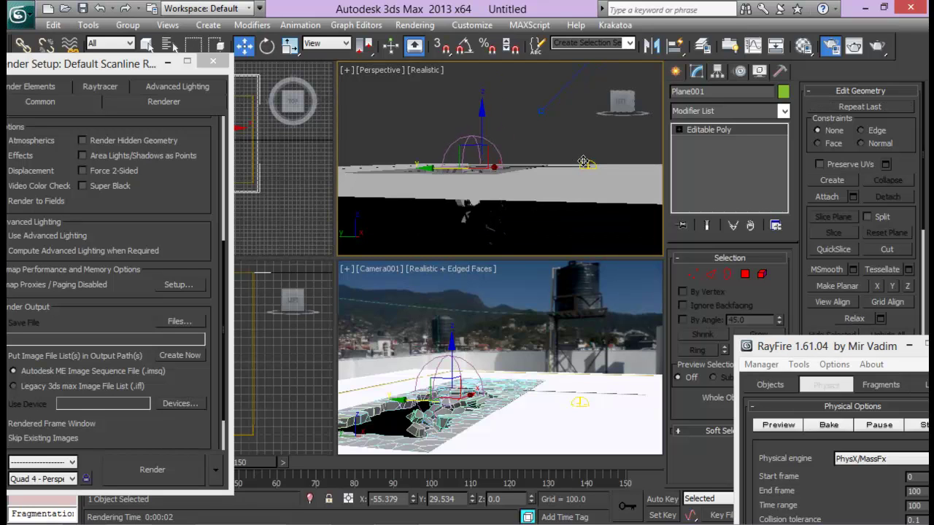
{"action": "left_click", "coordinate": [588, 165]}
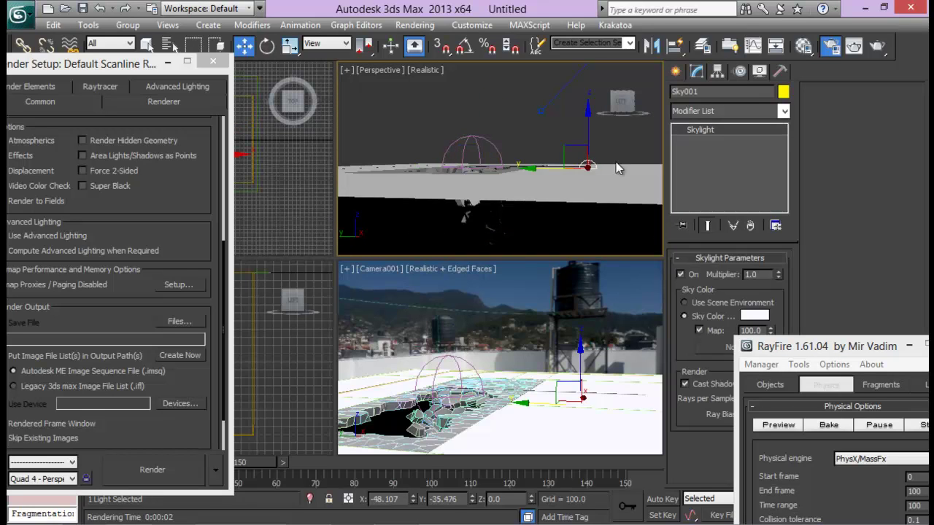
{"action": "left_click_drag", "start_coordinate": [795, 338], "coordinate": [853, 434]}
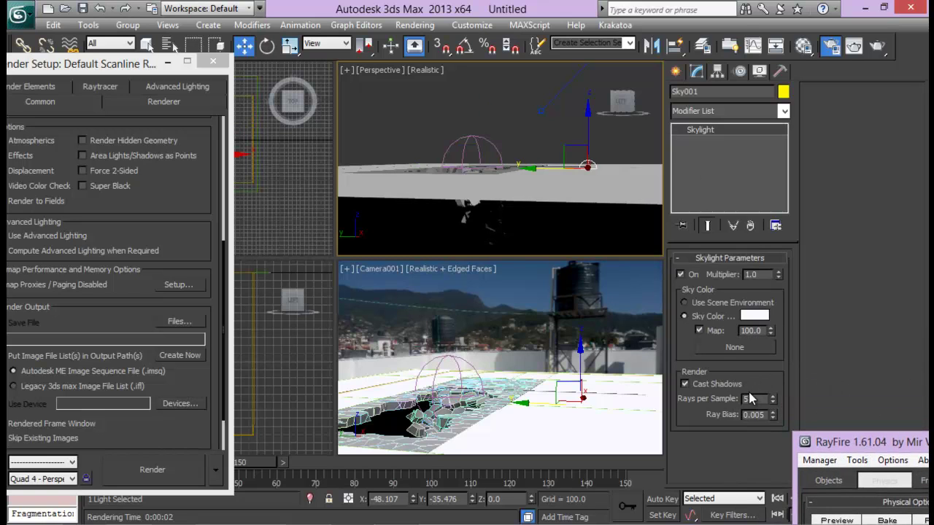
- Set the render output to a TIF image file named sadas on the Desktop
{"action": "left_click_drag", "start_coordinate": [128, 64], "coordinate": [279, 49]}
{"action": "scroll", "coordinate": [317, 212], "scroll_direction": "down", "scroll_amount": 3}
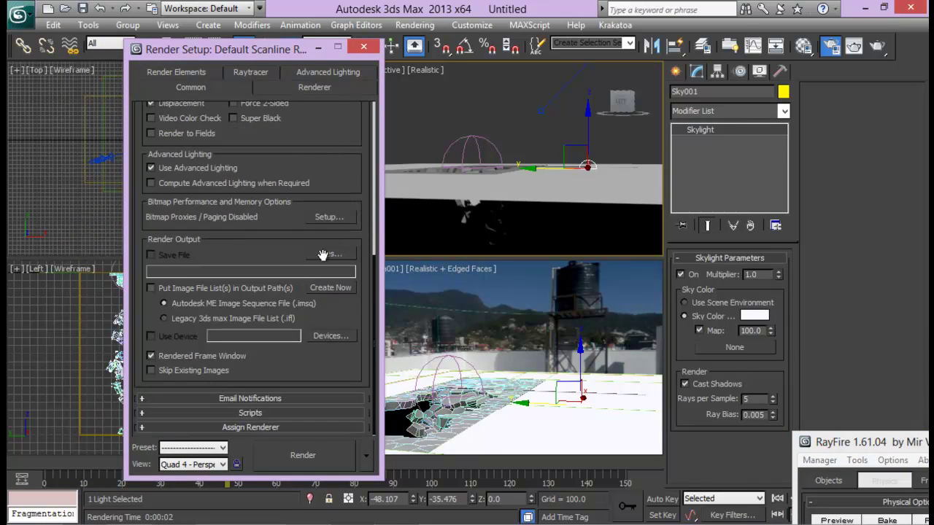
{"action": "left_click", "coordinate": [330, 254]}
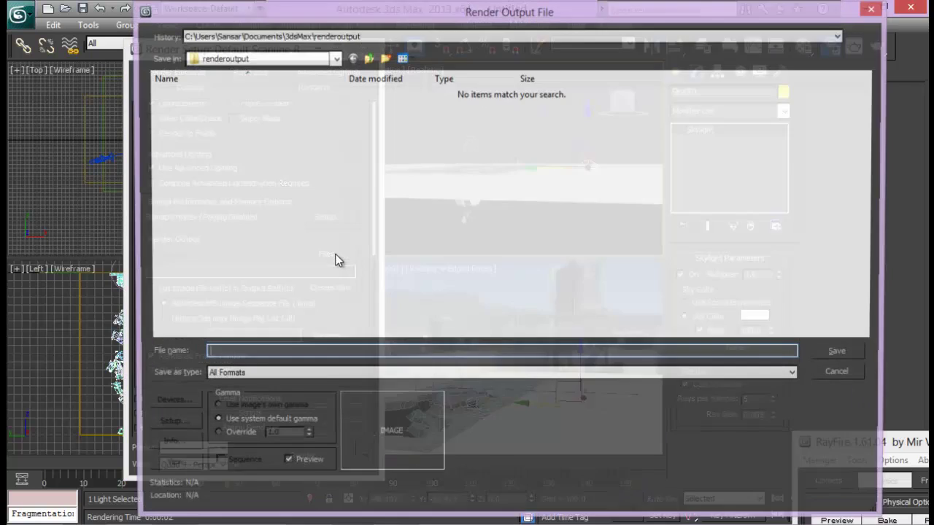
{"action": "left_click", "coordinate": [242, 376]}
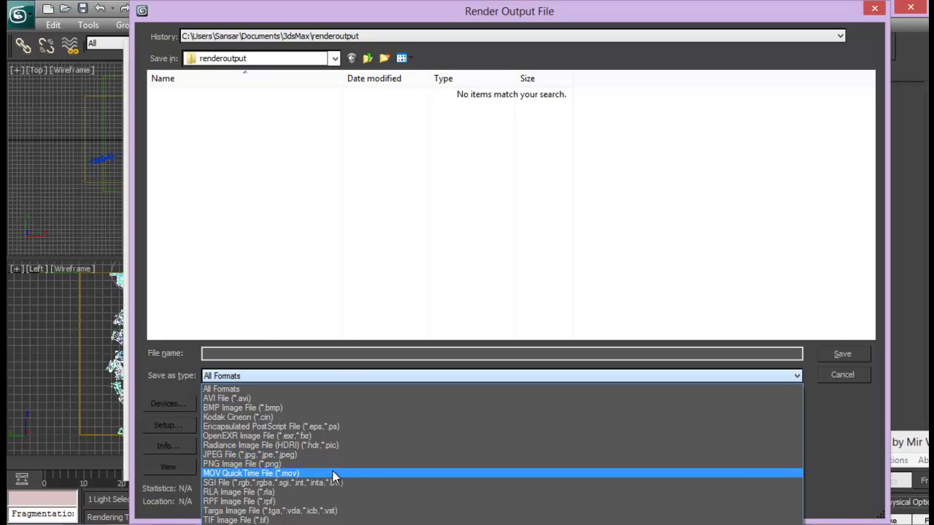
{"action": "left_click", "coordinate": [570, 282]}
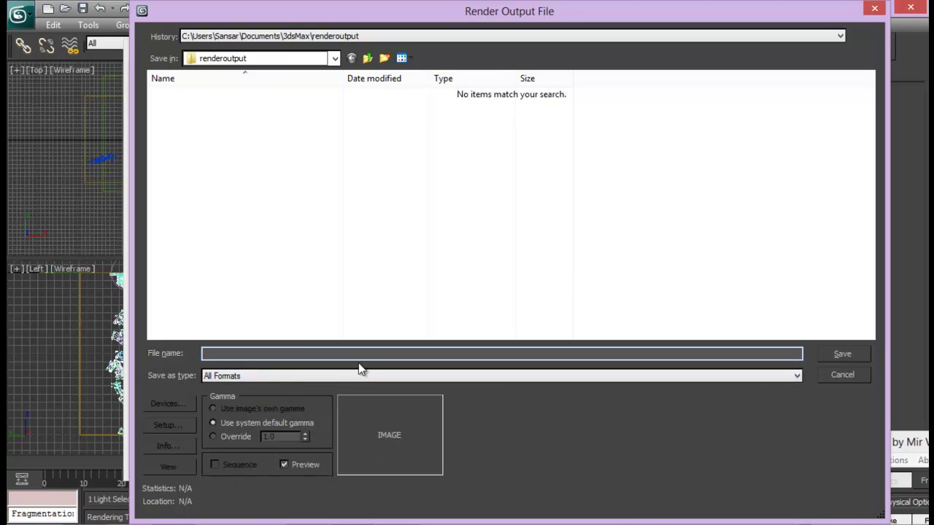
{"action": "left_click", "coordinate": [284, 377]}
{"action": "left_click", "coordinate": [226, 521]}
{"action": "left_click", "coordinate": [285, 62]}
{"action": "scroll", "coordinate": [217, 82], "scroll_direction": "up", "scroll_amount": 4}
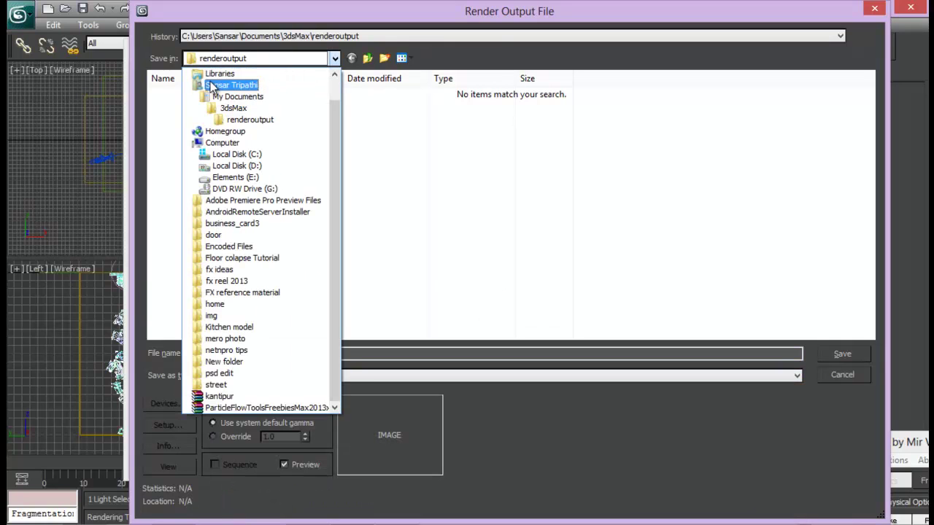
{"action": "left_click", "coordinate": [213, 75]}
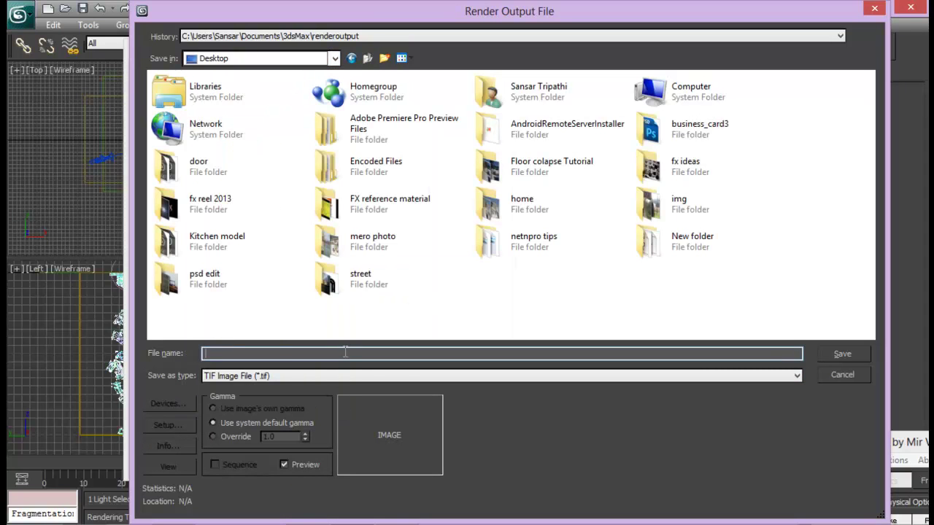
{"action": "type", "text": "sadas"}
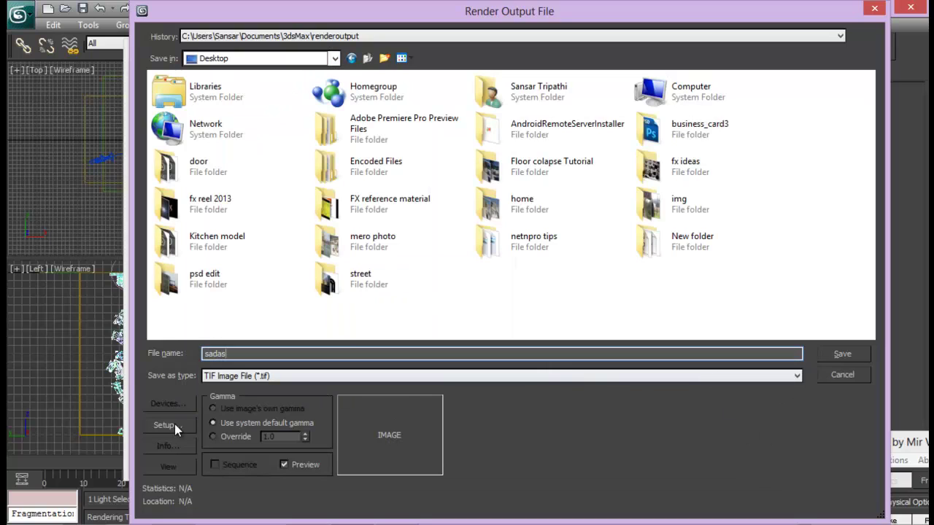
- Accept the TIF options with 8-bit color, no compression and a stored alpha channel, and save the output file setting
{"action": "left_click", "coordinate": [167, 425]}
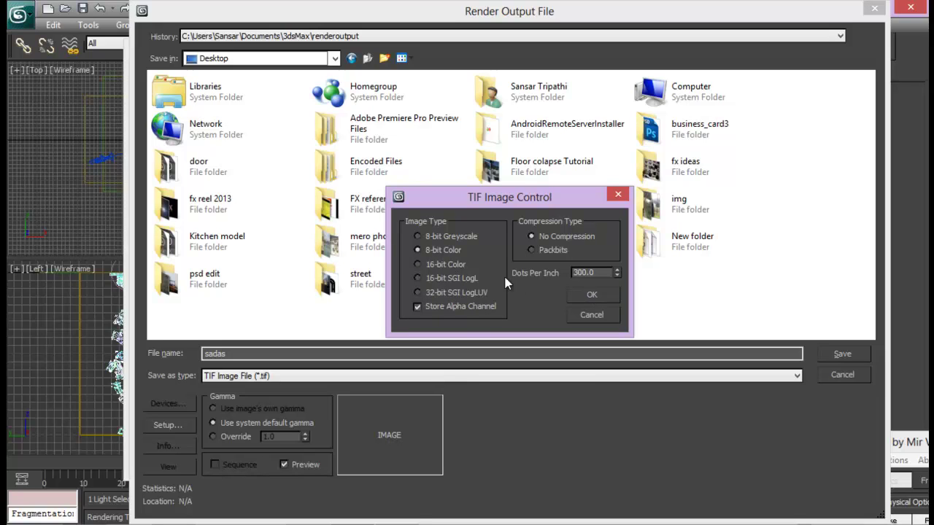
{"action": "left_click_drag", "start_coordinate": [528, 190], "coordinate": [509, 172]}
{"action": "left_click", "coordinate": [573, 277]}
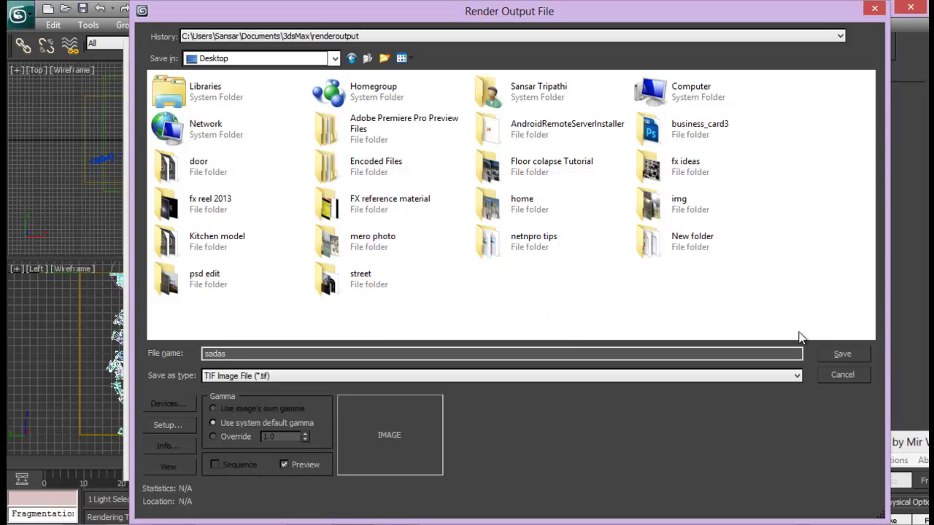
{"action": "left_click", "coordinate": [839, 354]}
- Set the render range to frames 0 to 100 and the output size to HDTV (video) at 1920x1080, and close the render setup
{"action": "scroll", "coordinate": [219, 175], "scroll_direction": "up", "scroll_amount": 5}
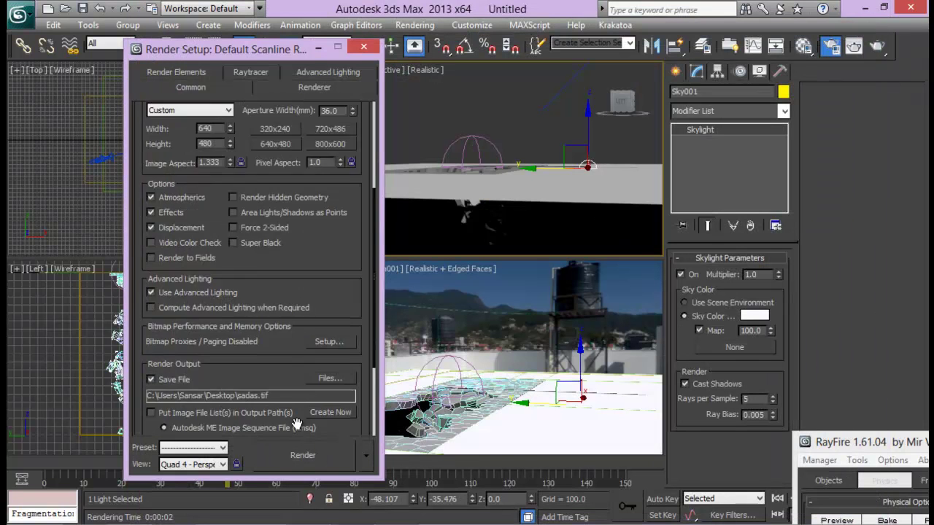
{"action": "left_click", "coordinate": [173, 166]}
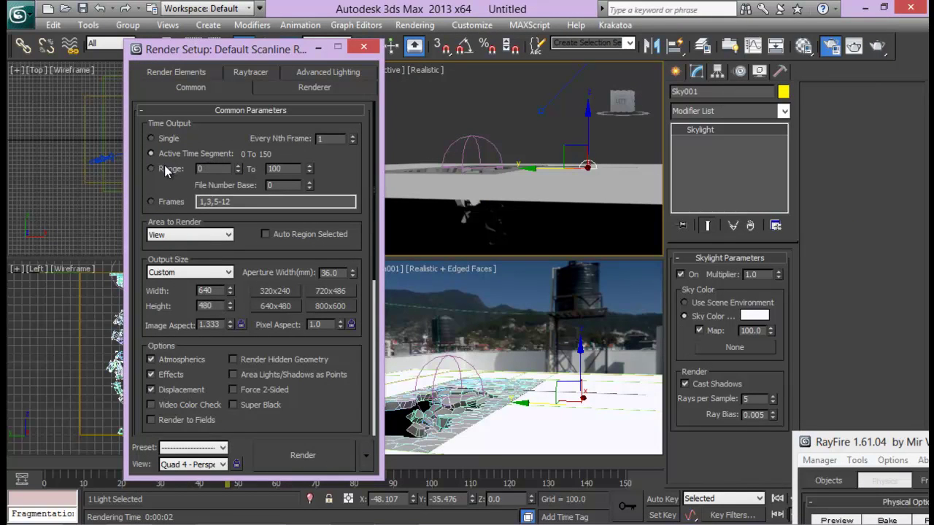
{"action": "left_click", "coordinate": [224, 273]}
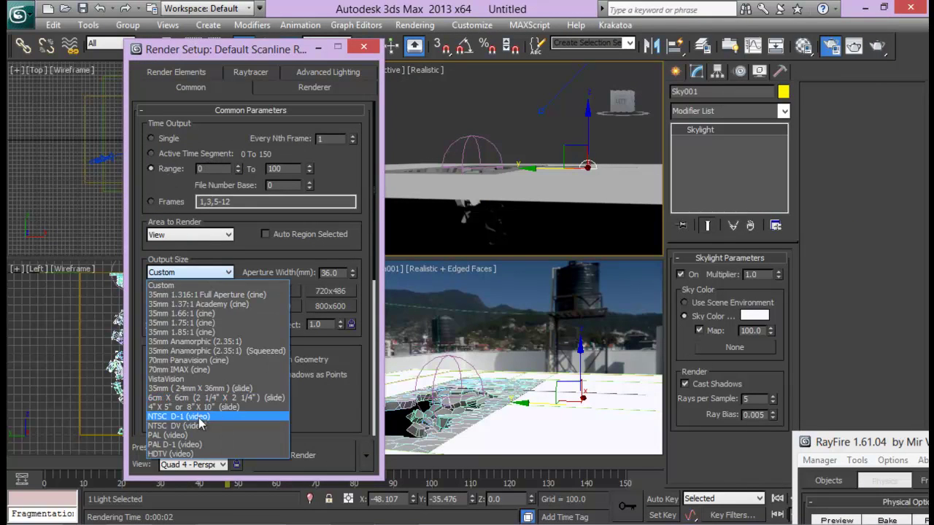
{"action": "left_click", "coordinate": [202, 458]}
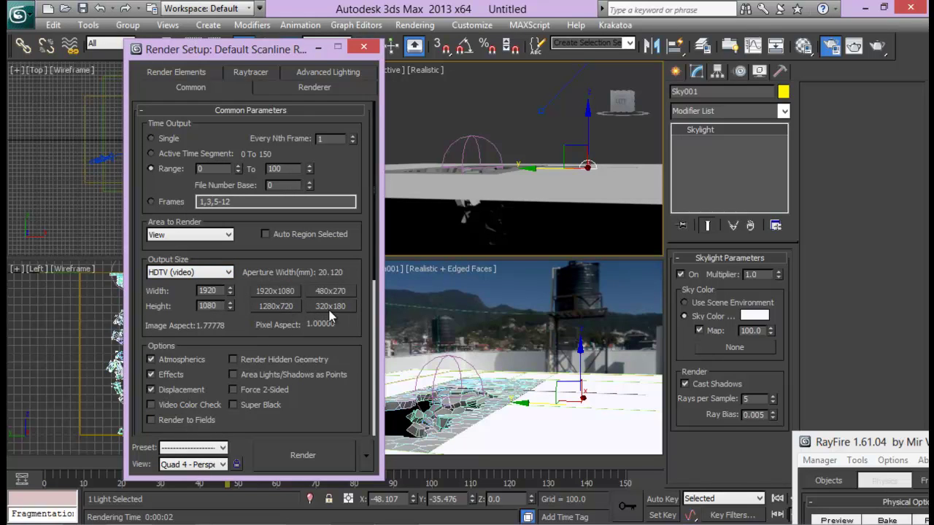
{"action": "scroll", "coordinate": [332, 365], "scroll_direction": "down", "scroll_amount": 5}
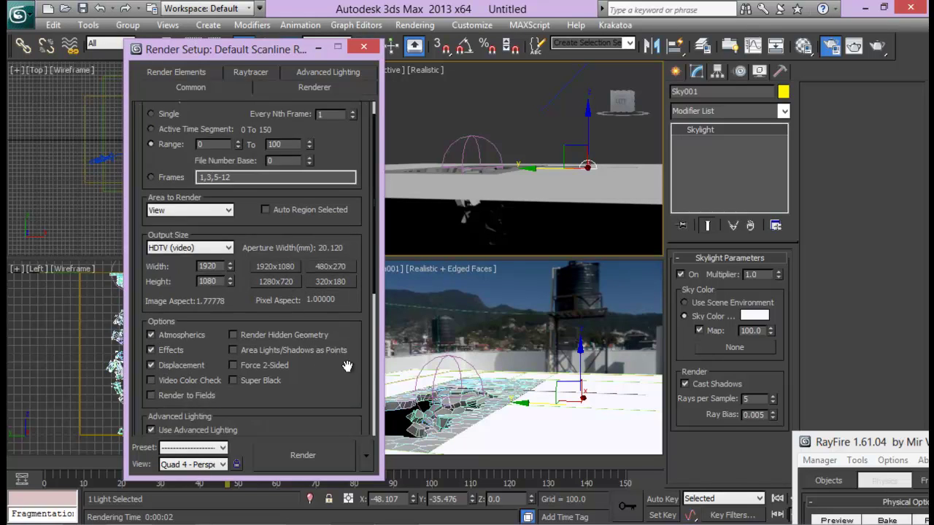
{"action": "left_click", "coordinate": [363, 47]}
- Switch to After Effects and import Ground Collapse0023 from the Render sequence folder as a TIFF sequence, accepting the alpha interpretation
{"action": "mouse_move", "coordinate": [398, 522]}
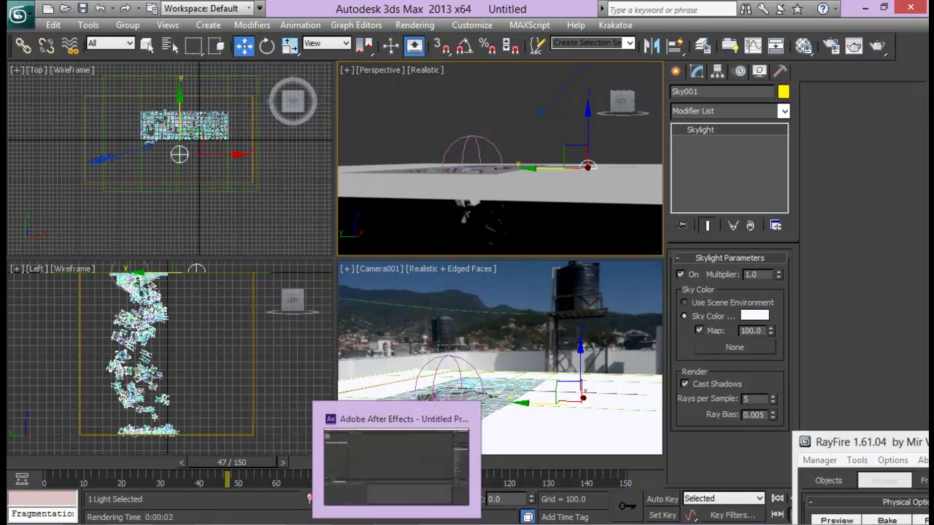
{"action": "left_click", "coordinate": [397, 460]}
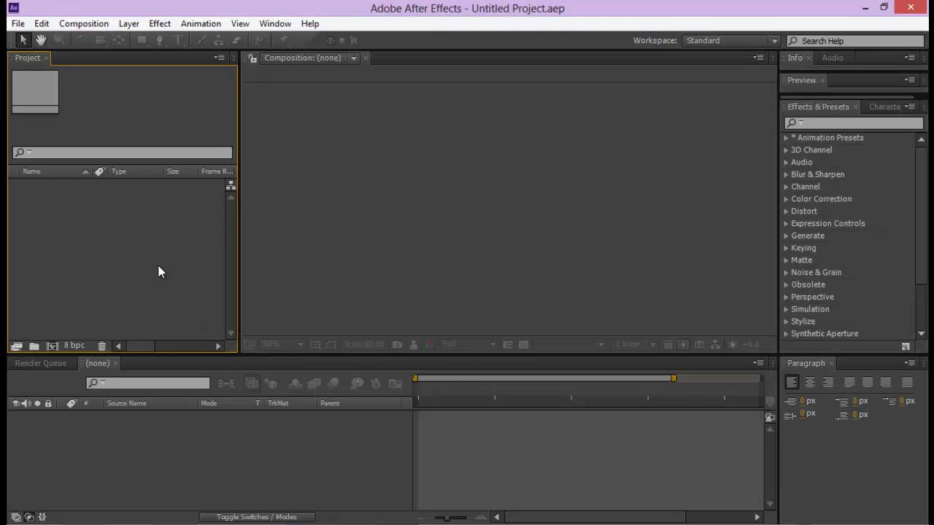
{"action": "double_click", "coordinate": [121, 252]}
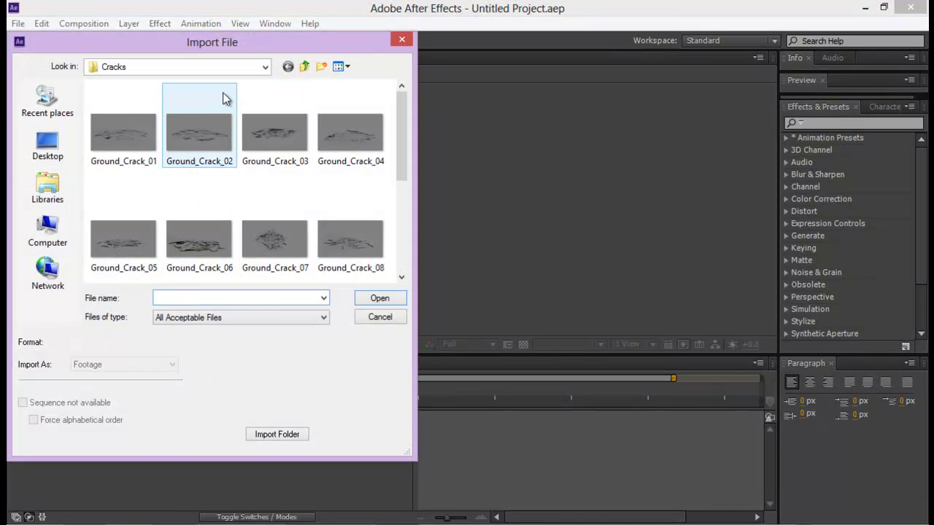
{"action": "left_click", "coordinate": [46, 150]}
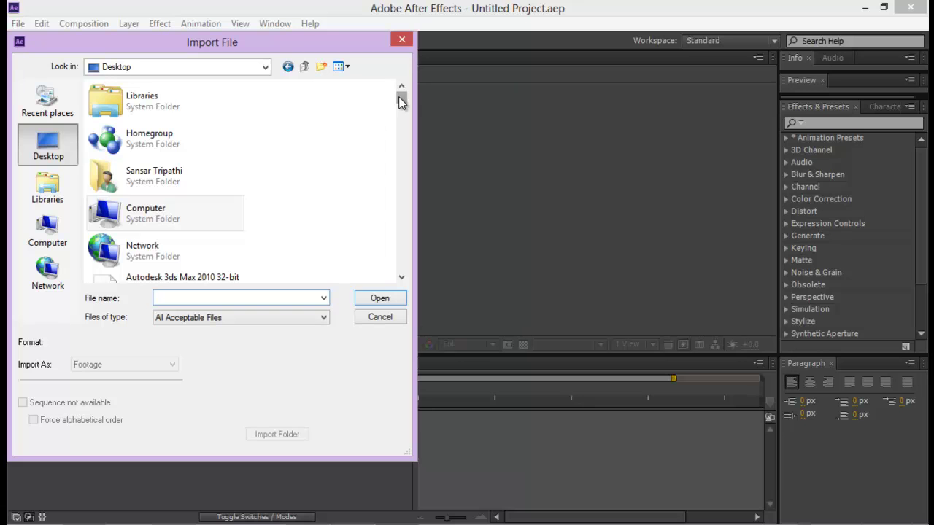
{"action": "left_click_drag", "start_coordinate": [401, 98], "coordinate": [410, 122]}
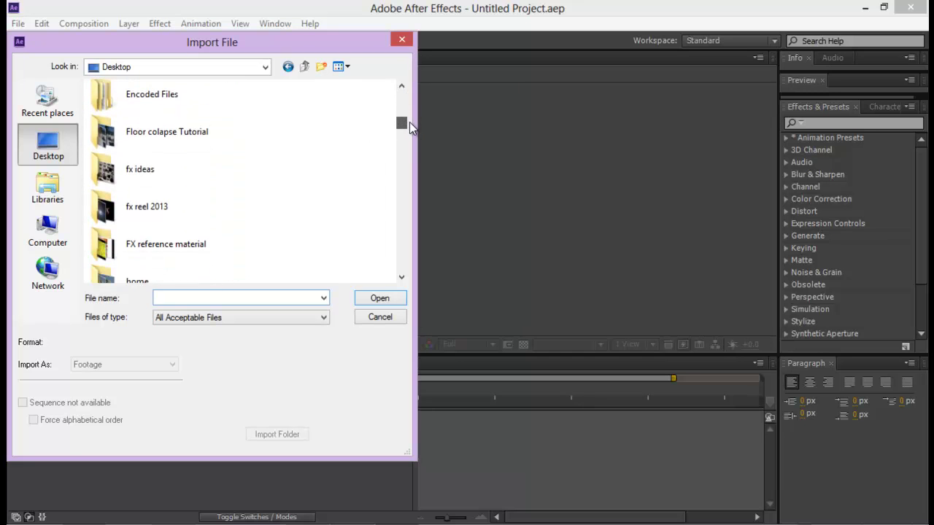
{"action": "double_click", "coordinate": [152, 133]}
{"action": "double_click", "coordinate": [207, 140]}
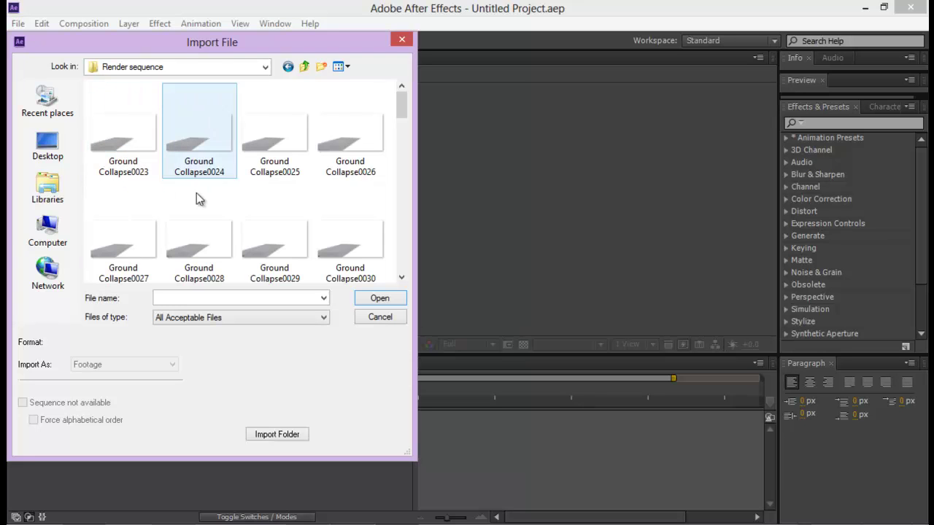
{"action": "left_click", "coordinate": [121, 149]}
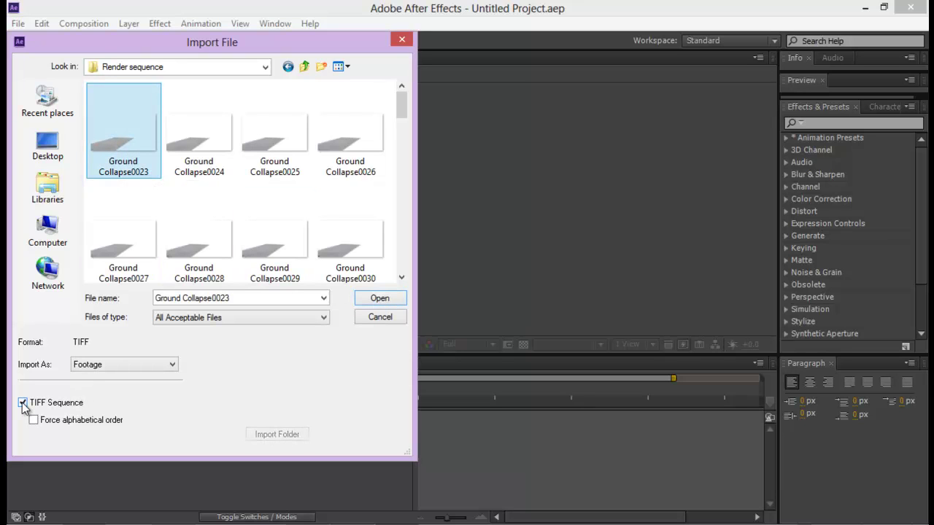
{"action": "left_click", "coordinate": [377, 299]}
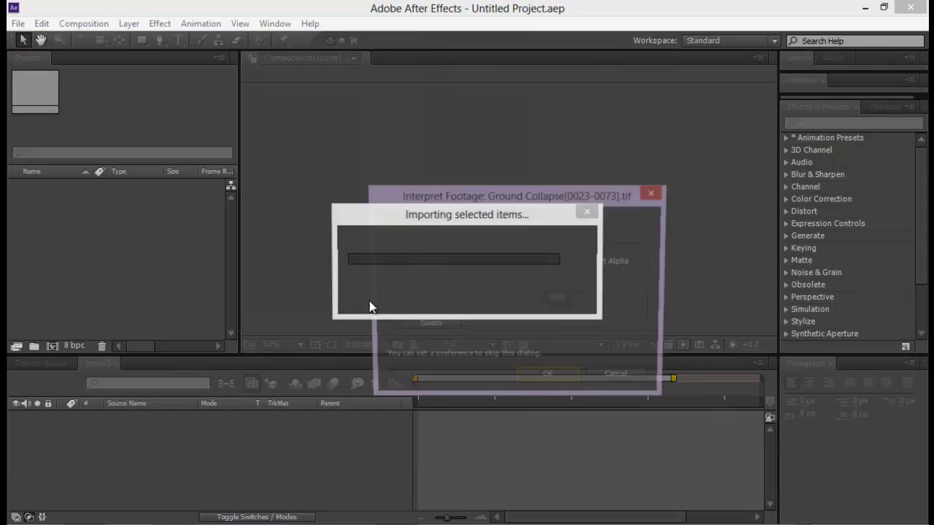
{"action": "left_click", "coordinate": [551, 380]}
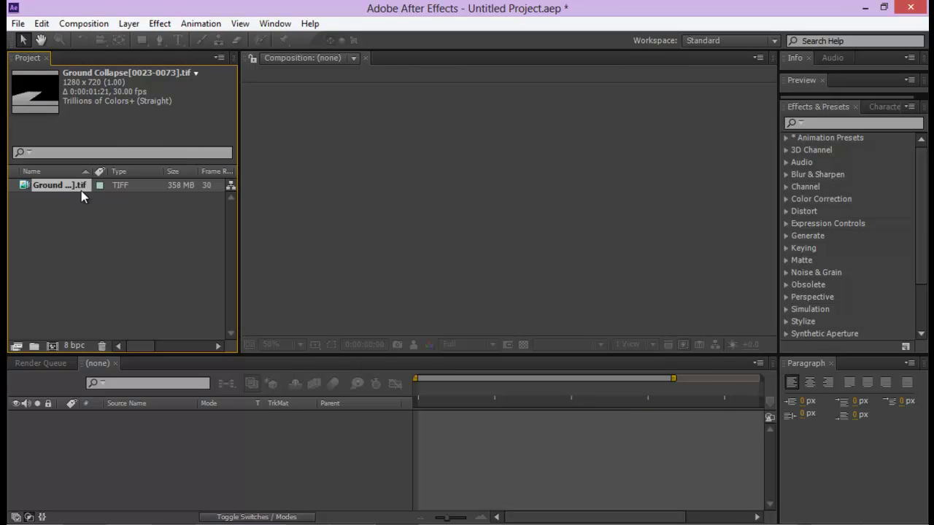
- Import the background photo Terrace.JPG from the Files folder of Floor colapse Tutorial
{"action": "double_click", "coordinate": [119, 243]}
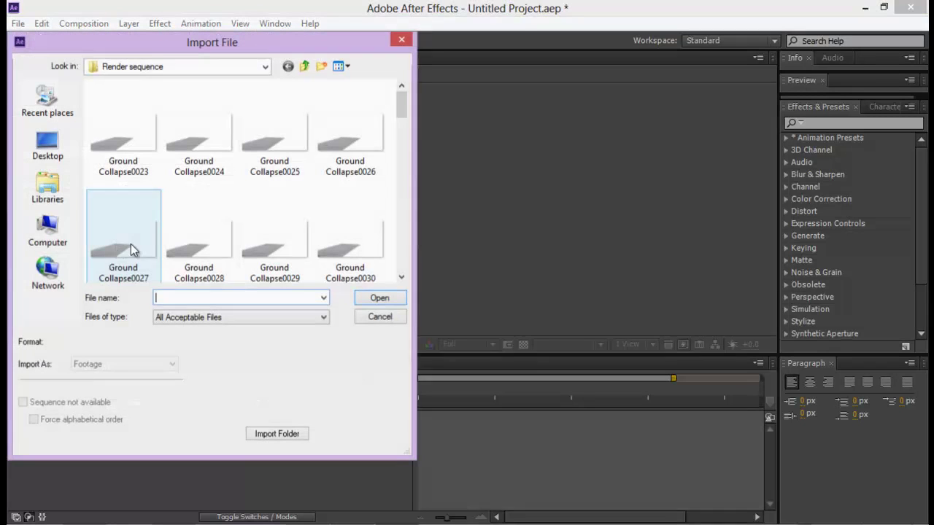
{"action": "left_click", "coordinate": [304, 67]}
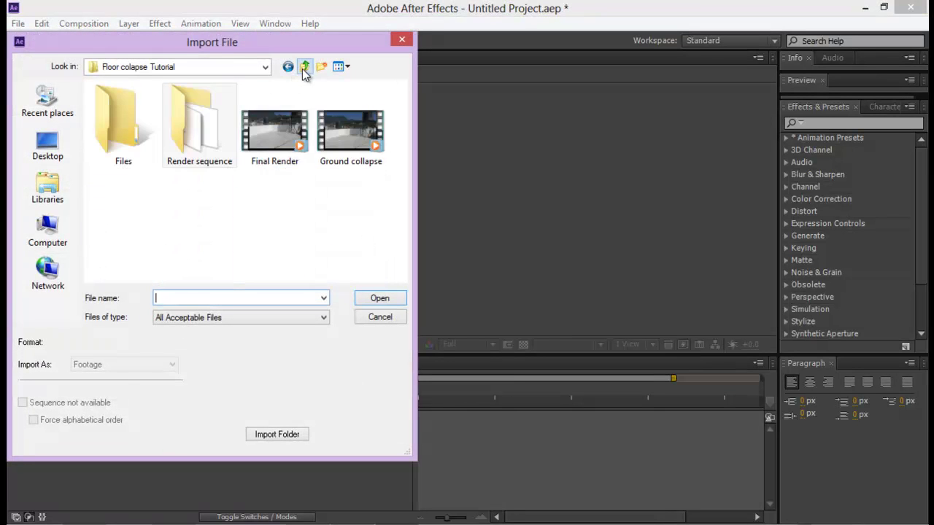
{"action": "double_click", "coordinate": [123, 124]}
{"action": "left_click", "coordinate": [204, 141]}
{"action": "left_click", "coordinate": [380, 298]}
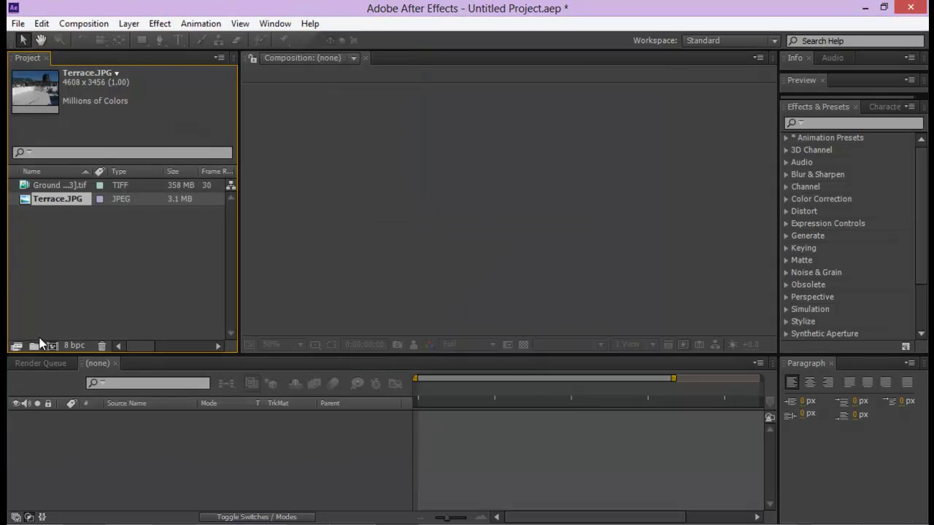
- Create the composition Comp 1 at 1280x720 with square pixels, 24 fps and a duration of 0:00:05:18
{"action": "left_click", "coordinate": [52, 346]}
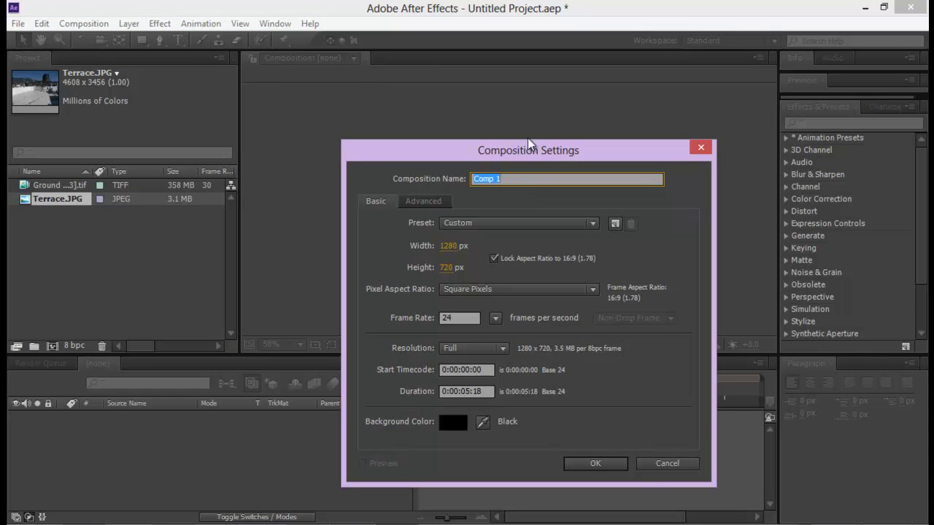
{"action": "left_click_drag", "start_coordinate": [529, 146], "coordinate": [525, 117]}
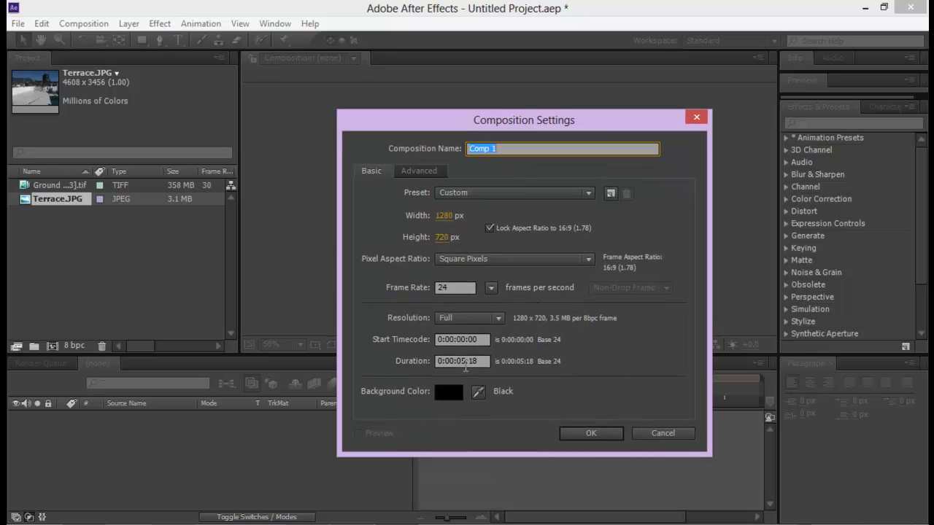
{"action": "left_click", "coordinate": [466, 363]}
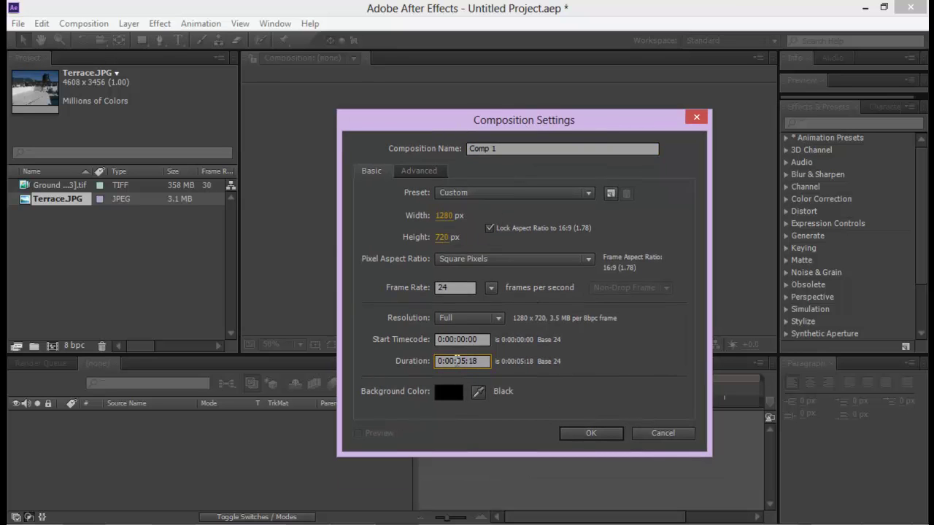
{"action": "left_click", "coordinate": [591, 434]}
- Add Terrace.JPG to Comp 1 and scale it down proportionally to match the frame width
{"action": "left_click_drag", "start_coordinate": [67, 212], "coordinate": [143, 451]}
{"action": "scroll", "coordinate": [466, 188], "scroll_direction": "down", "scroll_amount": 6}
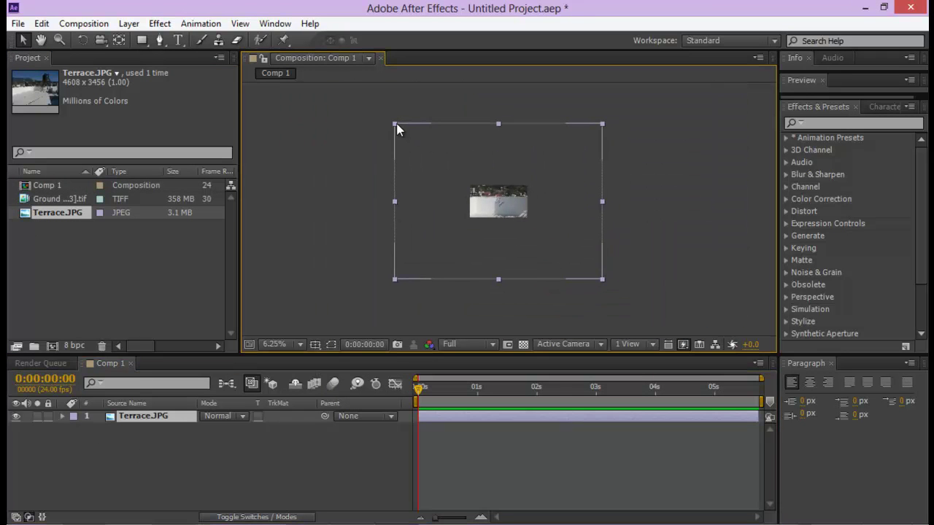
{"action": "left_click_drag", "start_coordinate": [397, 128], "coordinate": [471, 167], "text": "shift"}
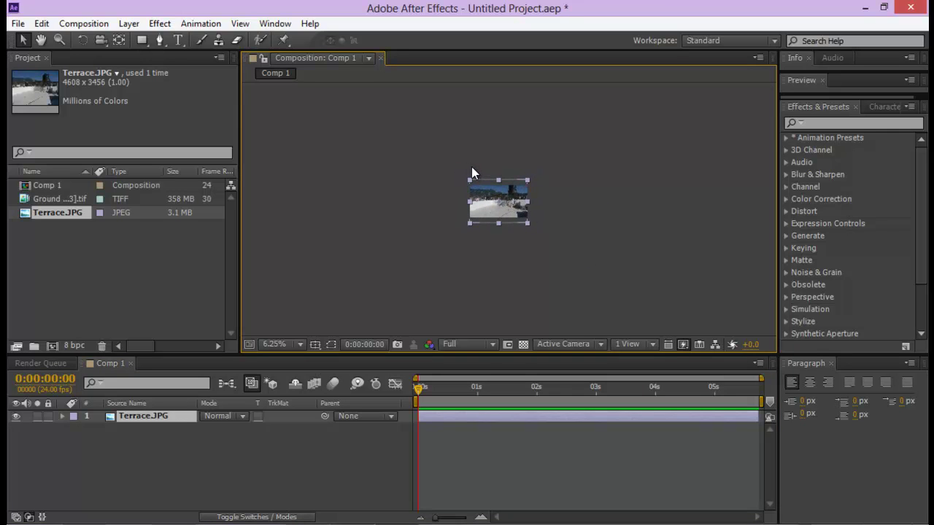
{"action": "scroll", "coordinate": [472, 167], "scroll_direction": "up", "scroll_amount": 4}
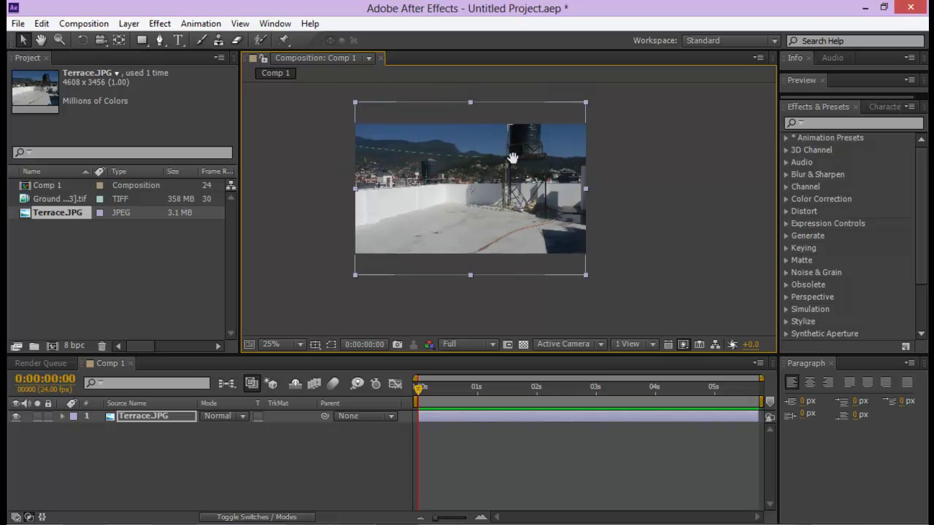
{"action": "middle_click_drag", "start_coordinate": [512, 156], "coordinate": [515, 169]}
{"action": "scroll", "coordinate": [512, 159], "scroll_direction": "up", "scroll_amount": 1}
{"action": "scroll", "coordinate": [515, 169], "scroll_direction": "down", "scroll_amount": 1}
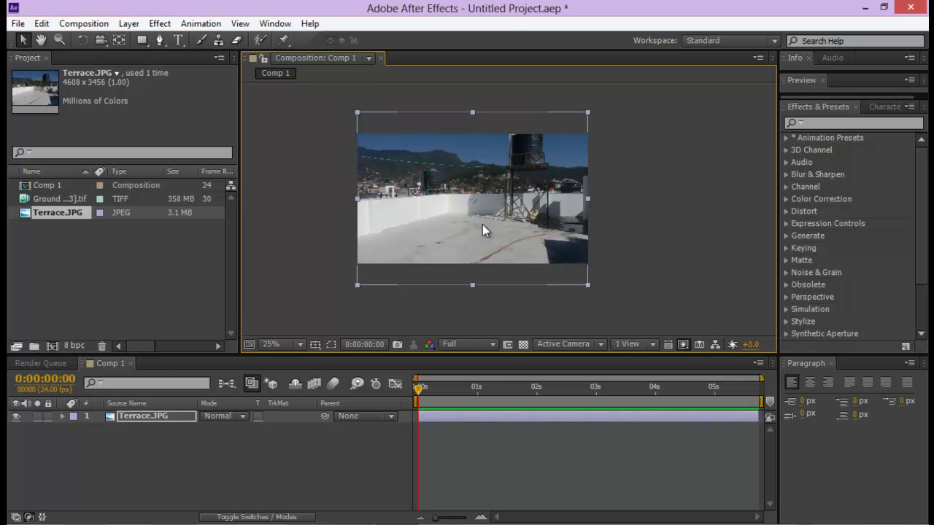
- Place the Ground Collapse sequence above the Terrace.JPG layer and preview the collapse up to 0:00:01:01
{"action": "left_click_drag", "start_coordinate": [65, 199], "coordinate": [160, 414]}
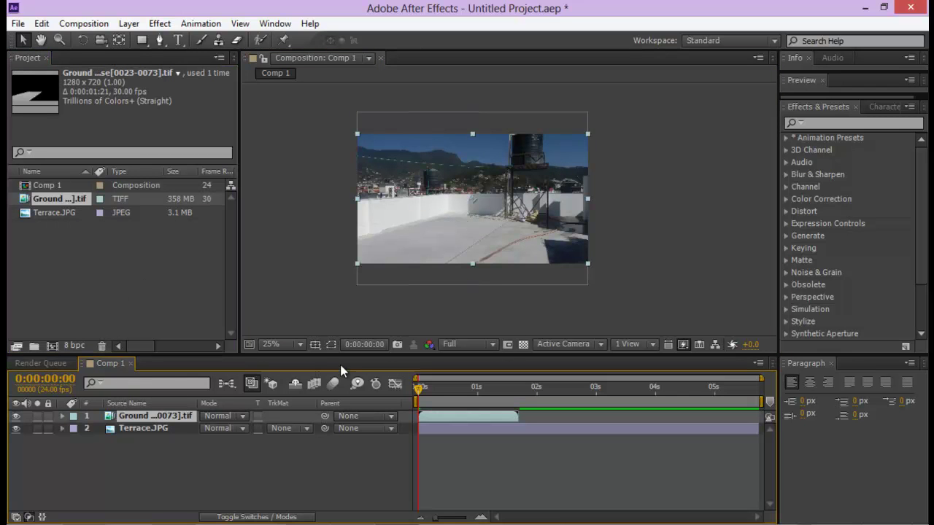
{"action": "scroll", "coordinate": [531, 238], "scroll_direction": "up", "scroll_amount": 2}
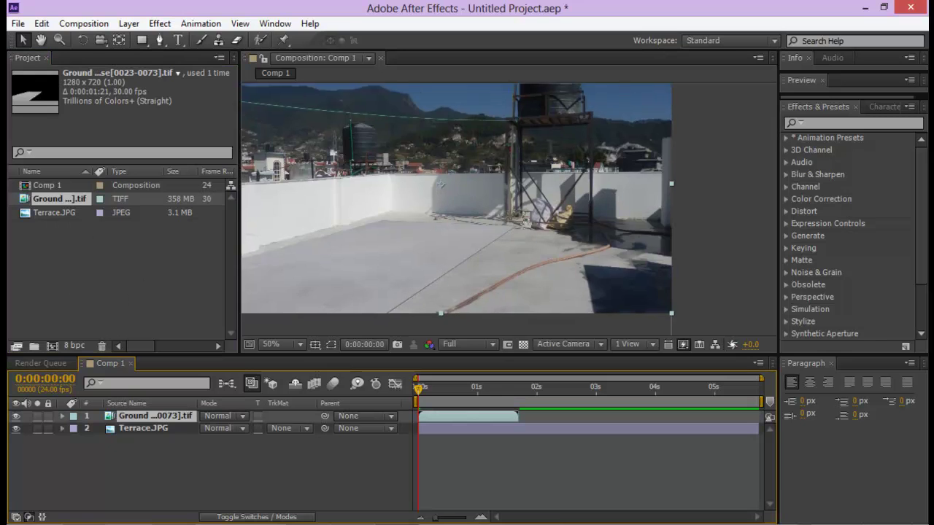
{"action": "left_click_drag", "start_coordinate": [425, 392], "coordinate": [481, 389]}
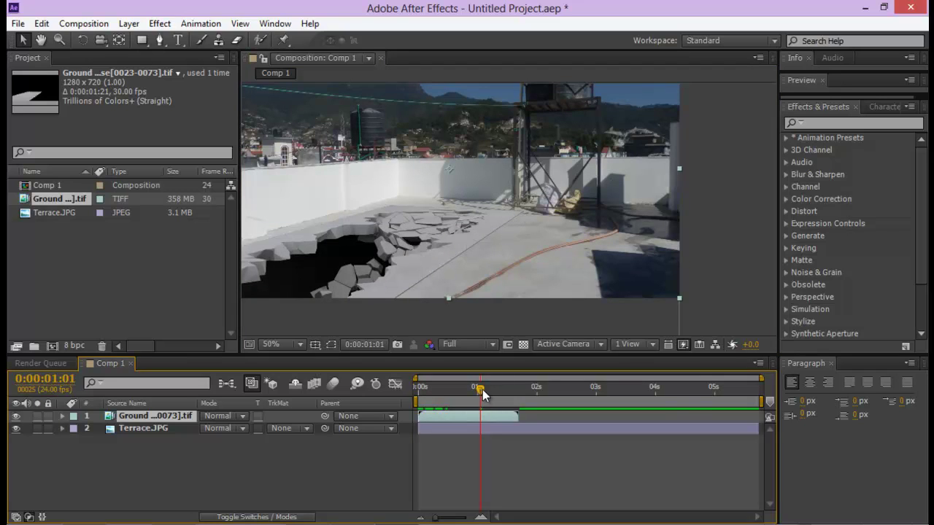
- Shorten the work area to the end of the Ground Collapse layer and trim the composition to it
{"action": "left_click_drag", "start_coordinate": [761, 402], "coordinate": [519, 402]}
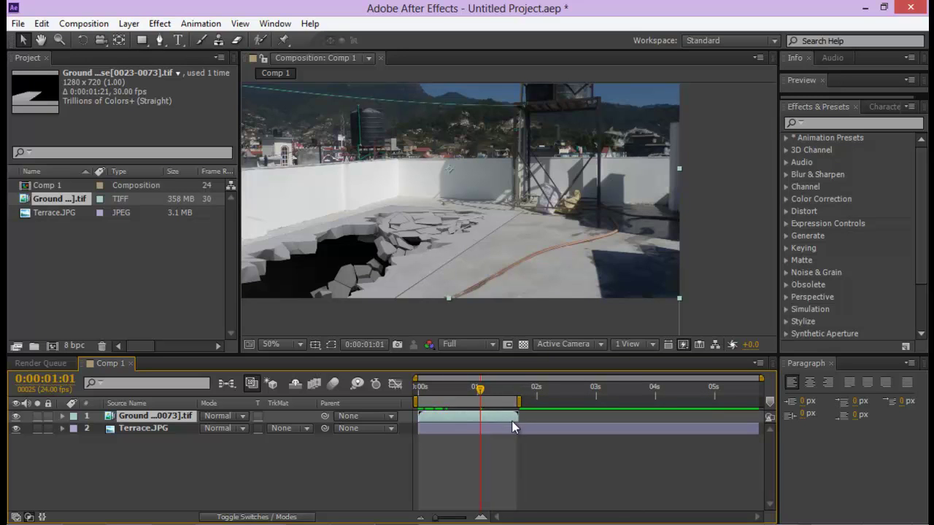
{"action": "right_click", "coordinate": [515, 402]}
{"action": "left_click", "coordinate": [571, 445]}
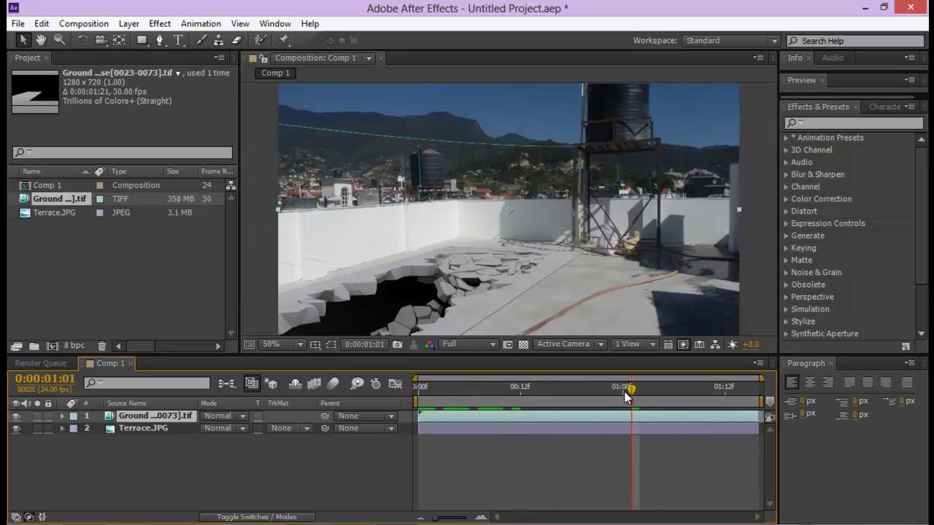
- Start a Pen tool mask on the Ground Collapse layer, tracing behind the hole along the wall base to the slab's far corner
{"action": "left_click_drag", "start_coordinate": [626, 396], "coordinate": [543, 395]}
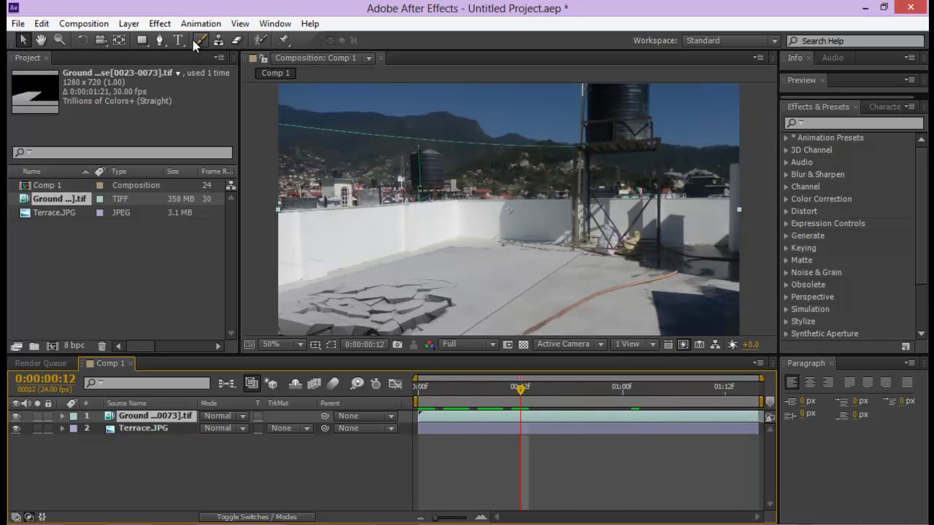
{"action": "left_click", "coordinate": [160, 40]}
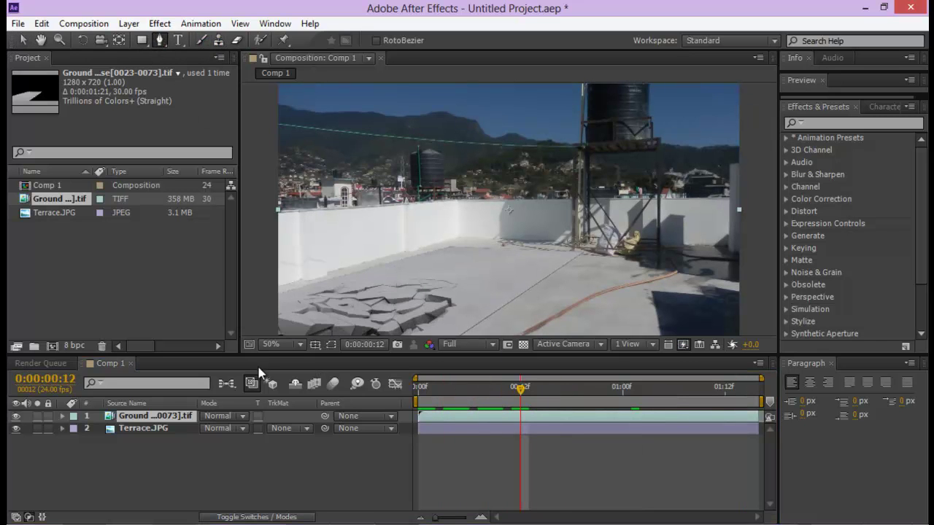
{"action": "left_click", "coordinate": [270, 299]}
{"action": "left_click", "coordinate": [302, 289]}
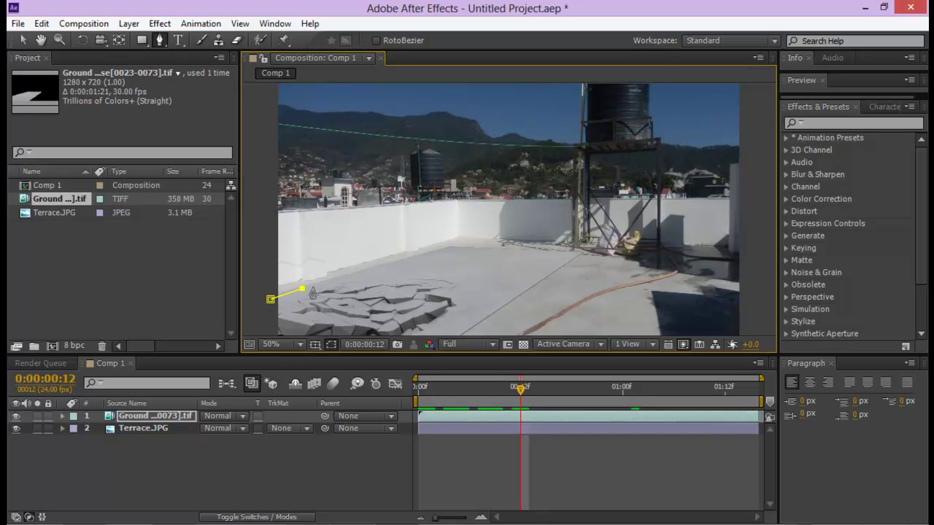
{"action": "left_click", "coordinate": [448, 249]}
{"action": "left_click_drag", "start_coordinate": [524, 393], "coordinate": [725, 388]}
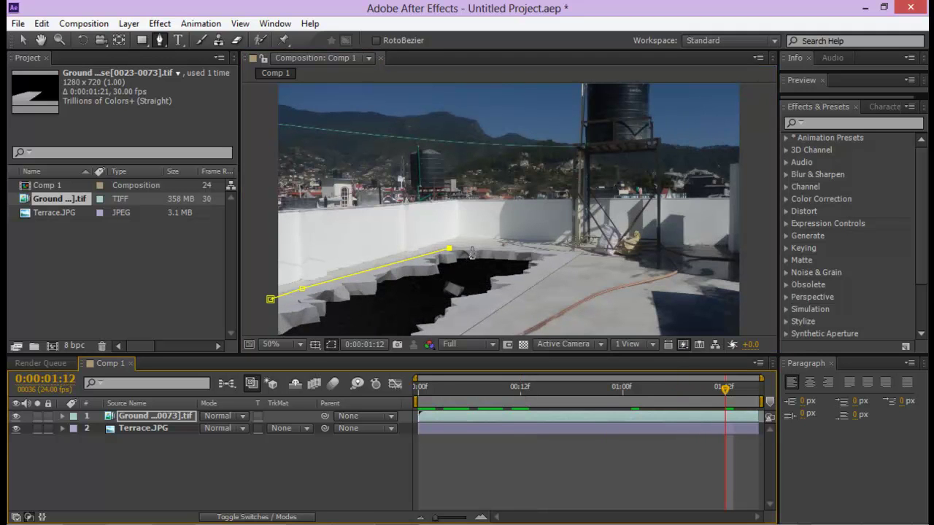
{"action": "left_click", "coordinate": [471, 249]}
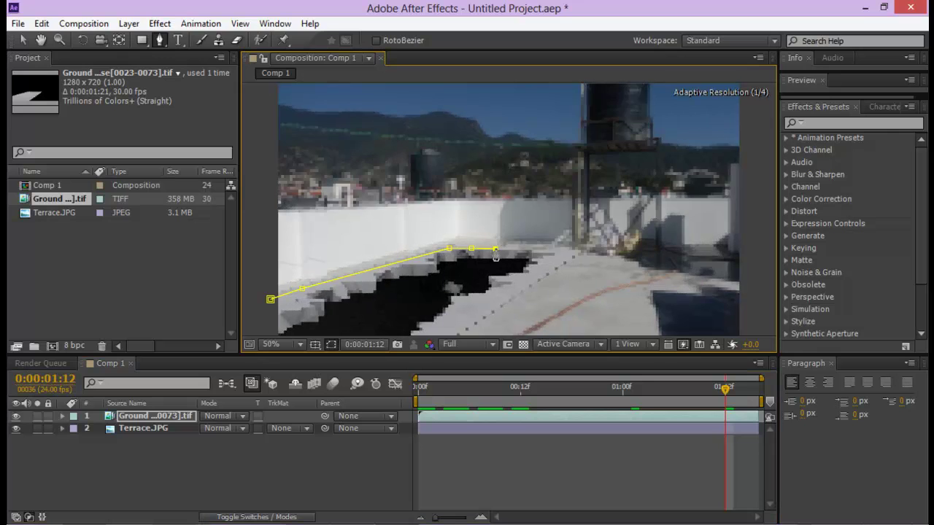
{"action": "left_click", "coordinate": [496, 249]}
{"action": "left_click", "coordinate": [521, 251]}
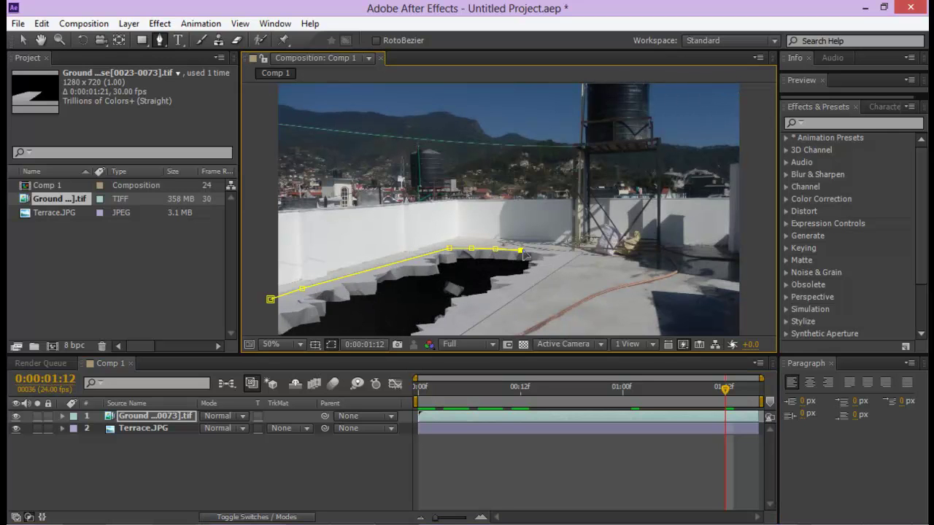
{"action": "left_click", "coordinate": [560, 253]}
{"action": "left_click", "coordinate": [577, 253]}
- Continue the mask down the slab's front seam and around outside the frame, closing it at its first point, with Full preview resolution
{"action": "left_click", "coordinate": [516, 289]}
{"action": "left_click", "coordinate": [488, 343]}
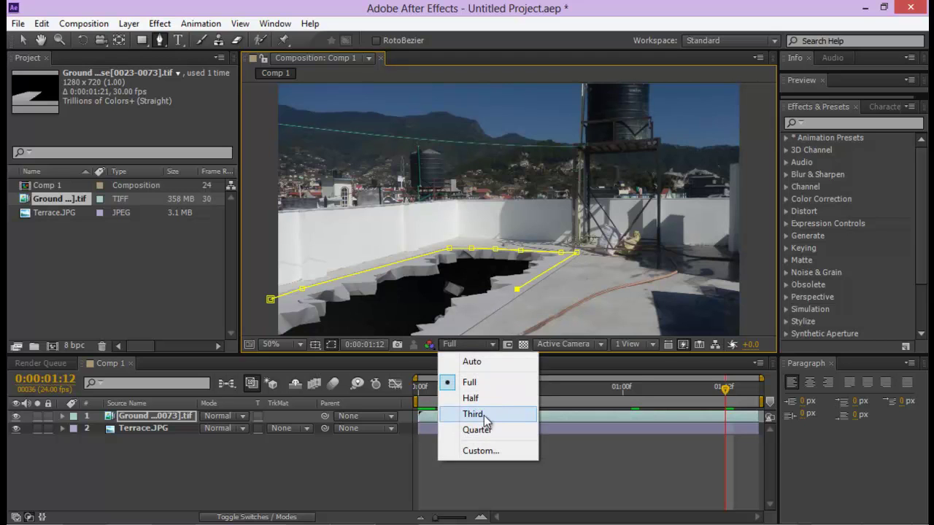
{"action": "left_click", "coordinate": [471, 398]}
{"action": "left_click_drag", "start_coordinate": [512, 304], "coordinate": [521, 254]}
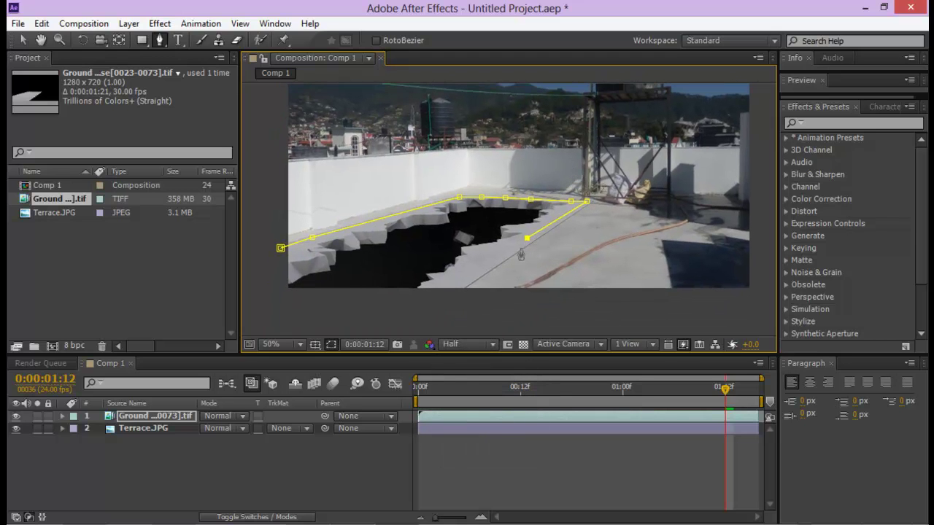
{"action": "key", "text": "ctrl+j"}
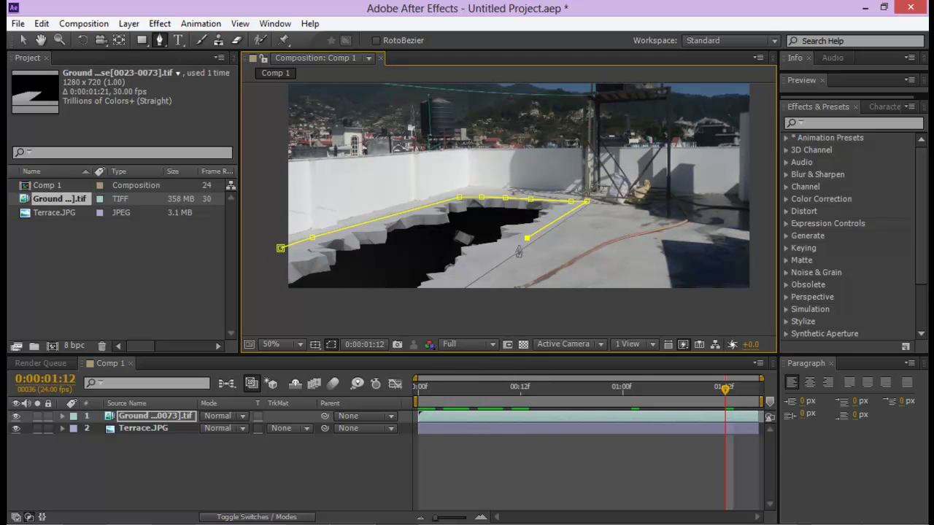
{"action": "left_click", "coordinate": [457, 289]}
{"action": "left_click", "coordinate": [440, 301]}
{"action": "left_click", "coordinate": [290, 305]}
{"action": "left_click", "coordinate": [282, 274]}
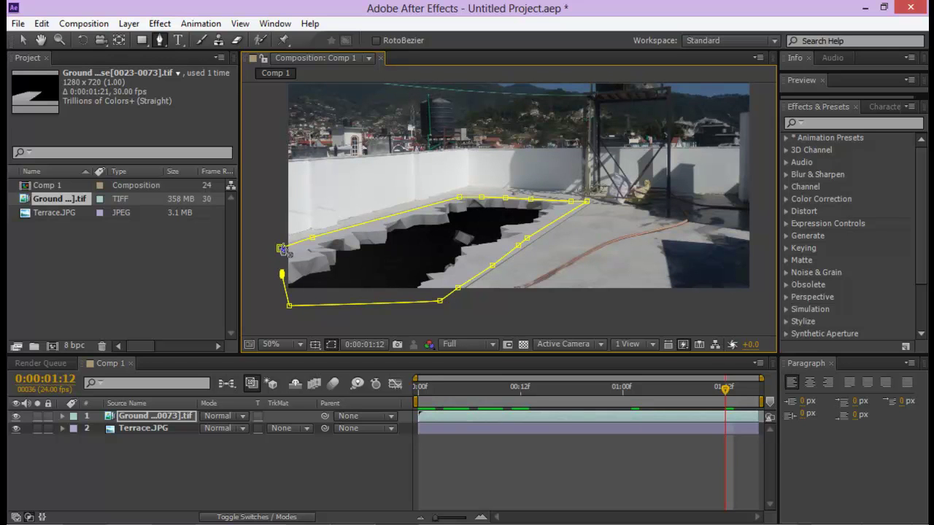
{"action": "left_click", "coordinate": [282, 249]}
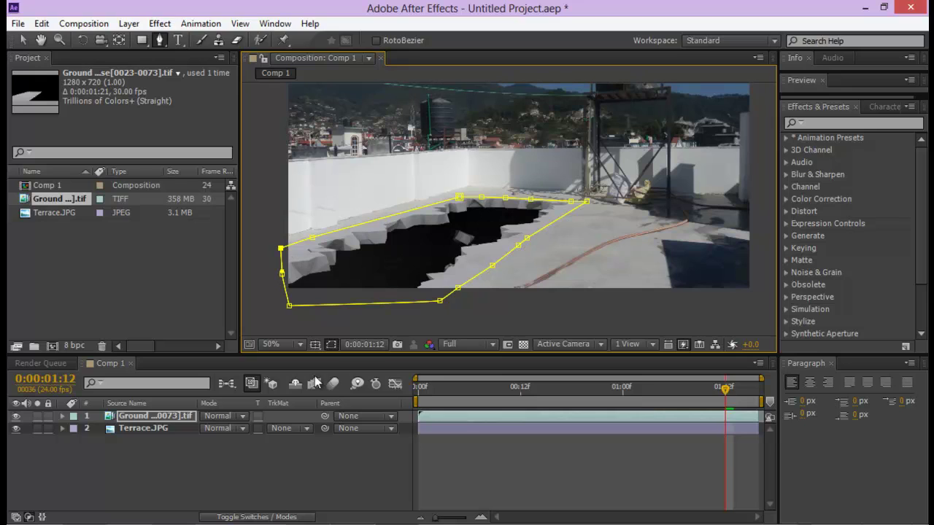
- Hide the mask outline and give the Ground Collapse layer's mask a 16-pixel feather and a -7-pixel expansion
{"action": "left_click", "coordinate": [330, 343]}
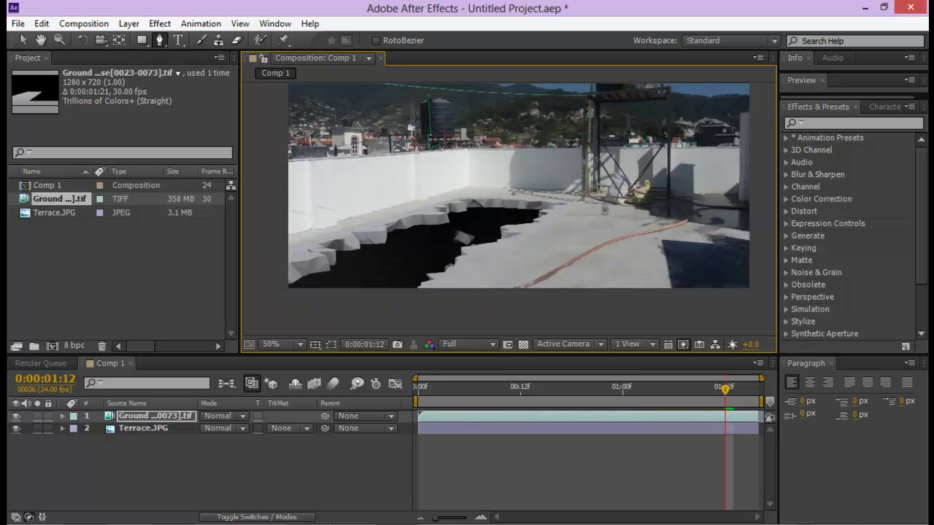
{"action": "left_click", "coordinate": [167, 413]}
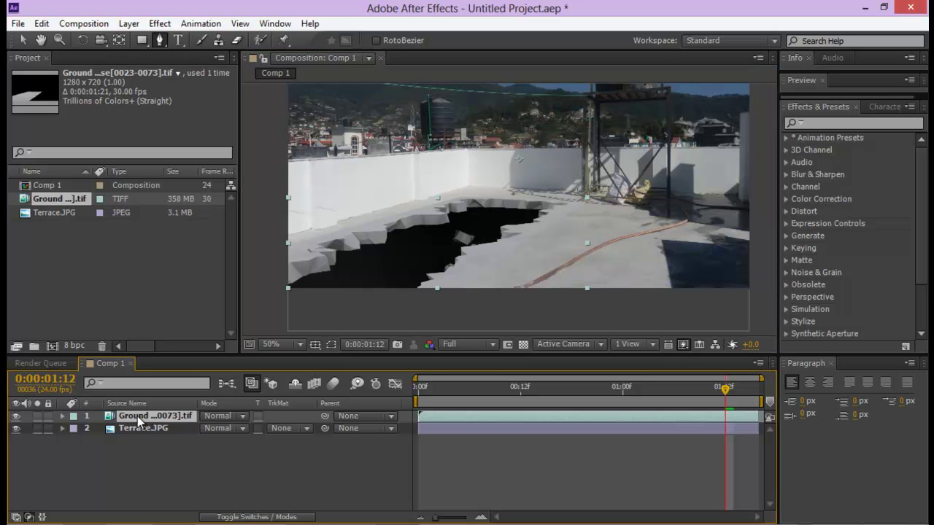
{"action": "key", "text": "m"}
{"action": "key", "text": "m"}
{"action": "key", "text": "m"}
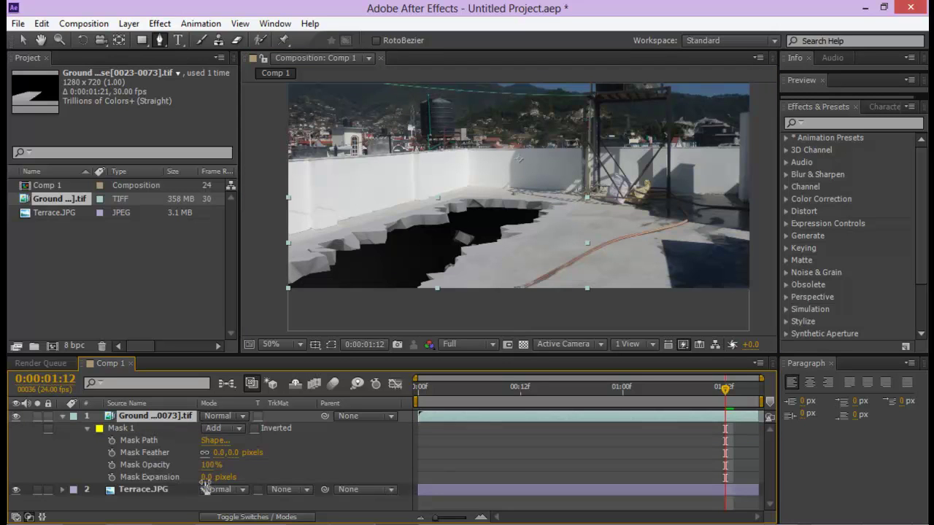
{"action": "left_click_drag", "start_coordinate": [232, 453], "coordinate": [241, 453]}
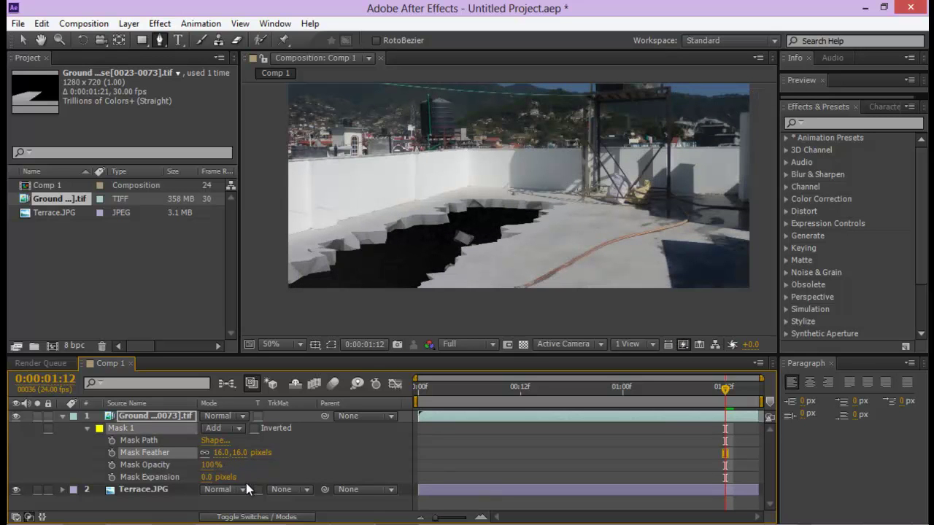
{"action": "left_click_drag", "start_coordinate": [215, 477], "coordinate": [197, 478]}
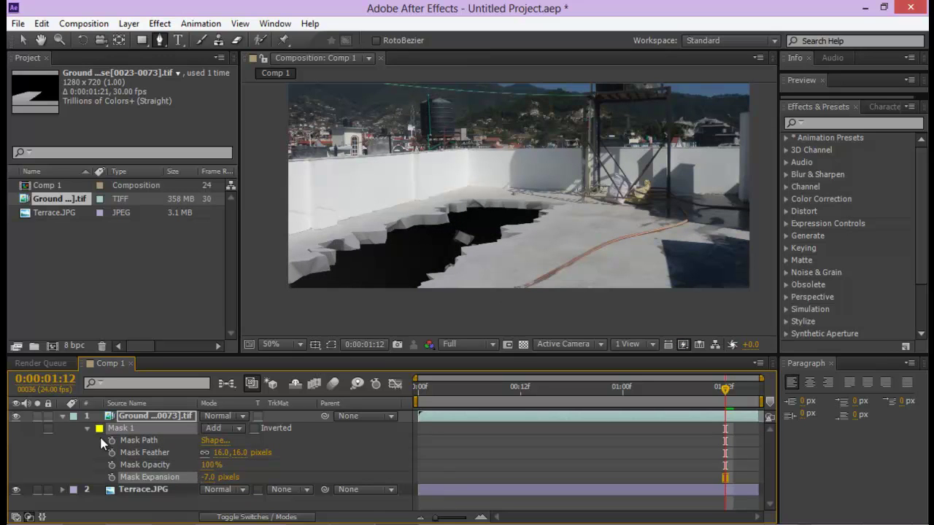
{"action": "left_click", "coordinate": [63, 416]}
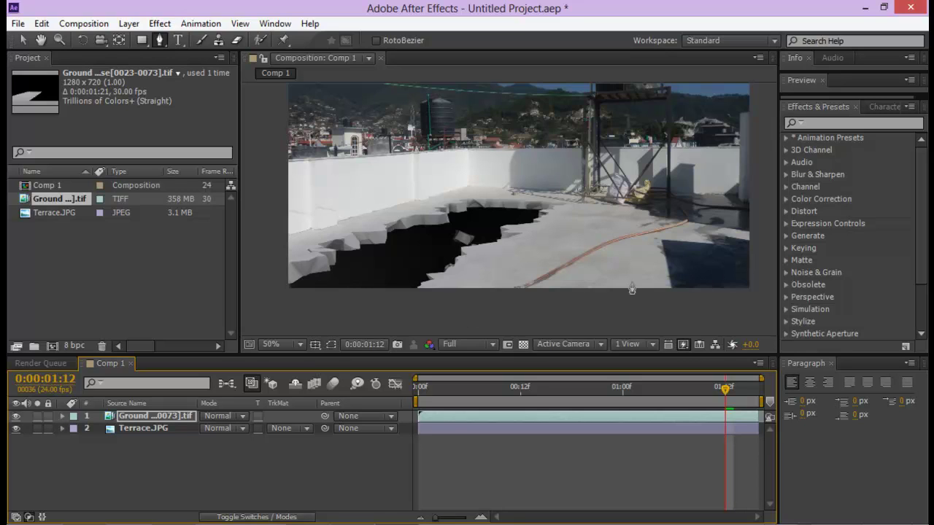
- Find the Curves colour correction effect and apply it to the Ground Collapse layer
{"action": "left_click", "coordinate": [832, 124]}
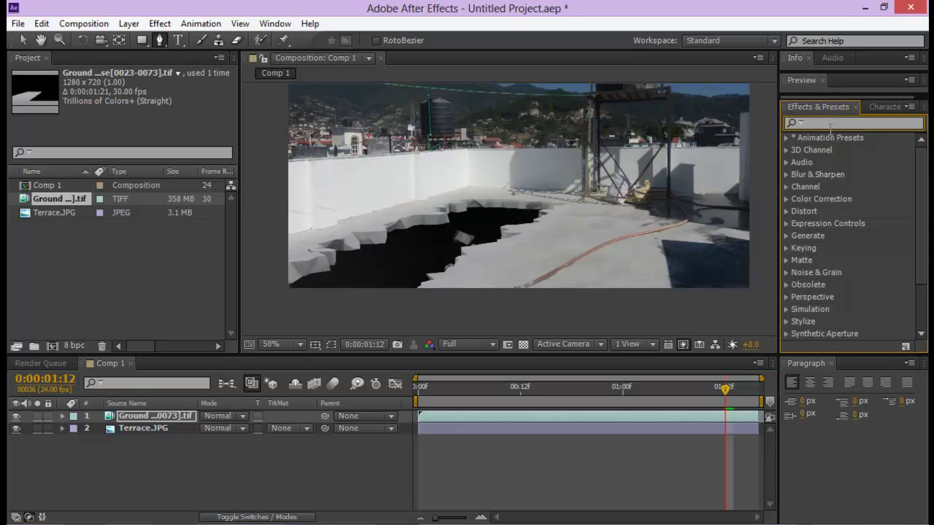
{"action": "type", "text": "curves"}
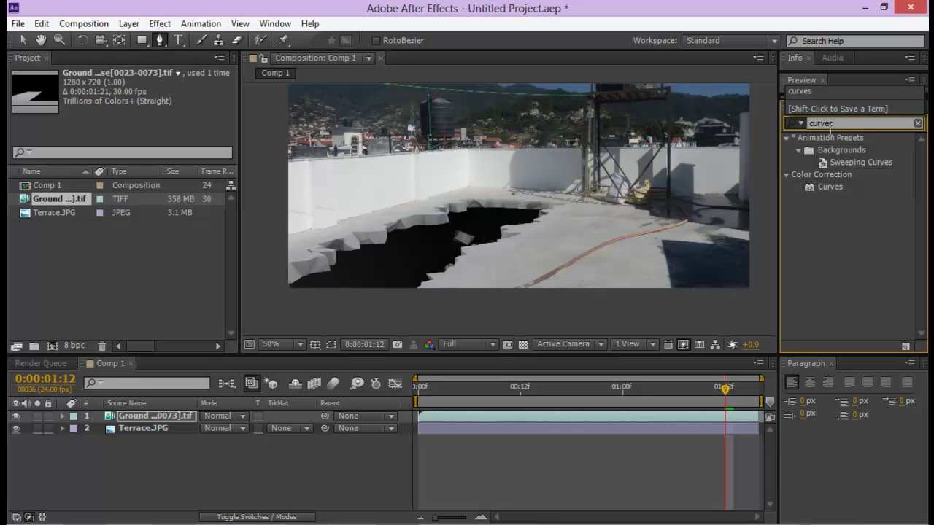
{"action": "left_click_drag", "start_coordinate": [835, 184], "coordinate": [168, 414]}
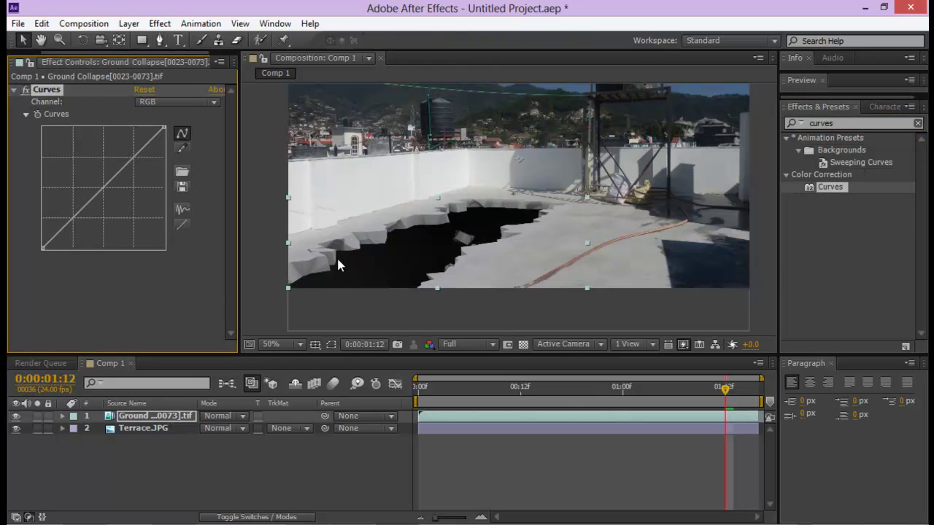
- Raise the midpoints of the Green and Red curves slightly on the Ground Collapse layer
{"action": "left_click", "coordinate": [178, 100]}
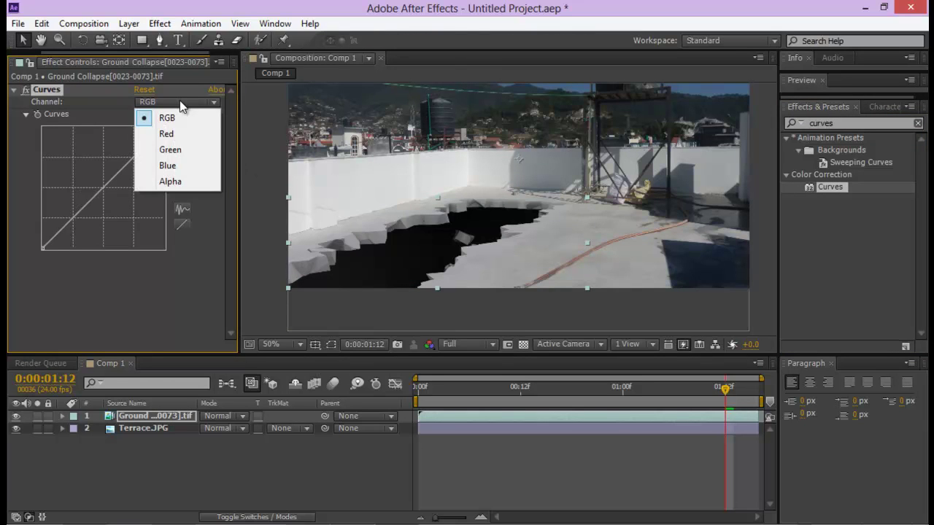
{"action": "left_click", "coordinate": [175, 151]}
{"action": "left_click_drag", "start_coordinate": [105, 188], "coordinate": [99, 187]}
{"action": "left_click", "coordinate": [175, 102]}
{"action": "left_click", "coordinate": [172, 135]}
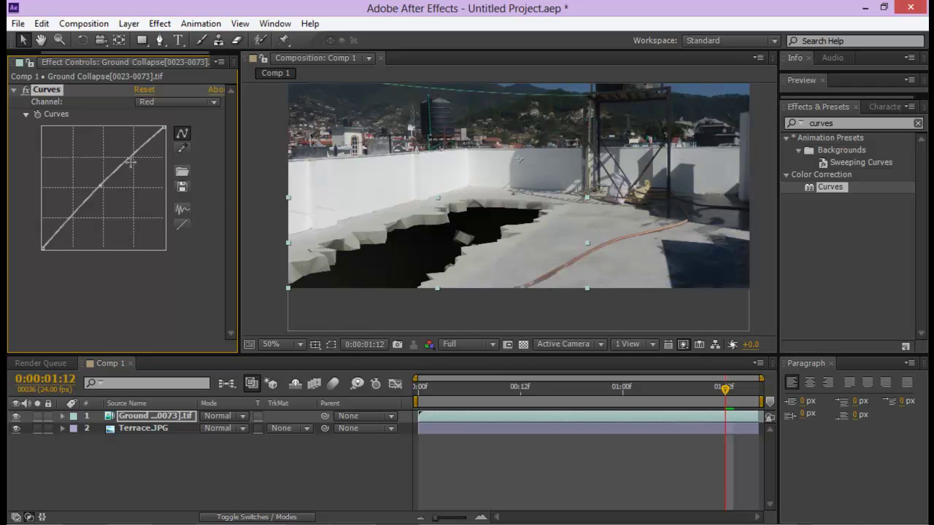
- Lower the midpoint of the RGB curve slightly and ease back the Green curve's lift
{"action": "left_click", "coordinate": [179, 102]}
{"action": "left_click", "coordinate": [153, 115]}
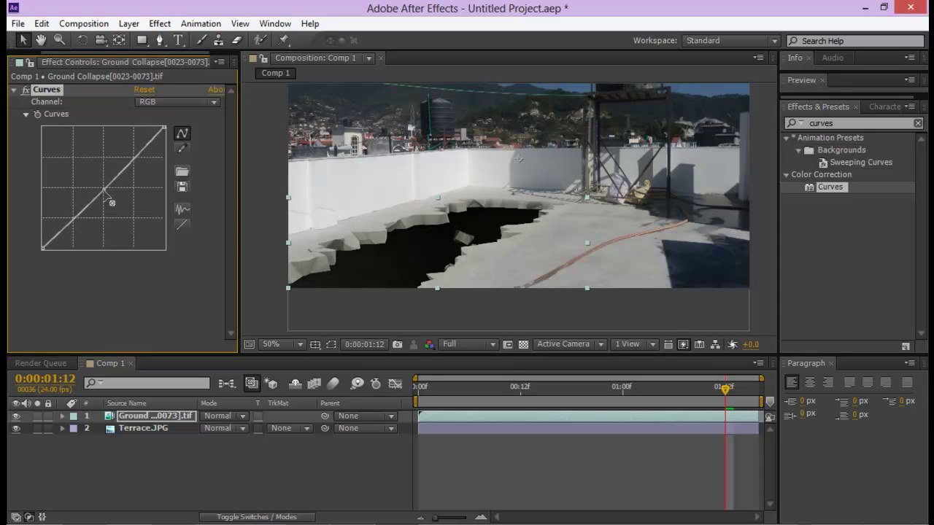
{"action": "left_click", "coordinate": [175, 103]}
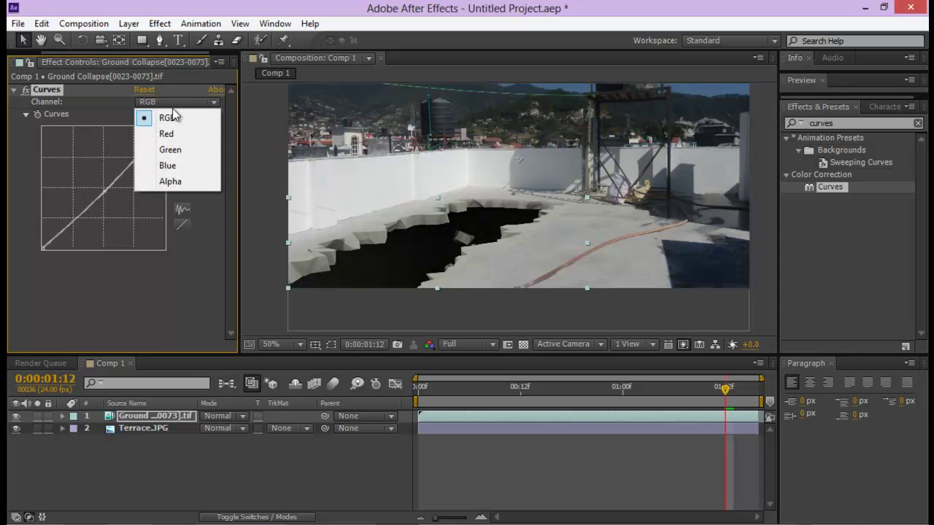
{"action": "left_click", "coordinate": [170, 150]}
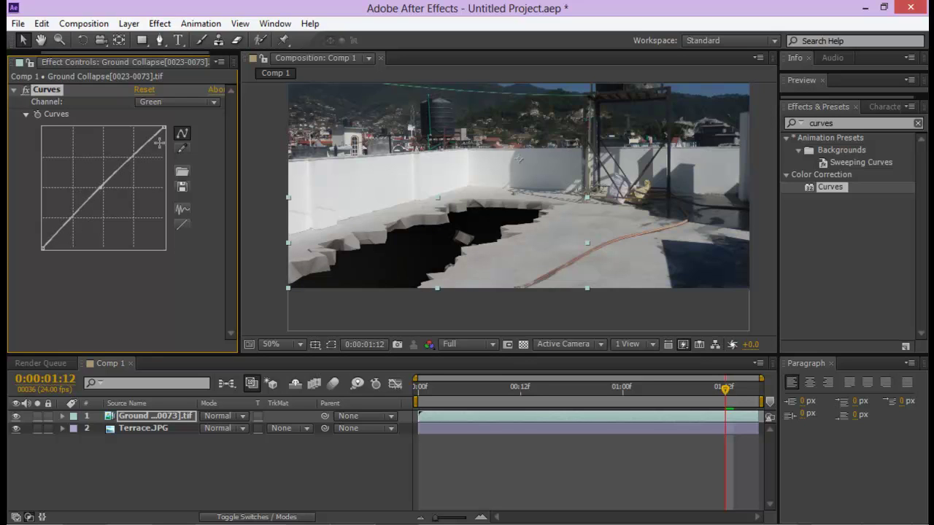
- Raise the midpoint of the Blue curve slightly to tint the slab closer to the roof colour
{"action": "left_click", "coordinate": [217, 103]}
{"action": "left_click", "coordinate": [167, 167]}
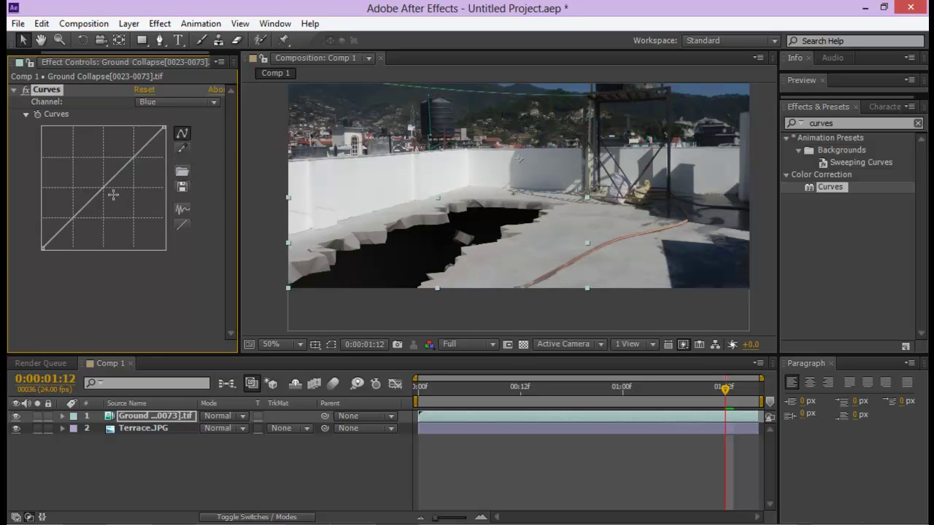
{"action": "left_click_drag", "start_coordinate": [103, 186], "coordinate": [102, 187]}
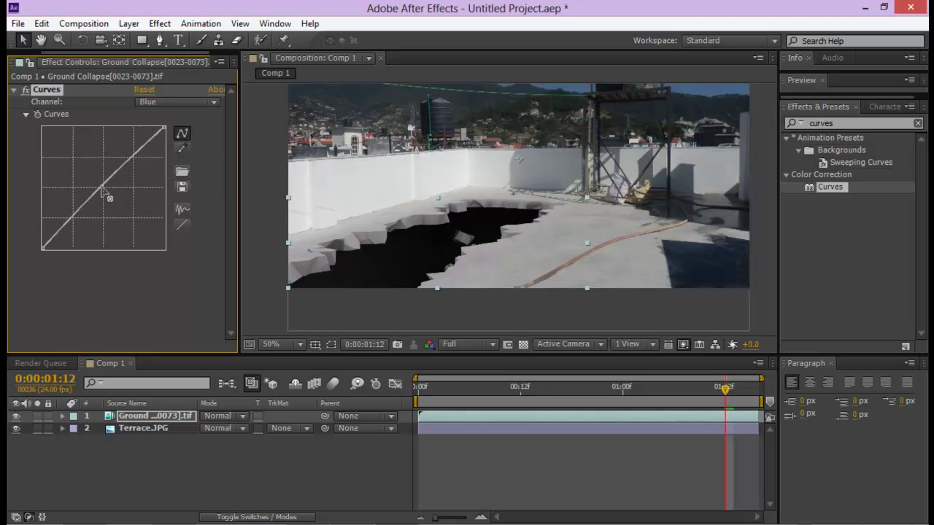
- Go to 0:00:00:03 and reduce the Red curve's midpoint lift slightly to match the intact slab with the roof
{"action": "mouse_move", "coordinate": [541, 175]}
{"action": "middle_mouse_down"}
{"action": "mouse_move", "coordinate": [572, 173]}
{"action": "mouse_move", "coordinate": [554, 187]}
{"action": "middle_mouse_up"}
{"action": "left_click_drag", "start_coordinate": [662, 397], "coordinate": [445, 393]}
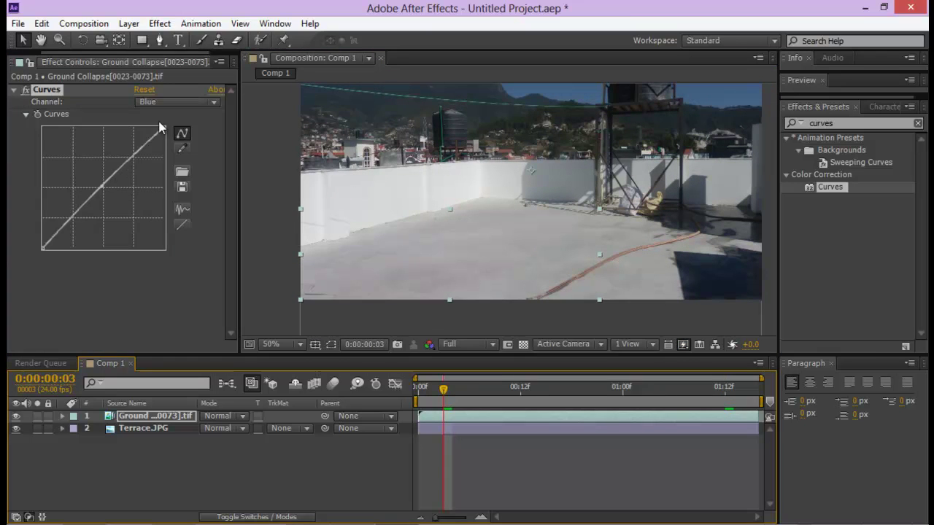
{"action": "left_click", "coordinate": [175, 103]}
{"action": "left_click", "coordinate": [167, 133]}
{"action": "mouse_move", "coordinate": [98, 184]}
{"action": "left_mouse_down"}
{"action": "mouse_move", "coordinate": [106, 192]}
{"action": "mouse_move", "coordinate": [101, 187]}
{"action": "left_mouse_up"}
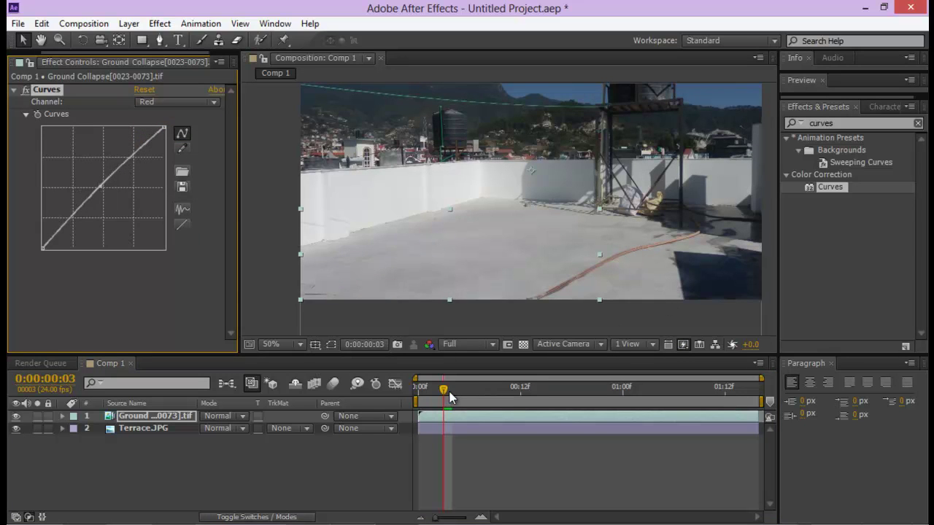
- Scrub the collapse between 0:00:00:23 and 0:00:01:03 to examine how the broken slab blends with the roof
{"action": "left_click_drag", "start_coordinate": [444, 389], "coordinate": [640, 397]}
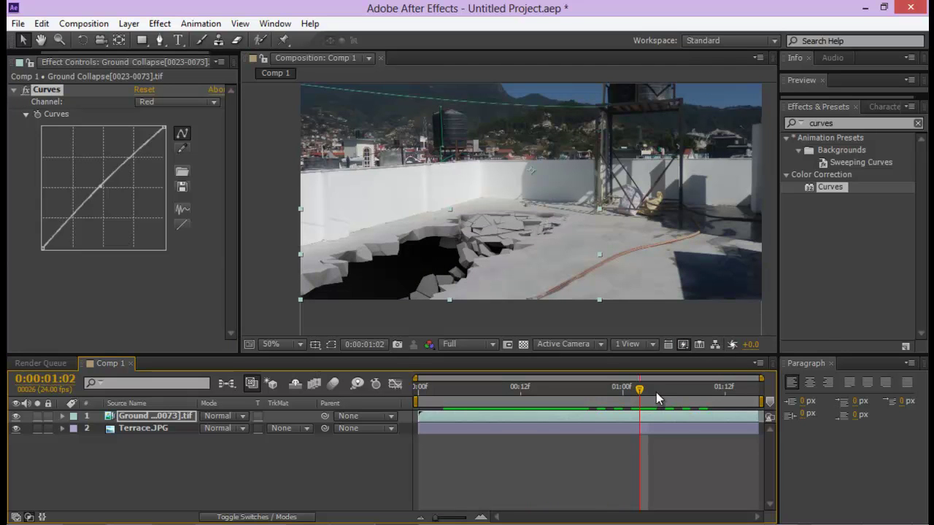
{"action": "mouse_move", "coordinate": [642, 389]}
{"action": "left_mouse_down"}
{"action": "mouse_move", "coordinate": [674, 390]}
{"action": "mouse_move", "coordinate": [493, 402]}
{"action": "mouse_move", "coordinate": [651, 402]}
{"action": "left_mouse_up"}
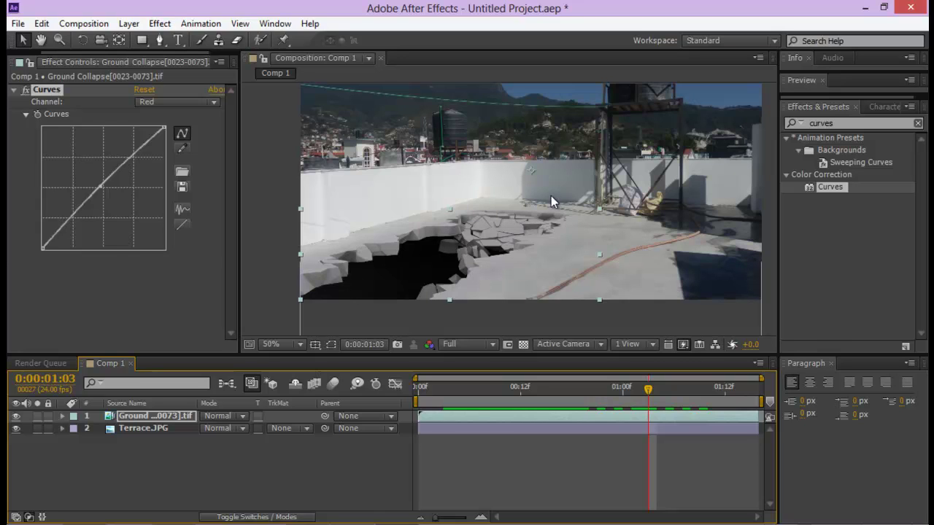
{"action": "left_click_drag", "start_coordinate": [653, 385], "coordinate": [613, 396]}
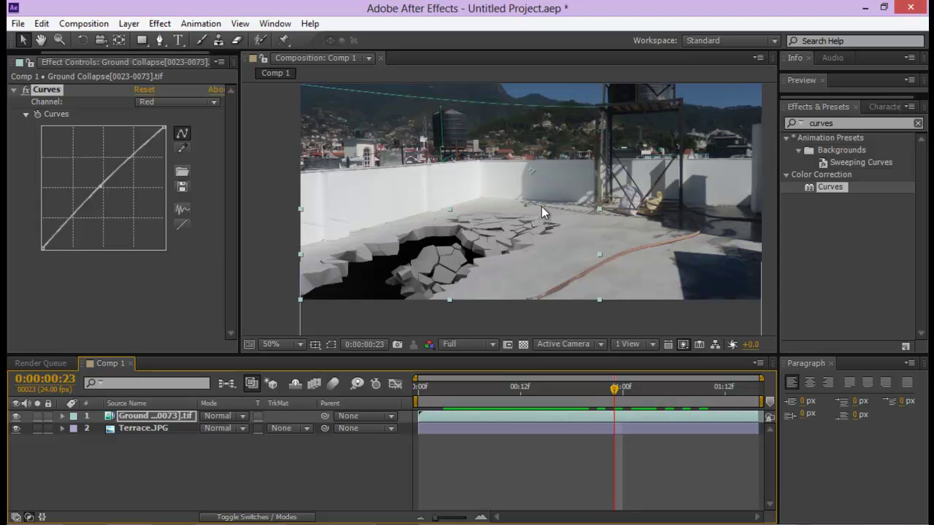
{"action": "left_click_drag", "start_coordinate": [616, 388], "coordinate": [648, 388]}
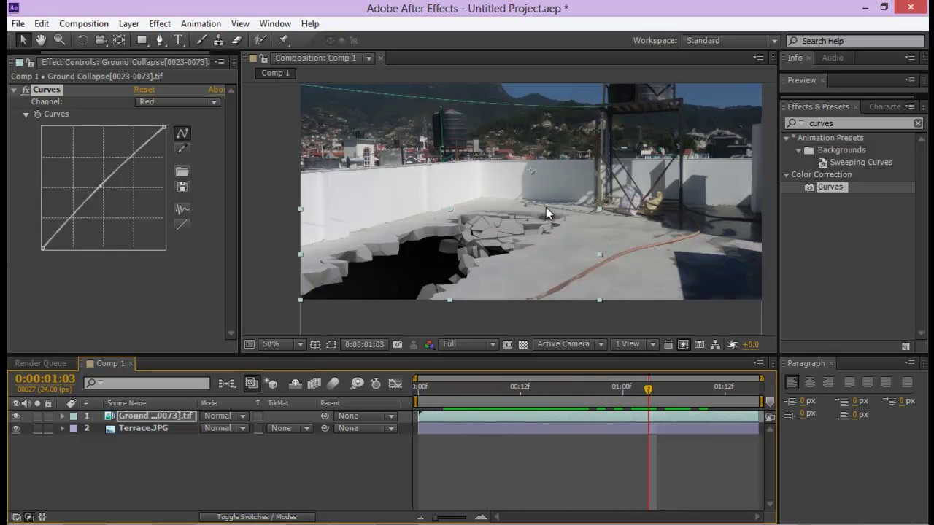